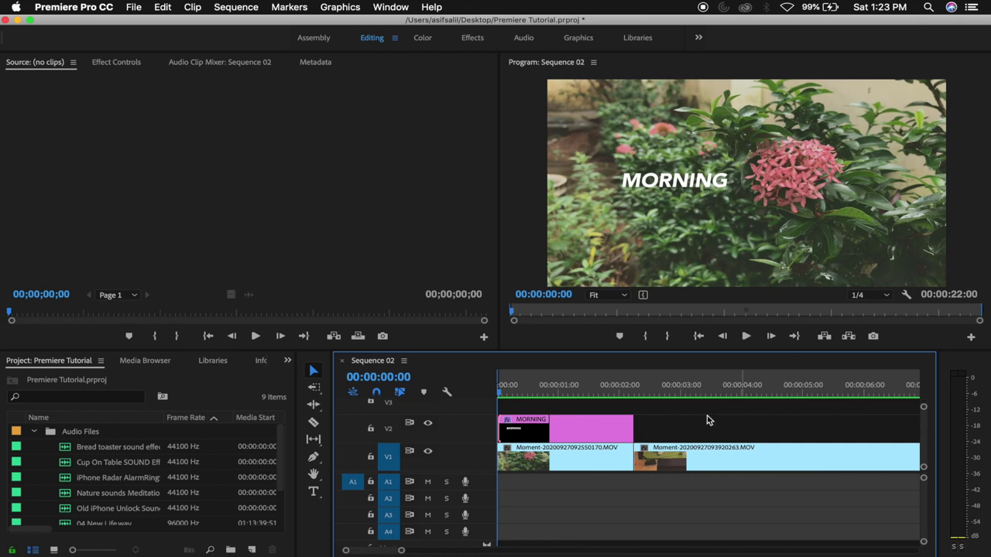
Step: Play Sequence 02 from its first frame and stop on the phone-on-table shot at 00:00:03:14
key("minus")
key("minus")
key("minus")
key("minus")
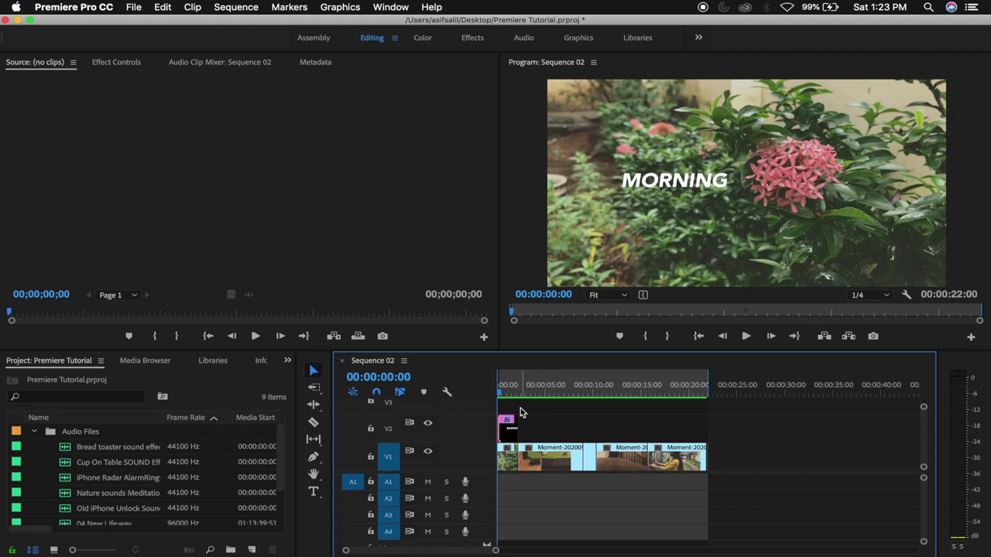
scroll(520, 413, "up", 2)
scroll(521, 413, "up", 2)
scroll(520, 412, "up", 2)
scroll(520, 412, "up", 2)
scroll(521, 413, "up", 3)
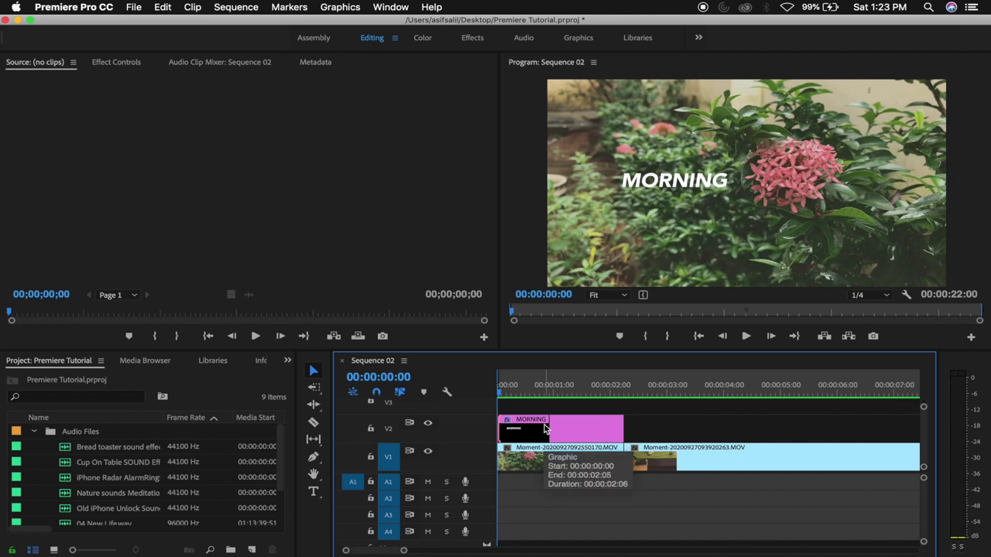
left_click_drag(556, 387, 401, 387)
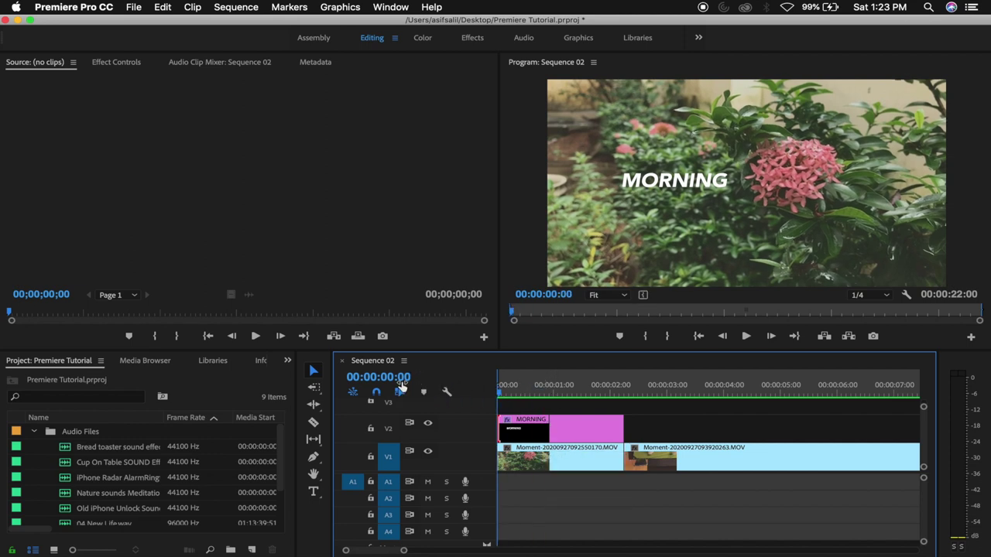
key("space")
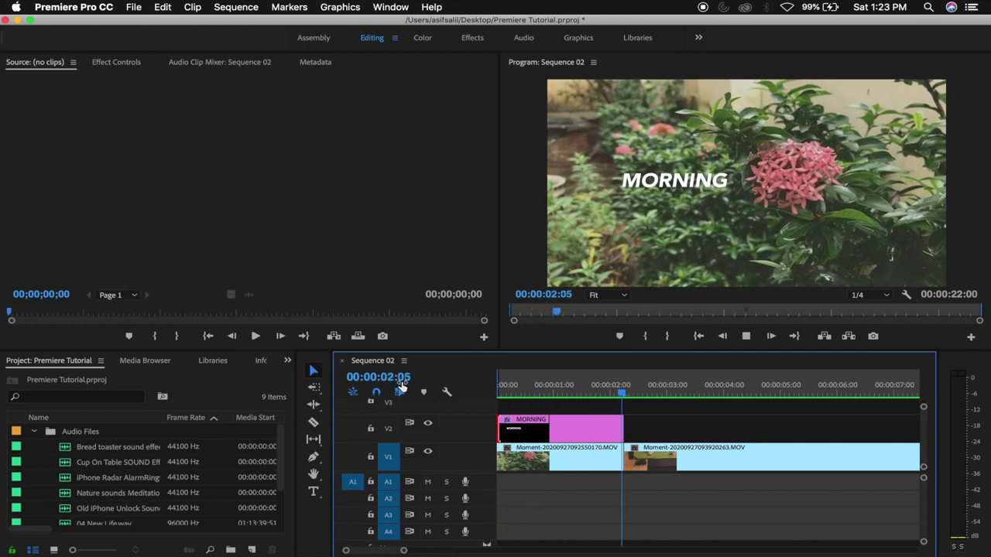
key("space")
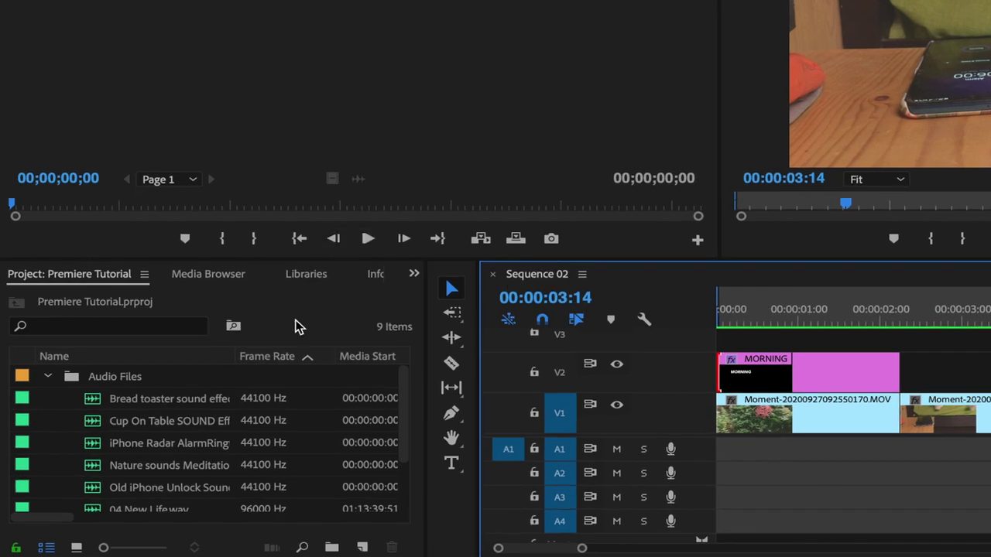
Step: Browse the Info, Effects, Markers, History, Libraries and Media Browser tabs of the lower-left panel
left_click(299, 326)
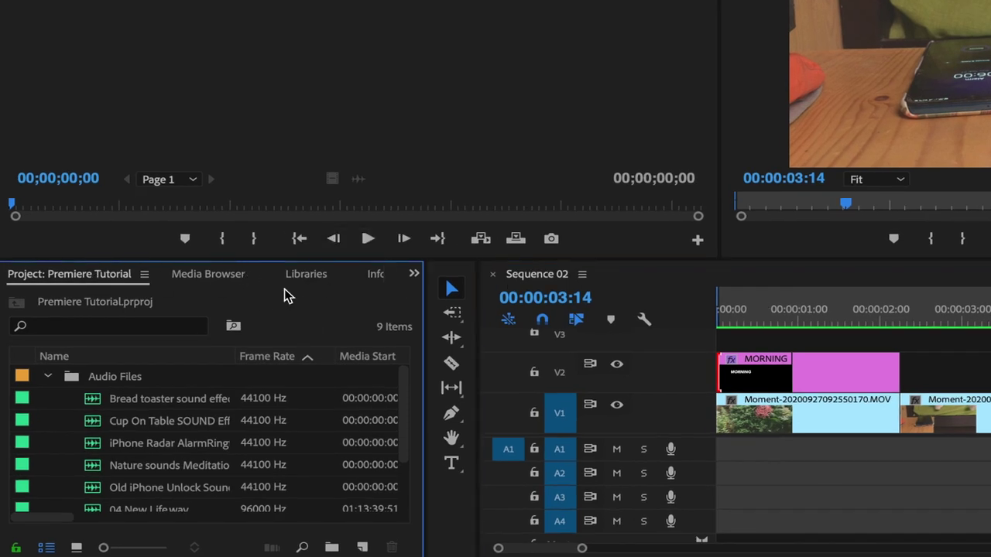
left_click(373, 279)
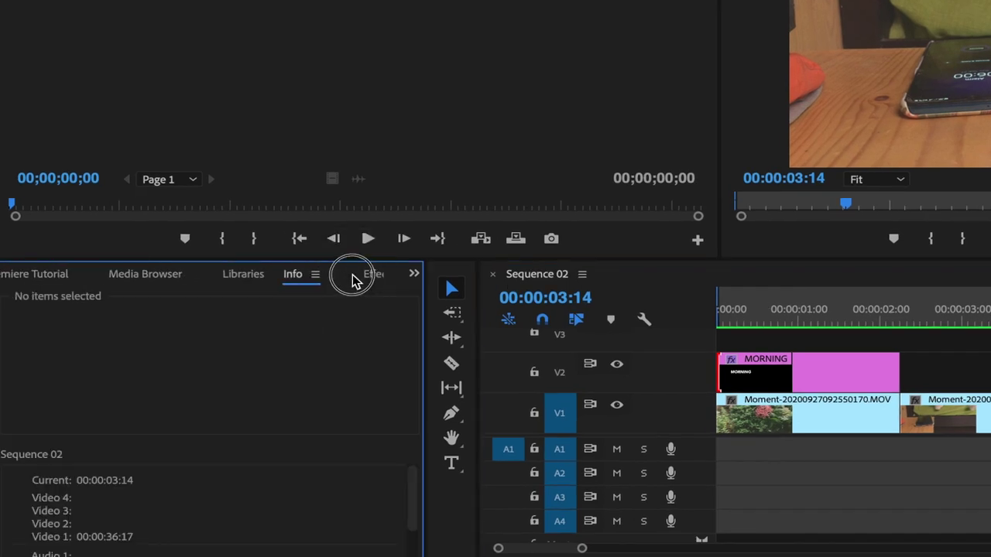
left_click(365, 277)
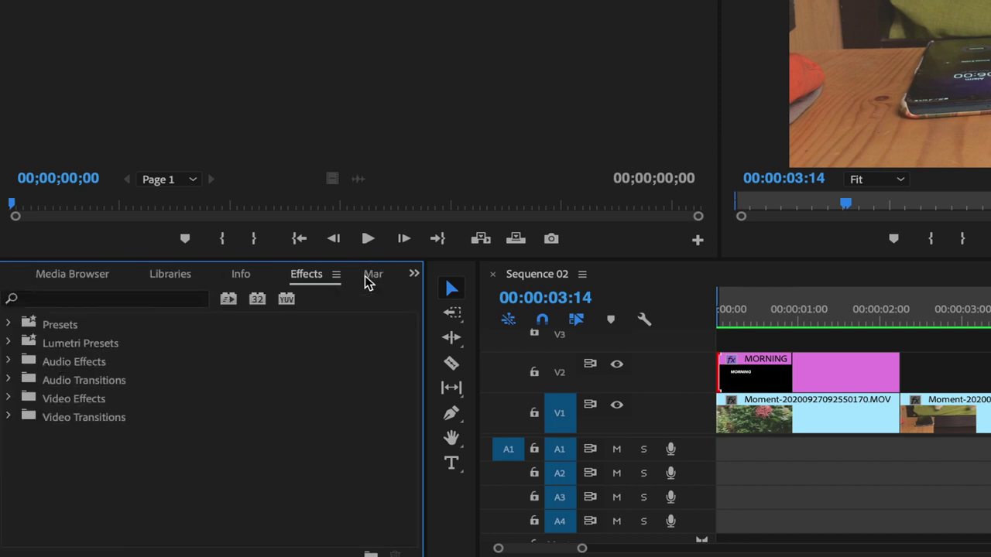
left_click(365, 276)
left_click(370, 279)
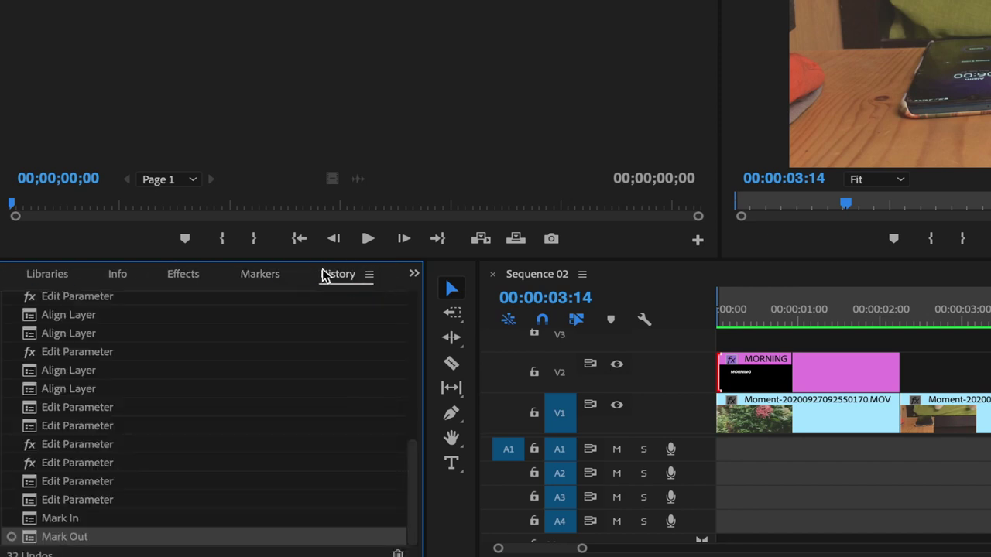
left_click(266, 276)
left_click(197, 274)
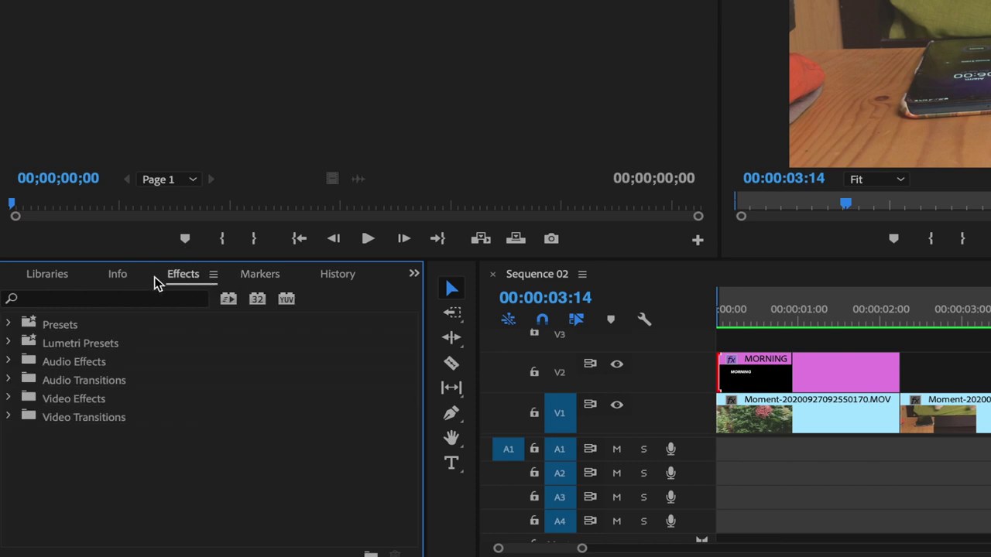
left_click(119, 278)
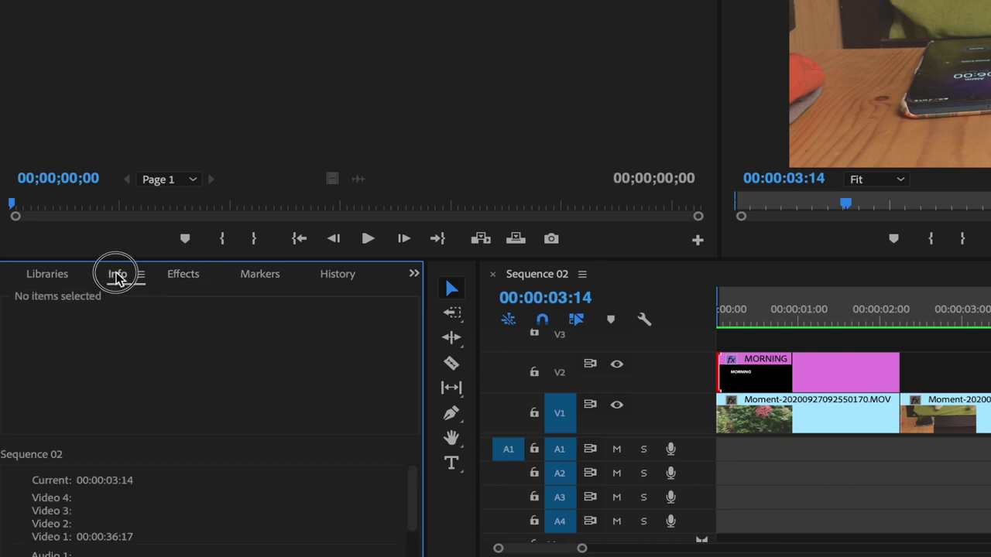
left_click(180, 277)
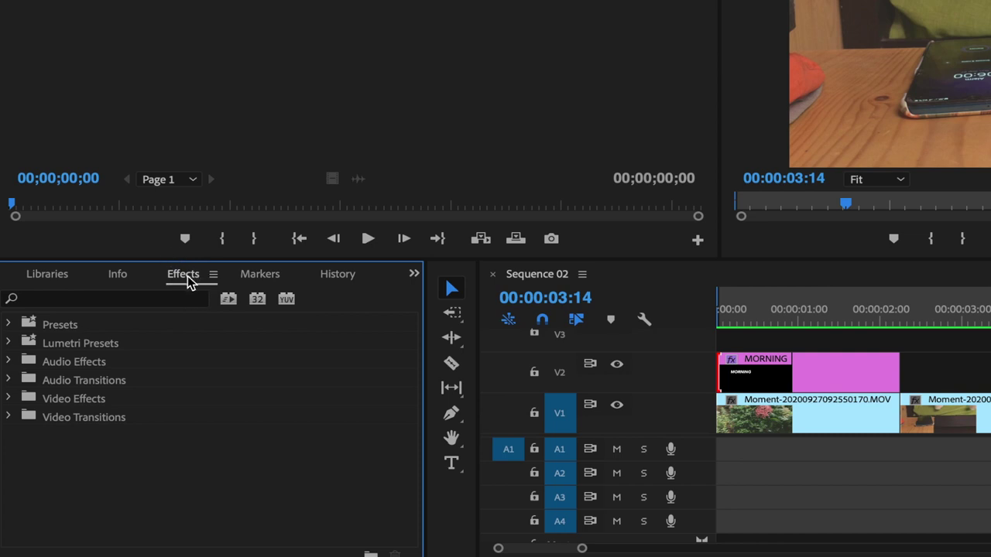
left_click(39, 276)
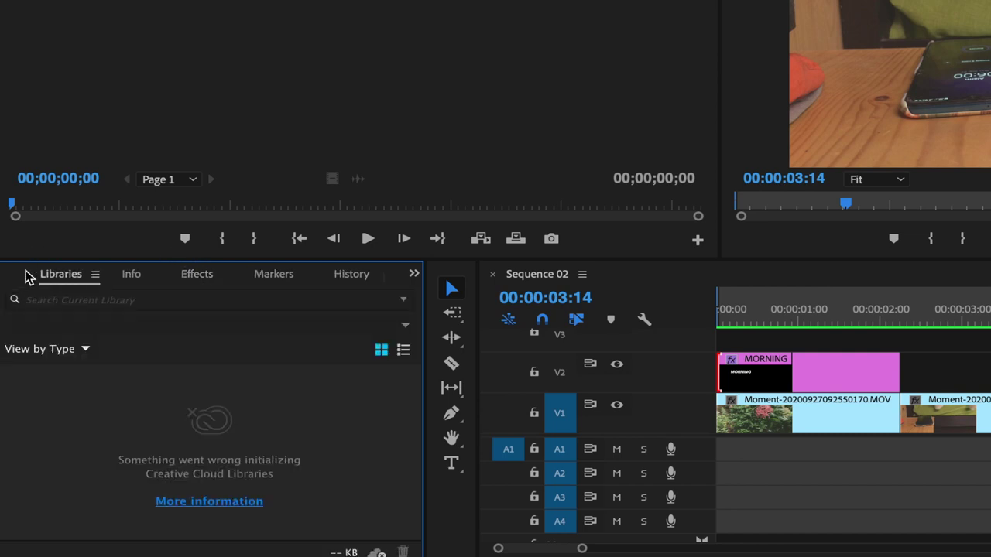
left_click(7, 275)
left_click(9, 276)
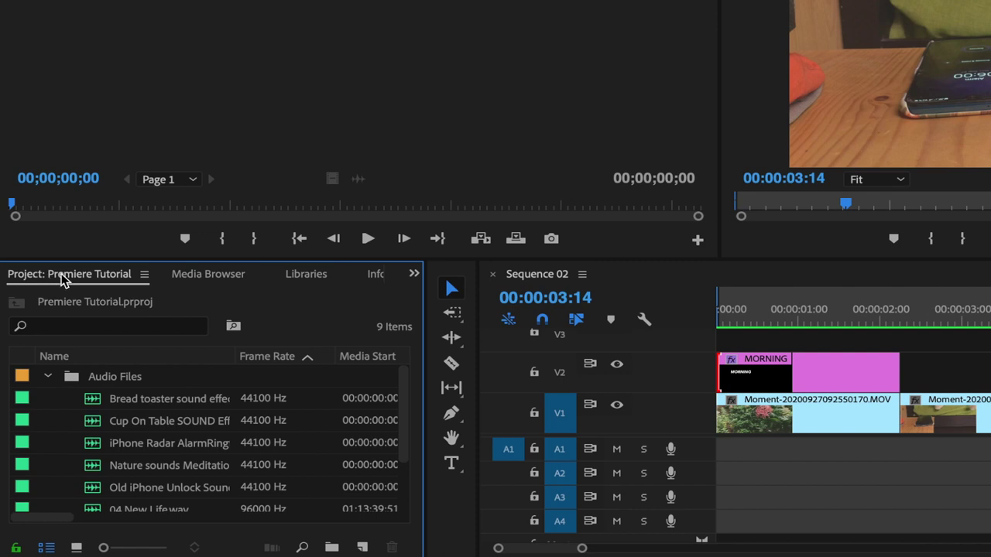
Step: Cycle through Info, Effects, Markers and History again, settling on the Effects panel
left_click(374, 274)
left_click(376, 277)
left_click(375, 277)
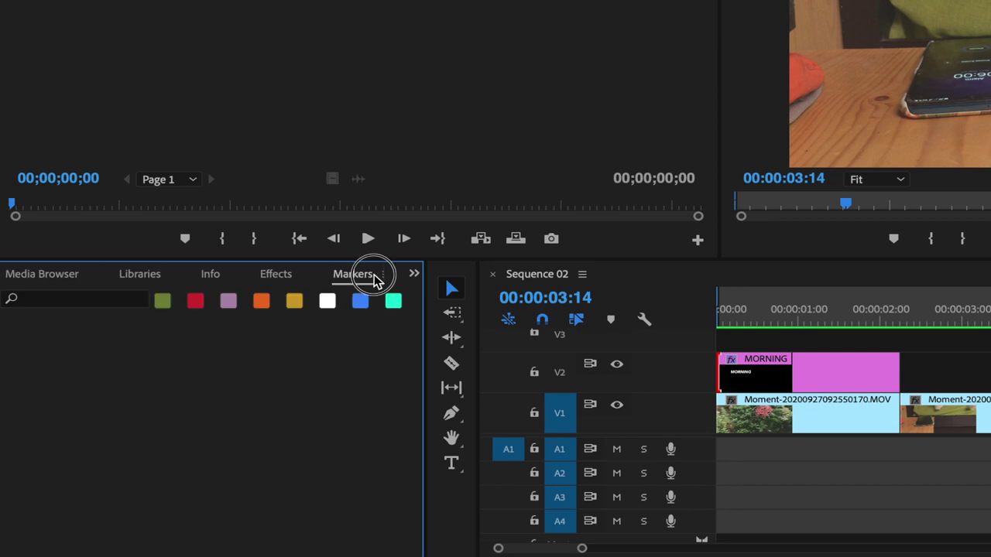
left_click(376, 276)
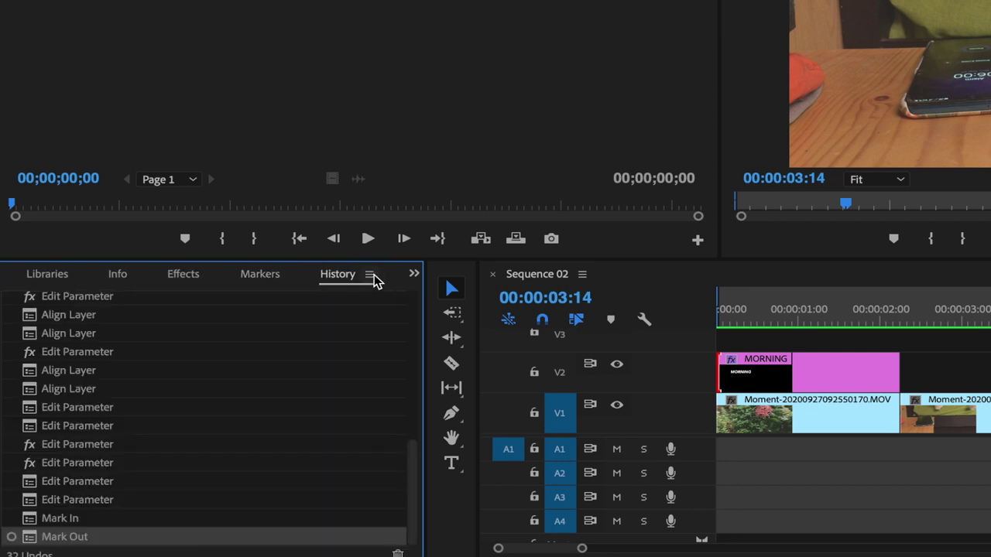
left_click(186, 277)
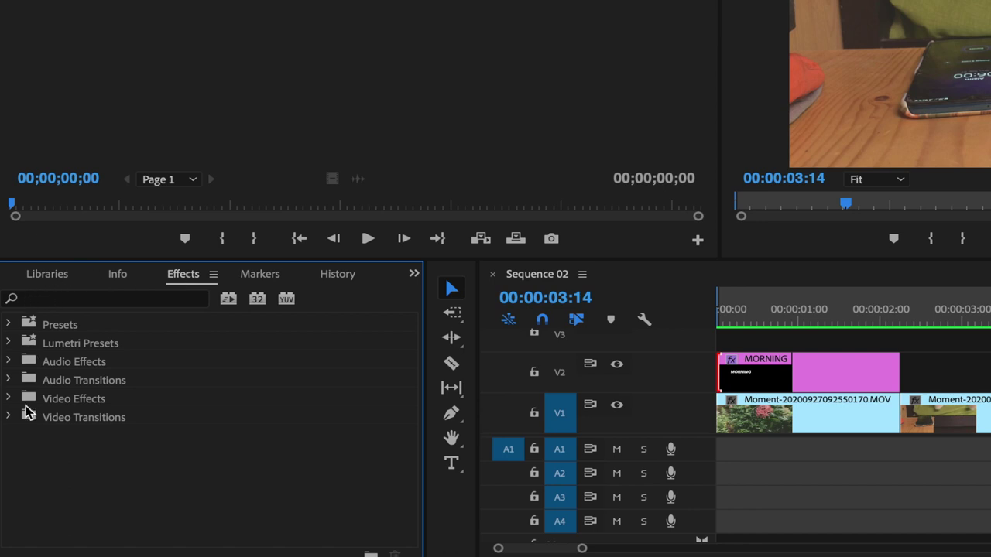
Step: Expand Audio Transitions and Video Transitions > Dissolve, and select Cross Dissolve
left_click(57, 383)
left_click(71, 419)
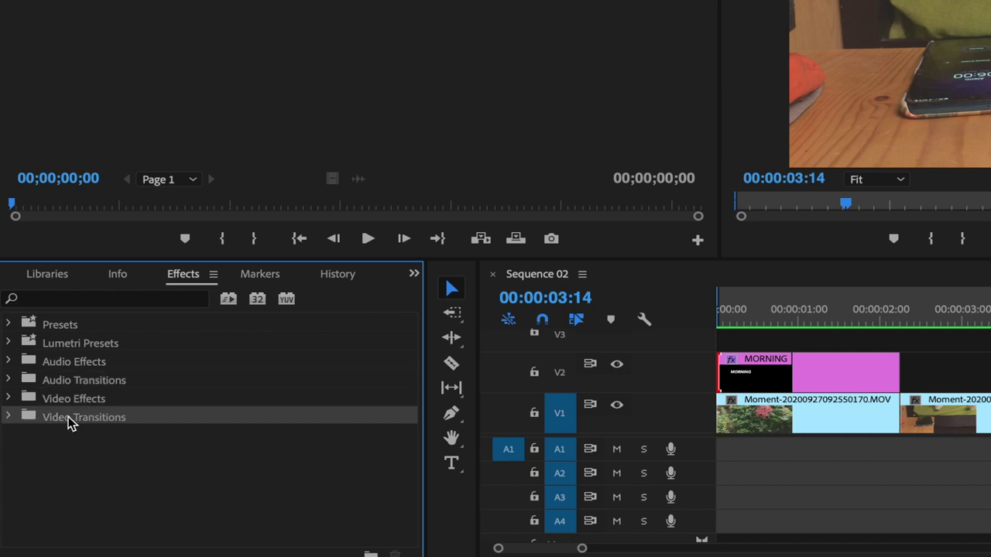
left_click(9, 380)
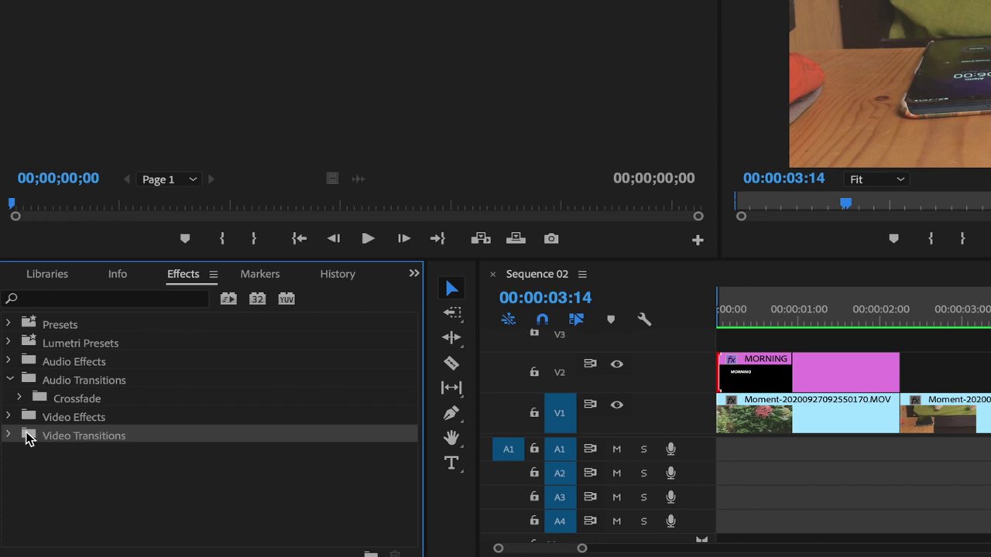
left_click(9, 436)
scroll(169, 473, "down", 2)
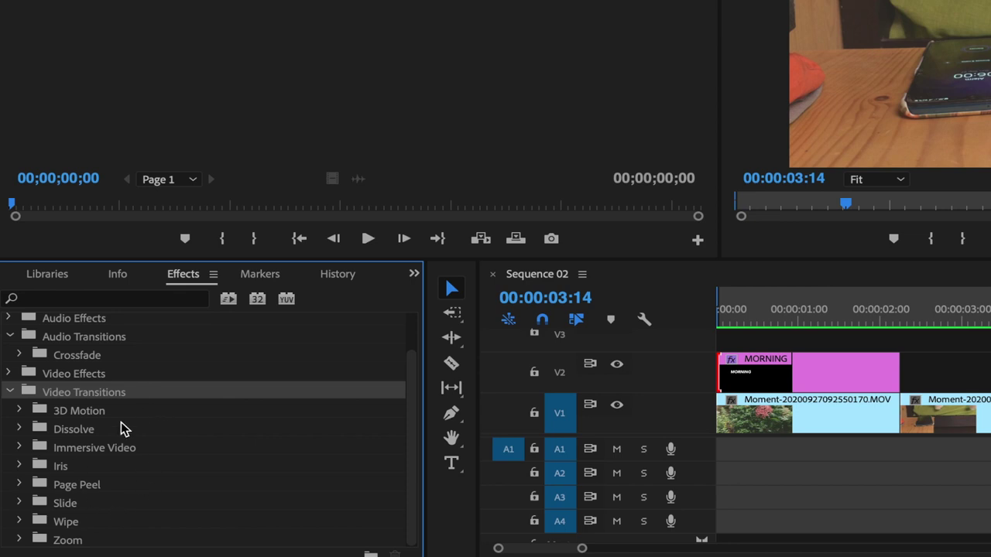
left_click(87, 432)
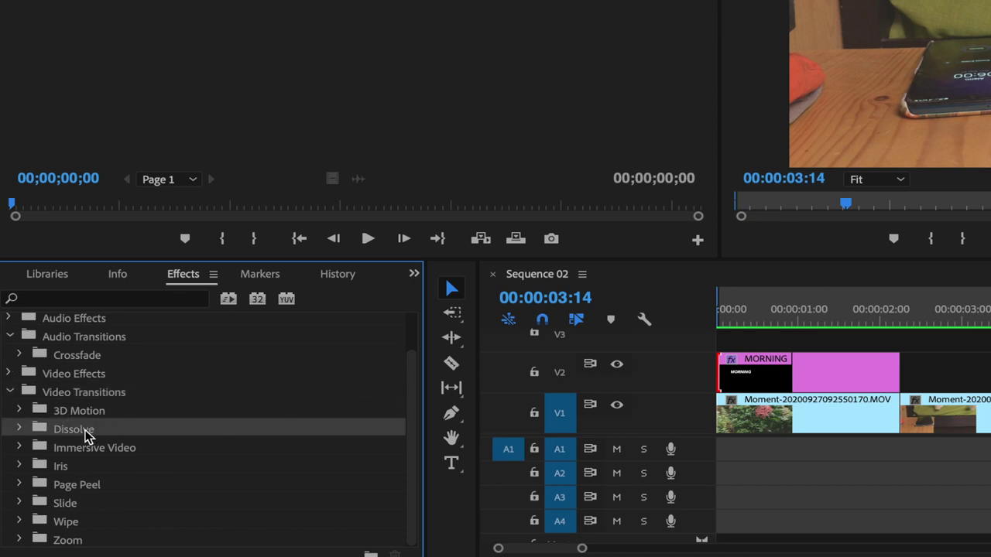
left_click(20, 431)
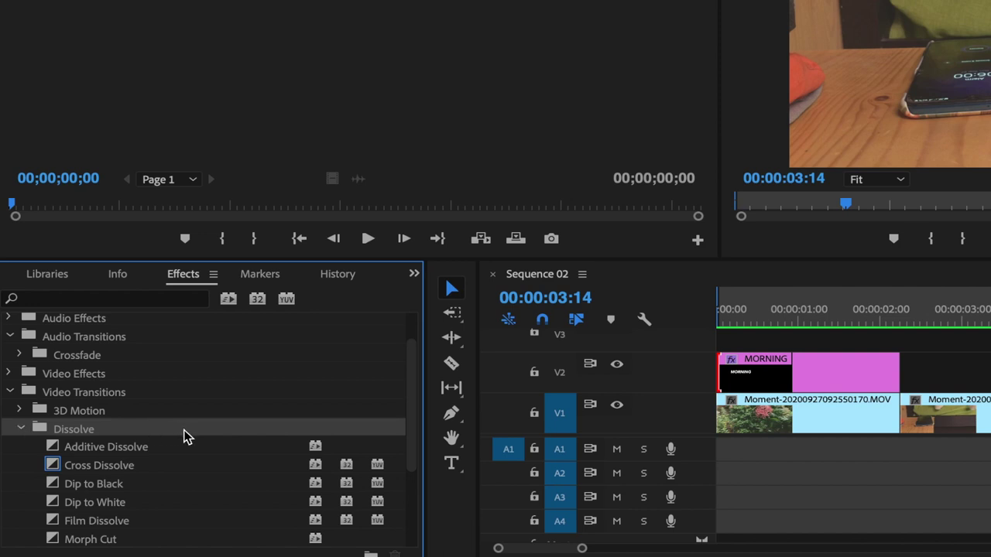
scroll(185, 436, "down", 2)
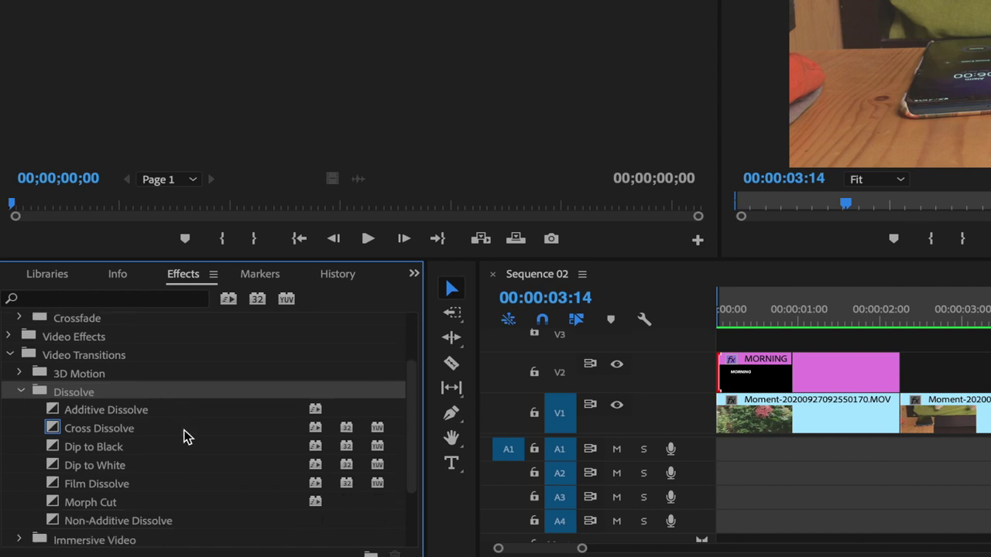
left_click(142, 429)
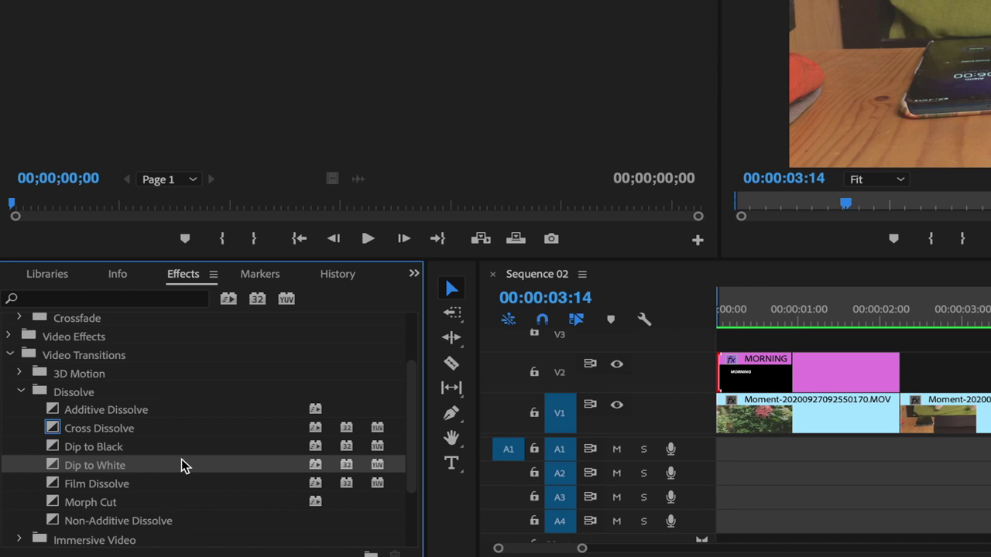
Step: Expand the Crossfade audio transitions and return focus to the timeline
scroll(181, 465, "up", 2)
scroll(182, 464, "down", 4)
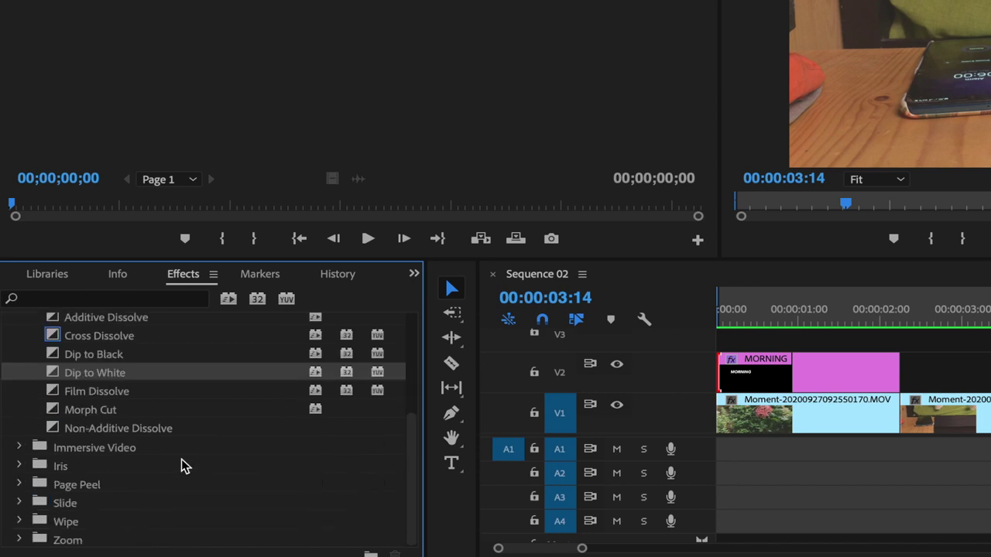
scroll(165, 393, "up", 2)
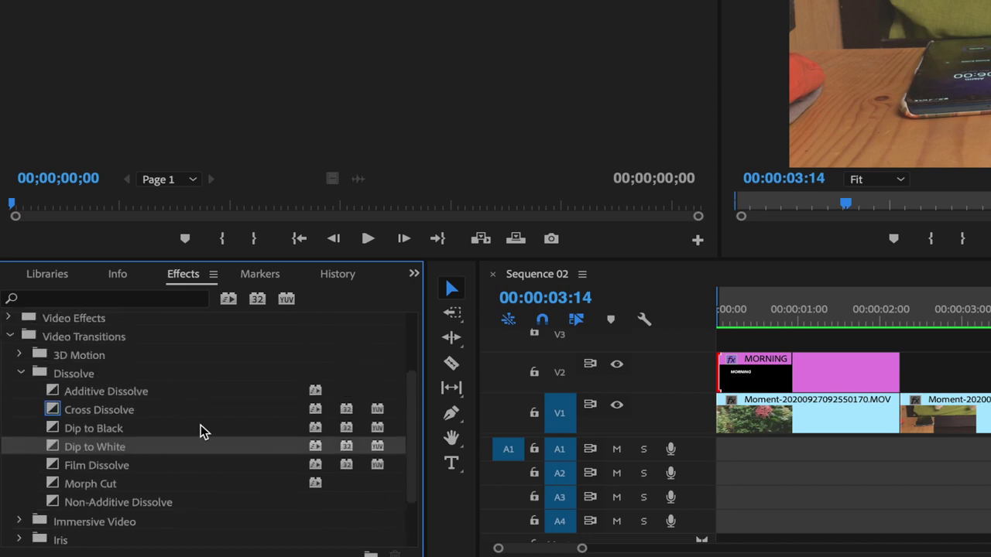
scroll(181, 431, "up", 1)
scroll(179, 432, "up", 1)
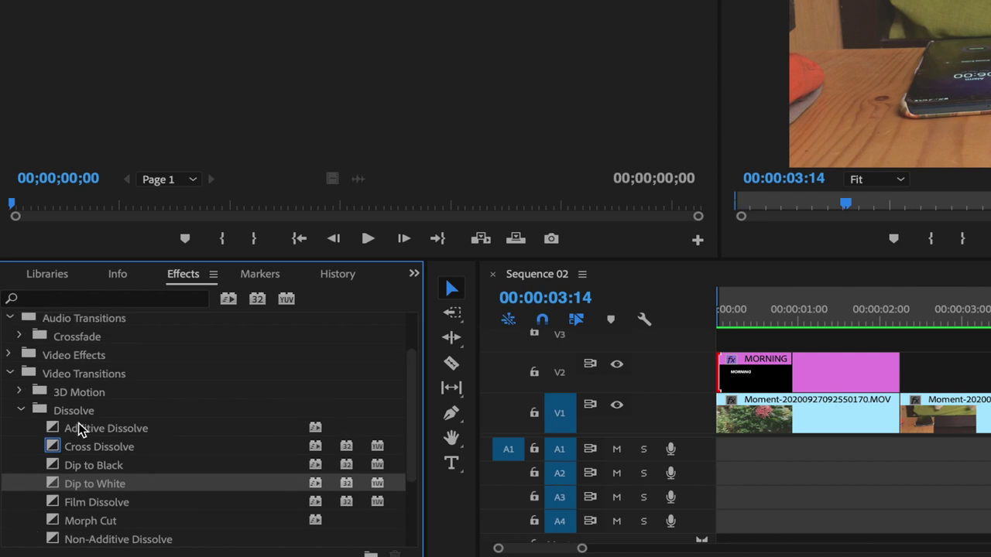
scroll(81, 430, "up", 1)
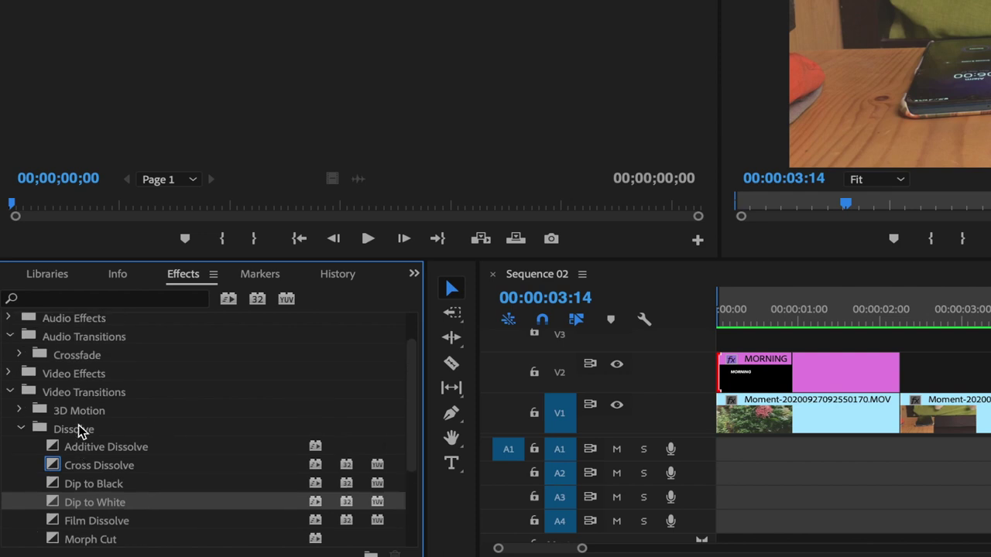
left_click(19, 354)
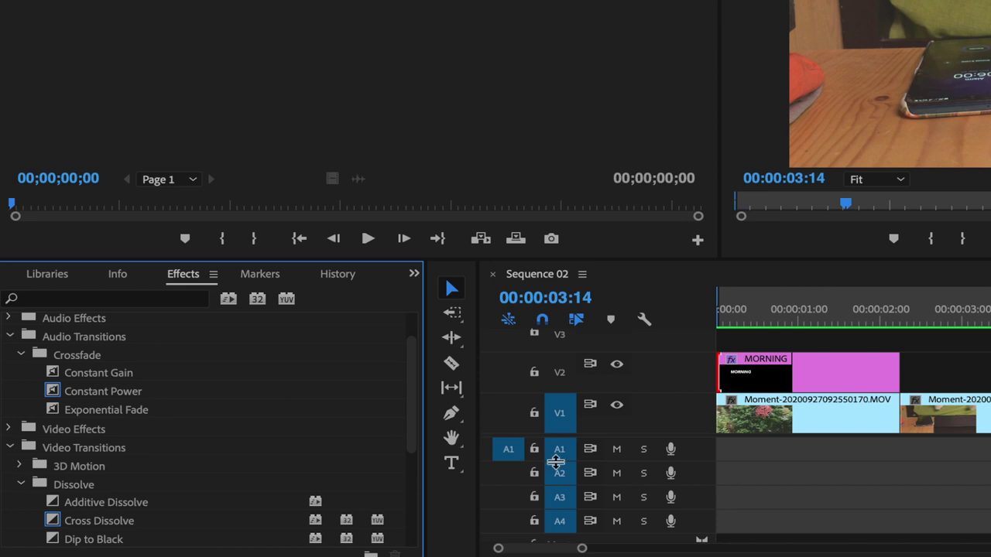
left_click(724, 361)
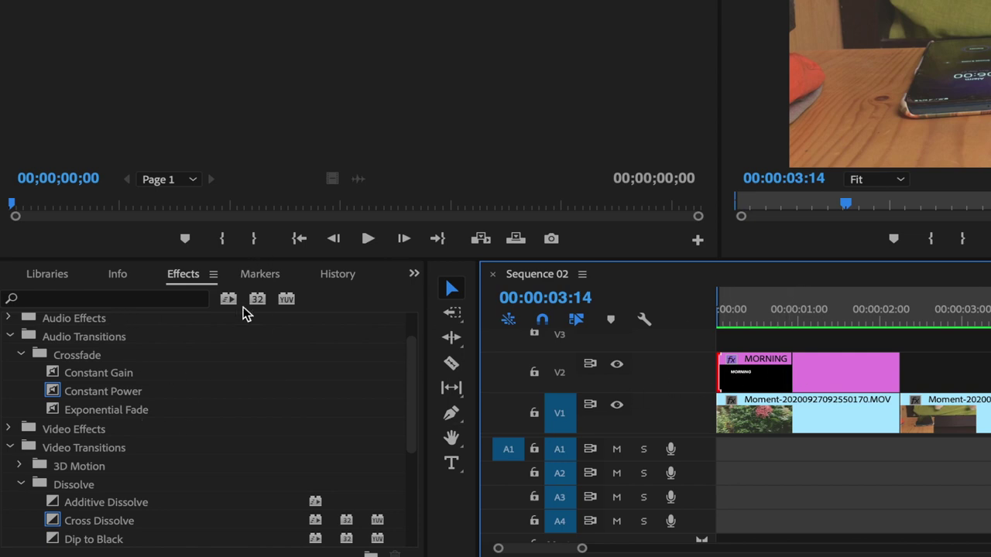
scroll(227, 409, "down", 3)
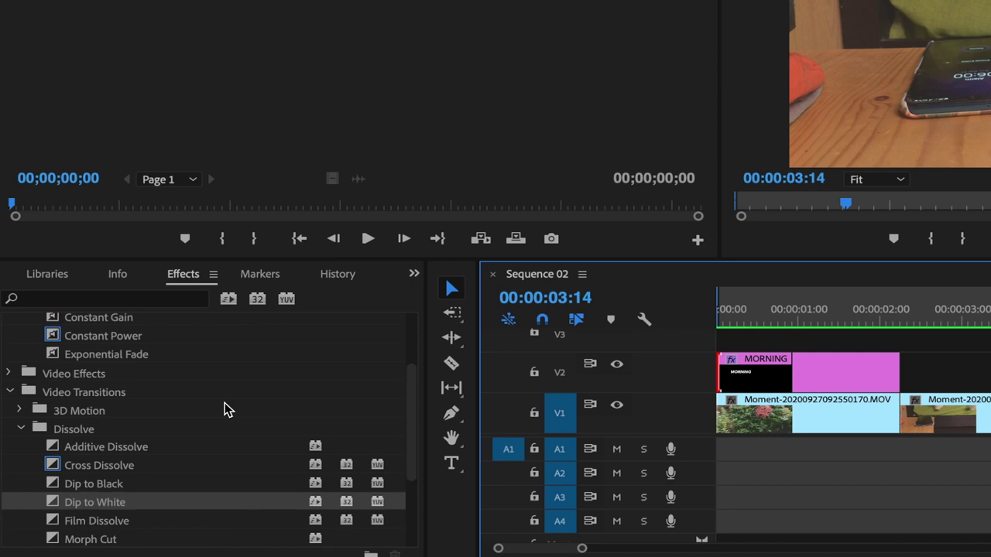
Step: Drag Cross Dissolve onto the start of the MORNING clip on V2, giving a 00:00:01:01 transition
scroll(227, 410, "down", 1)
left_click(414, 418)
left_click_drag(414, 418, 413, 451)
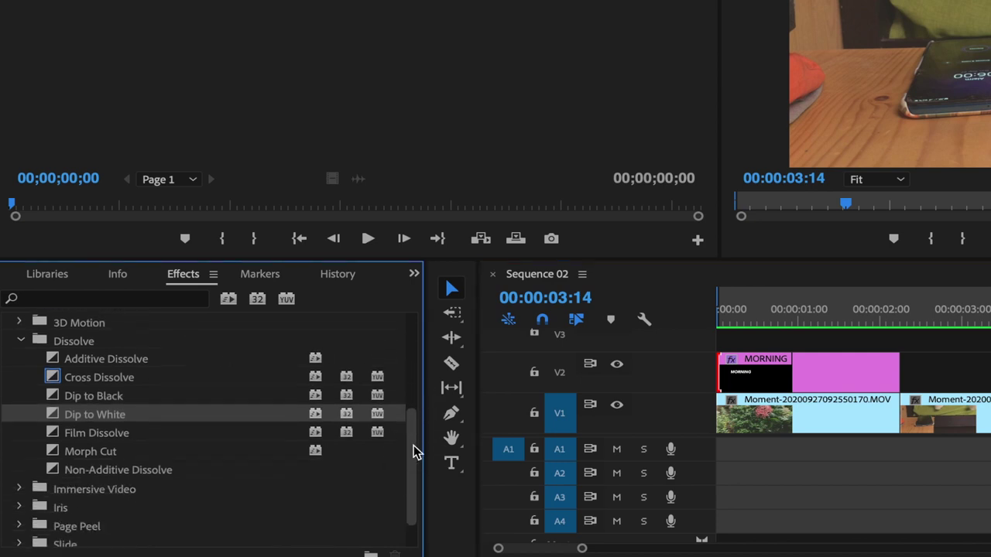
left_click(99, 378)
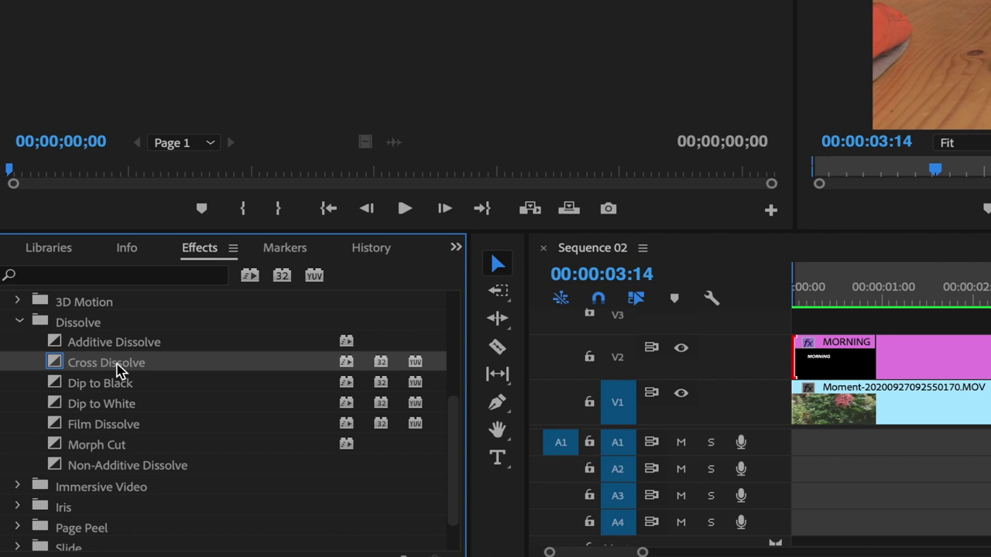
left_click_drag(120, 370, 711, 385)
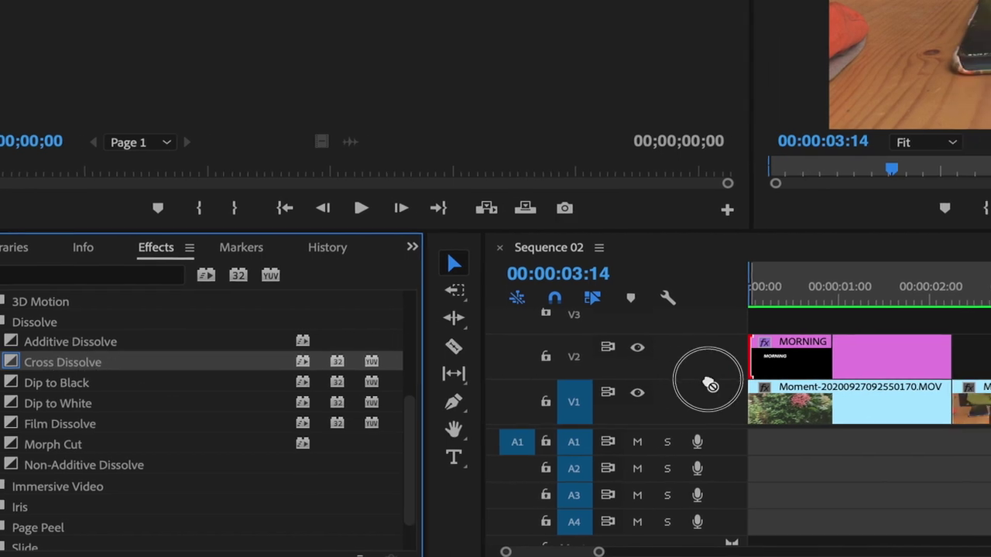
mouse_move(711, 385)
left_mouse_down()
mouse_move(534, 339)
mouse_move(547, 356)
left_mouse_up()
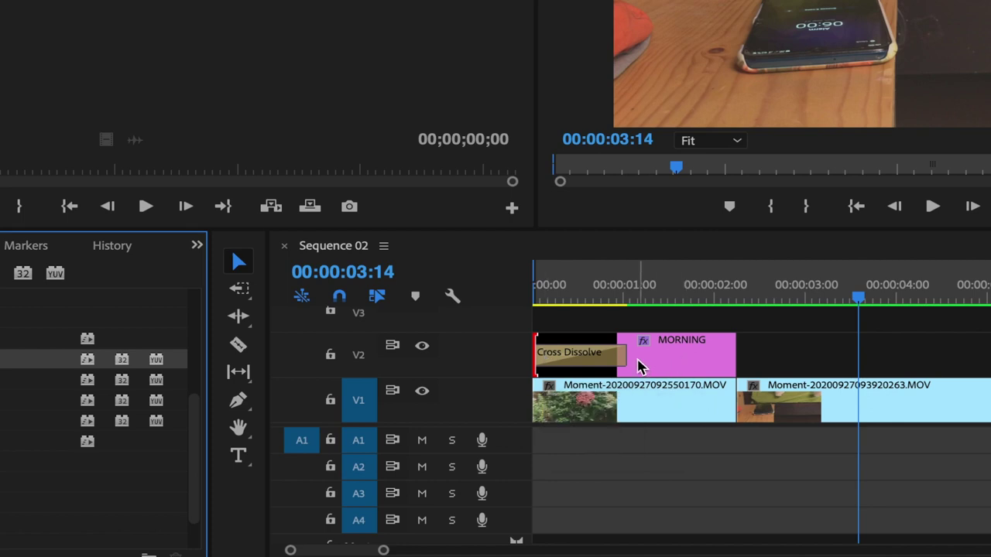
Step: Zoom in to inspect the MORNING clip and its dissolve, then cue the playhead to 00:00
key("equal")
key("equal")
key("equal")
mouse_move(916, 358)
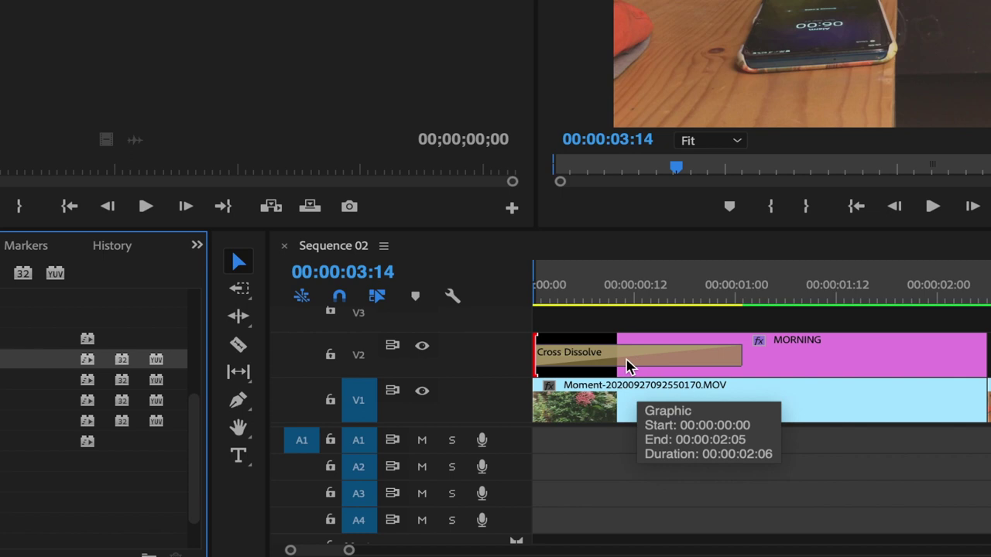
left_click(825, 352)
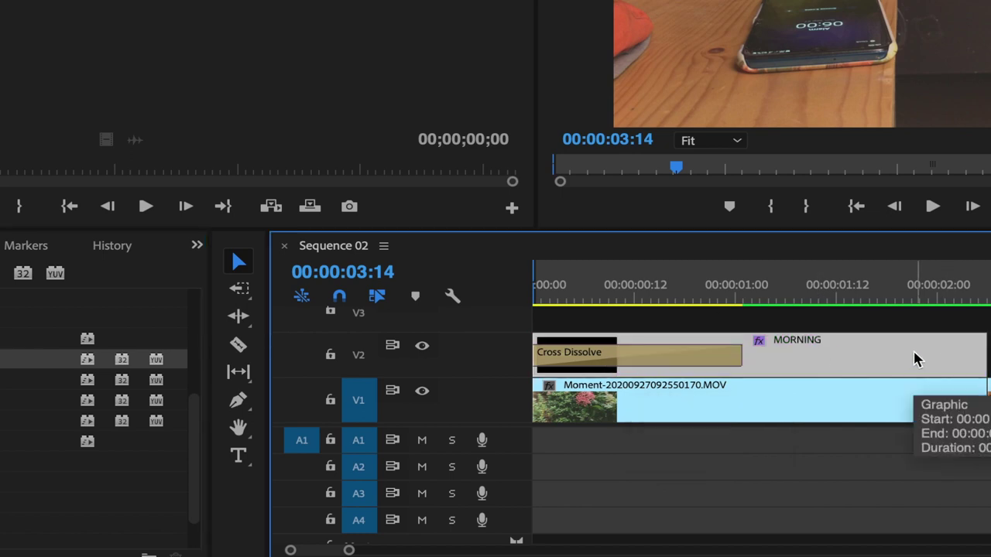
left_click(571, 357)
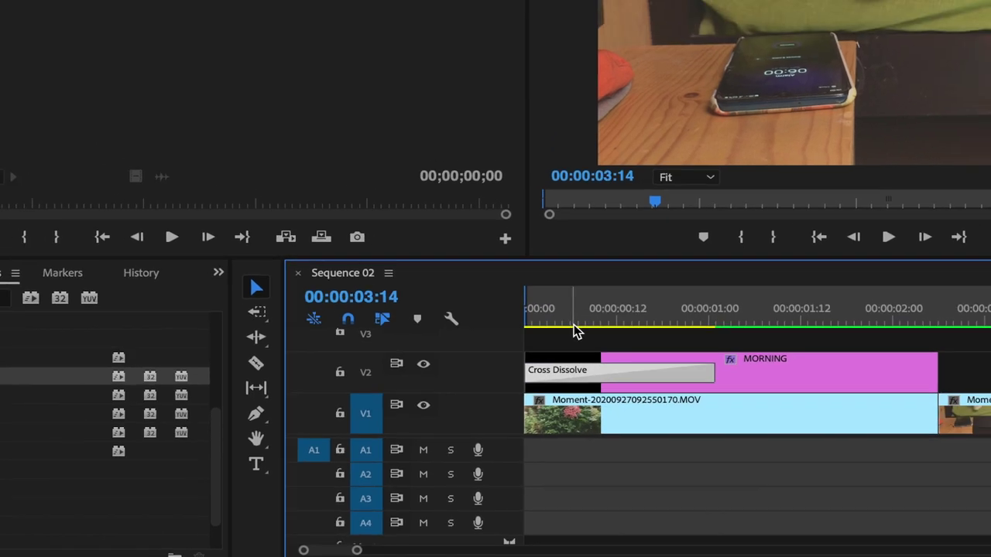
left_click_drag(553, 349, 491, 380)
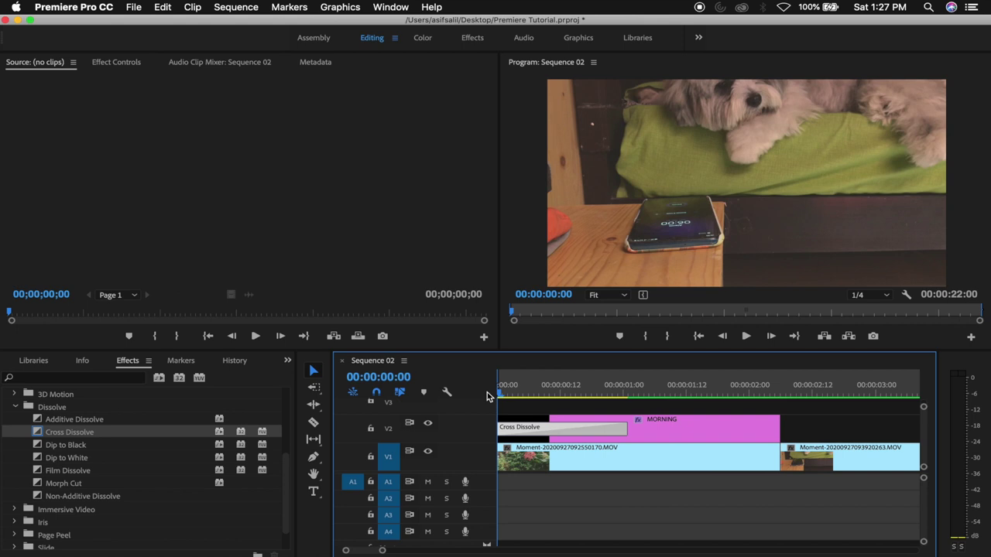
Step: Step through the opening frames, zoom out, and render effects in to out
key("Right")
key("Right")
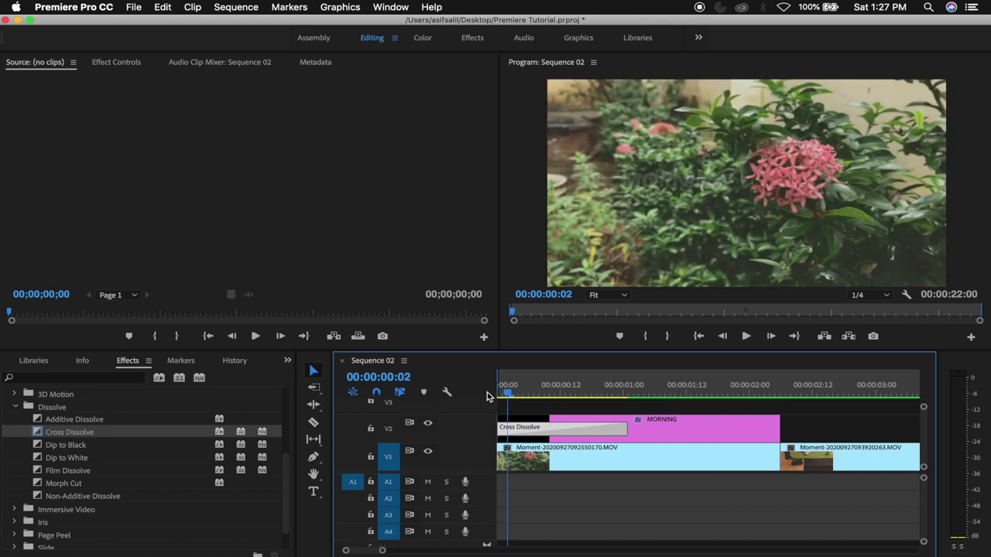
key("Left")
key("Left")
key("Right")
key("Right")
key("Right")
key("Right")
key("Right")
key("Right")
key("Right")
key("Right")
key("Right")
key("Right")
key("Right")
key("Right")
key("Right")
key("Right")
key("Right")
key("Right")
key("Right")
key("Right")
key("Right")
key("Right")
key("Right")
key("Right")
key("Right")
key("Right")
key("Right")
key("Right")
key("Right")
key("Right")
key("Right")
key("Right")
key("Right")
key("Right")
key("Right")
key("Right")
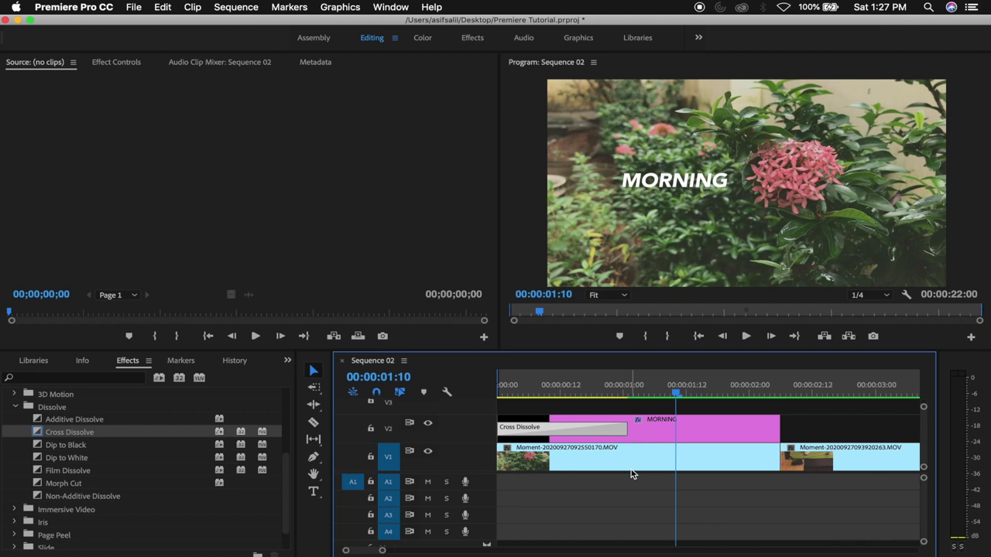
mouse_move(635, 394)
left_mouse_down()
mouse_move(603, 393)
mouse_move(623, 391)
left_mouse_up()
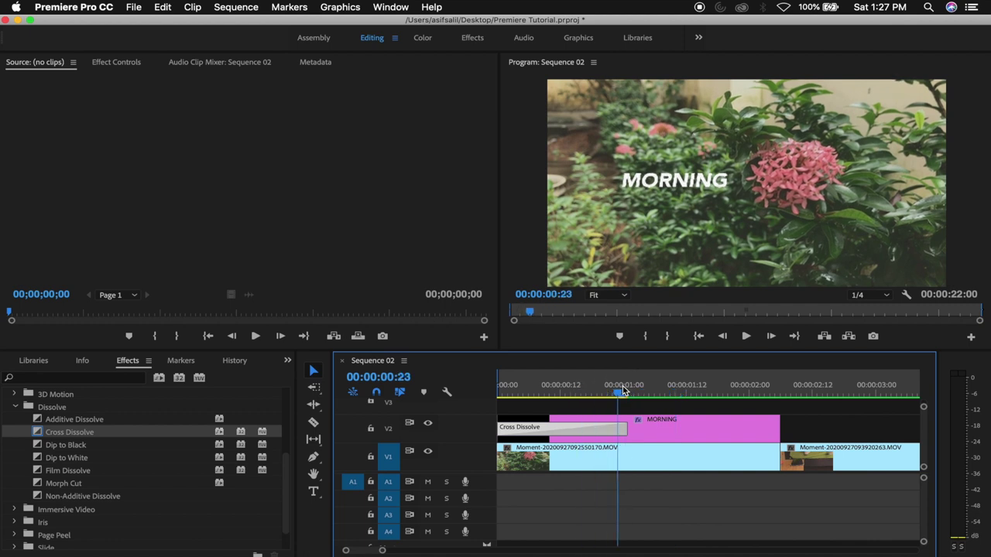
key("minus")
key("minus")
key("minus")
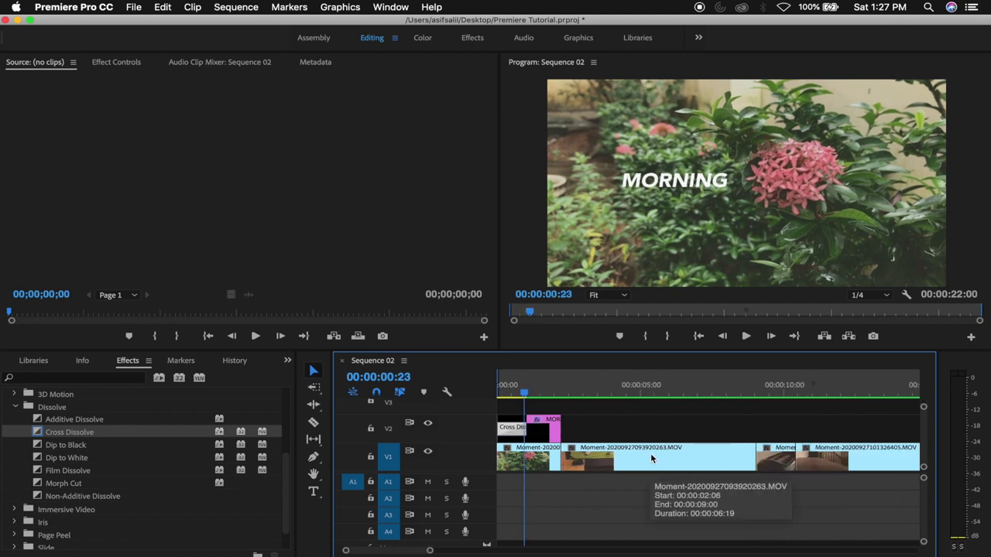
key("minus")
key("minus")
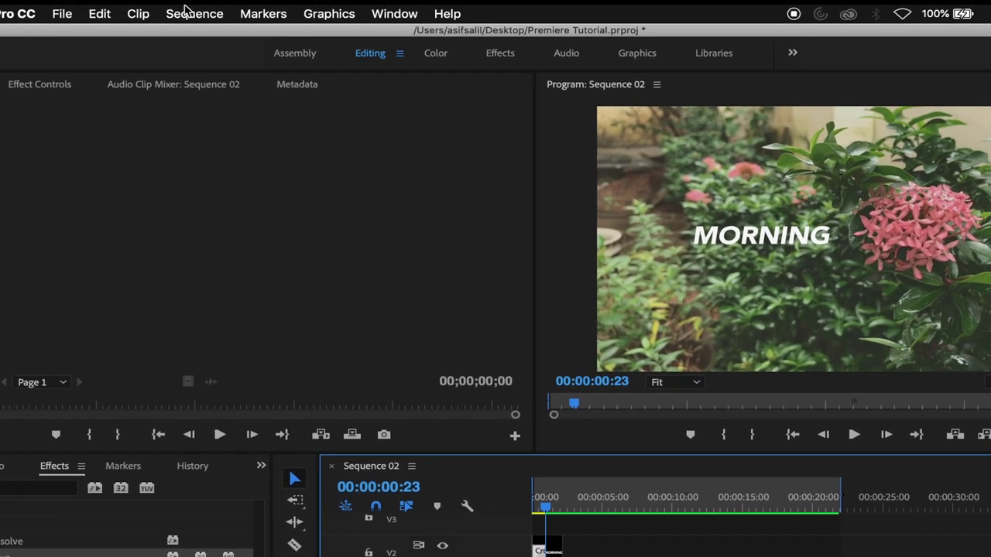
left_click(228, 6)
left_click(245, 65)
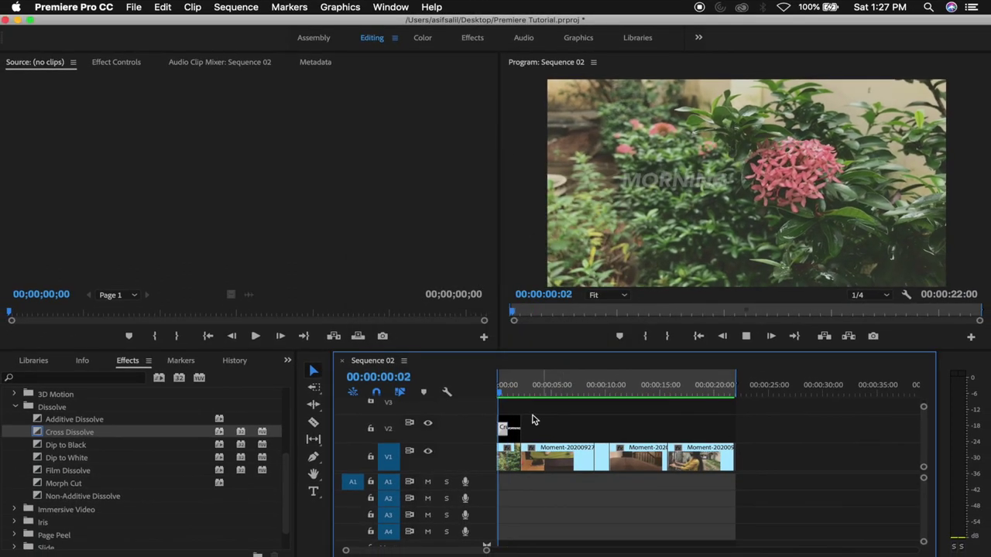
Step: Play the sequence from the start to watch MORNING fade in over the flower clip
key("=")
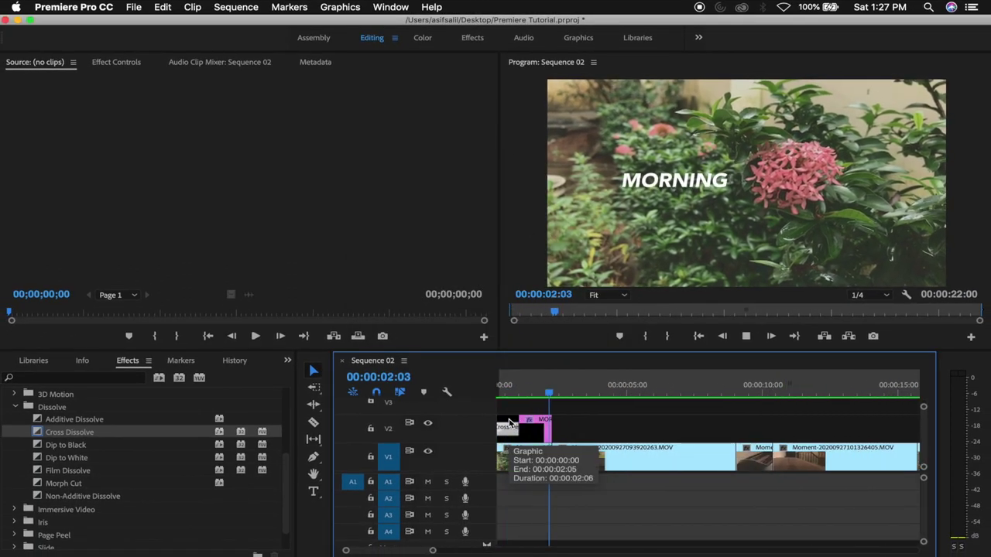
key("space")
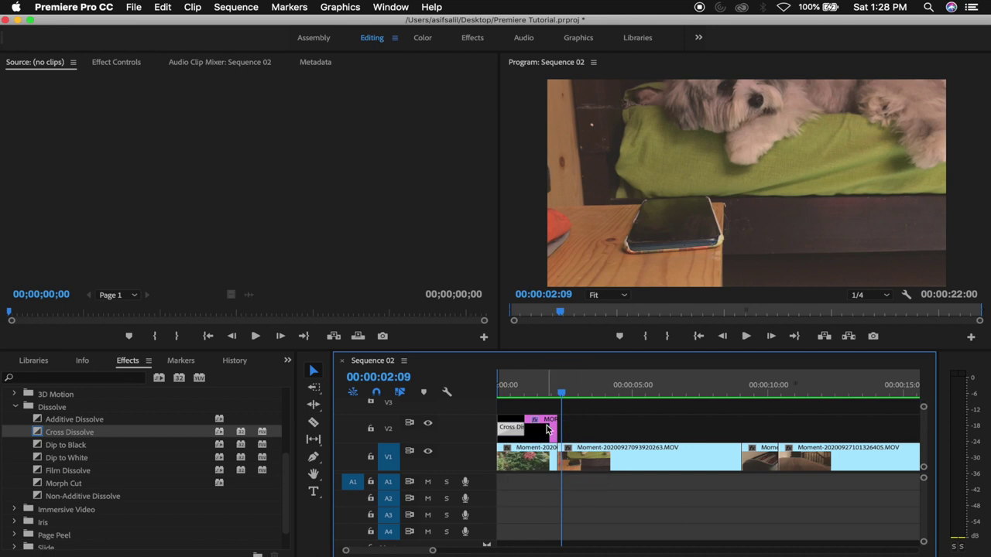
left_click_drag(561, 394, 416, 398)
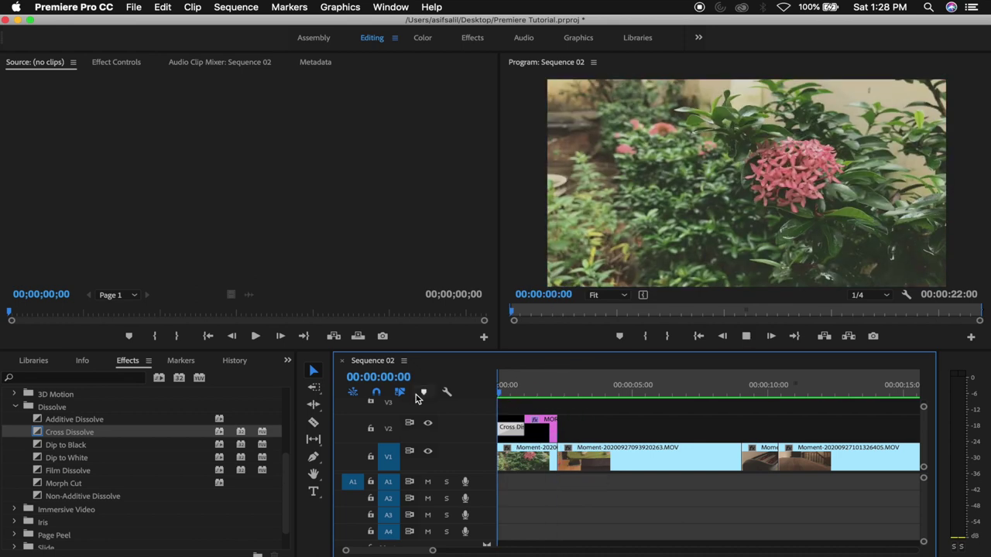
key("space")
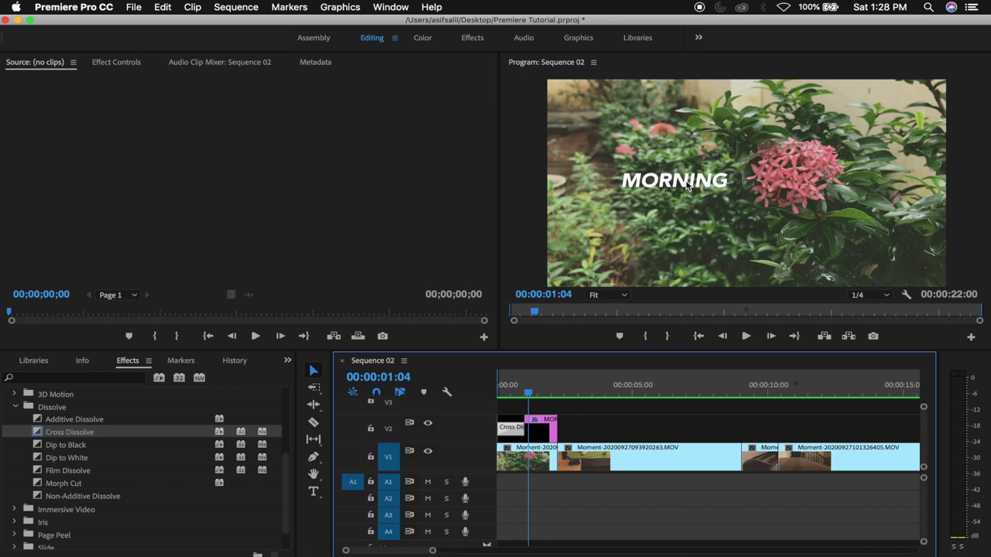
left_click(499, 452)
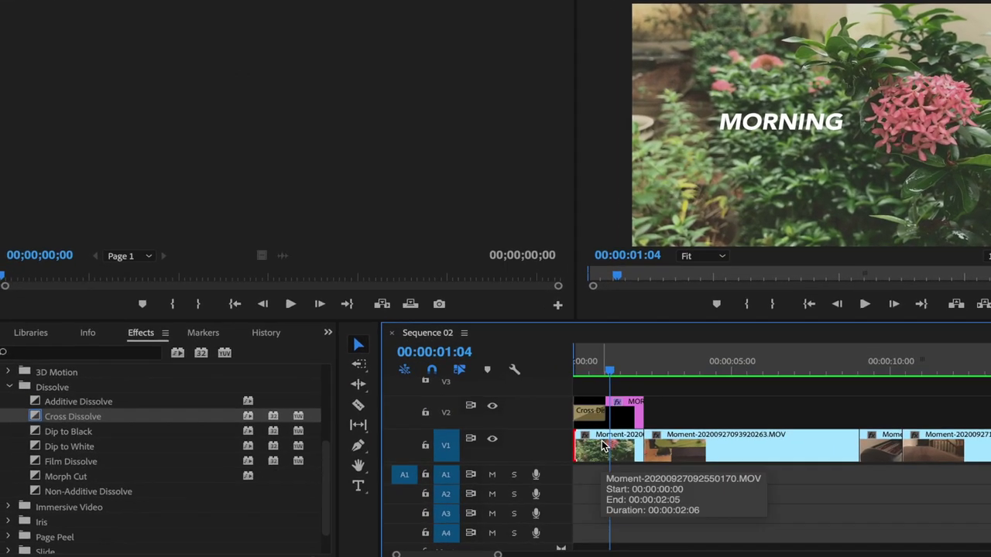
key("=")
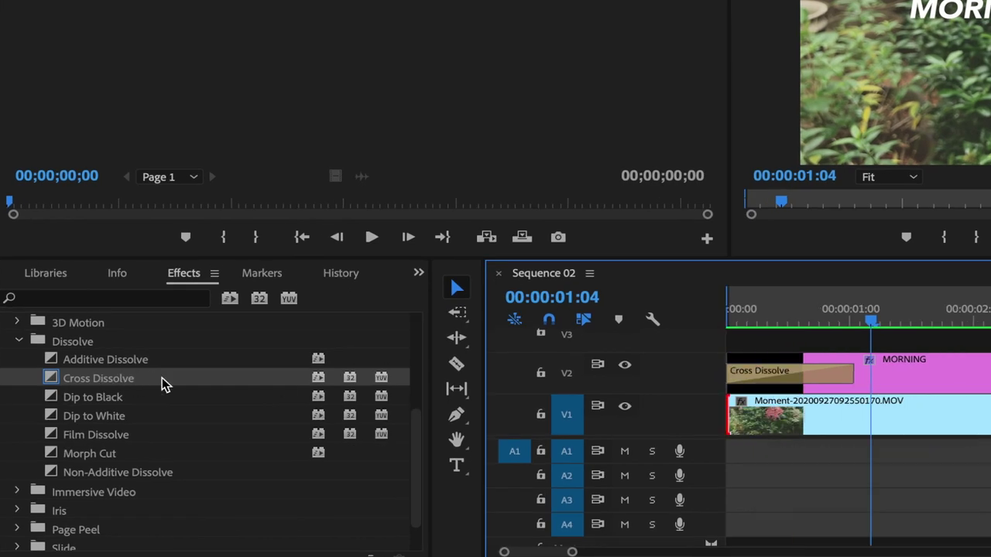
Step: Add Cross Dissolve to the start of the first V1 clip and render in to out
left_click_drag(162, 378, 758, 391)
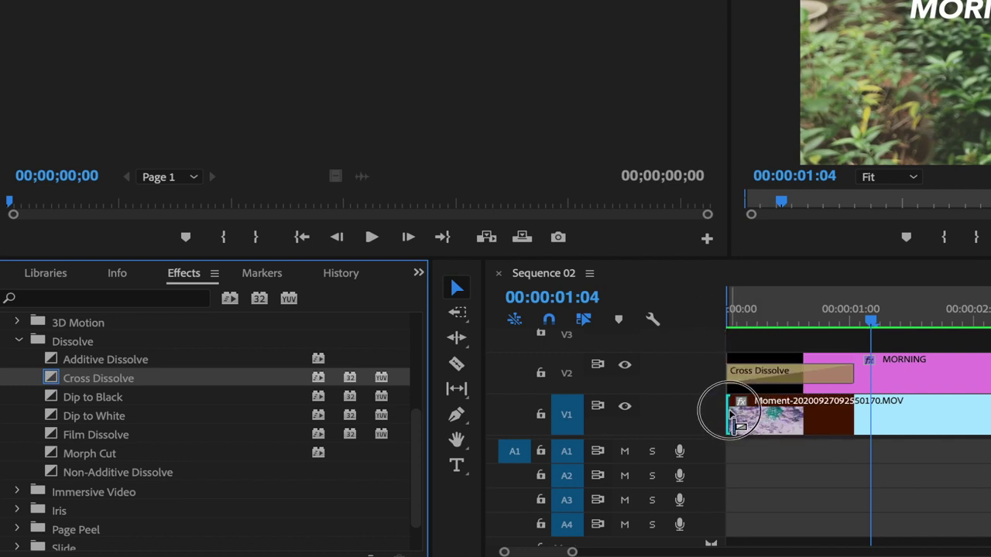
left_click_drag(758, 390, 732, 416)
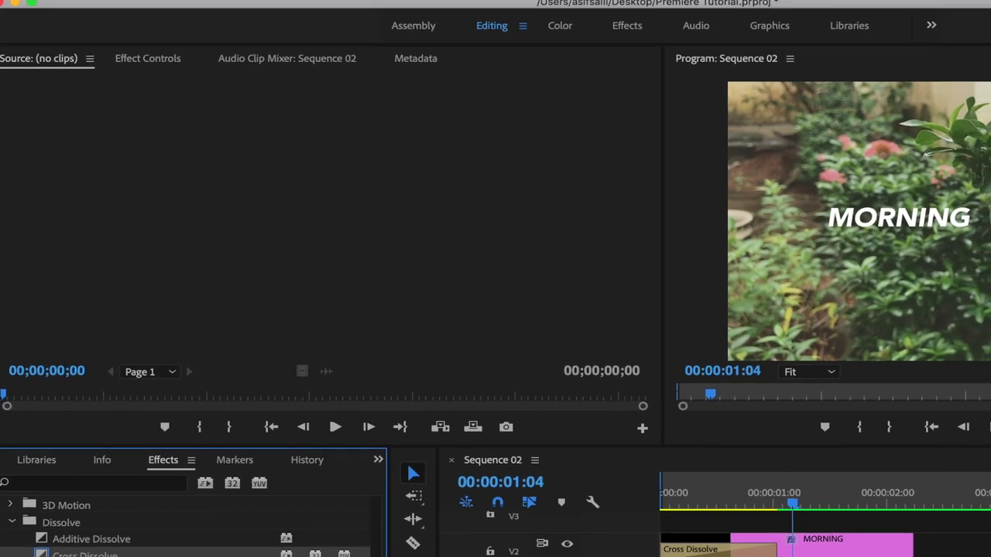
left_click(307, 8)
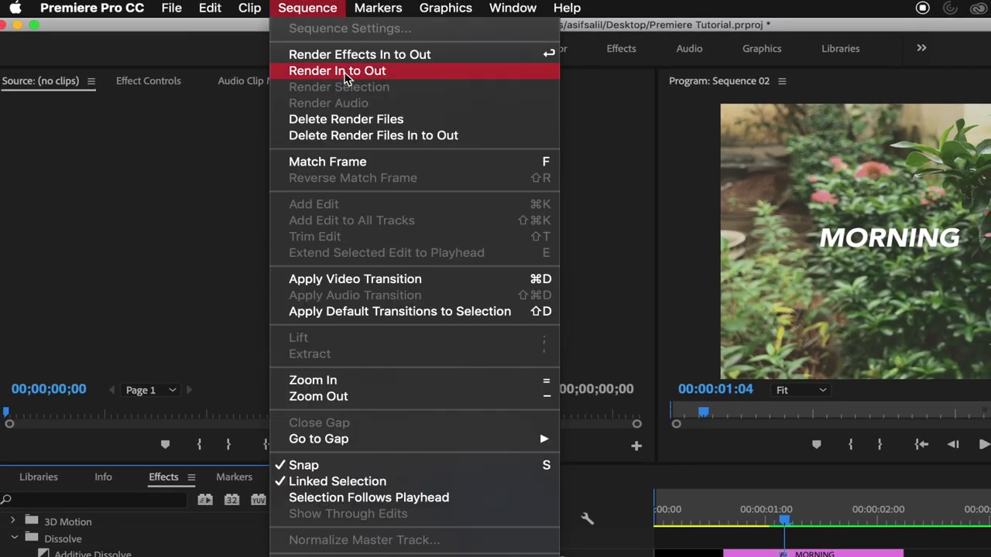
left_click(346, 75)
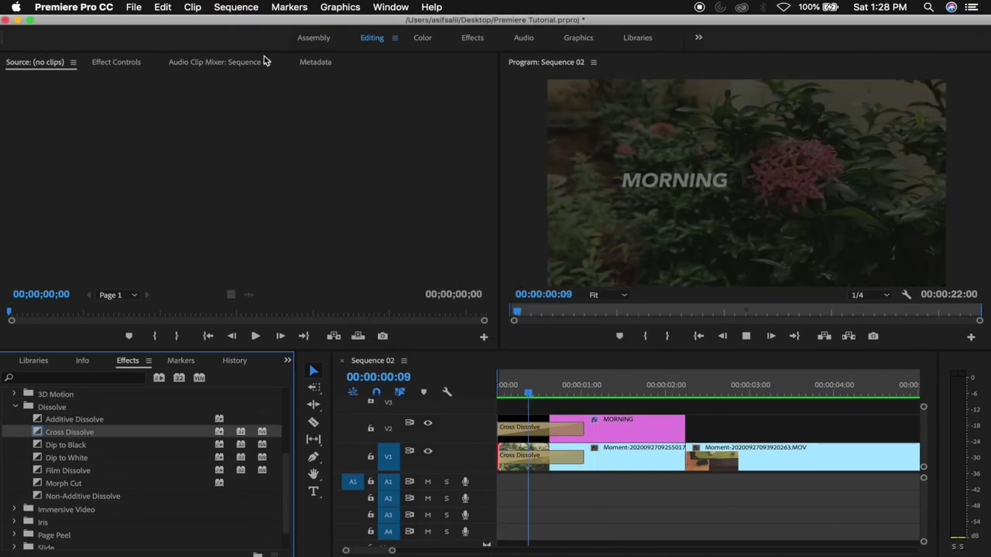
Step: Play the opening from the start to check both dissolves, then zoom out to the whole sequence
key("space")
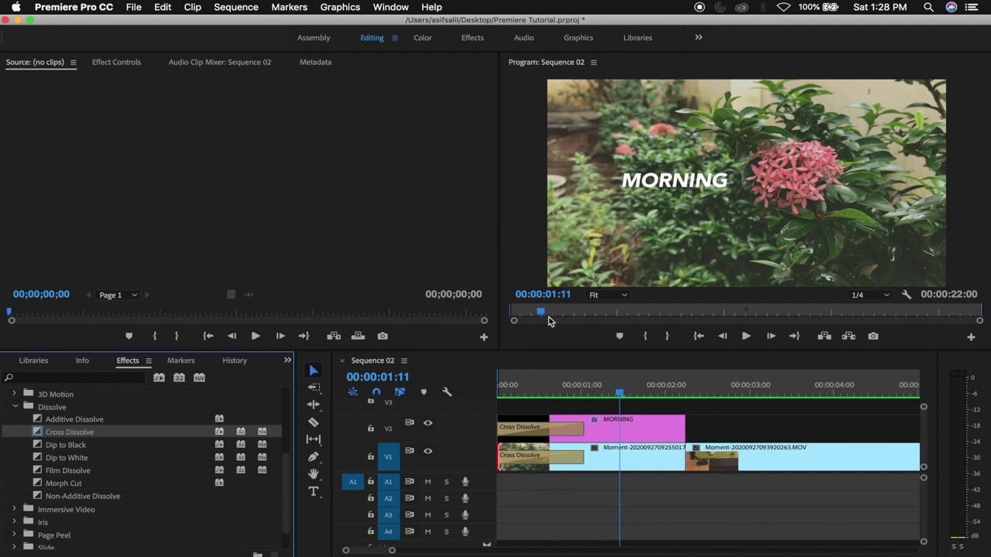
left_click_drag(562, 392, 475, 403)
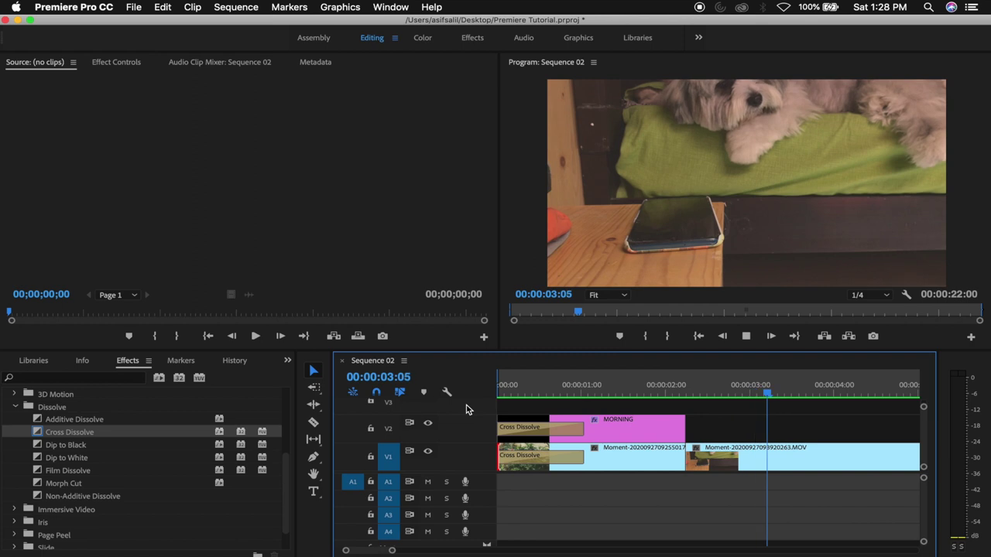
key("space")
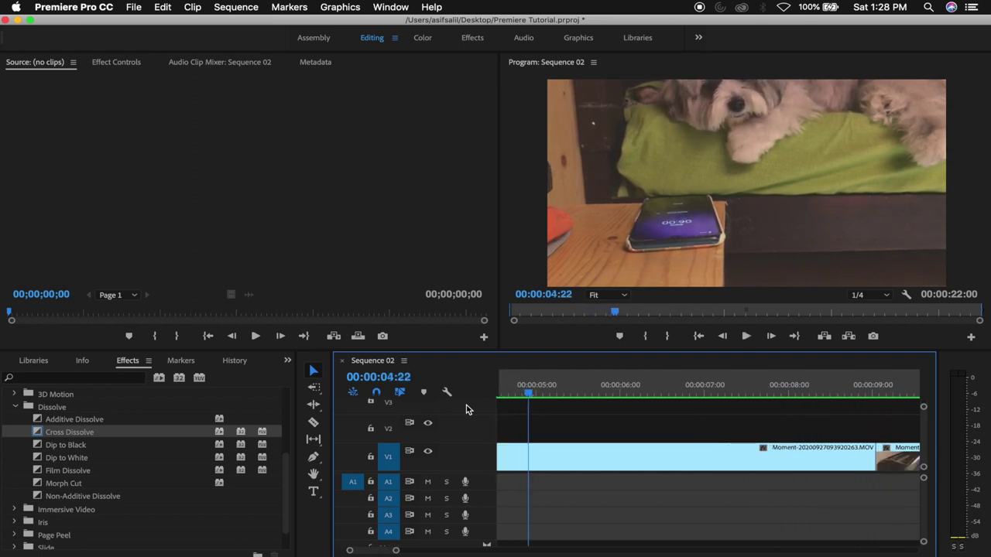
key("minus")
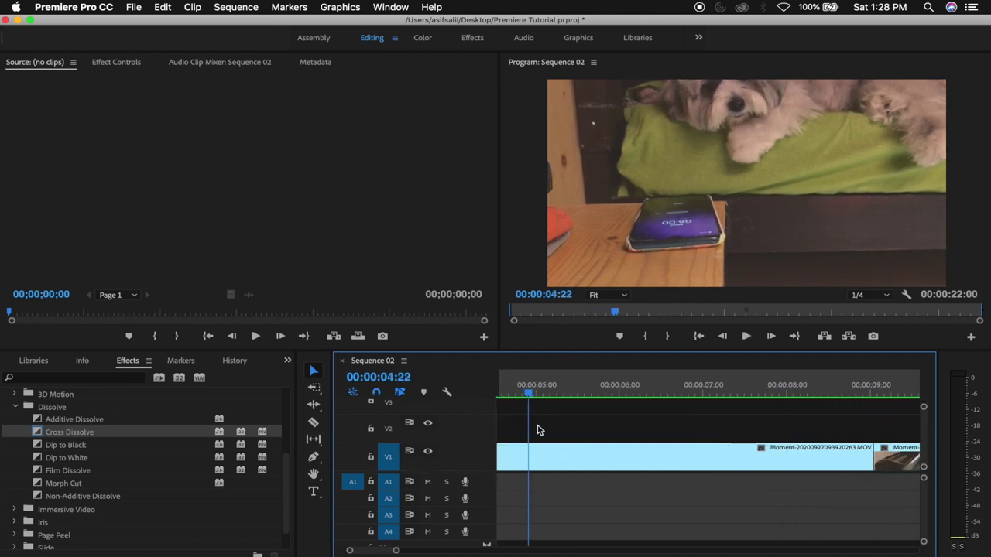
key("minus")
key("minus")
key("minus")
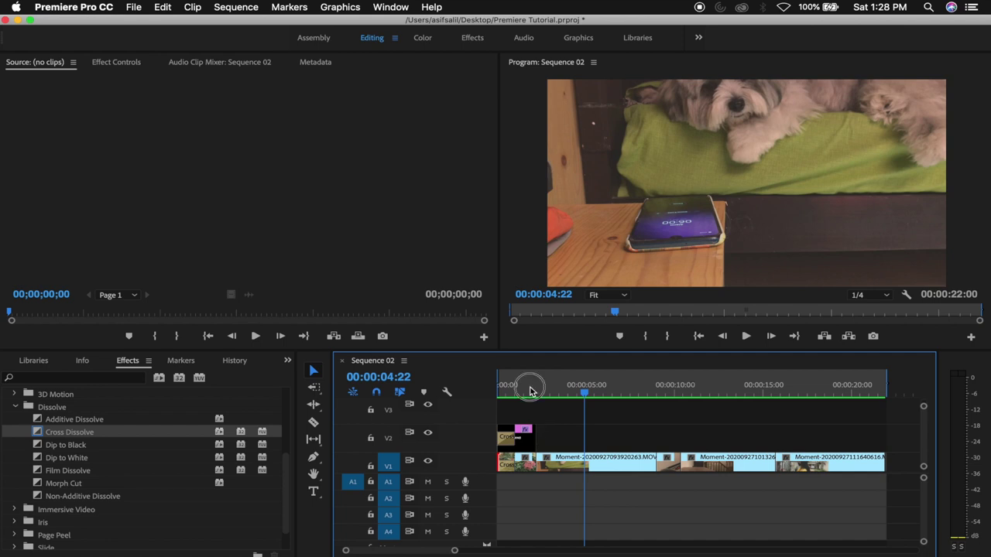
left_click(505, 394)
left_click_drag(505, 394, 491, 398)
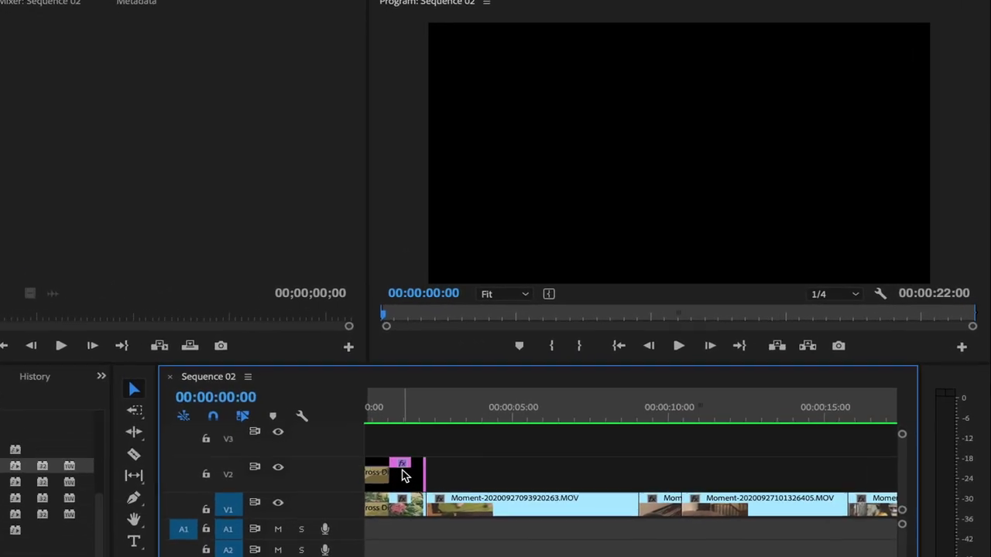
Step: Adjust the V2 Cross Dissolve into the MORNING title to end near one second
key("equal")
key("equal")
key("equal")
key("equal")
mouse_move(384, 483)
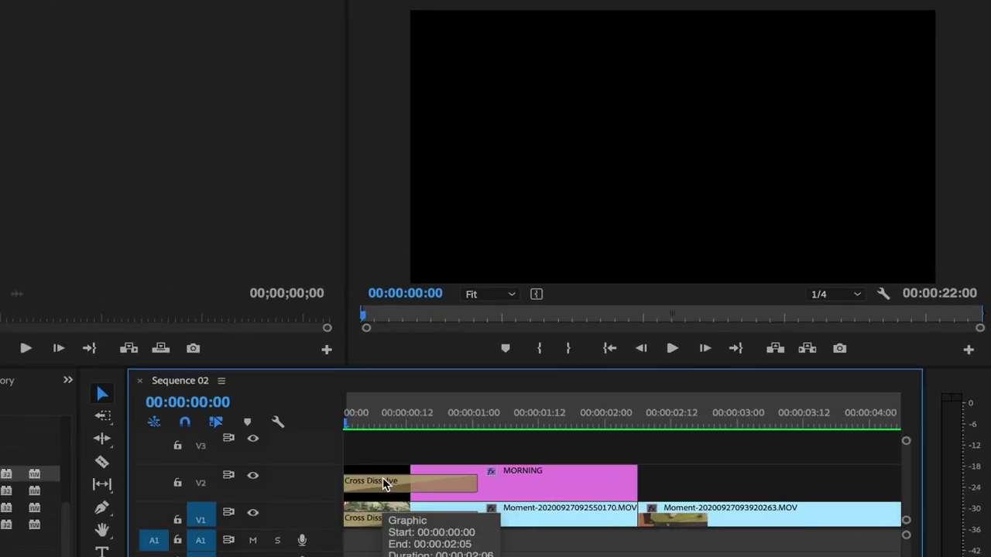
key("equal")
key("equal")
key("equal")
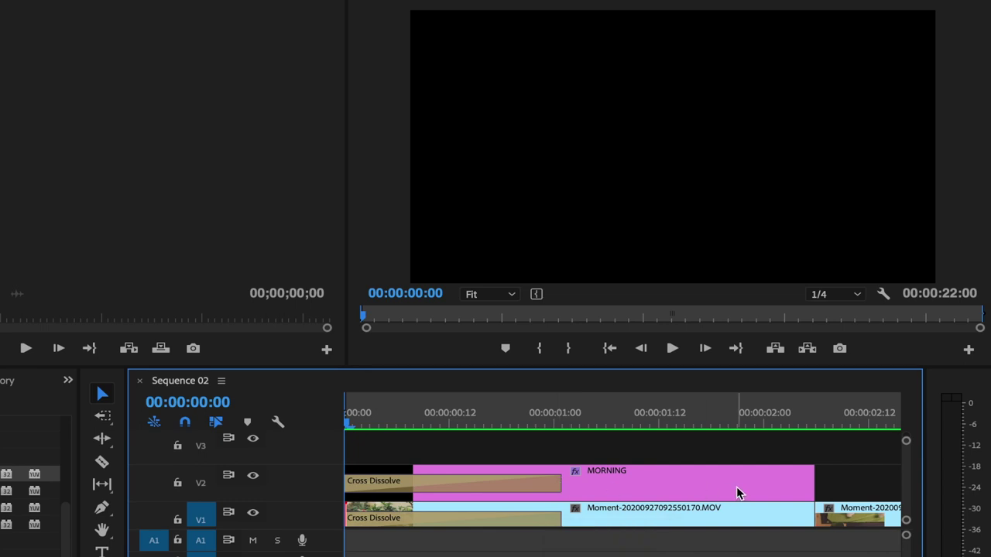
left_click(438, 485)
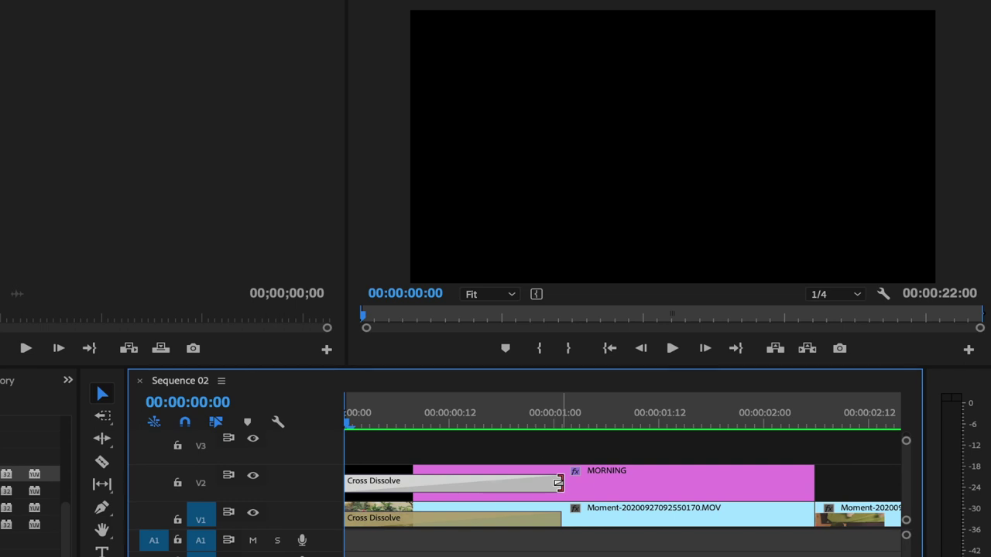
left_click_drag(557, 483, 702, 480)
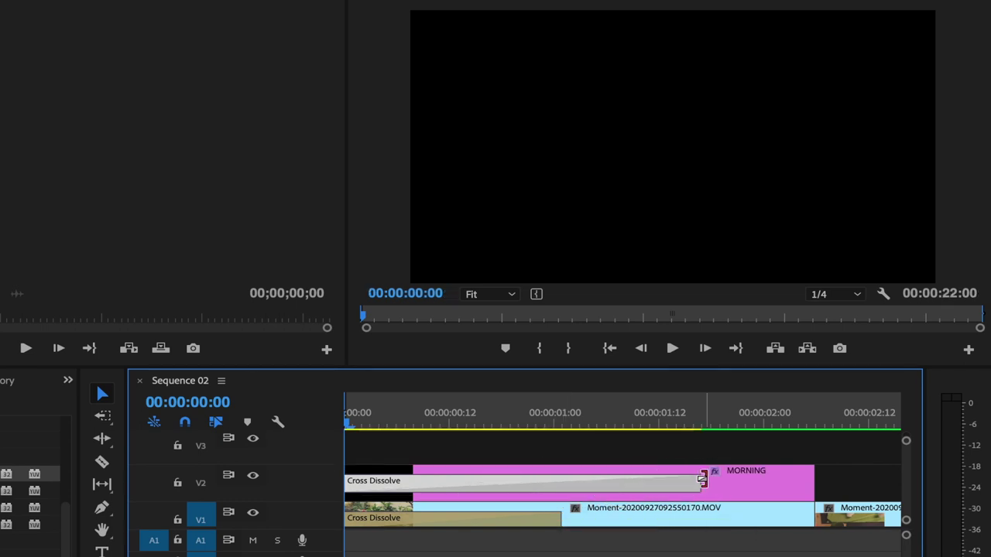
mouse_move(702, 480)
left_mouse_down()
mouse_move(606, 499)
mouse_move(624, 484)
left_mouse_up()
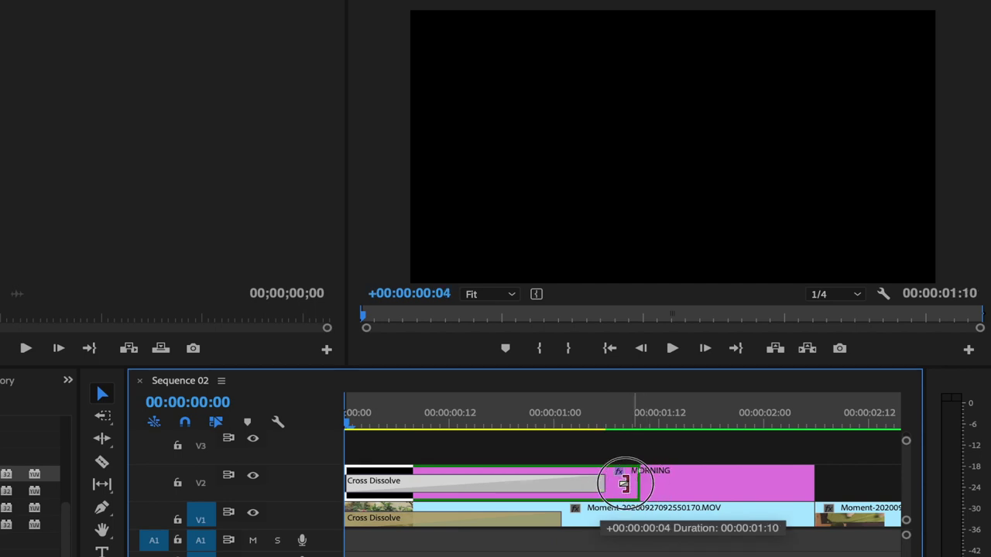
left_click_drag(624, 484, 595, 483)
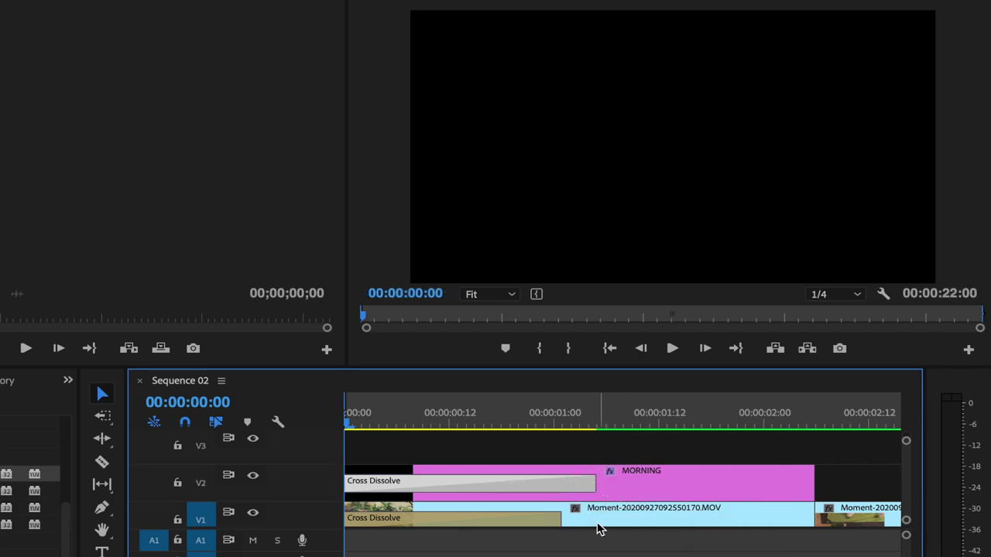
Step: Extend the V1 Cross Dissolve to about two seconds and jump to 00:00:00:10 to preview
left_click(556, 518)
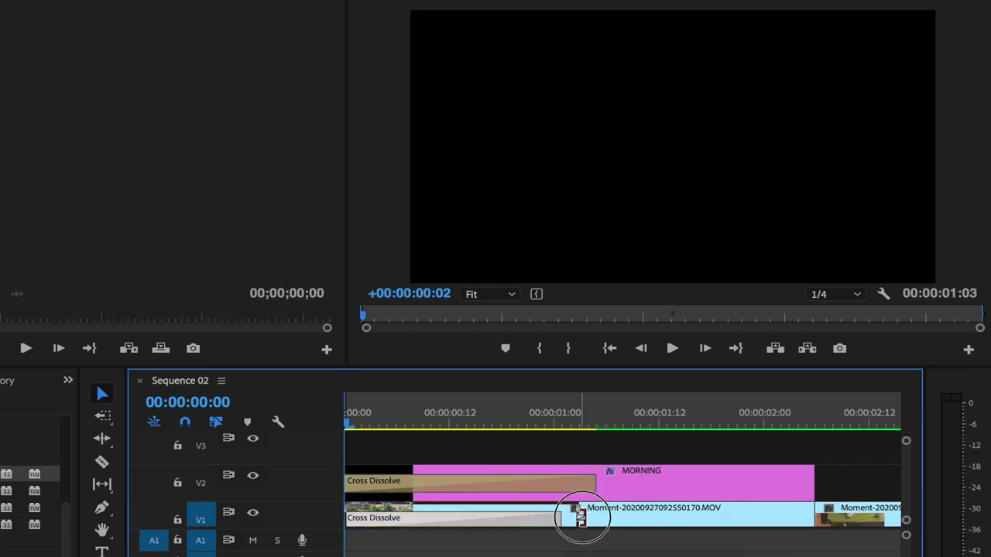
left_click_drag(581, 518, 709, 513)
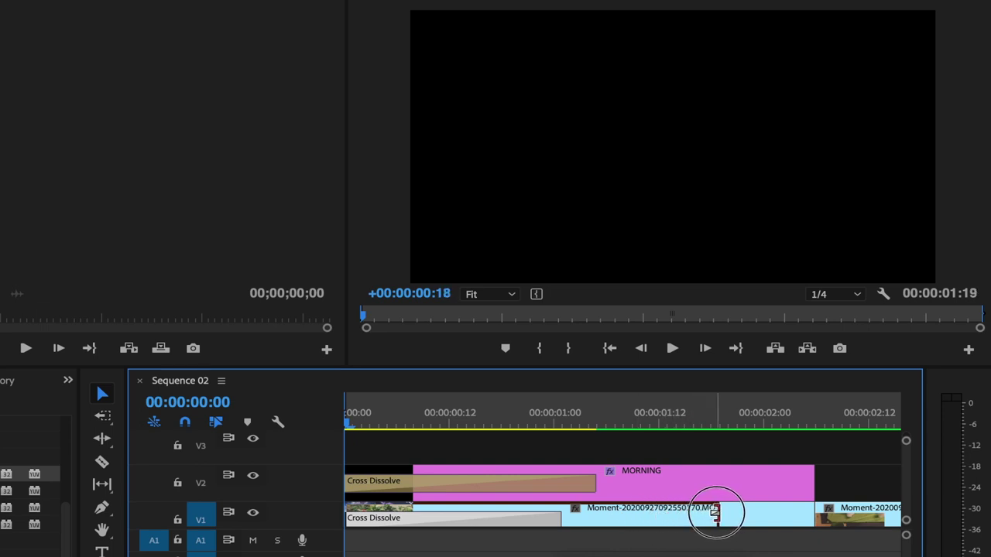
left_click_drag(708, 512, 743, 513)
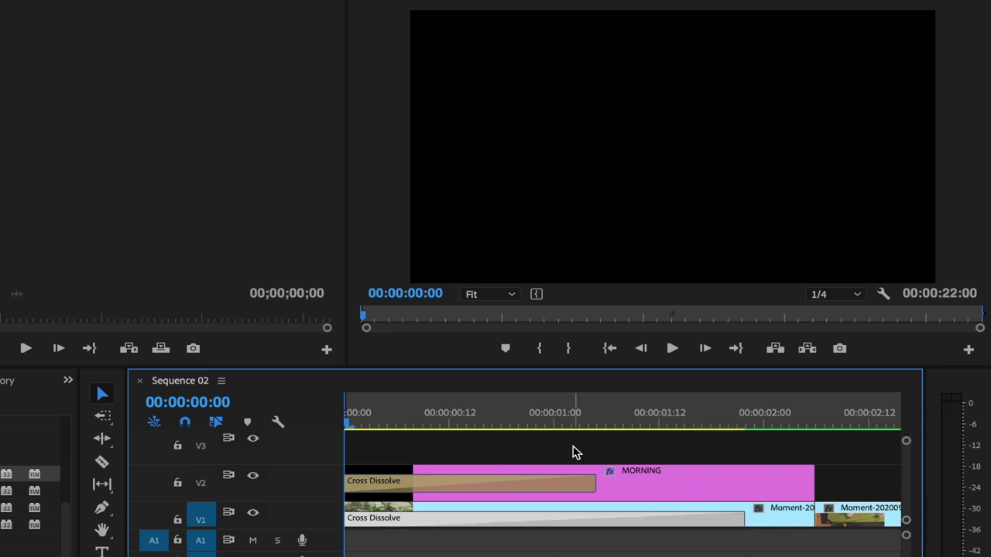
left_click(681, 478)
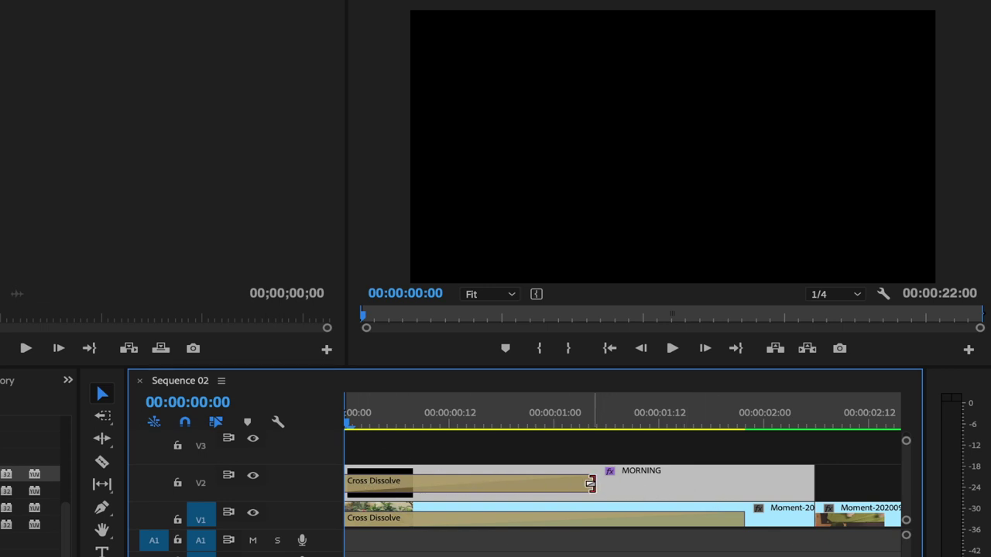
left_click(774, 523)
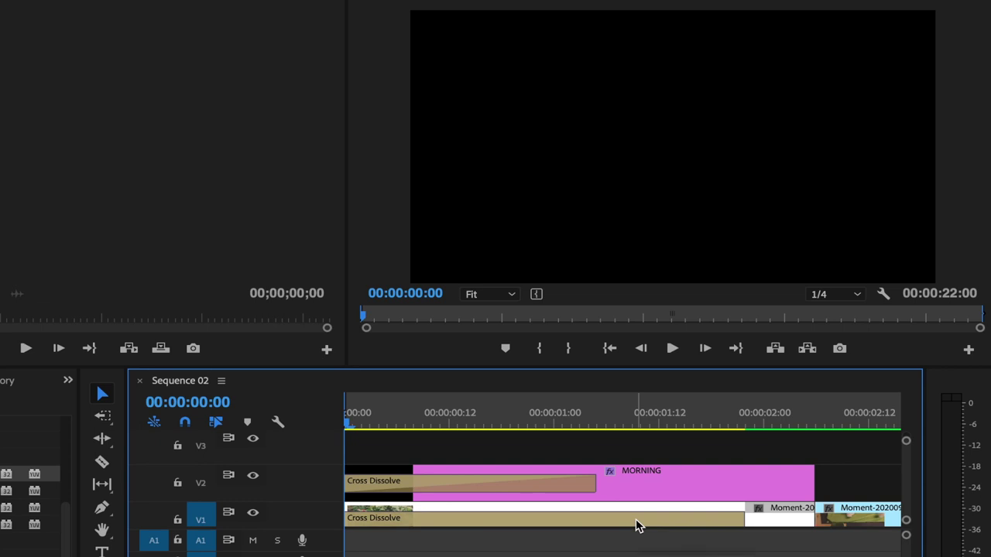
left_click(534, 484)
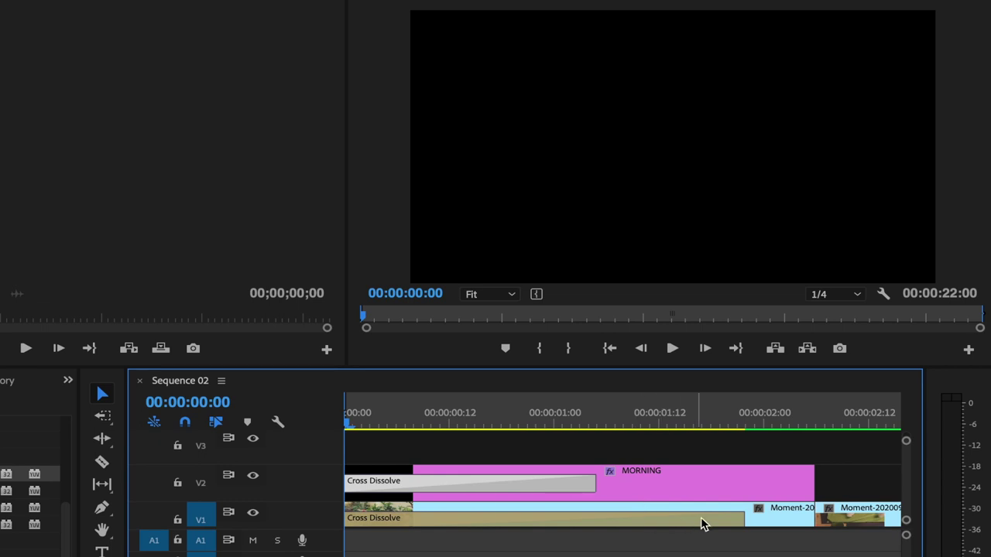
left_click(434, 422)
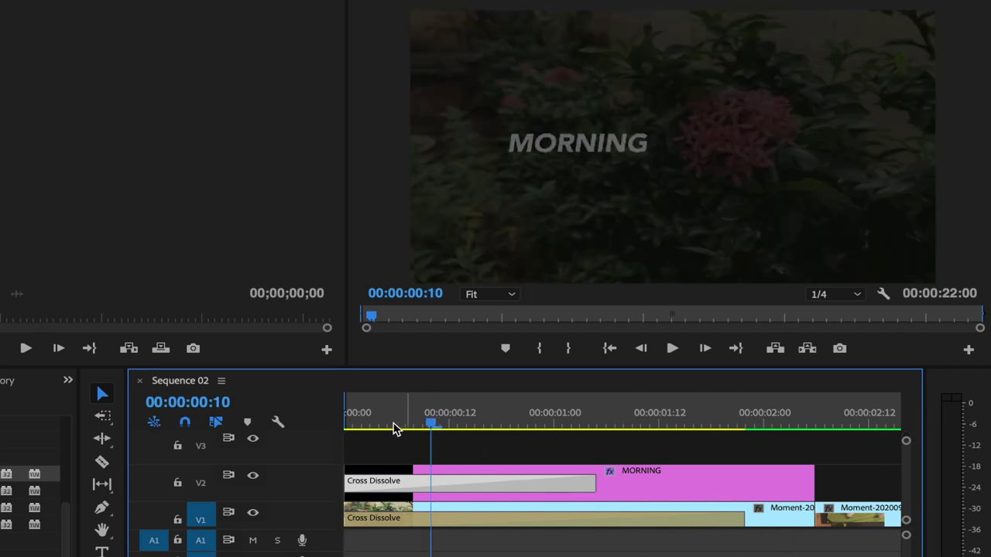
Step: Play from the start and step frame by frame through the title's fade-in
left_click_drag(409, 429, 303, 423)
key("space")
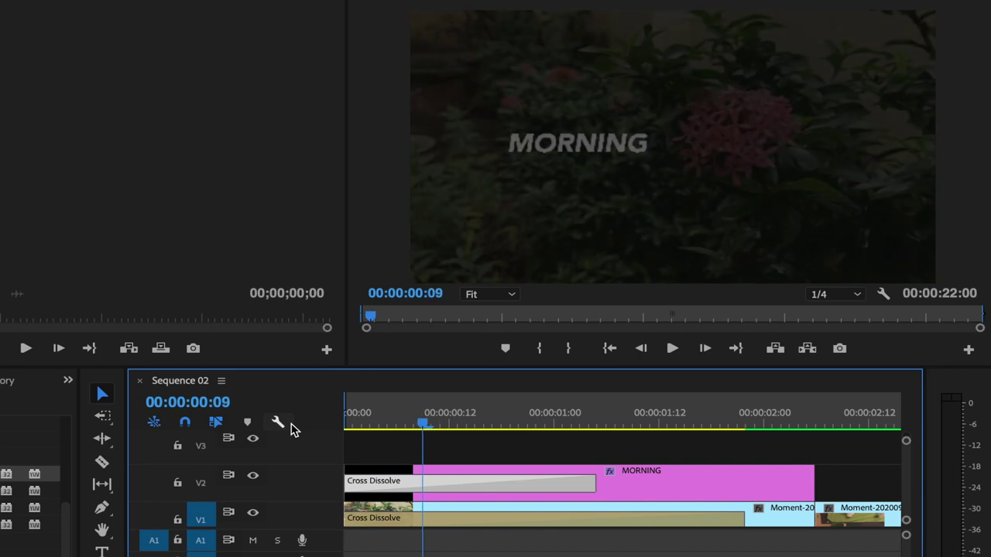
key("Left")
key("Left")
key("Left")
key("Left")
key("Right")
key("Right")
key("Right")
key("Right")
key("Right")
key("Right")
key("Right")
key("Right")
key("Right")
key("Right")
key("Right")
key("Right")
key("Right")
key("Right")
key("Right")
key("Right")
key("Right")
key("Right")
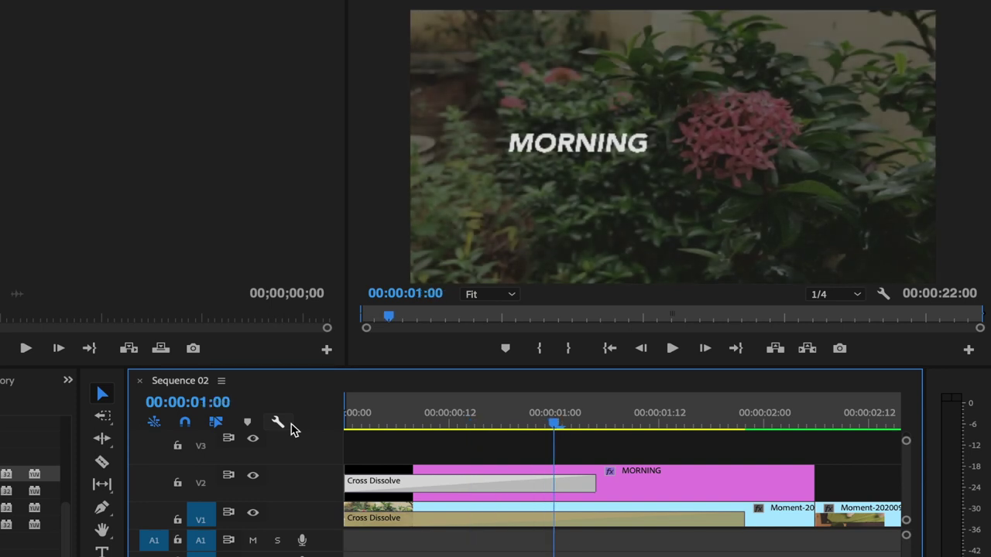
key("Right")
key("Right")
key("Right")
key("Right")
key("Right")
key("Right")
key("Right")
key("Right")
key("Right")
key("Right")
key("Right")
key("Right")
key("Right")
key("Right")
key("Right")
key("Right")
key("Right")
key("Right")
key("Right")
key("Right")
key("Right")
key("Left")
key("Left")
key("Left")
key("Left")
key("Left")
key("Left")
key("Left")
key("Left")
key("Left")
key("Left")
key("Left")
key("Left")
key("Left")
key("Left")
key("Left")
key("Left")
key("Left")
key("Left")
key("Left")
key("Left")
key("Left")
key("Left")
key("Left")
key("Left")
key("Left")
key("Right")
key("Right")
key("Left")
key("Right")
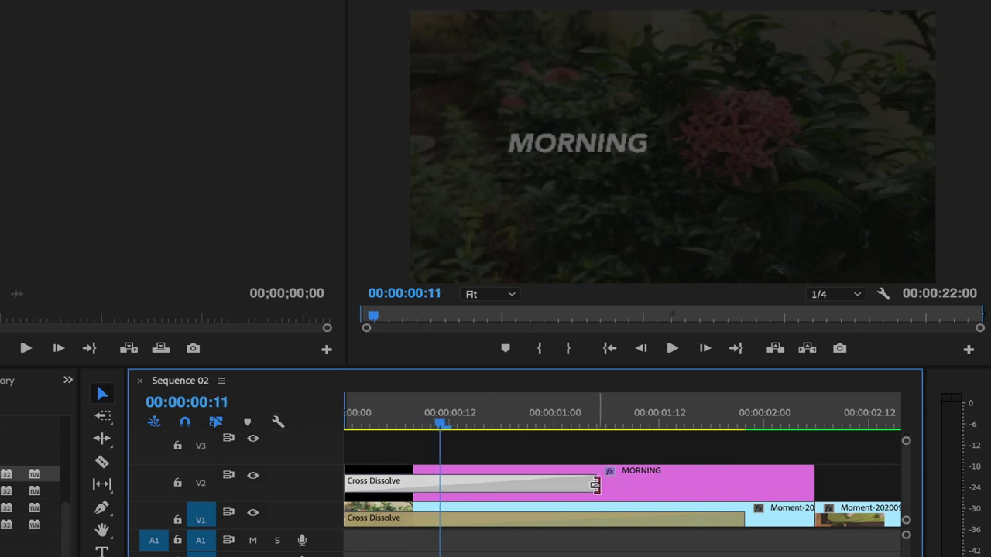
Step: Lengthen the MORNING title's dissolve to about 1:21 and preview playback to 00:00:02:00
mouse_move(595, 485)
left_mouse_down()
mouse_move(744, 492)
mouse_move(536, 512)
left_mouse_up()
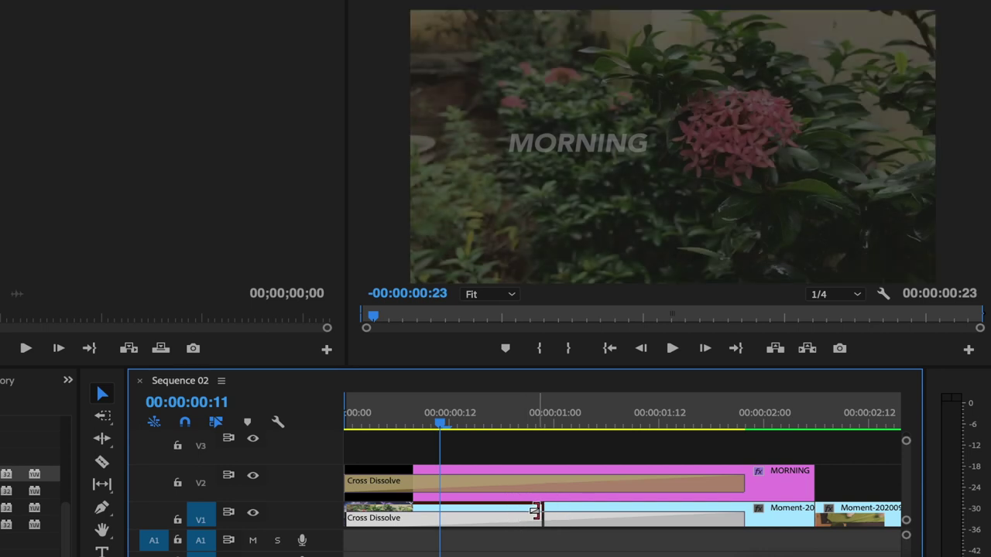
left_click_drag(441, 422, 322, 424)
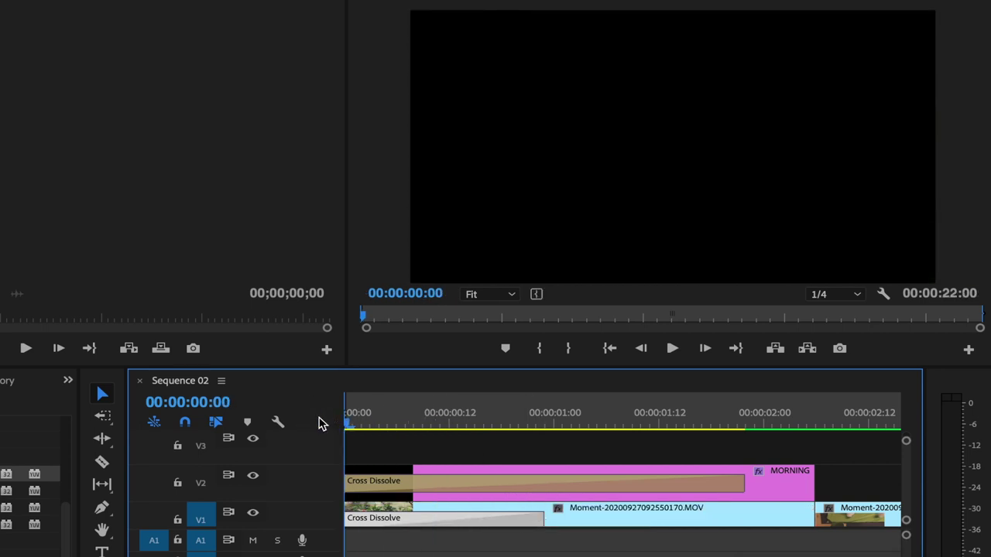
key("space")
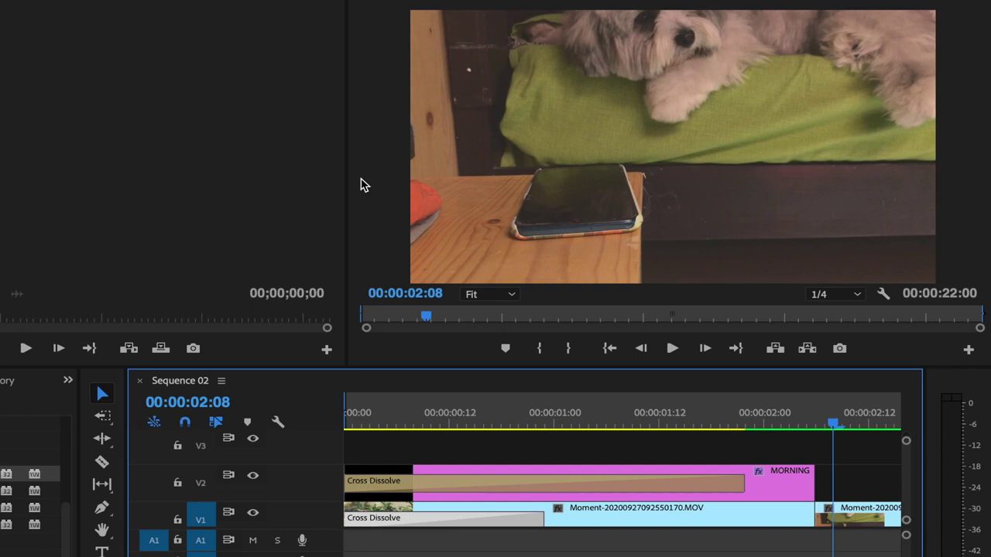
key("Left")
key("Left")
key("Left")
key("Left")
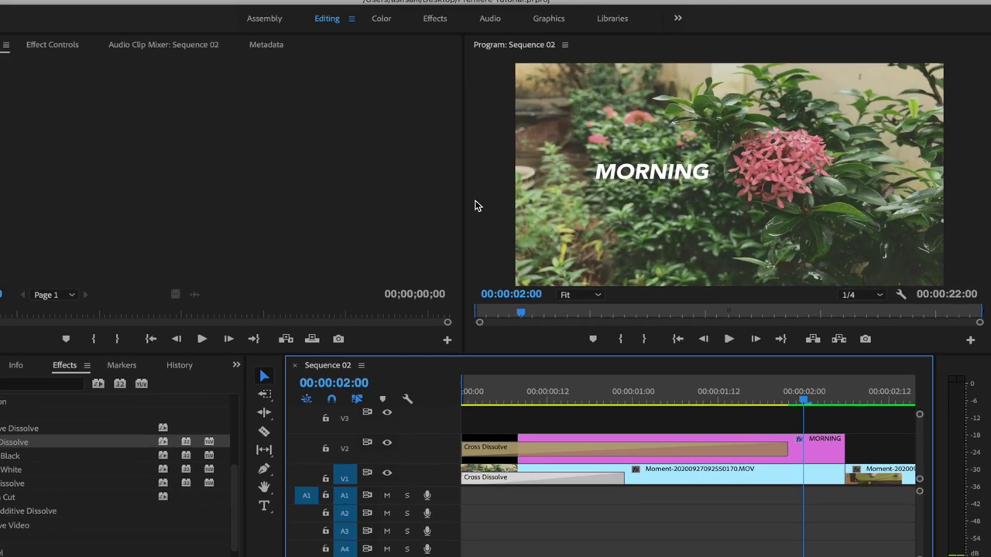
Step: Make Cross Dissolve the default transition, then select the V1 cut at 00:00:10:12
scroll(155, 477, "up", 2)
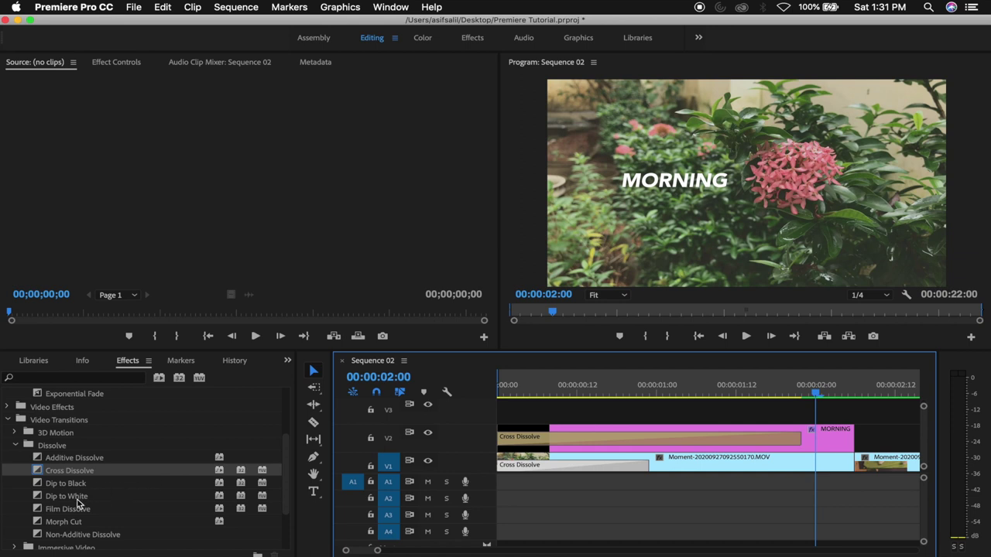
left_click(72, 496)
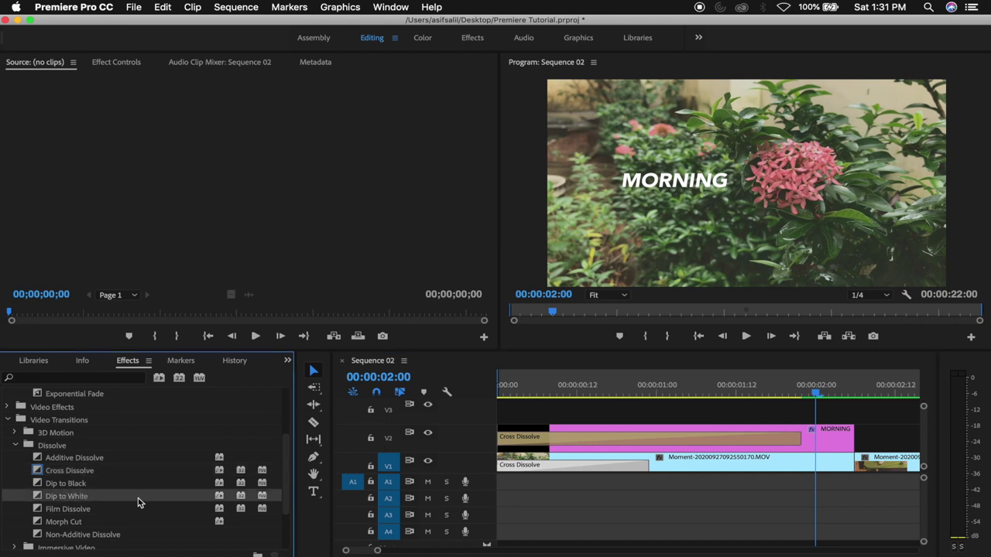
left_click(39, 471)
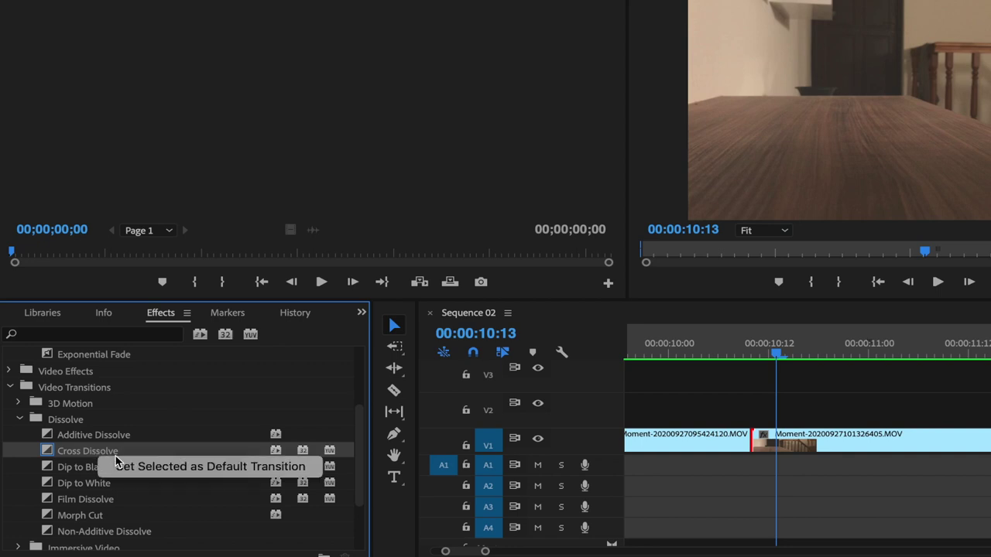
left_click(243, 470)
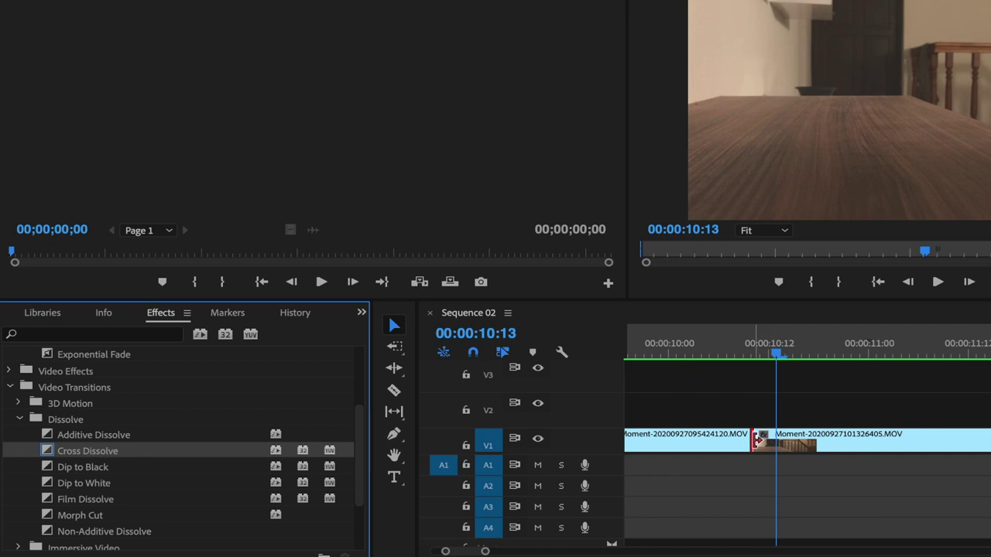
left_click(758, 439)
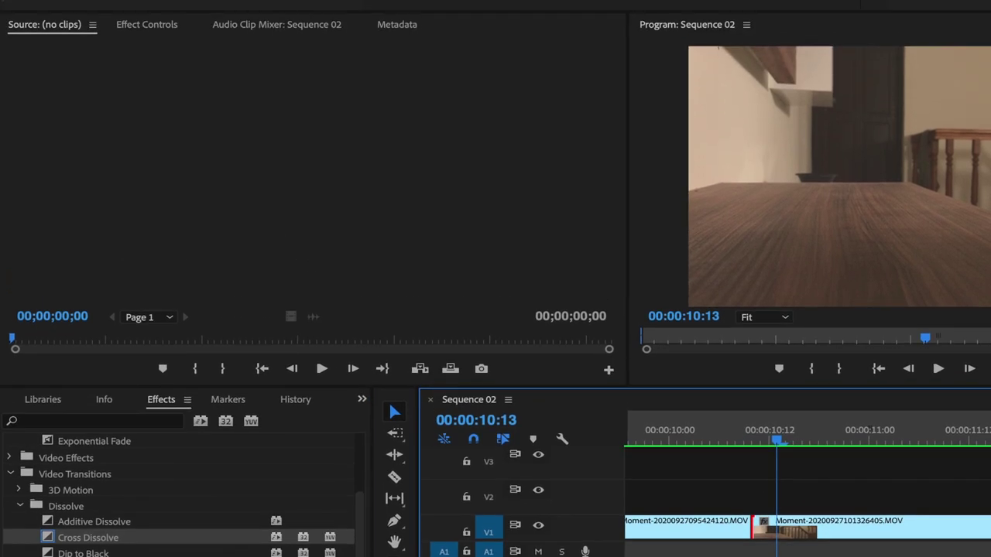
left_click(297, 10)
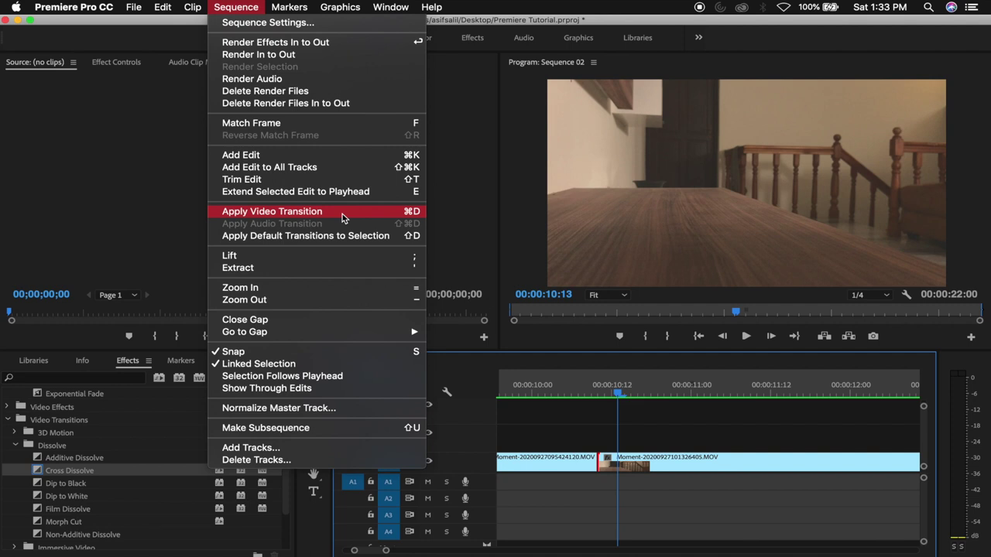
Step: Apply a test Cross Dissolve at the V1 cut near 00:00:10:12, preview it, then delete it
left_click(342, 214)
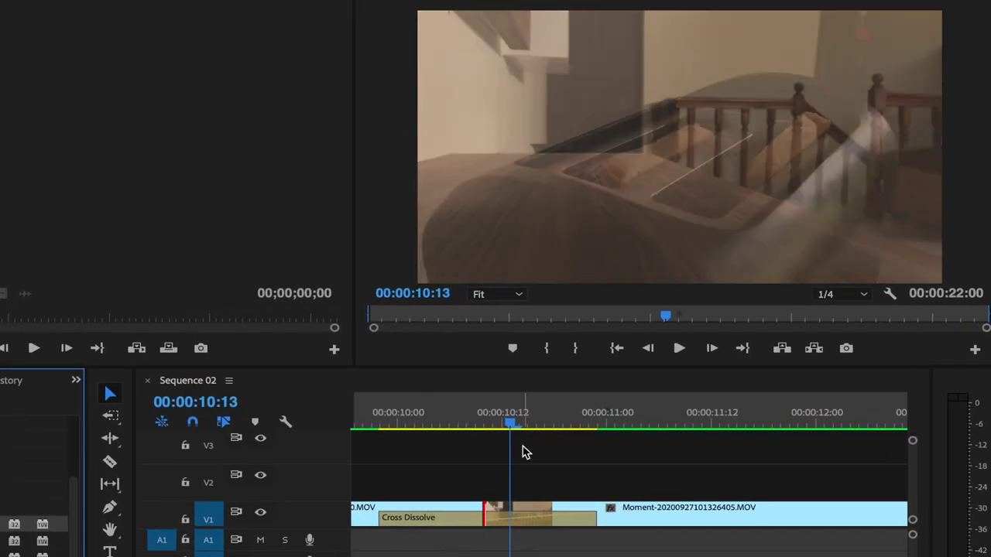
left_click_drag(512, 430, 469, 431)
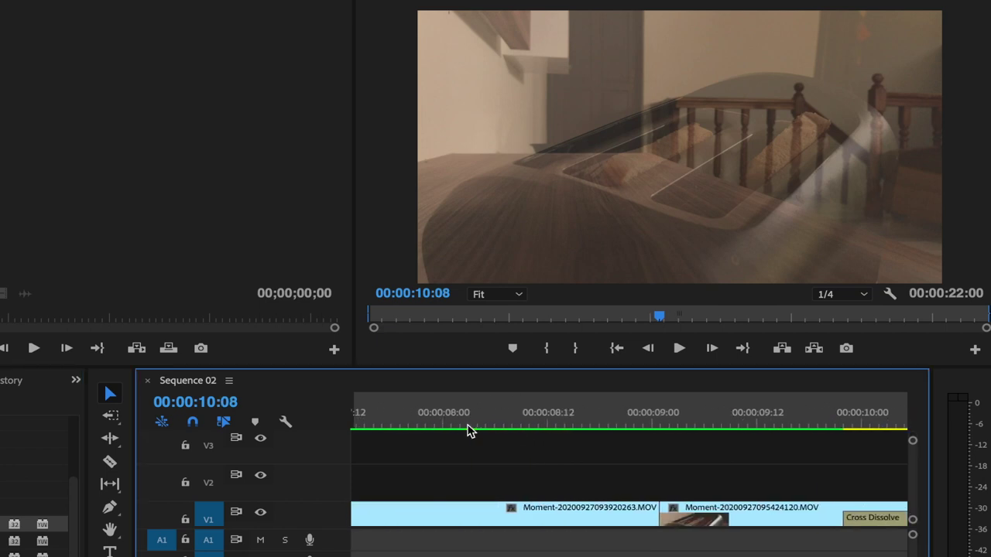
left_click_drag(741, 422, 535, 422)
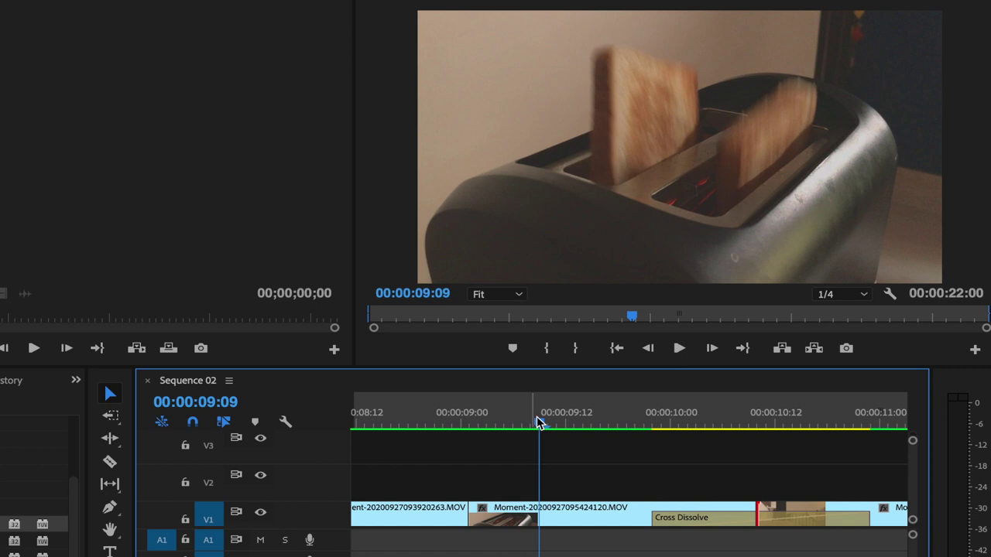
key("Right")
key("Right")
key("Right")
key("Right")
key("Right")
key("Right")
key("Right")
key("Right")
key("Right")
key("Right")
key("Right")
key("Right")
key("Right")
key("Right")
key("Right")
key("Right")
key("Right")
key("Right")
key("Right")
key("Right")
key("Right")
key("Right")
key("Right")
key("Right")
key("Right")
key("Right")
key("Right")
key("Right")
key("Right")
key("Right")
key("Right")
key("Right")
key("Right")
key("Right")
key("Right")
key("Right")
key("Right")
key("Right")
key("Right")
key("Right")
key("Right")
key("Right")
key("Right")
key("Right")
key("Right")
key("Right")
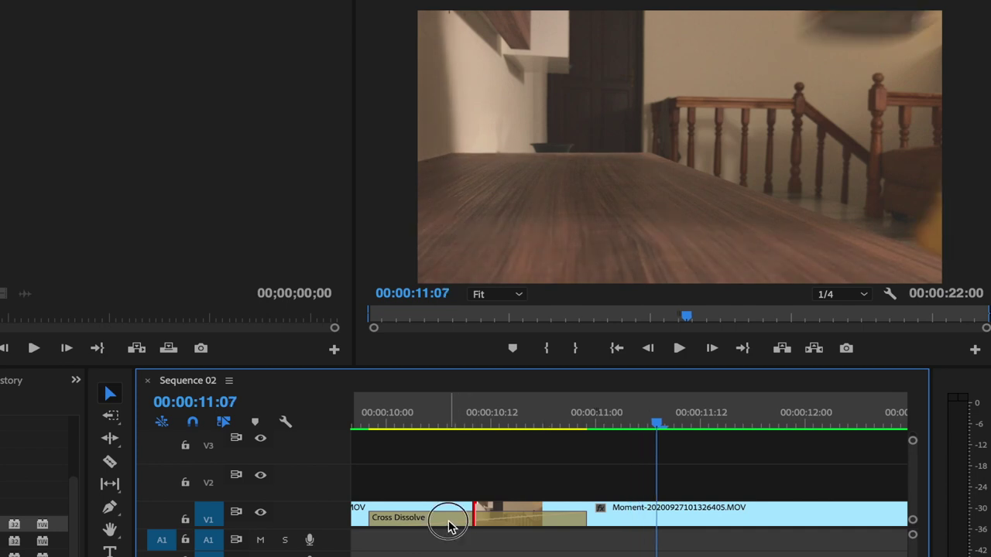
left_click(451, 527)
key("Delete")
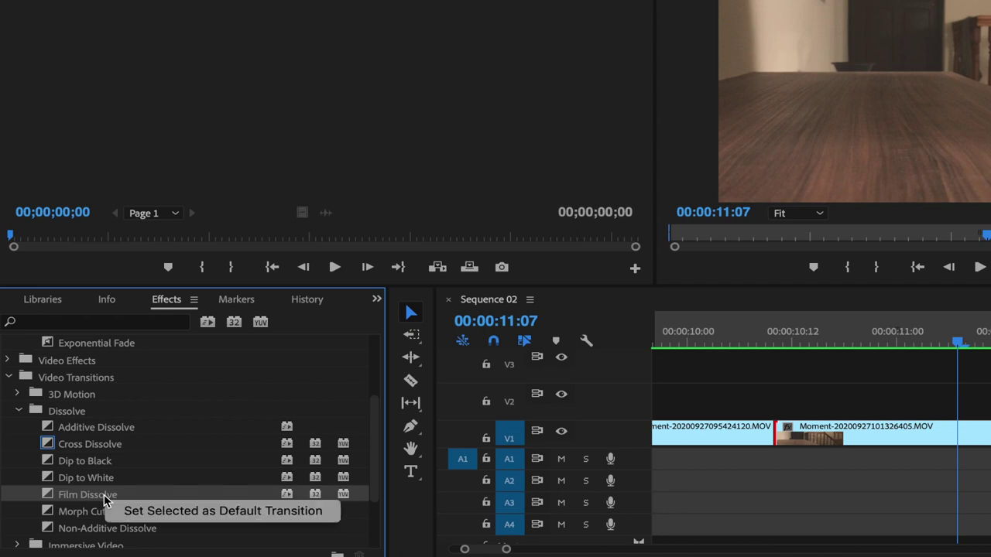
Step: Make Film Dissolve the default transition and apply it at the cut between the two V1 clips
left_click(148, 515)
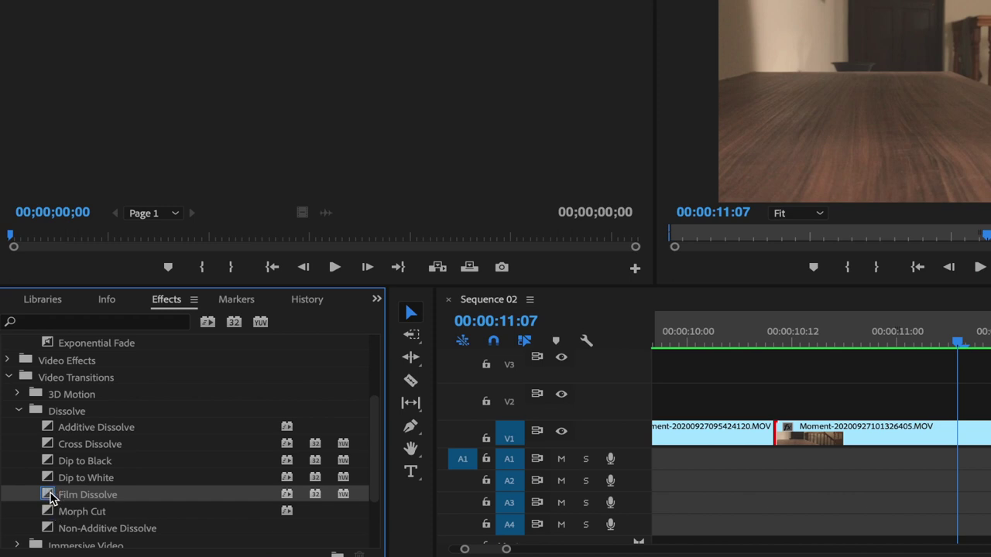
left_click(782, 434)
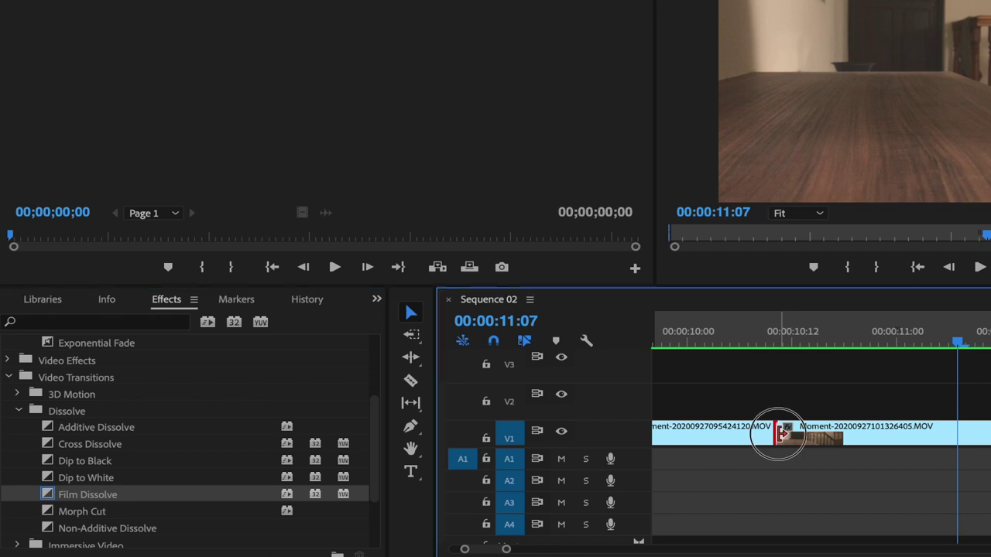
left_click(302, 2)
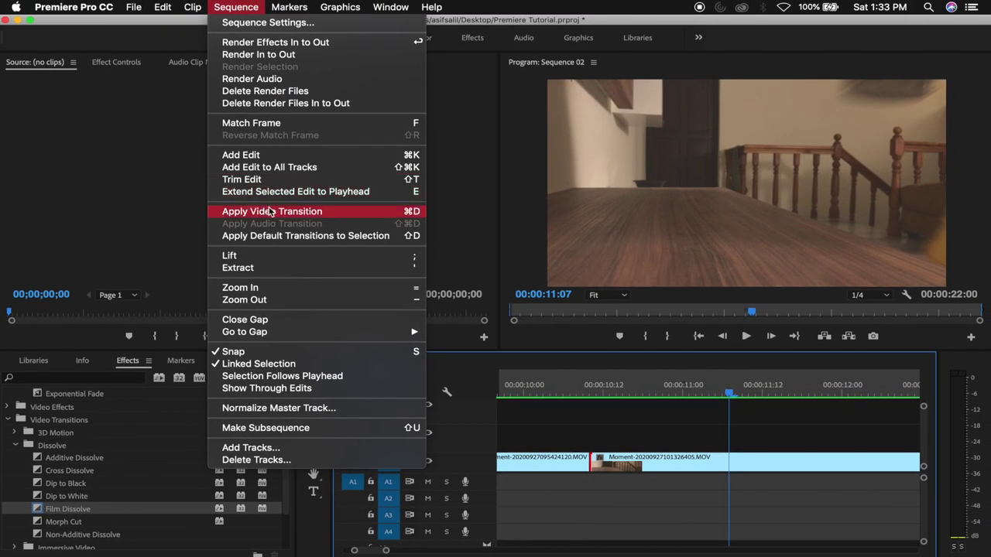
left_click(271, 211)
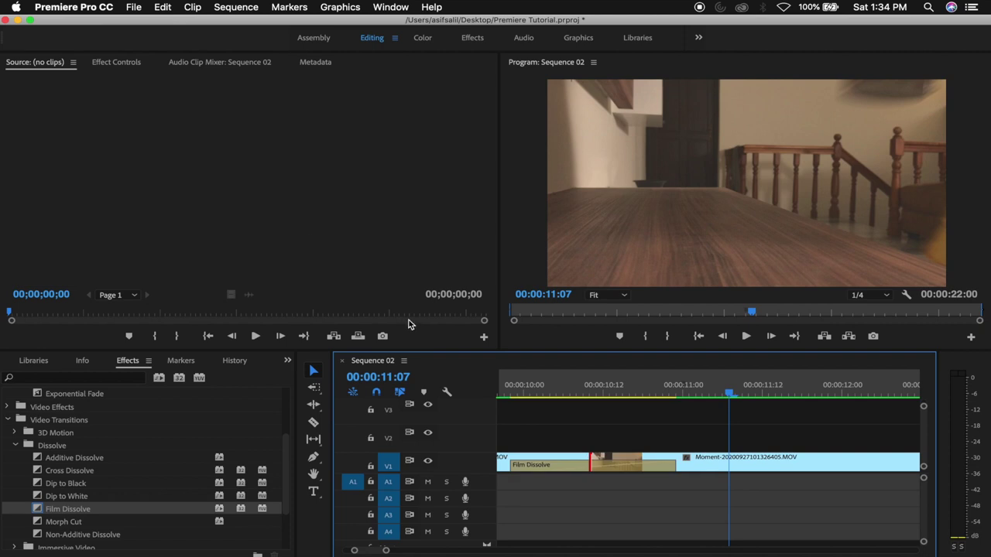
scroll(488, 465, "up", 3)
left_click(662, 499)
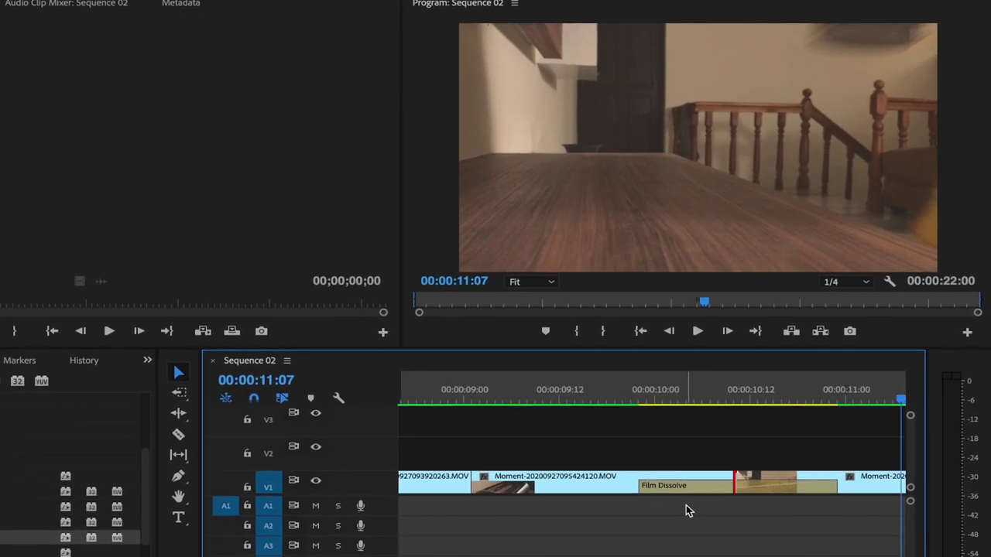
Step: Play through the Film Dissolve, delete it, and zoom out to fit the whole sequence
left_click(605, 404)
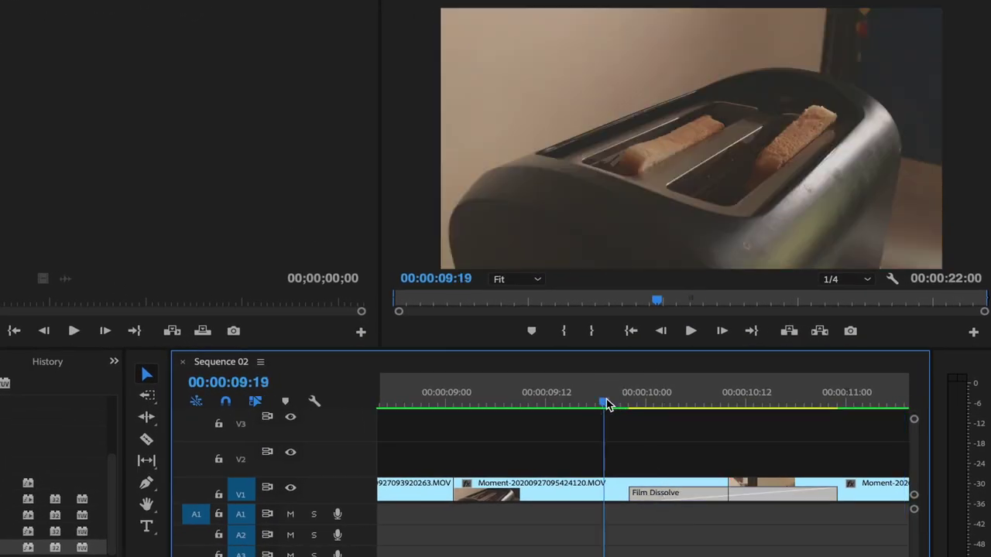
key("space")
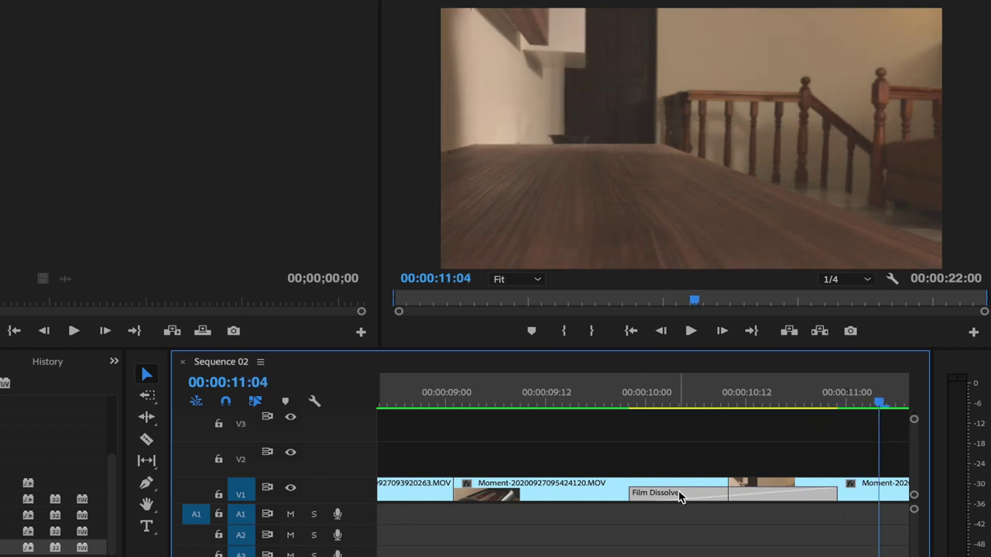
mouse_move(737, 495)
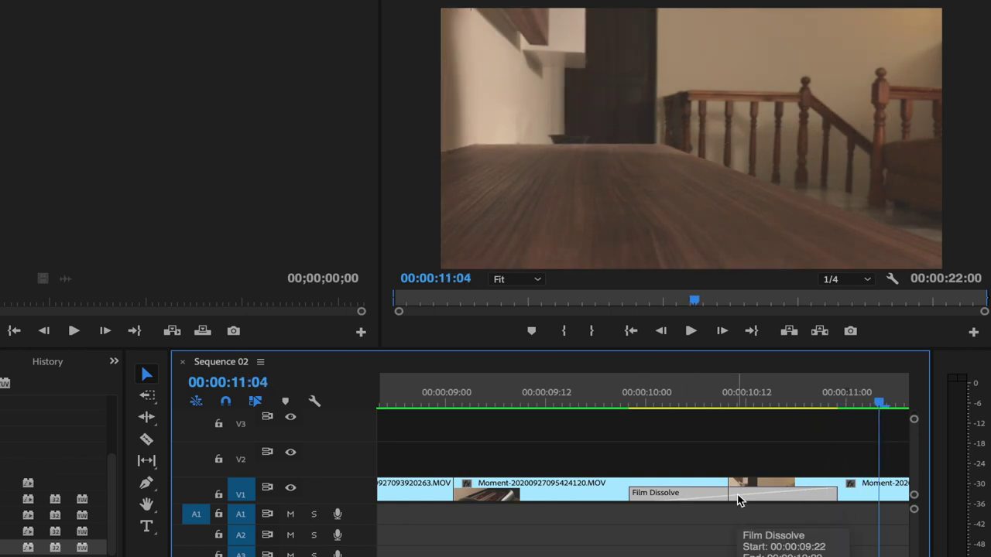
mouse_move(693, 498)
left_mouse_down()
mouse_move(705, 524)
mouse_move(698, 499)
left_mouse_up()
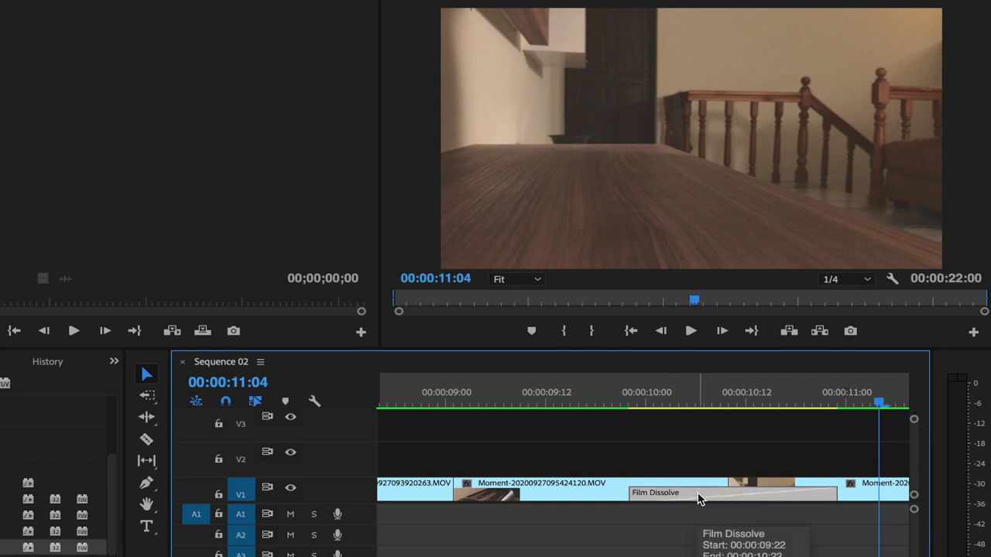
key("Delete")
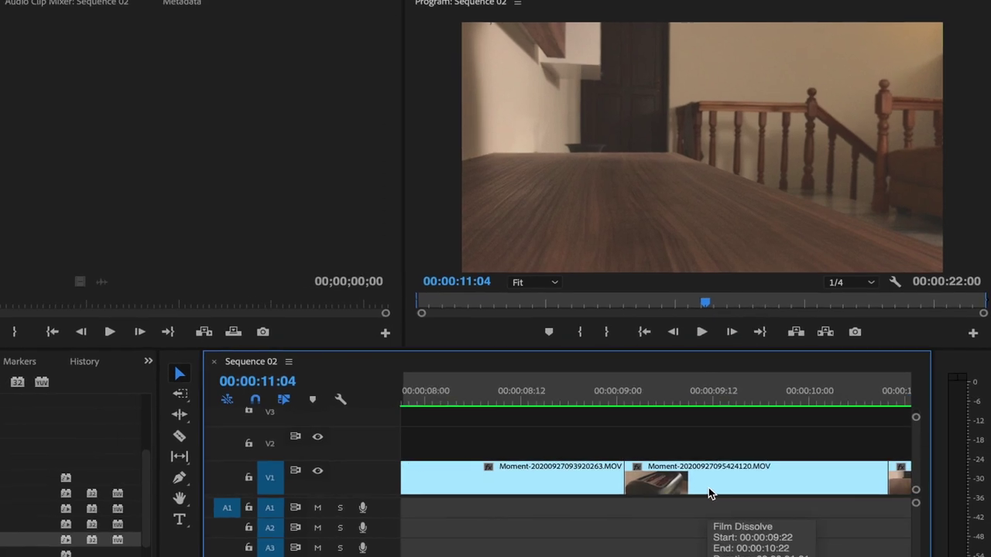
key("minus")
key("backslash")
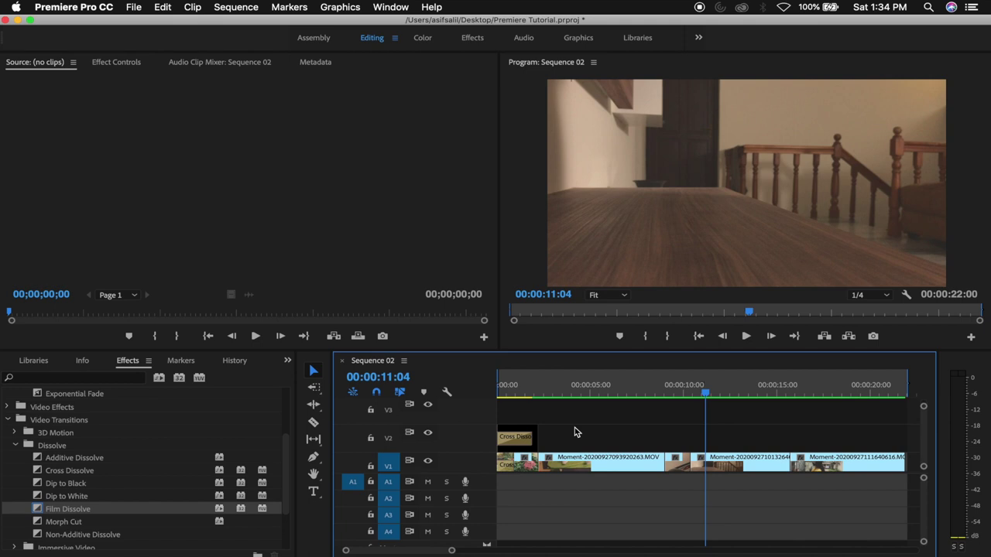
Step: Return to the start of Sequence 02, zoom out, and render it with Render In to Out
left_click_drag(545, 387, 395, 412)
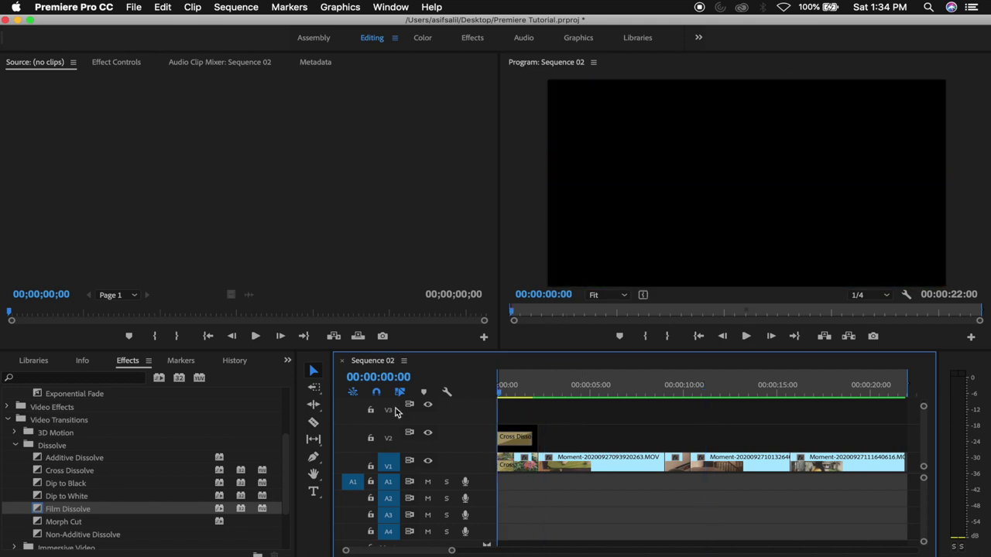
key("minus")
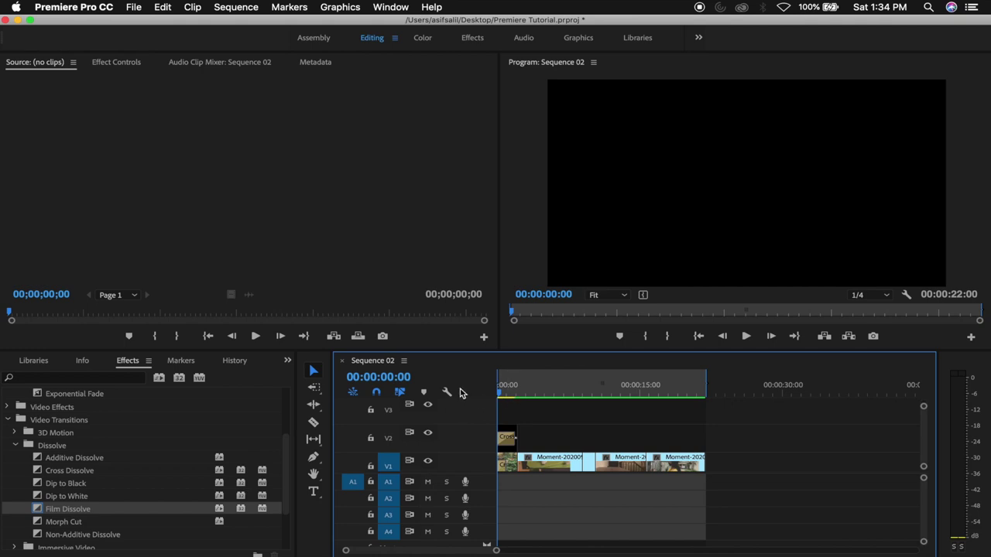
left_click(240, 6)
left_click(279, 56)
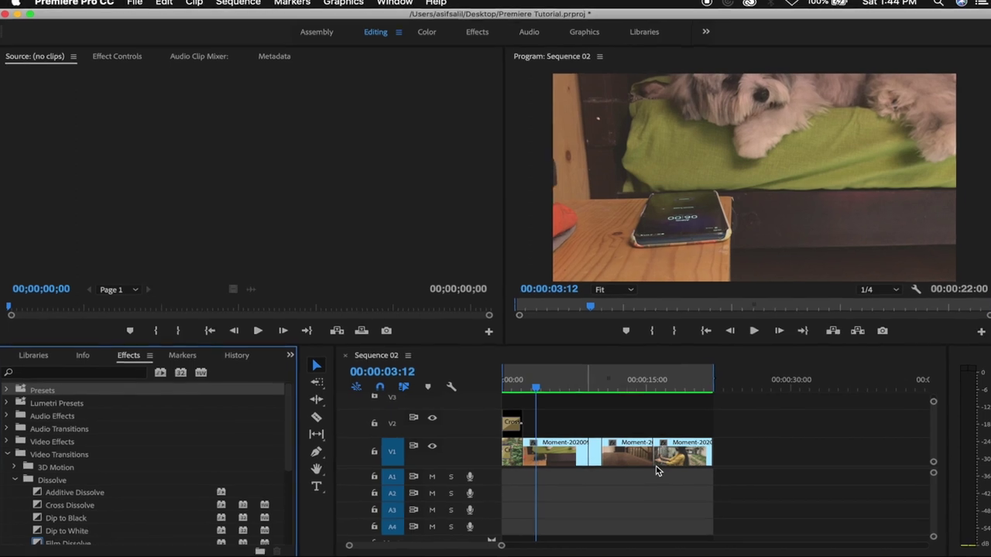
left_click(17, 429)
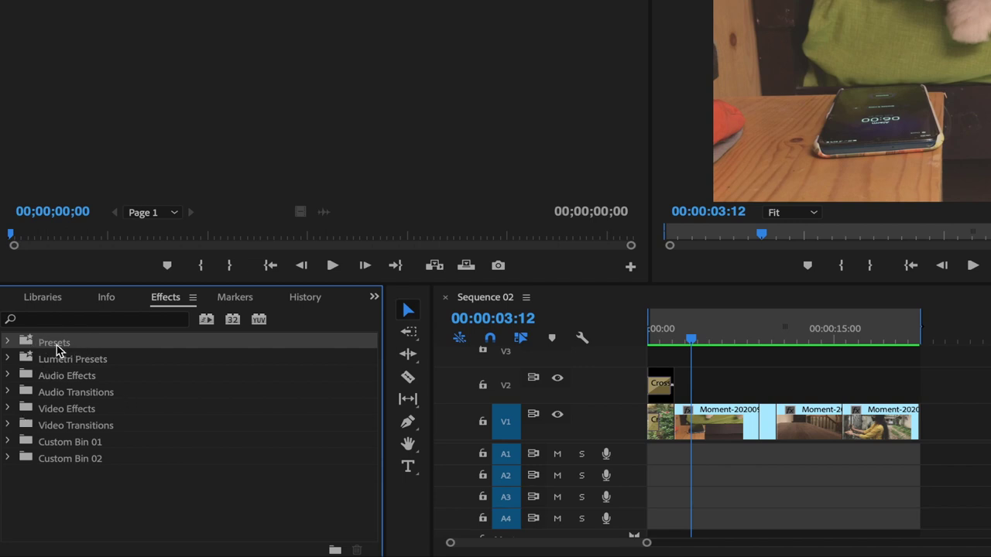
right_click(57, 350)
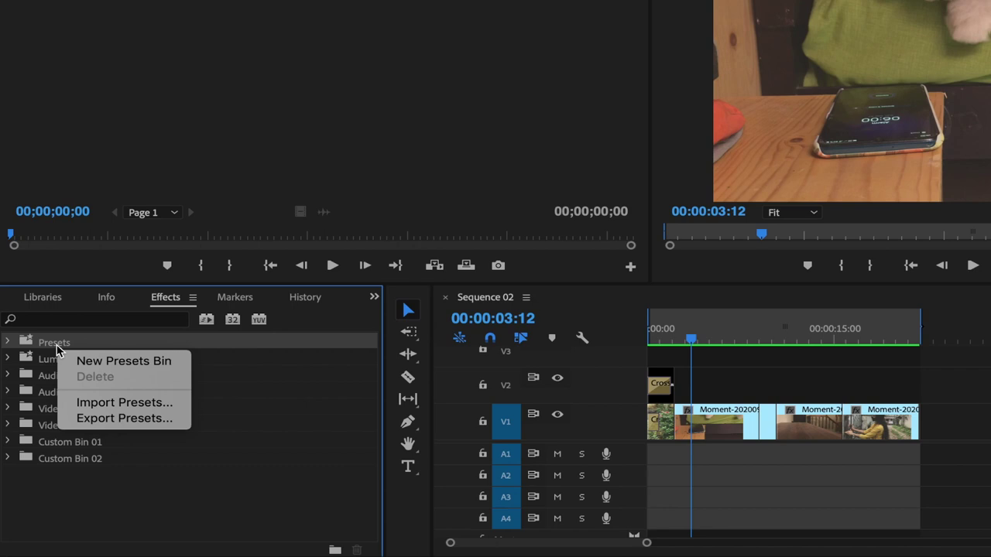
left_click(128, 404)
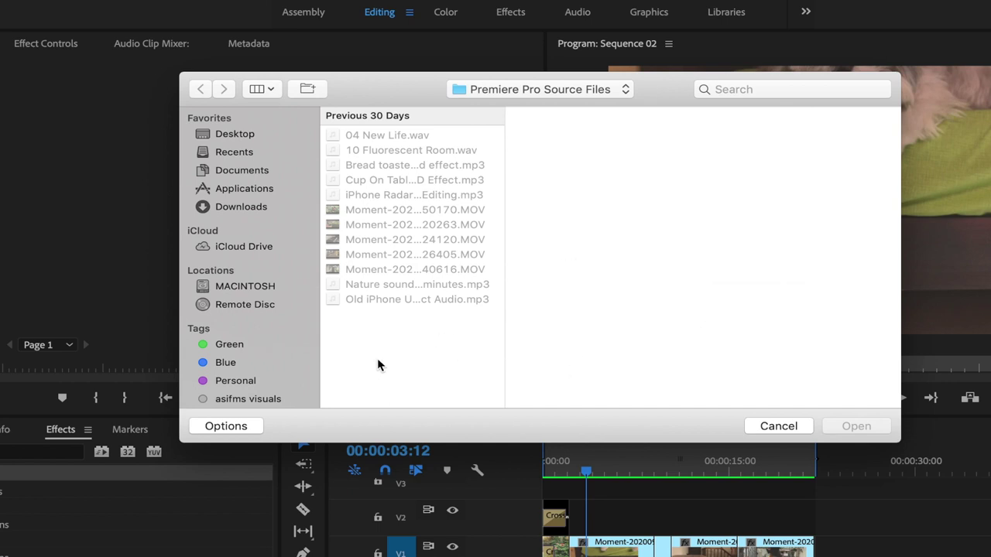
left_click(358, 333)
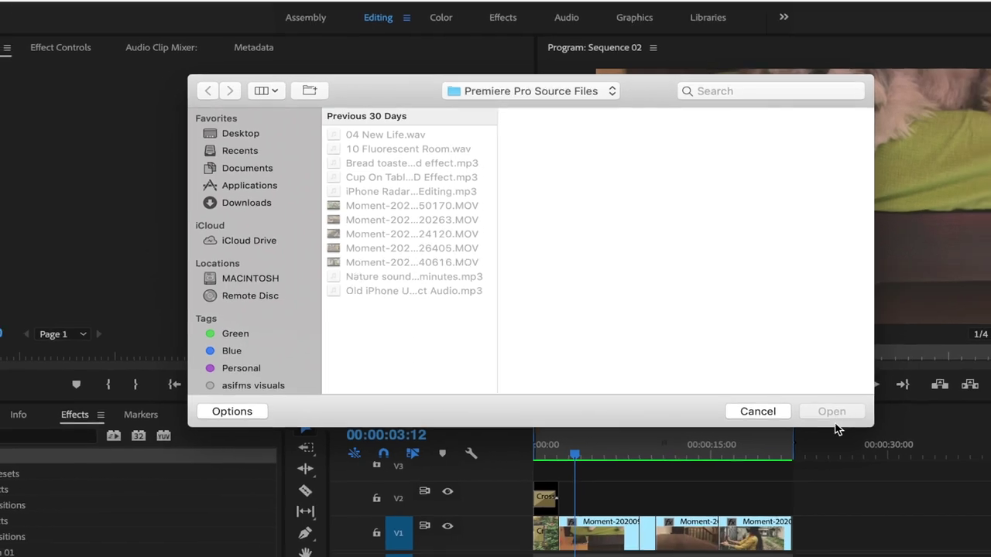
key("Escape")
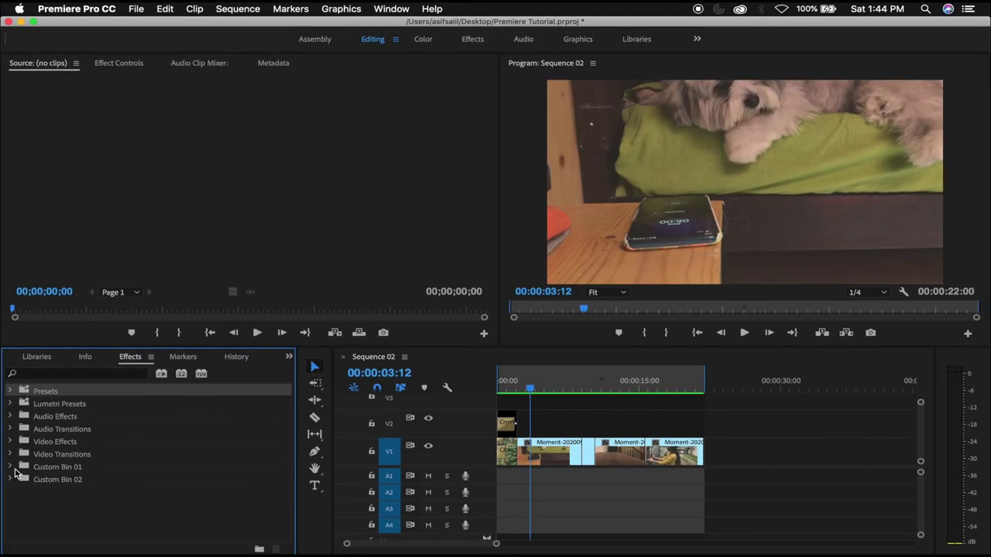
left_click(11, 457)
scroll(91, 474, "down", 5)
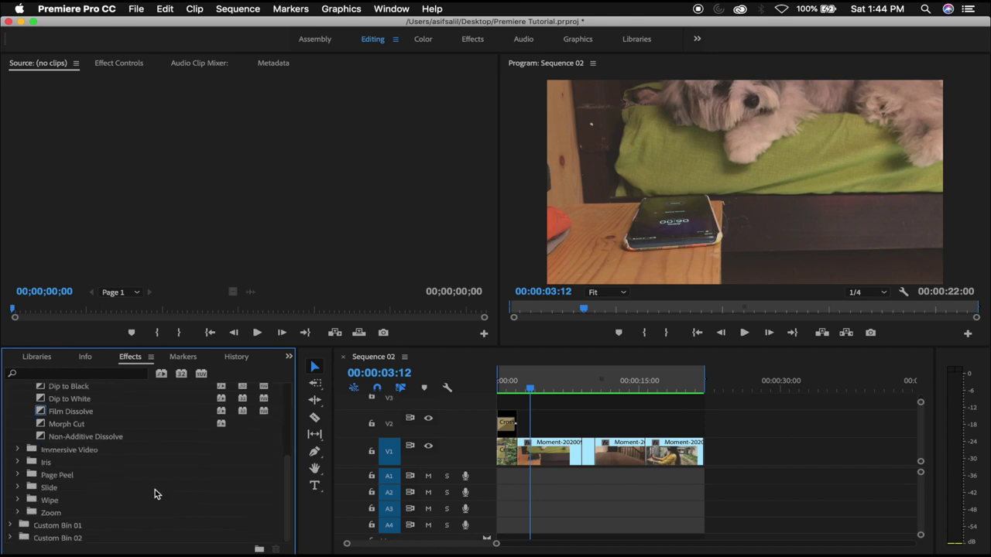
scroll(155, 494, "up", 5)
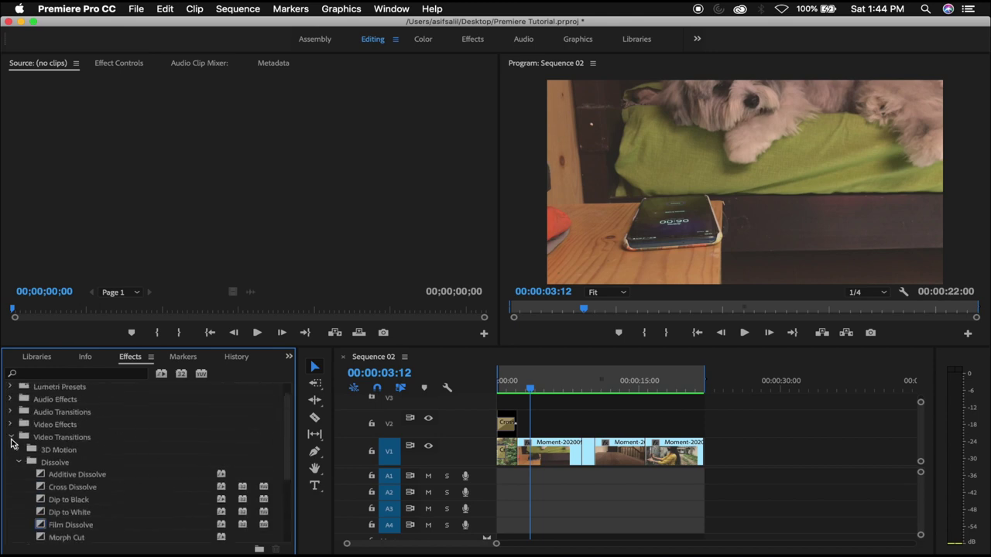
left_click(11, 439)
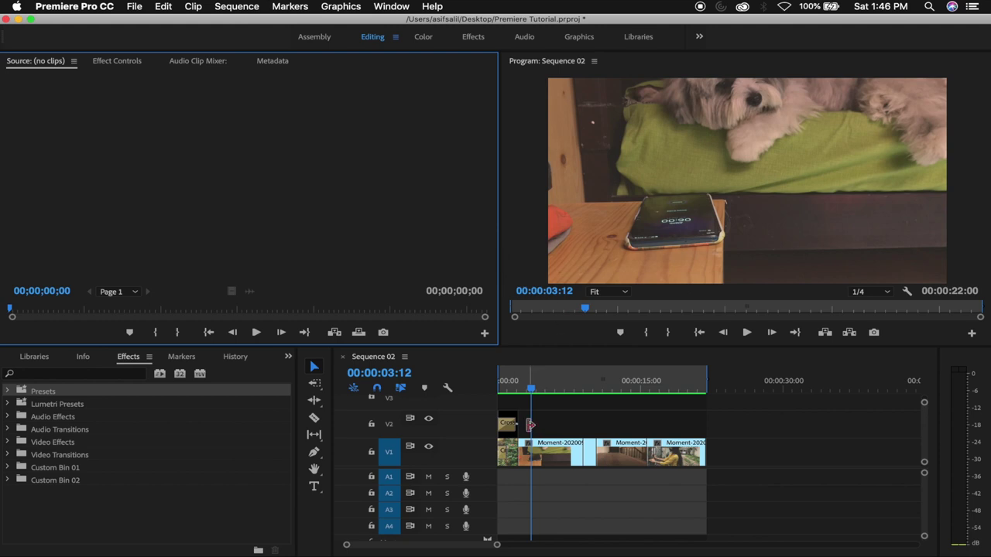
Step: Zoom into the timeline, select the first two V1 clips, and bring back the Project panel
scroll(528, 423, "up", 3)
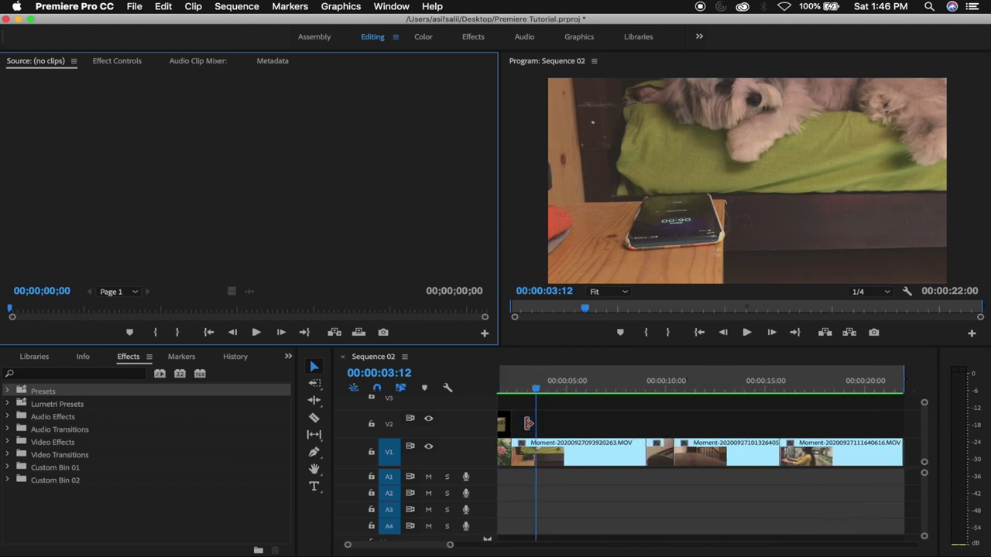
scroll(526, 426, "up", 1)
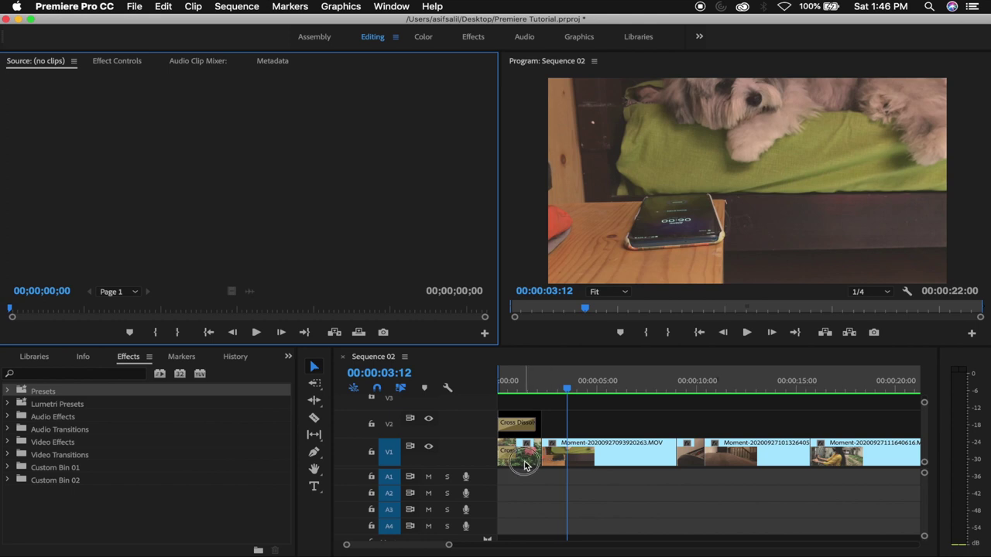
left_click(530, 461)
left_click(609, 464)
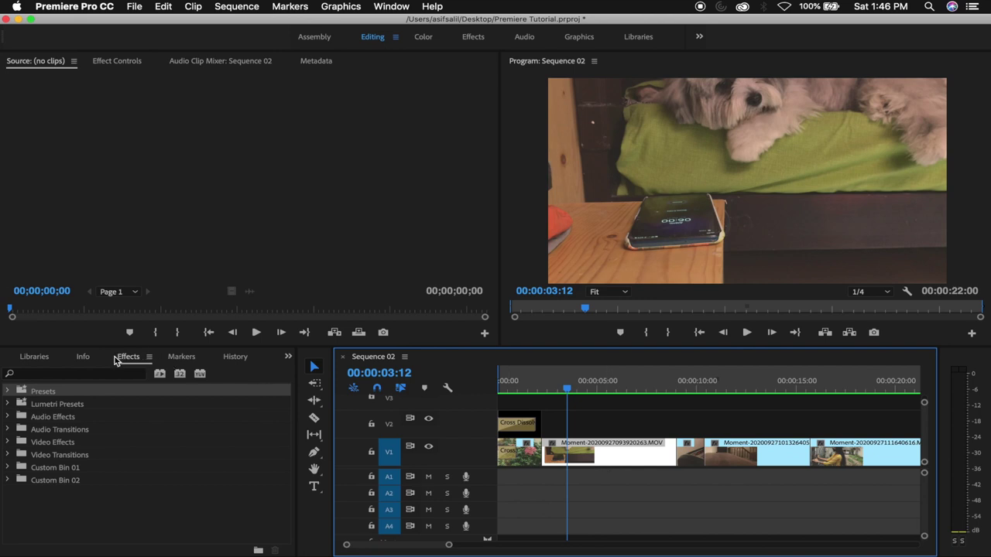
scroll(115, 358, "up", 2)
scroll(114, 359, "up", 2)
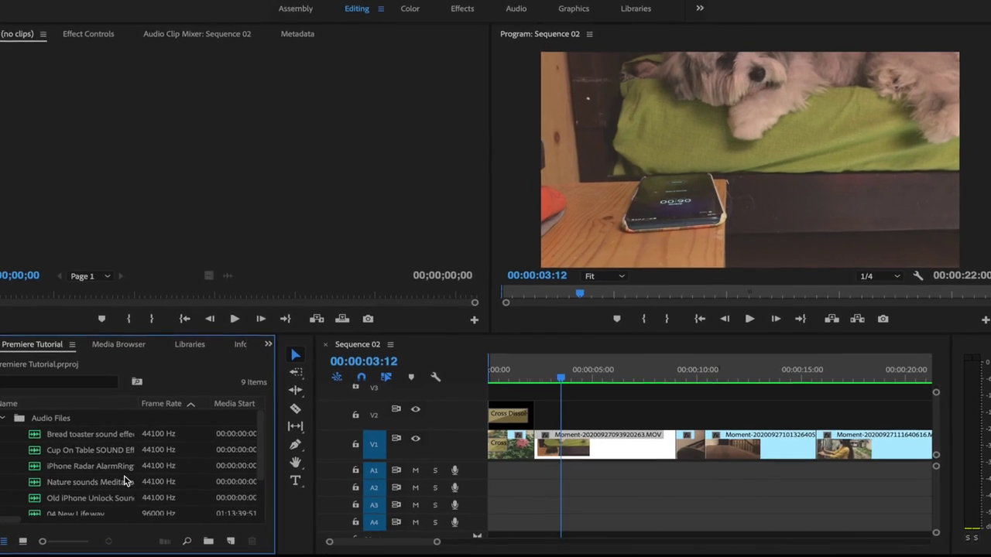
Step: Expand the Audio Files folder in the Project panel to list its sound clips
scroll(63, 453, "down", 2)
scroll(62, 453, "up", 2)
left_click(3, 419)
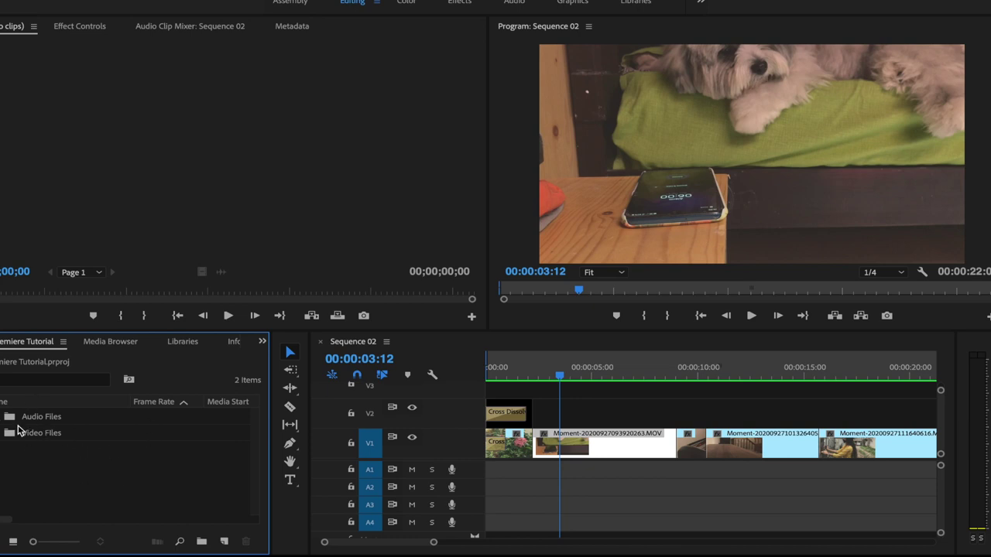
left_click(4, 417)
scroll(140, 456, "down", 2)
scroll(140, 456, "up", 2)
scroll(140, 456, "down", 2)
scroll(140, 456, "up", 2)
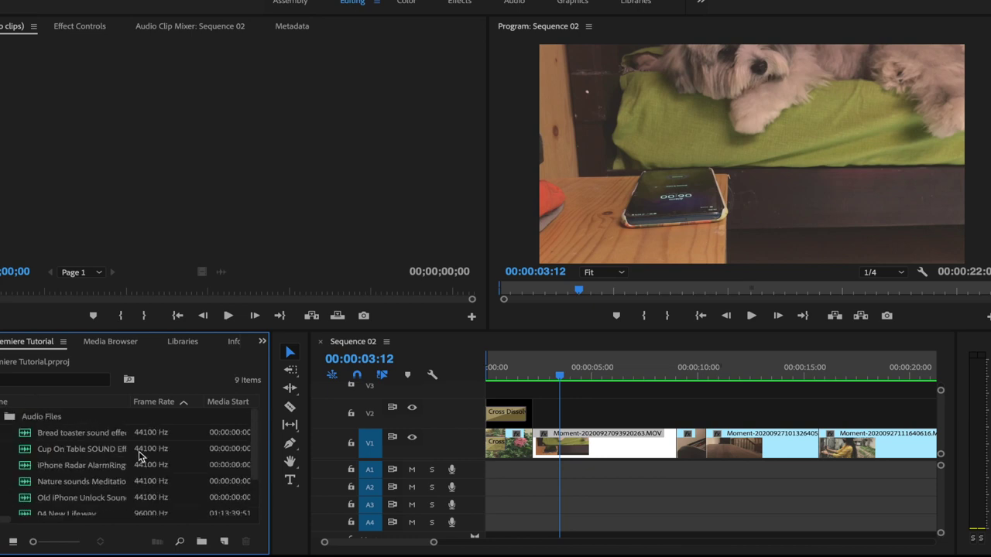
Step: Select the iPhone Radar AlarmRing clip and set the playhead to 00:00:00:21 on the MORNING title
left_click(70, 436)
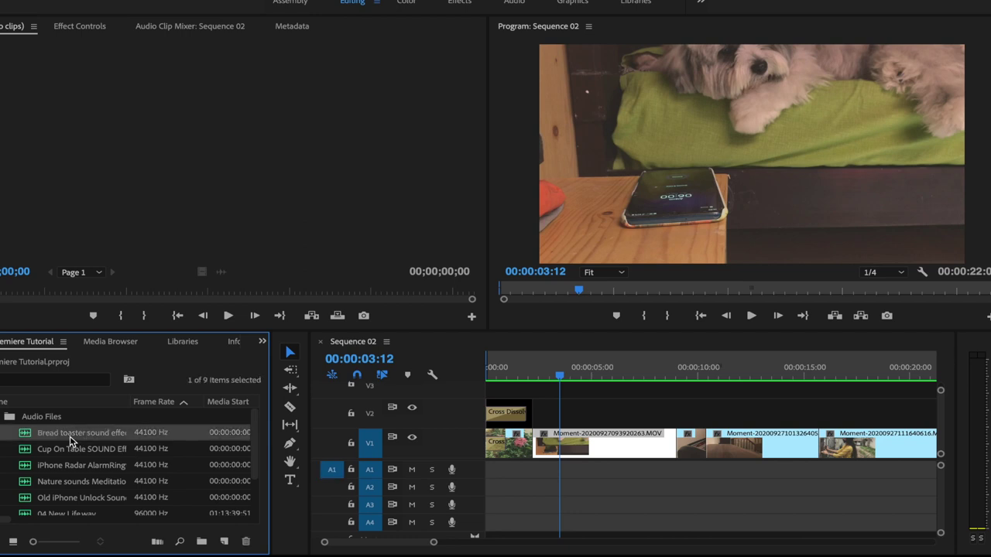
left_click(78, 452)
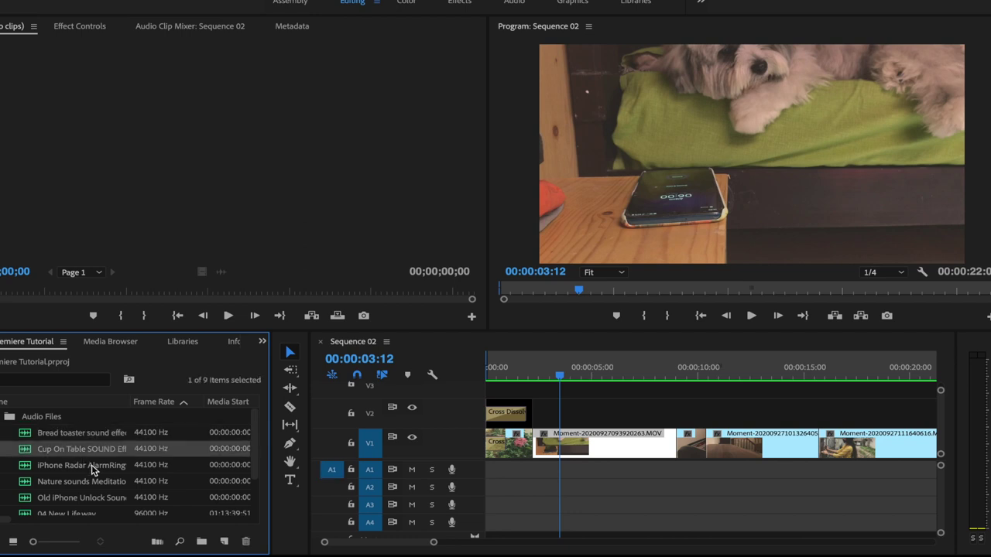
left_click(92, 465)
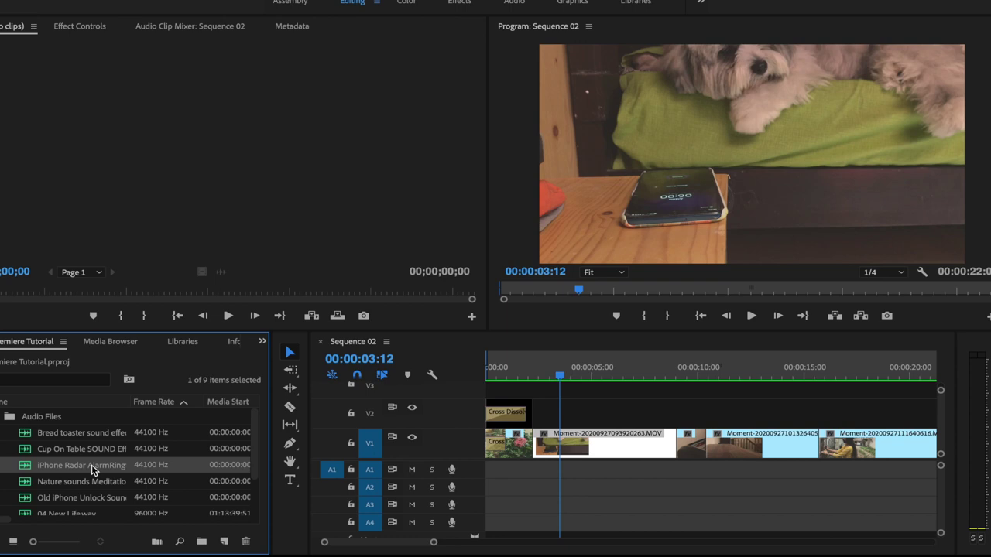
scroll(91, 465, "down", 3)
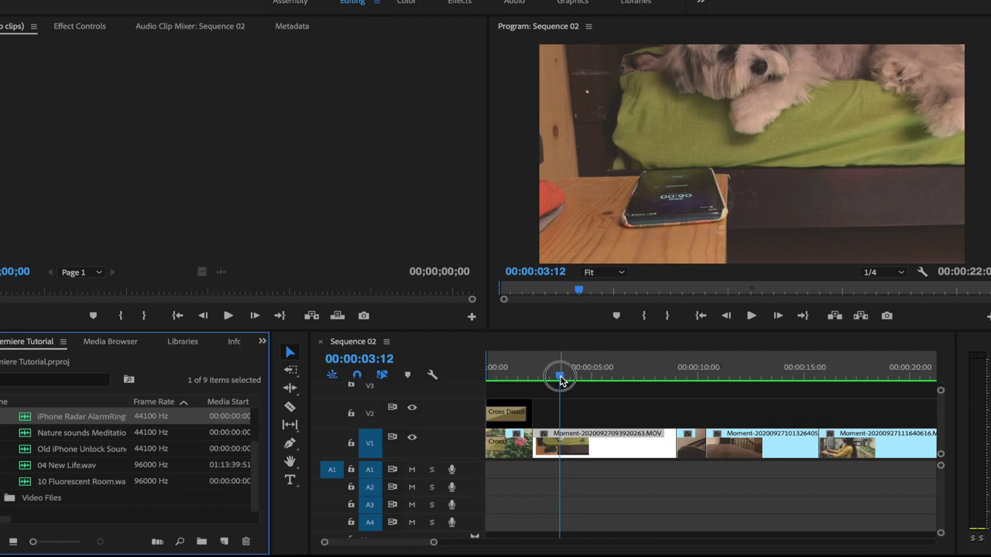
left_click_drag(560, 376, 413, 382)
left_click(504, 377)
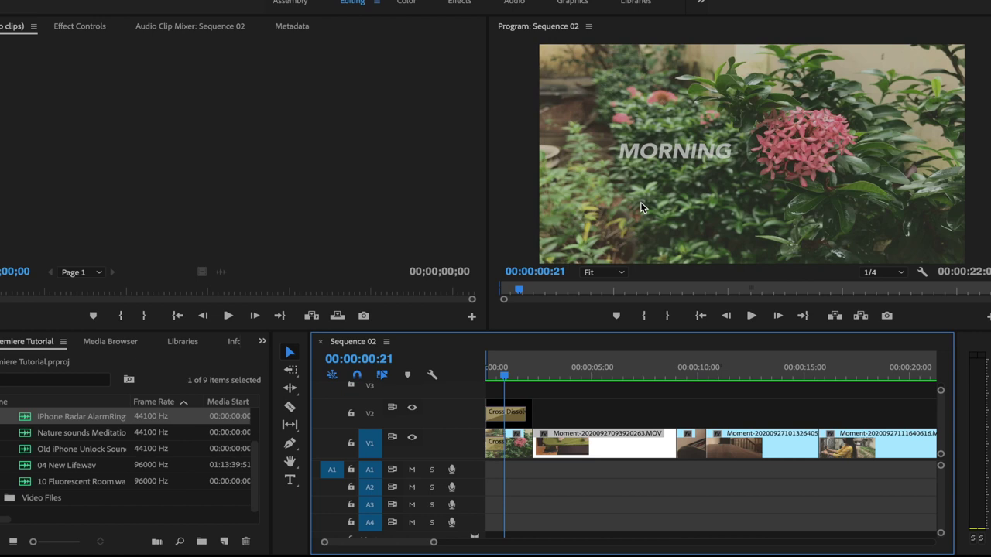
left_click(70, 438)
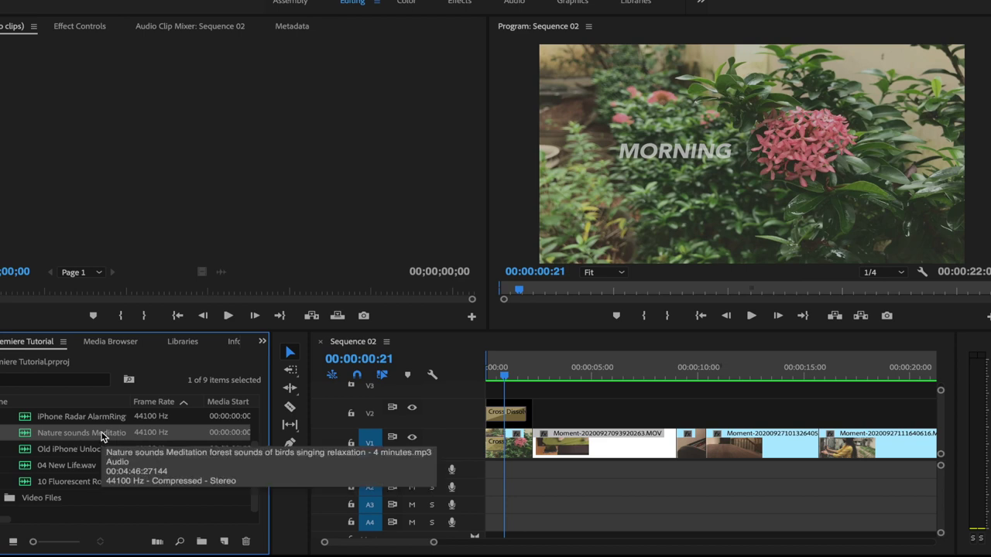
left_click(519, 454)
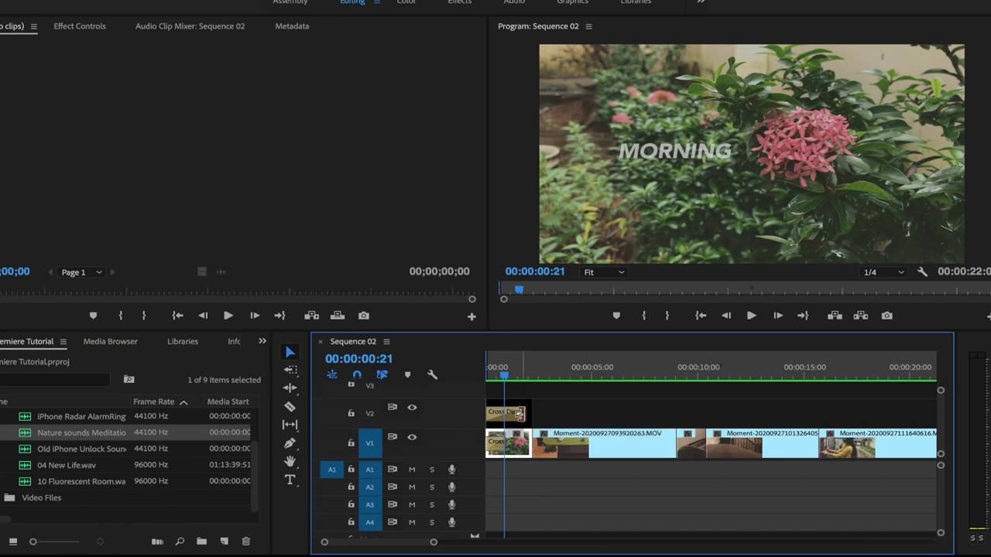
left_click(580, 453)
left_click_drag(545, 378, 610, 381)
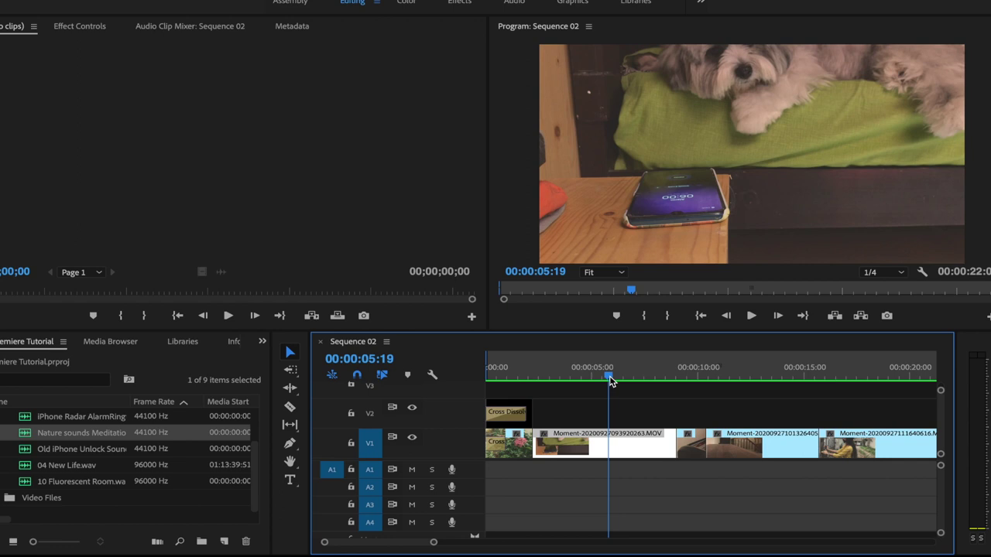
mouse_move(610, 381)
left_mouse_down()
mouse_move(546, 381)
mouse_move(586, 380)
left_mouse_up()
left_click_drag(592, 381, 676, 388)
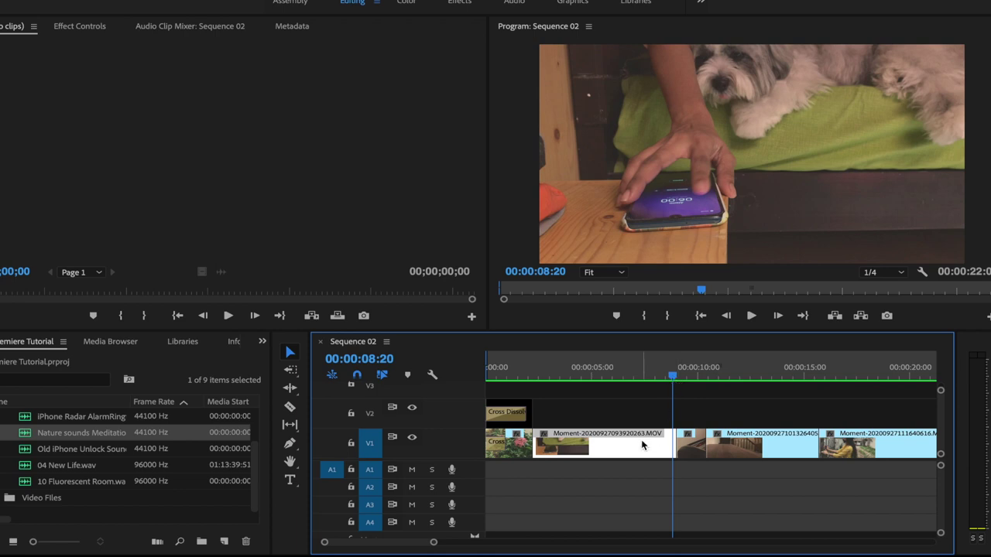
scroll(114, 449, "up", 2)
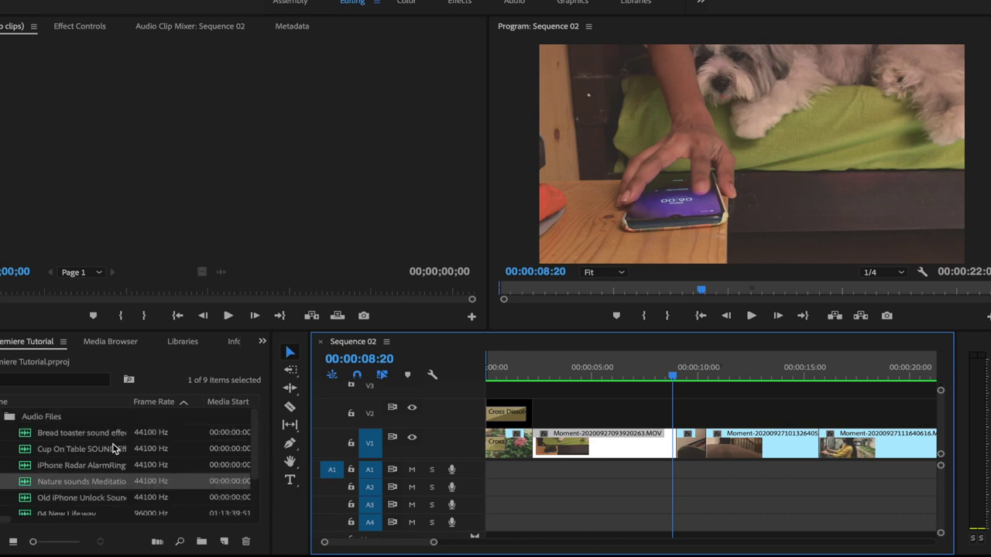
left_click(84, 465)
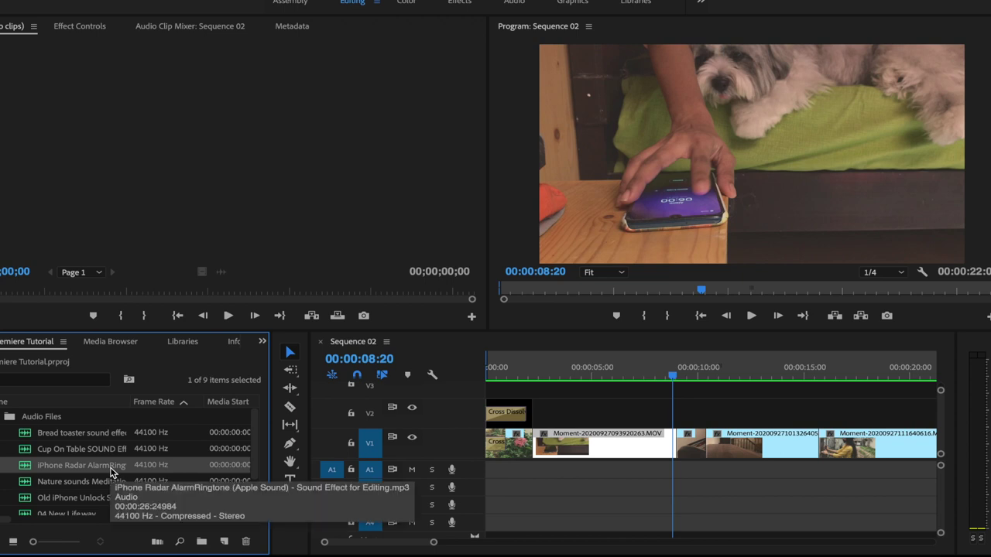
scroll(110, 473, "down", 1)
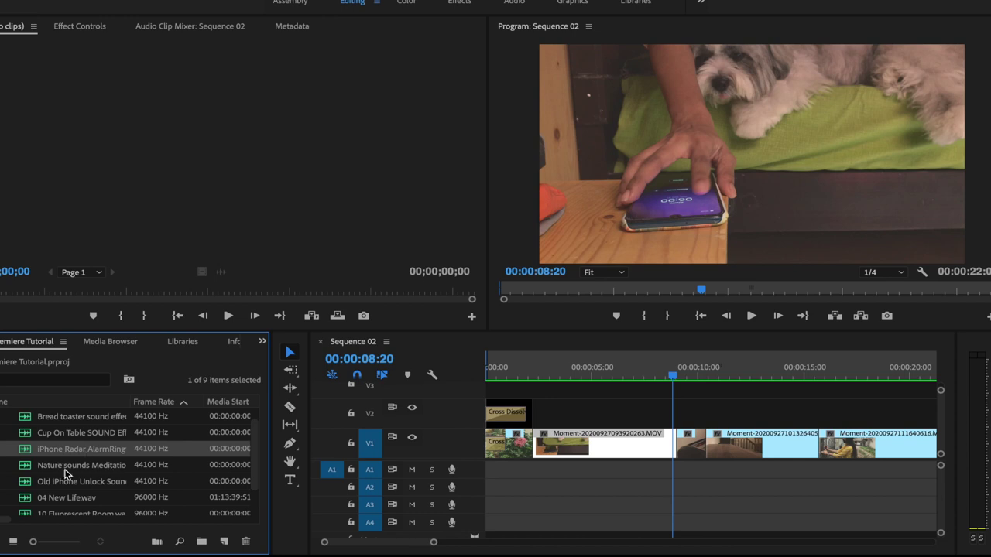
left_click(99, 482)
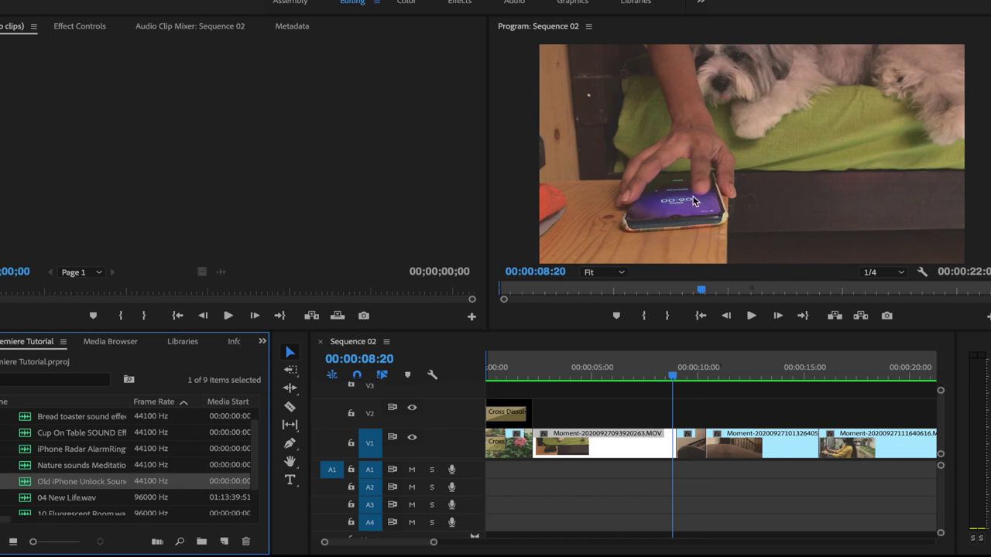
scroll(153, 453, "down", 1)
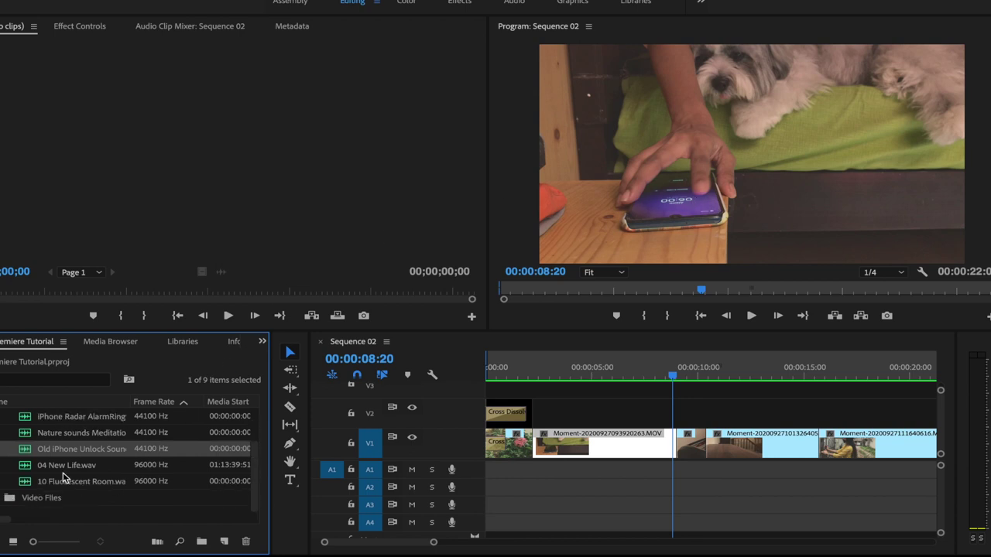
left_click(107, 484)
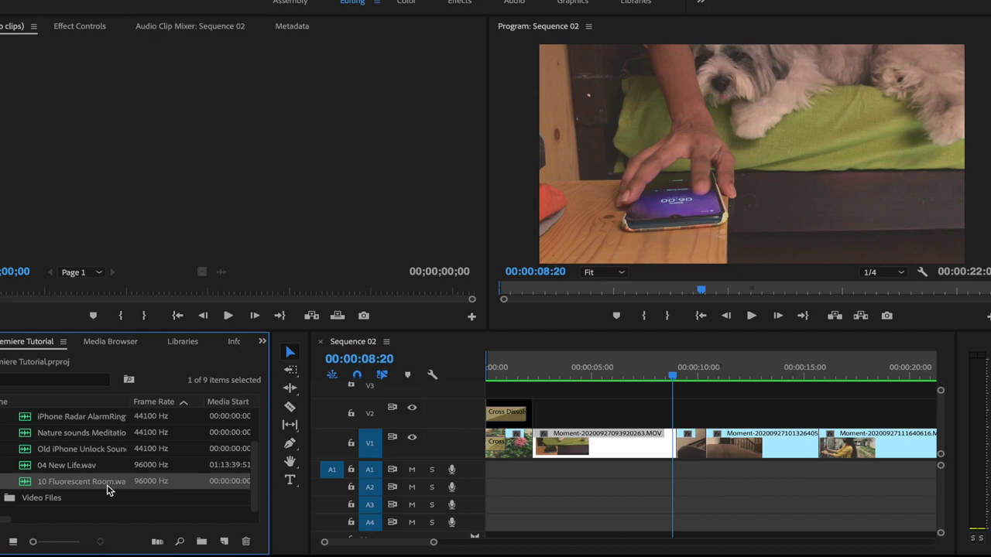
left_click_drag(673, 377, 681, 380)
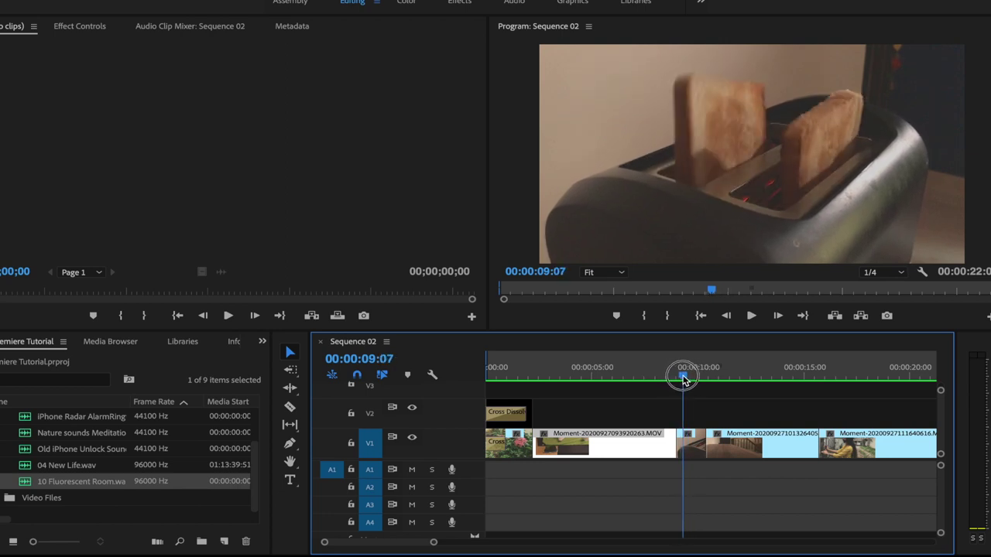
left_click_drag(681, 380, 687, 379)
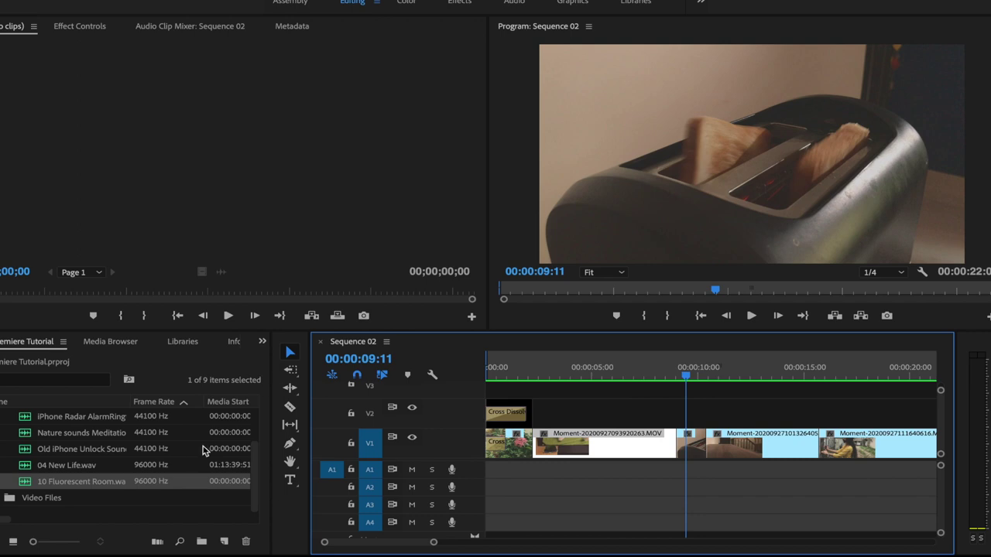
scroll(159, 480, "up", 1)
scroll(159, 480, "up", 1)
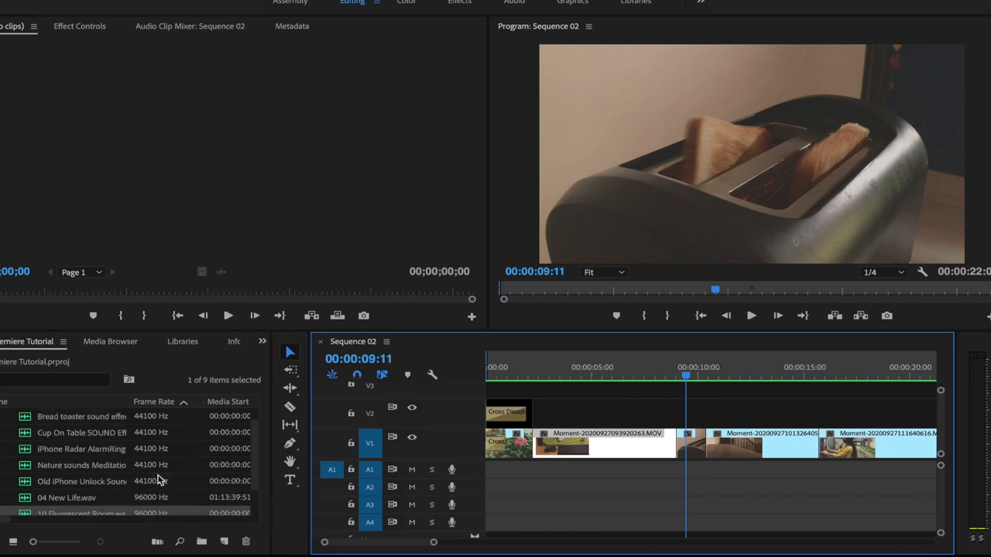
scroll(159, 479, "up", 1)
left_click(80, 438)
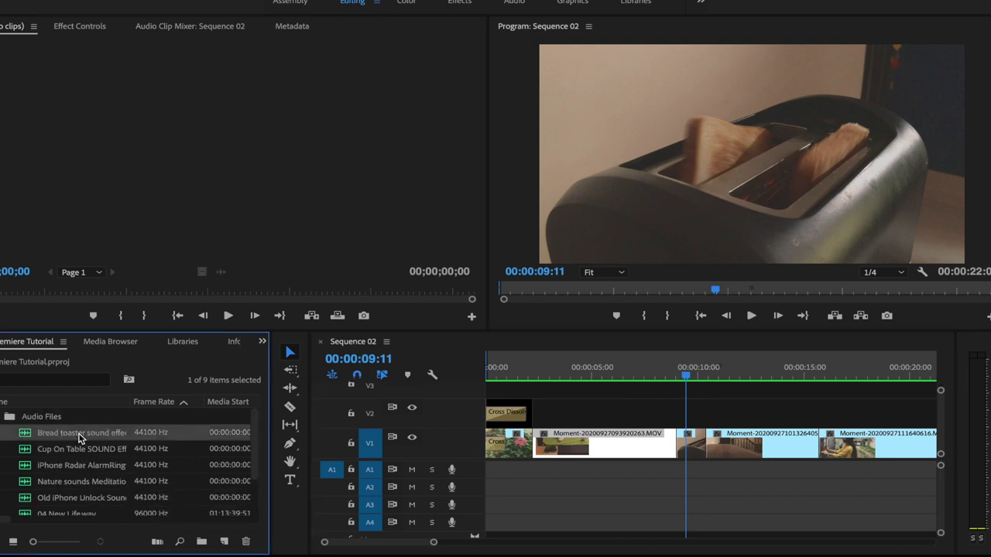
left_click(693, 440)
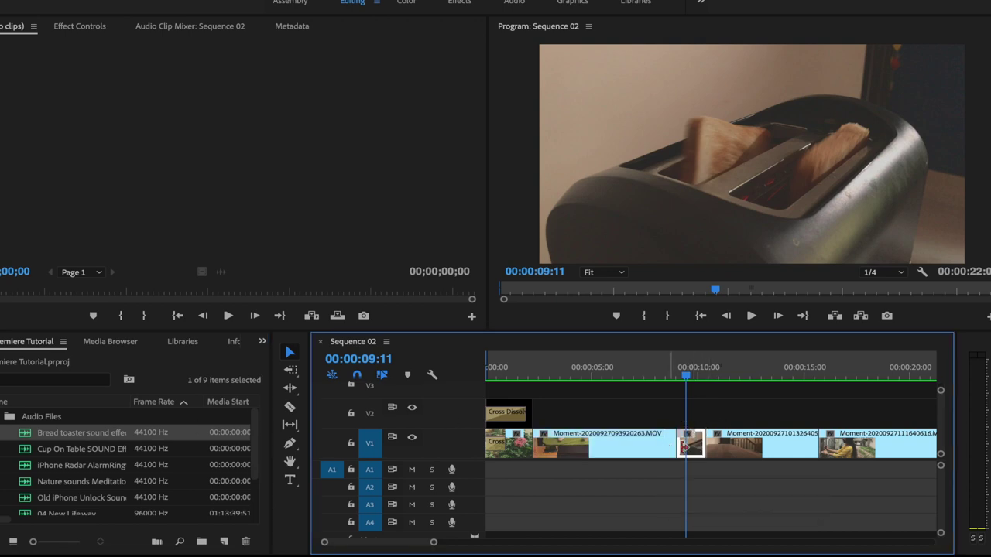
left_click_drag(694, 374, 713, 381)
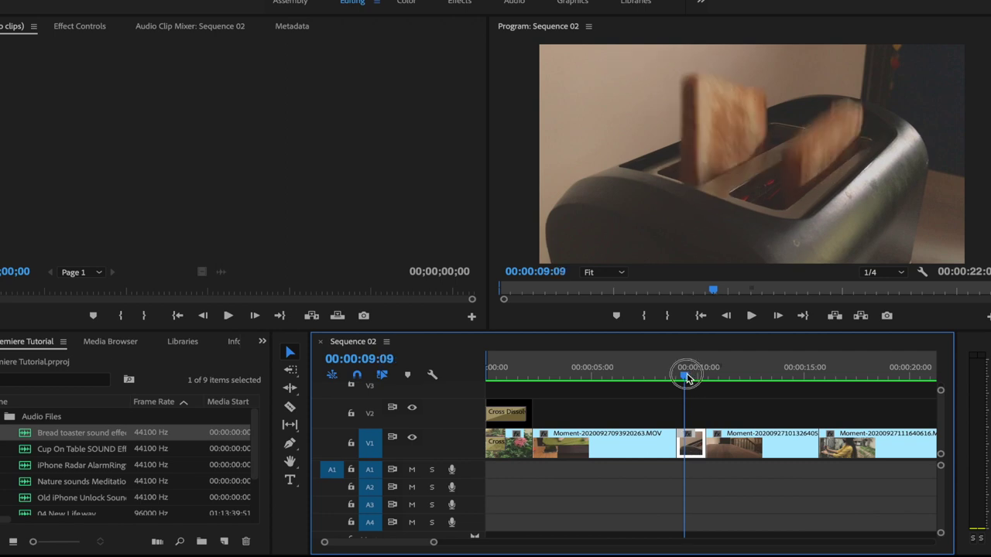
left_click_drag(714, 381, 743, 385)
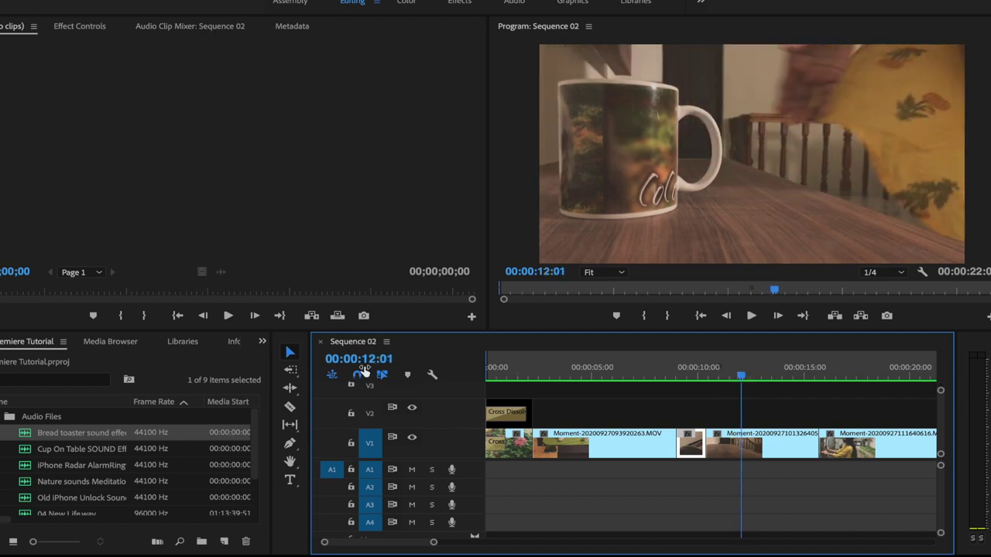
left_click(91, 453)
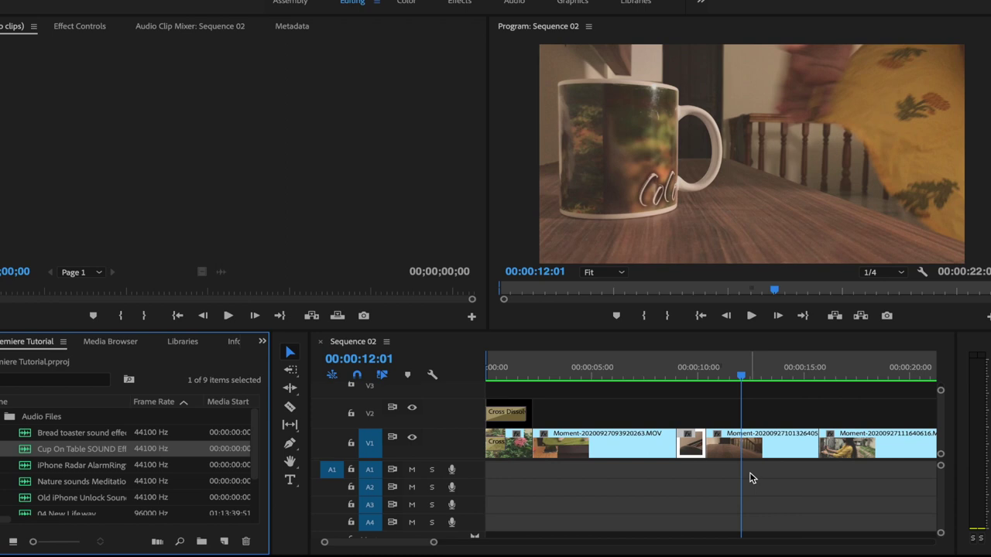
left_click_drag(748, 377, 851, 387)
scroll(851, 387, "down", 5)
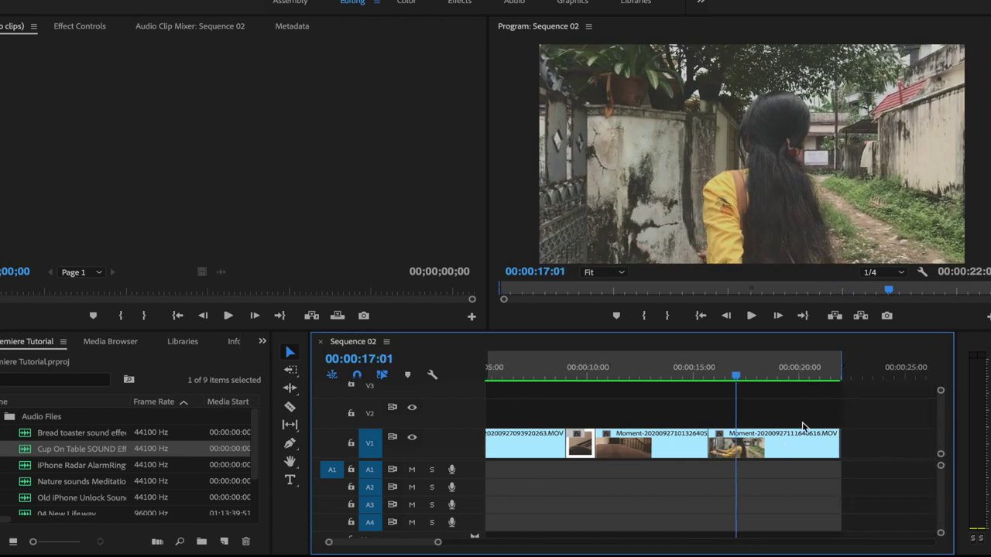
mouse_move(735, 381)
left_mouse_down()
mouse_move(789, 384)
mouse_move(748, 379)
mouse_move(783, 379)
mouse_move(771, 378)
left_mouse_up()
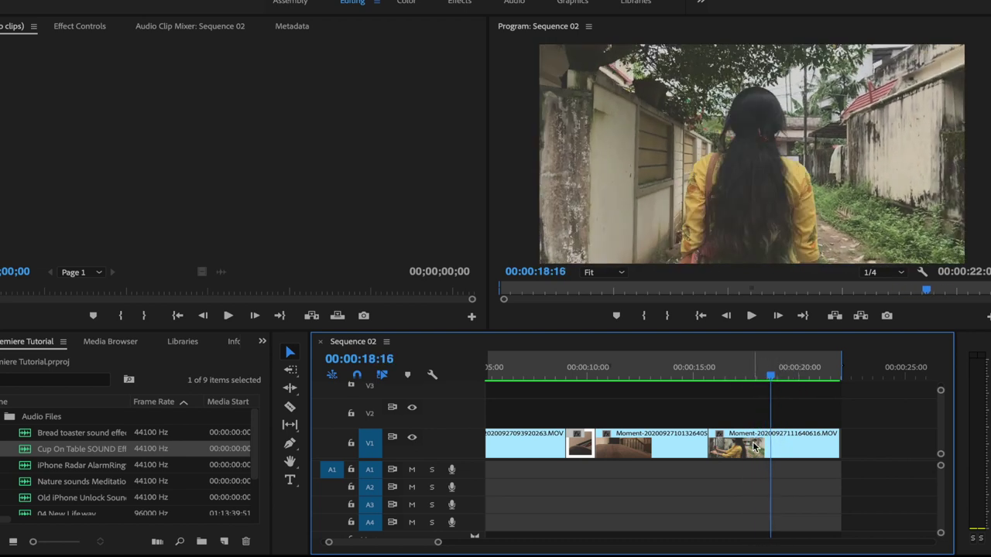
left_click(755, 448)
scroll(125, 438, "down", 1)
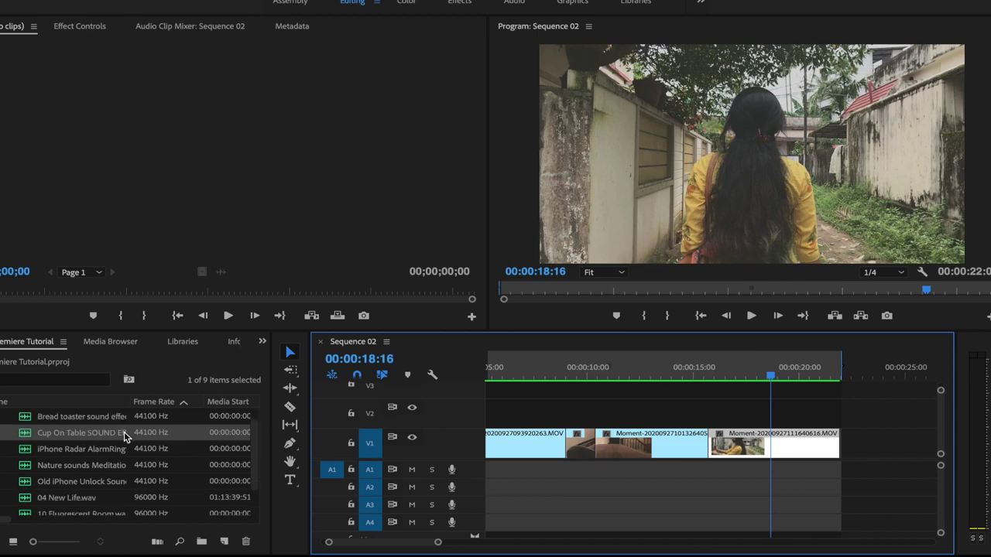
left_click(96, 468)
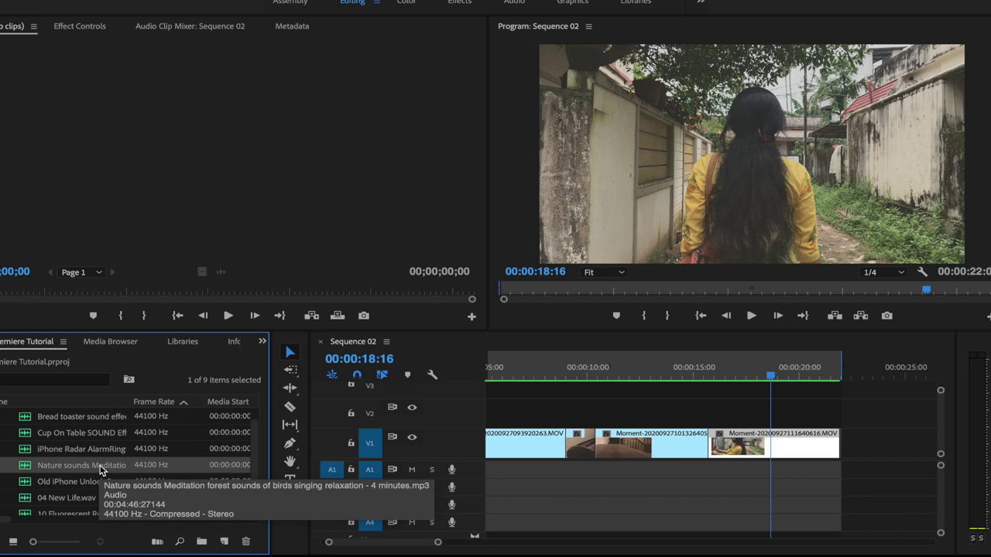
scroll(675, 457, "up", 2)
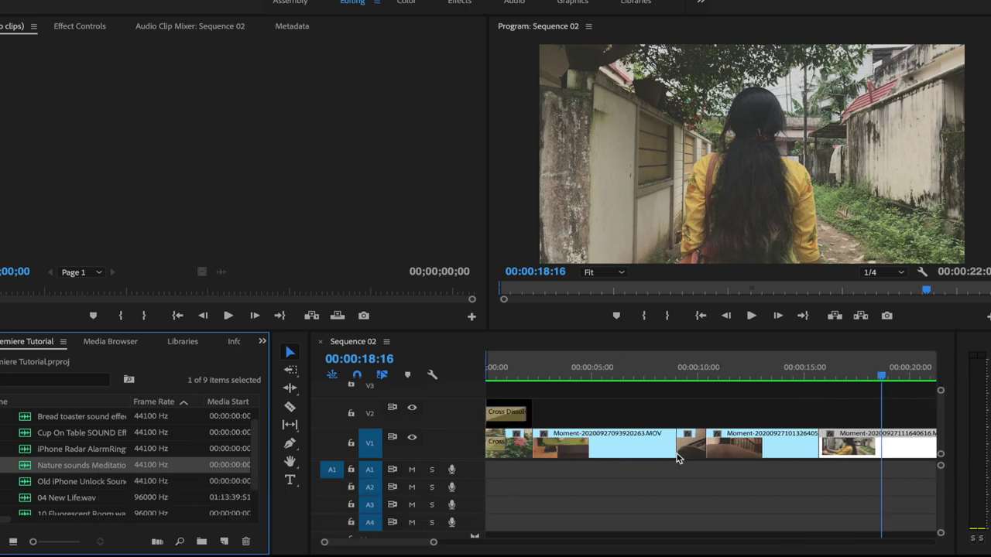
key("minus")
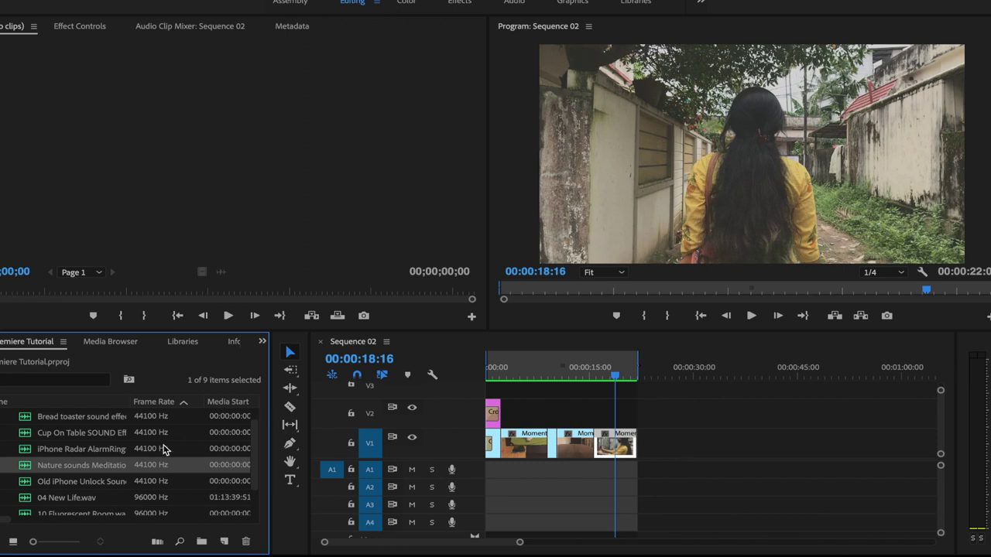
scroll(141, 458, "down", 1)
left_click(90, 483)
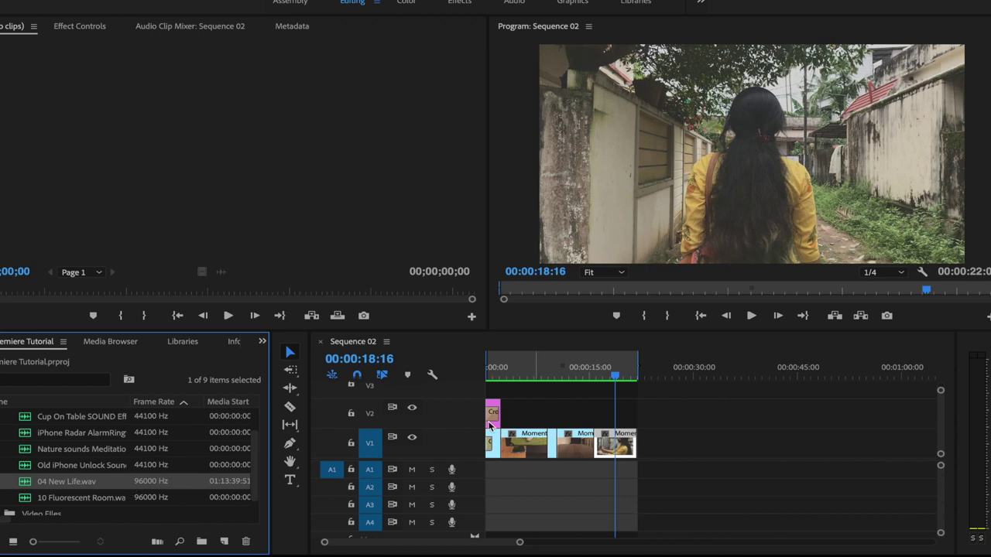
left_click_drag(520, 542, 395, 542)
scroll(597, 504, "down", 1)
scroll(676, 488, "up", 1)
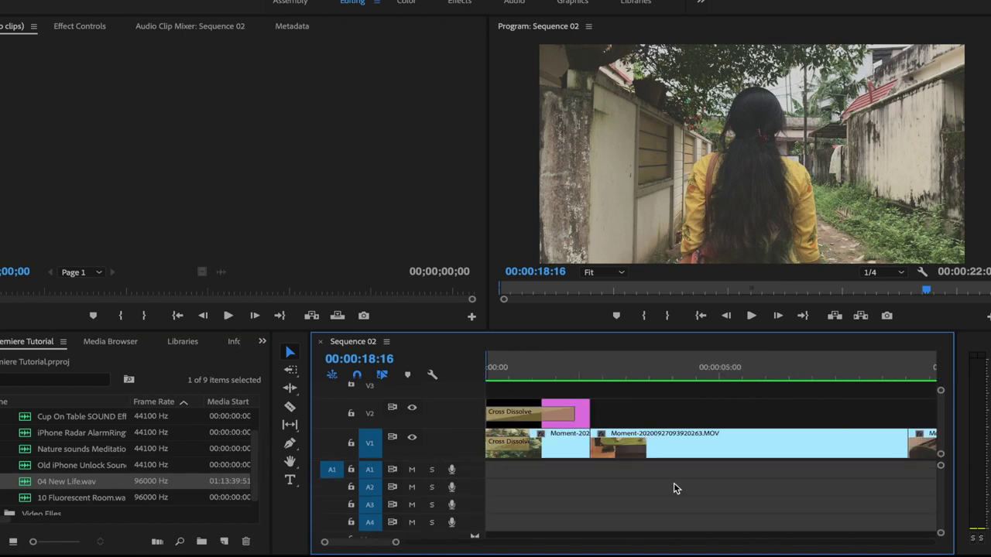
left_click(543, 444)
left_click(542, 377)
Step: Drag the Nature sounds Meditation audio onto track A1 from the sequence start, then cue 00:00:02:06
left_click_drag(542, 377, 552, 377)
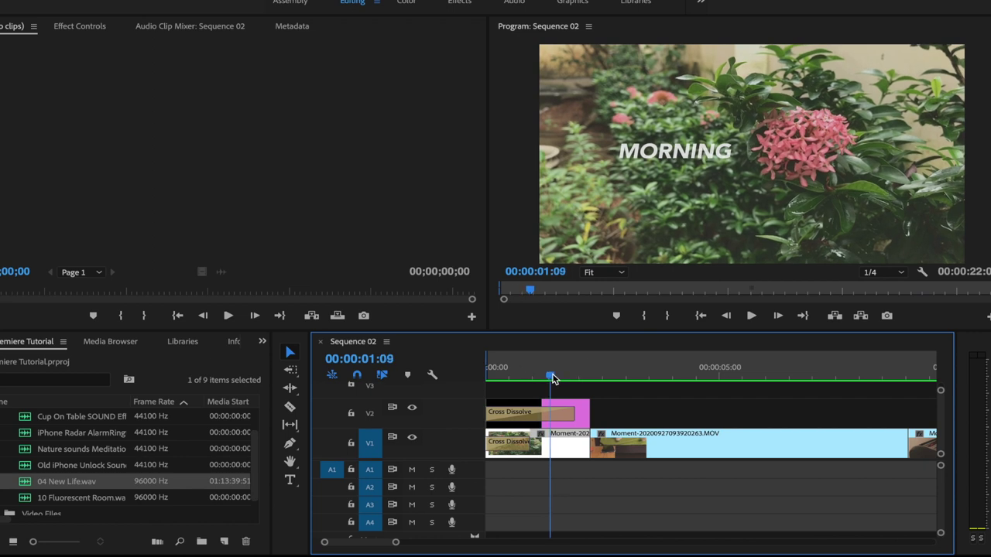
left_click(93, 449)
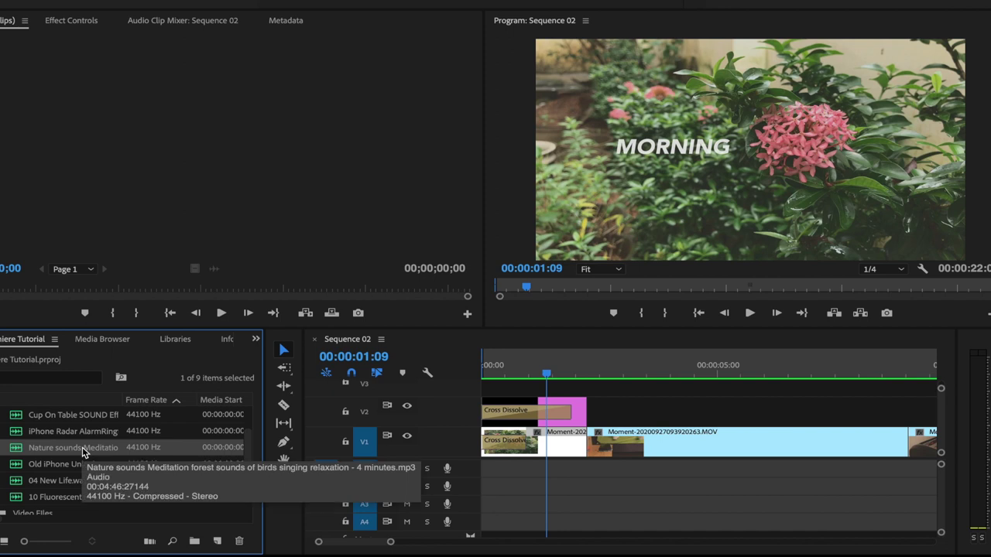
left_click_drag(83, 447, 635, 449)
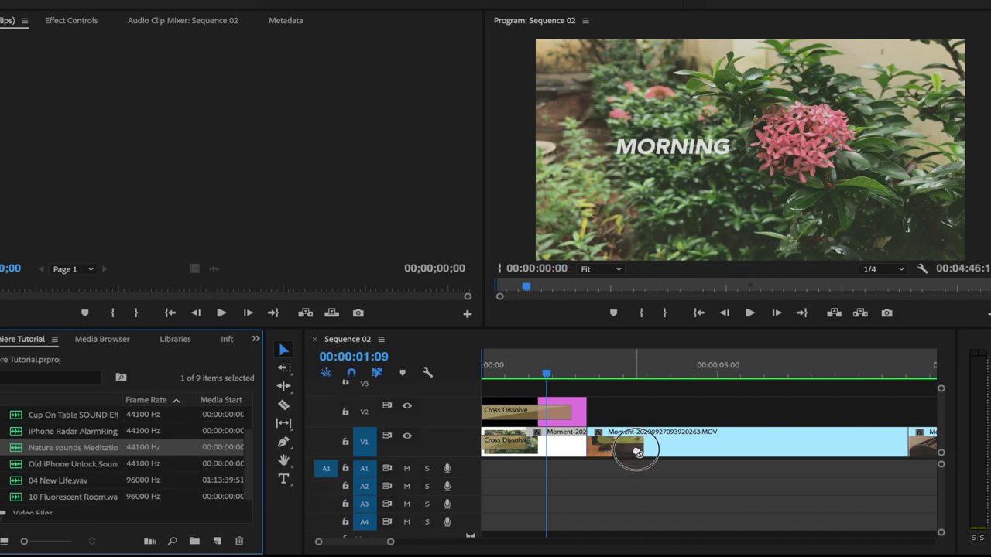
left_click_drag(635, 450, 480, 475)
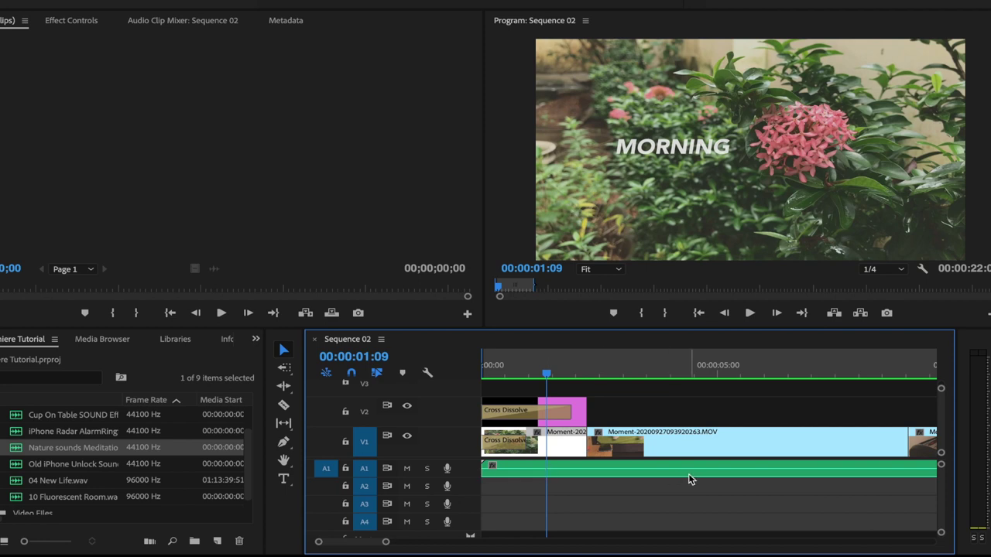
scroll(196, 462, "right", 2)
scroll(195, 462, "right", 3)
scroll(196, 462, "right", 3)
scroll(196, 463, "right", 3)
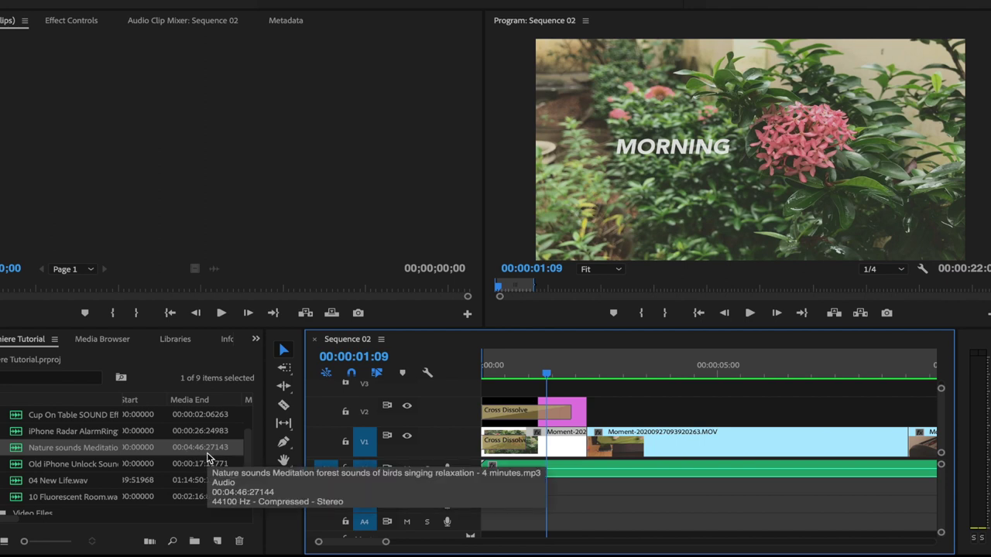
left_click_drag(385, 541, 390, 541)
mouse_move(533, 376)
left_mouse_down()
mouse_move(491, 376)
mouse_move(573, 377)
left_mouse_up()
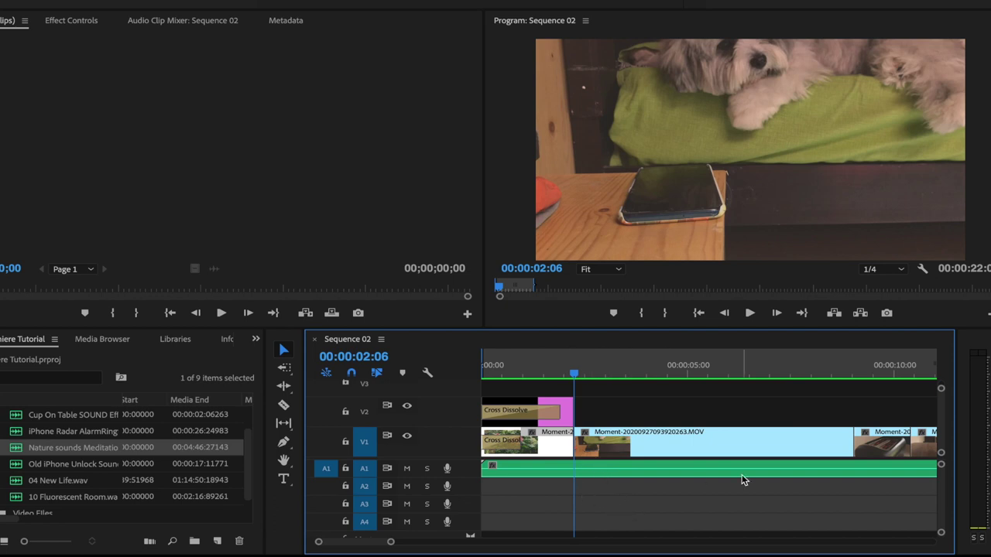
Step: Trim the opening of the Nature sounds clip on A1, split it, and undo deleting the piece after the cut
key("minus")
key("minus")
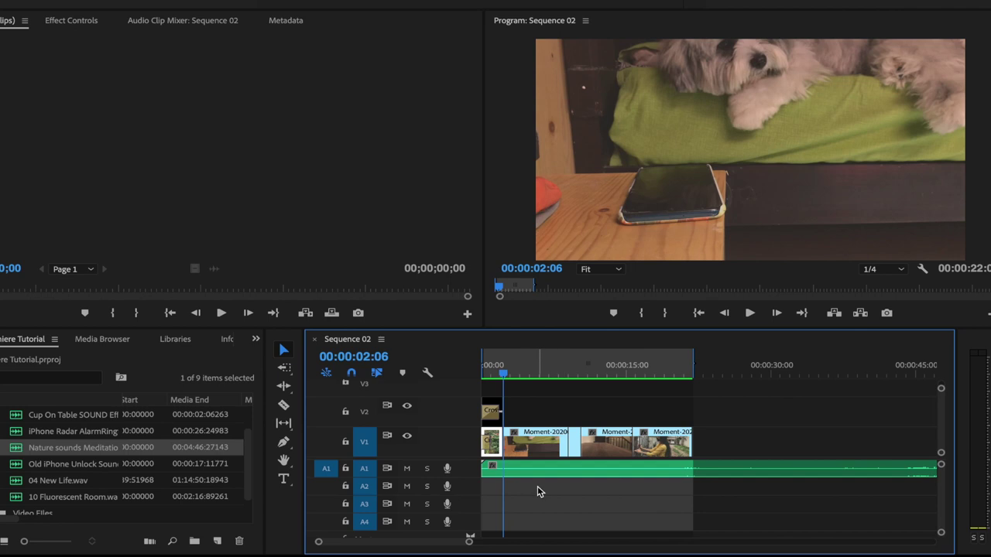
left_click(485, 465)
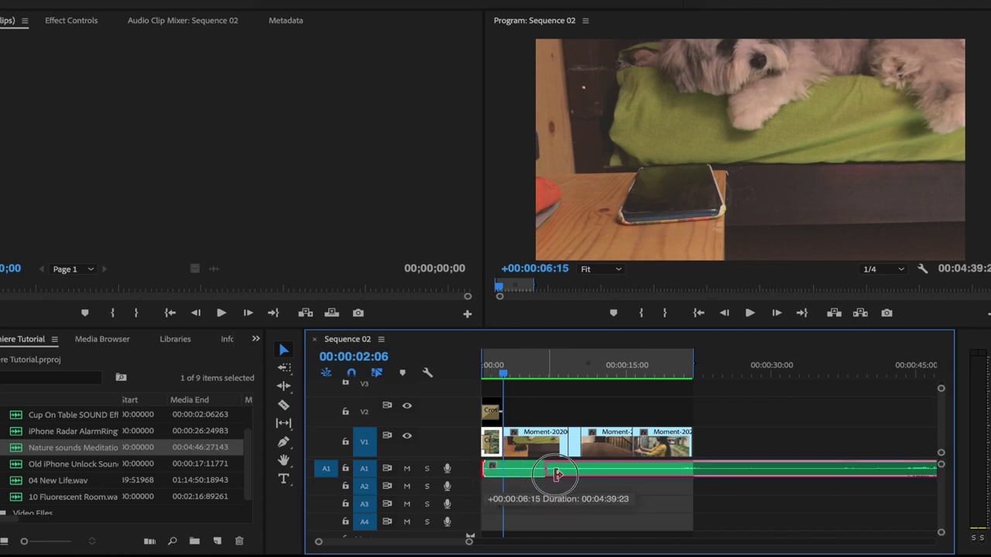
mouse_move(513, 470)
left_mouse_down()
mouse_move(653, 473)
mouse_move(538, 459)
mouse_move(519, 471)
left_mouse_up()
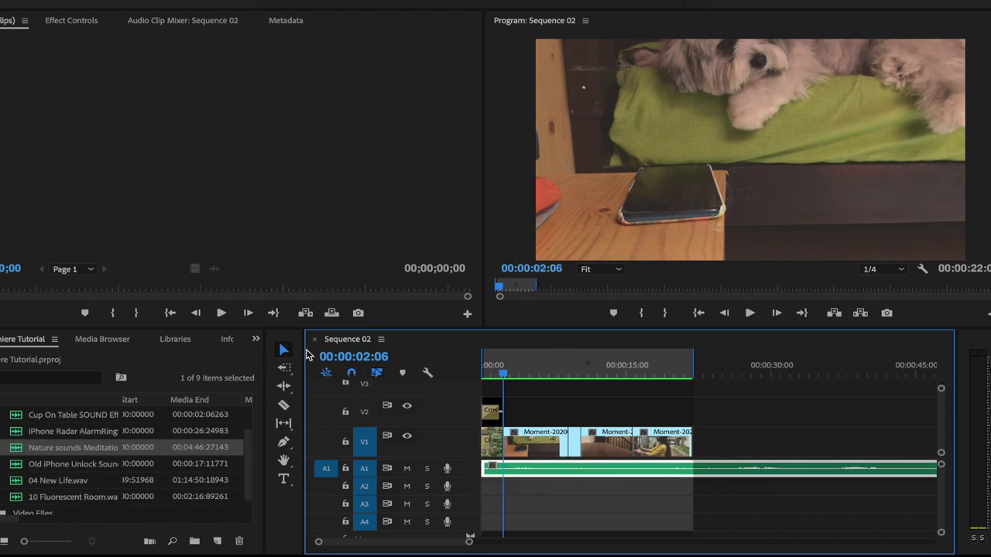
left_click(284, 407)
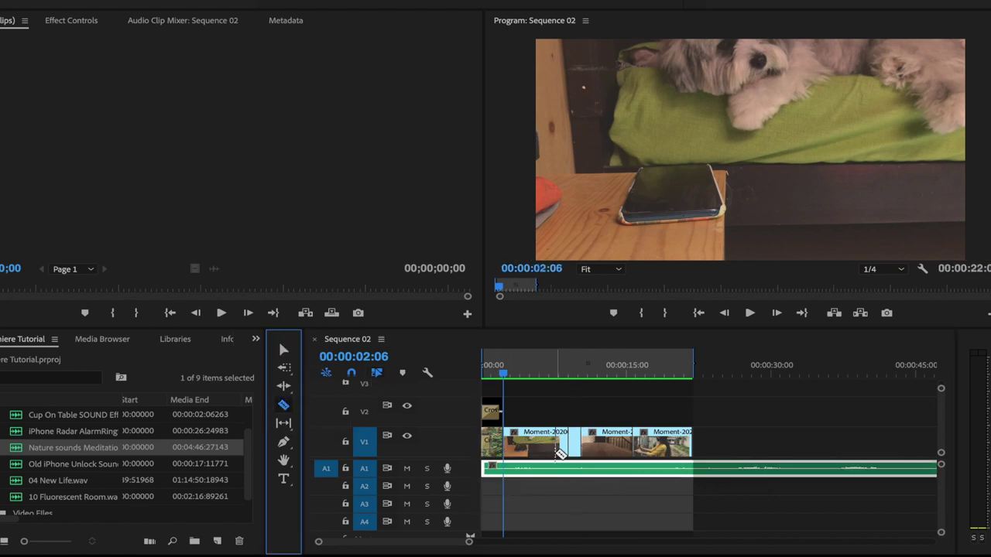
key("equal")
key("equal")
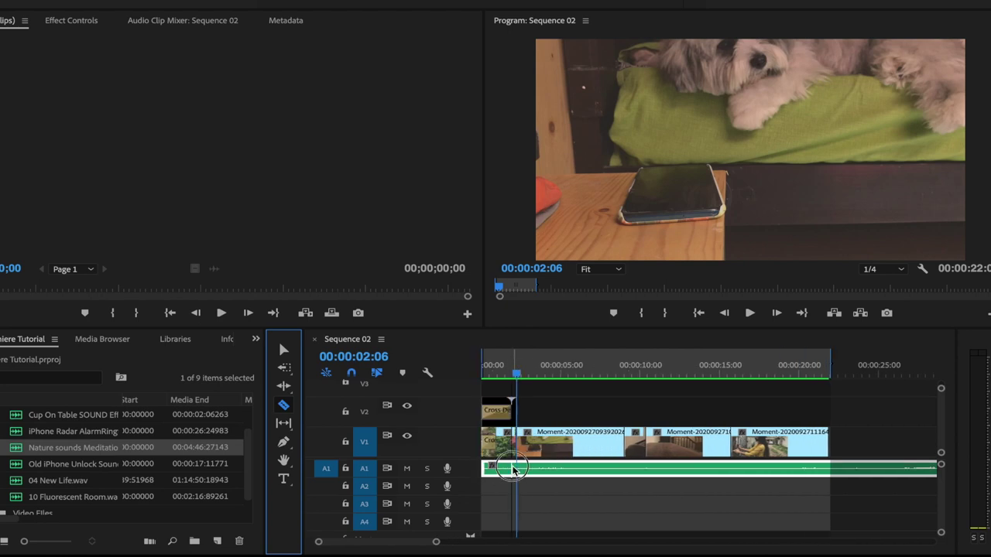
left_click(516, 468)
left_click(283, 350)
left_click(577, 469)
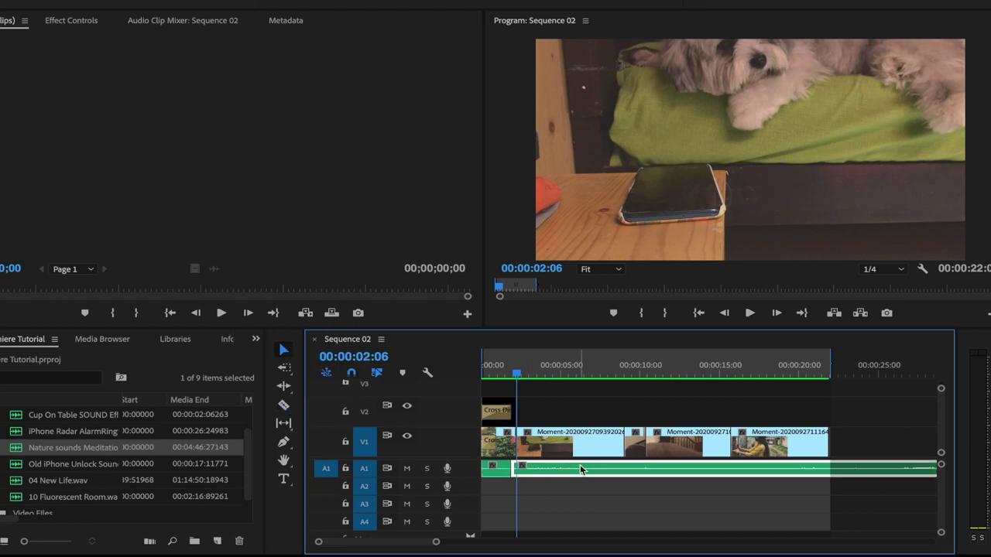
key("Delete")
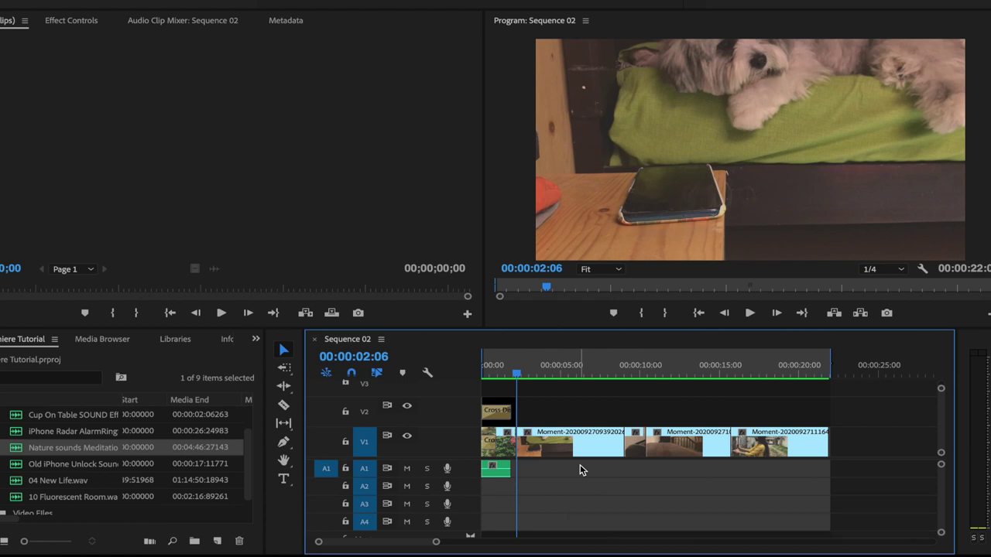
key("ctrl+z")
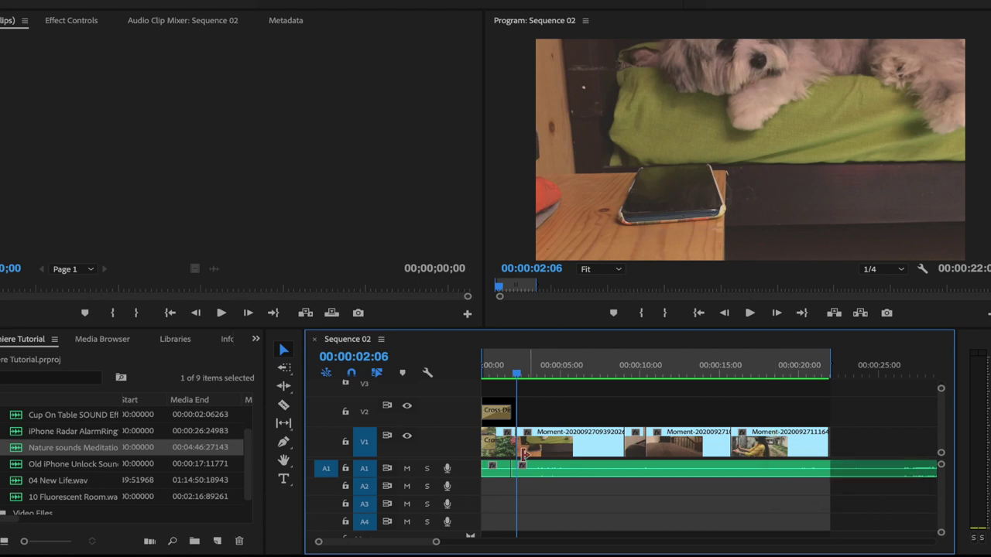
Step: Trim the later birdsong clip to start at 00:00:15:18 and delete the audio past the 00:00:22:00 end
left_click_drag(513, 468, 732, 468)
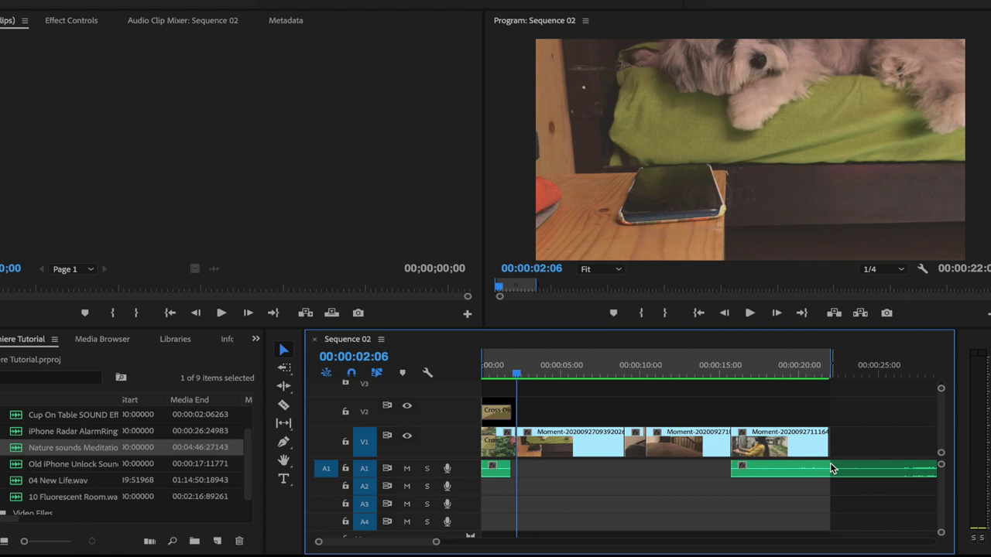
key("c")
key("v")
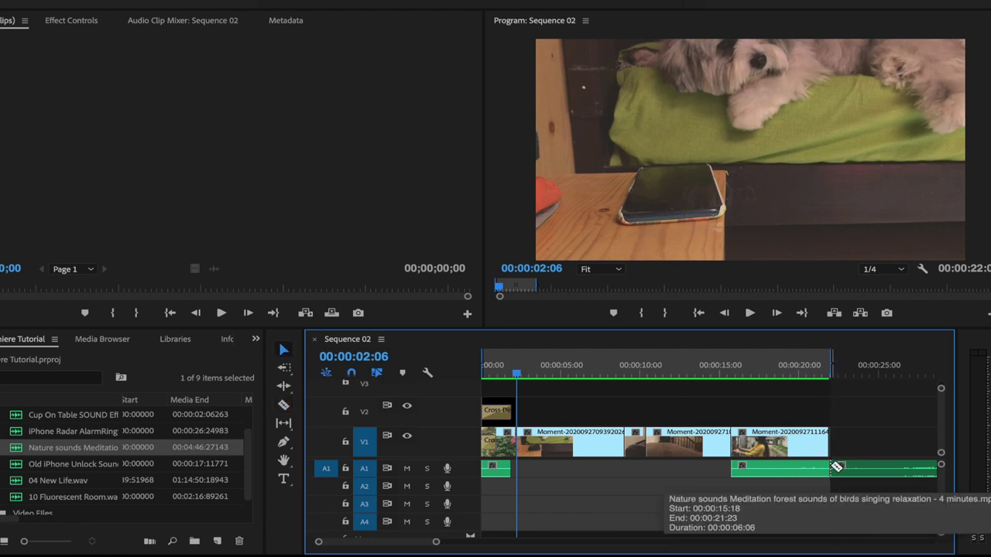
left_click(867, 467)
key("Delete")
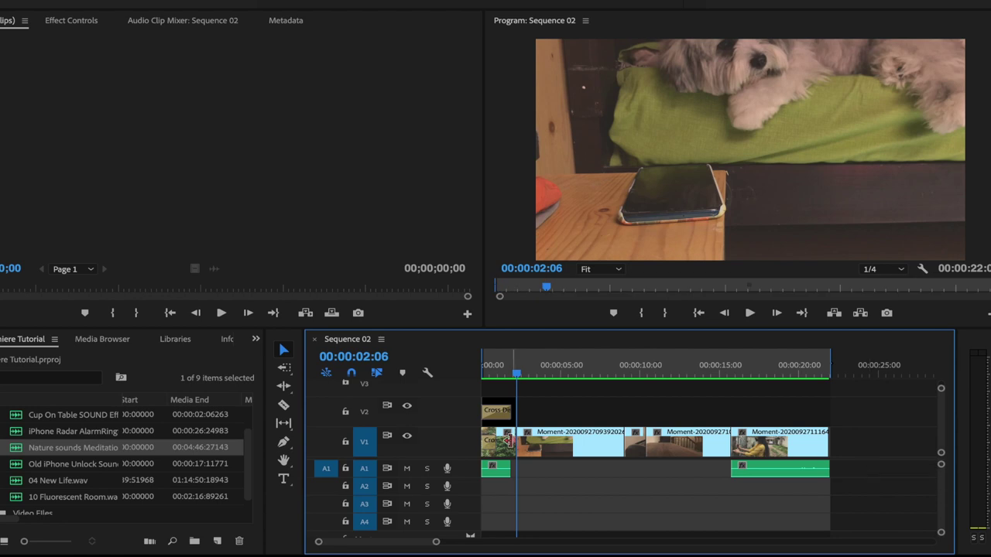
Step: Extend the first A1 birdsong piece to the dog-and-phone cut around 00:00:02:06
key("equal")
key("equal")
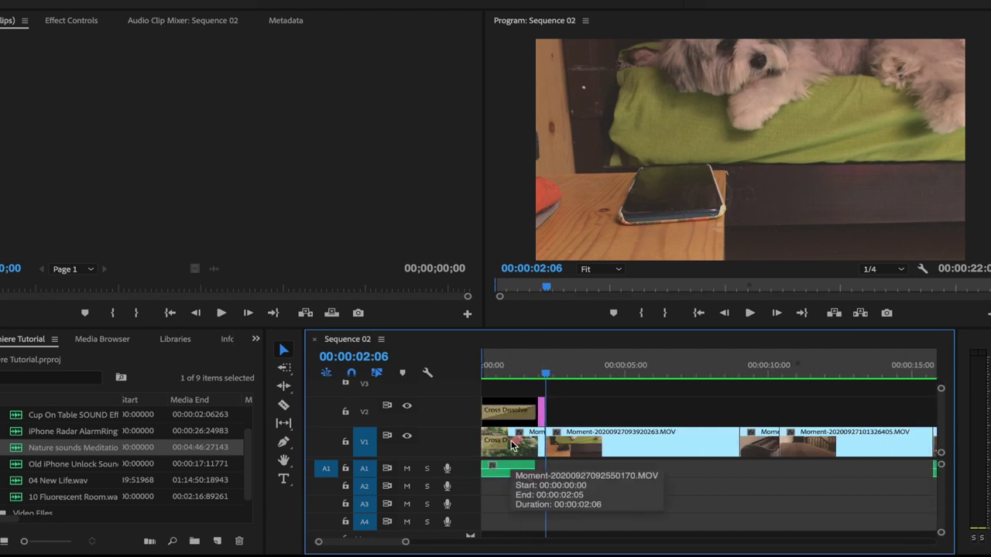
key("equal")
key("equal")
key("equal")
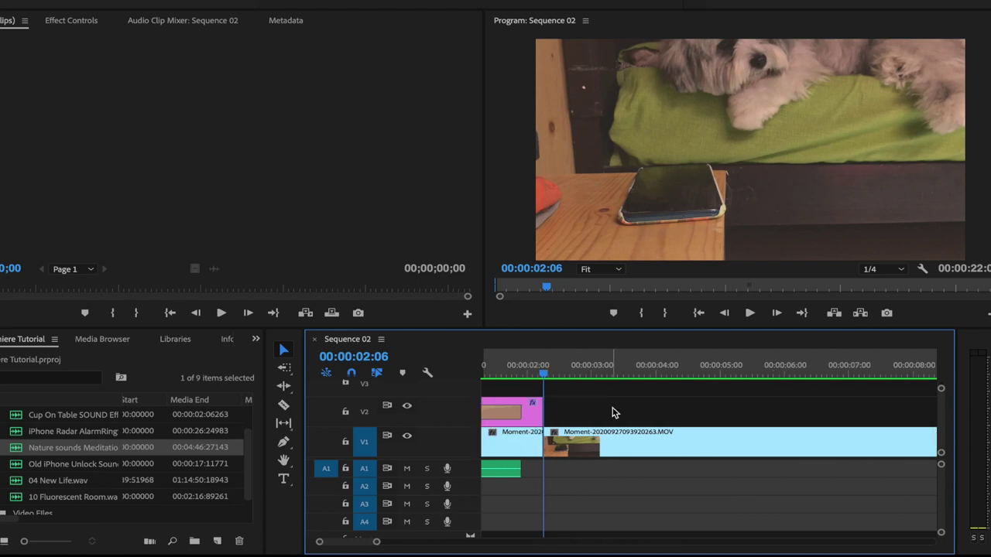
left_click(593, 373)
key("equal")
scroll(598, 494, "up", 1)
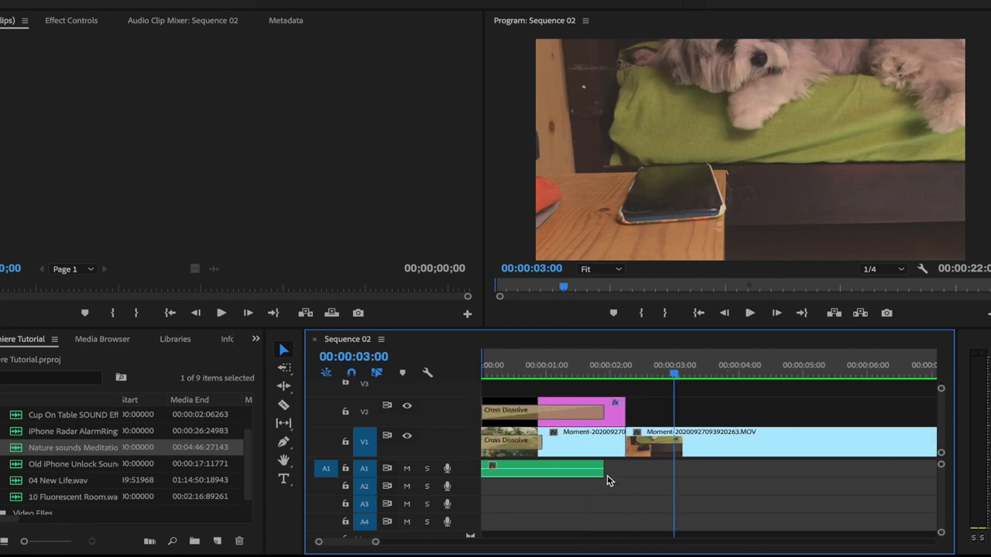
left_click_drag(598, 467, 622, 468)
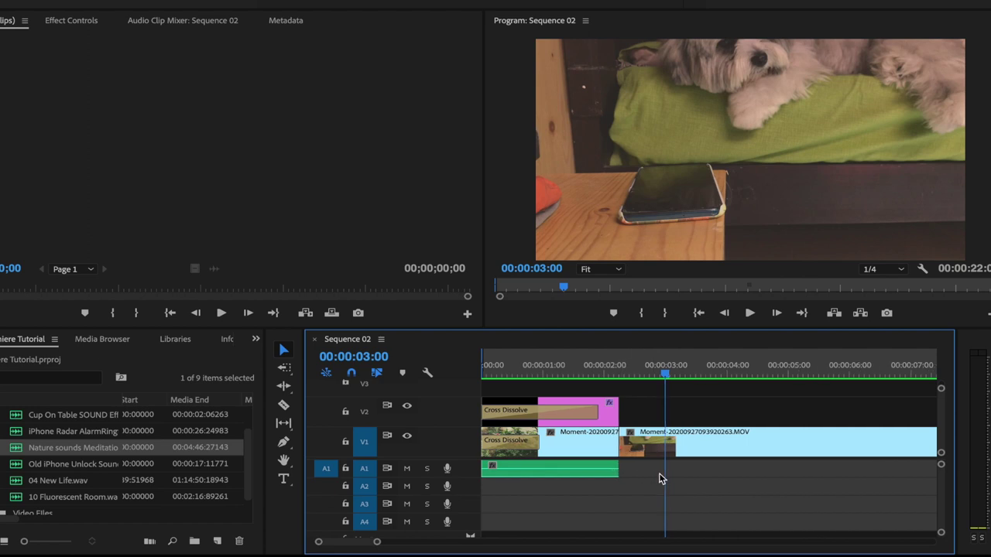
key("minus")
key("minus")
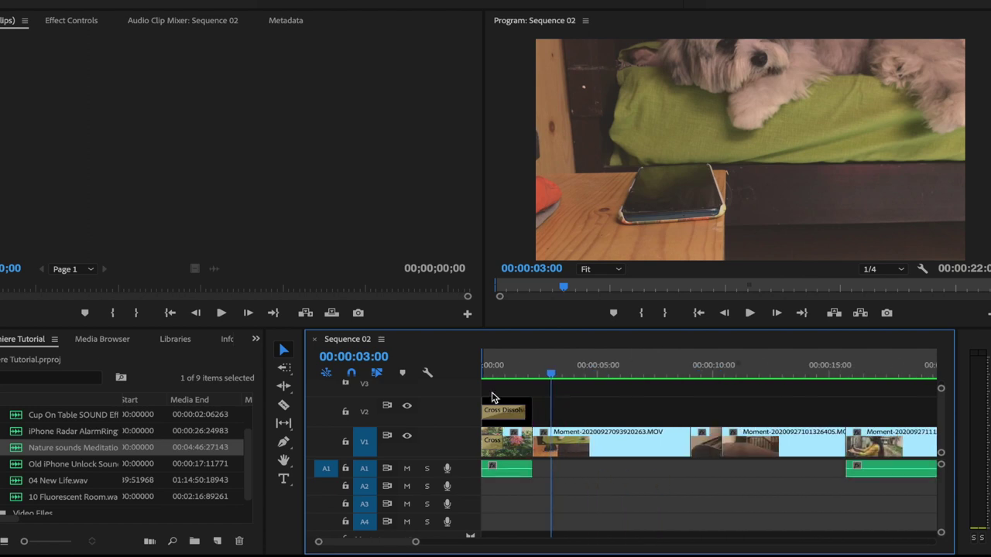
left_click_drag(549, 373, 480, 375)
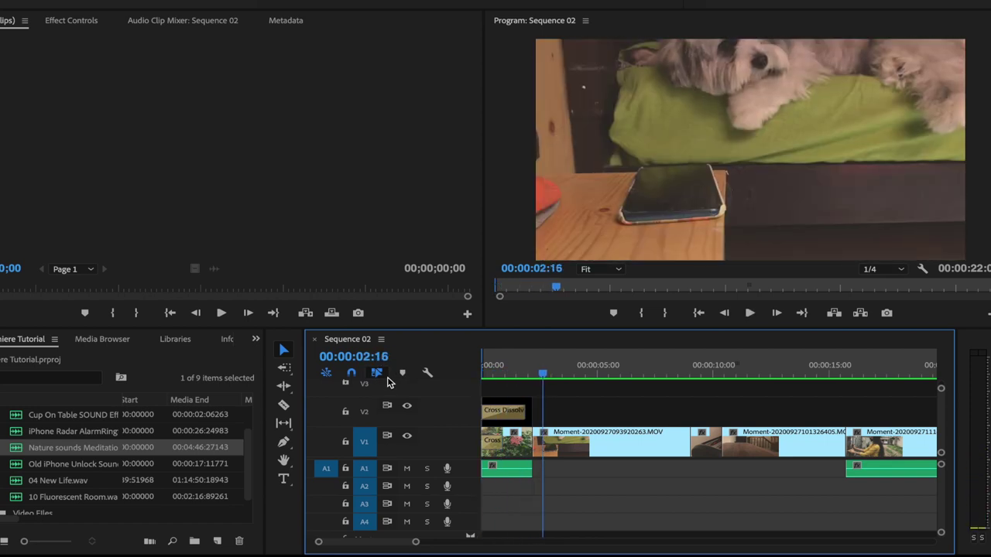
left_click_drag(546, 378, 504, 381)
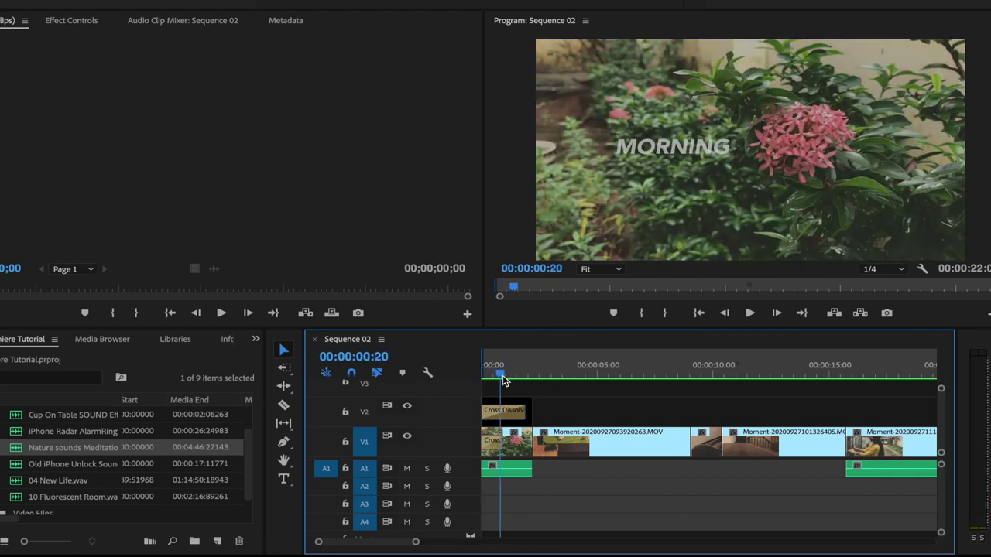
Step: Place 10 Fluorescent Room.wav on track A2 starting where the first video clip ends
mouse_move(503, 380)
left_mouse_down()
mouse_move(571, 380)
mouse_move(558, 378)
left_mouse_up()
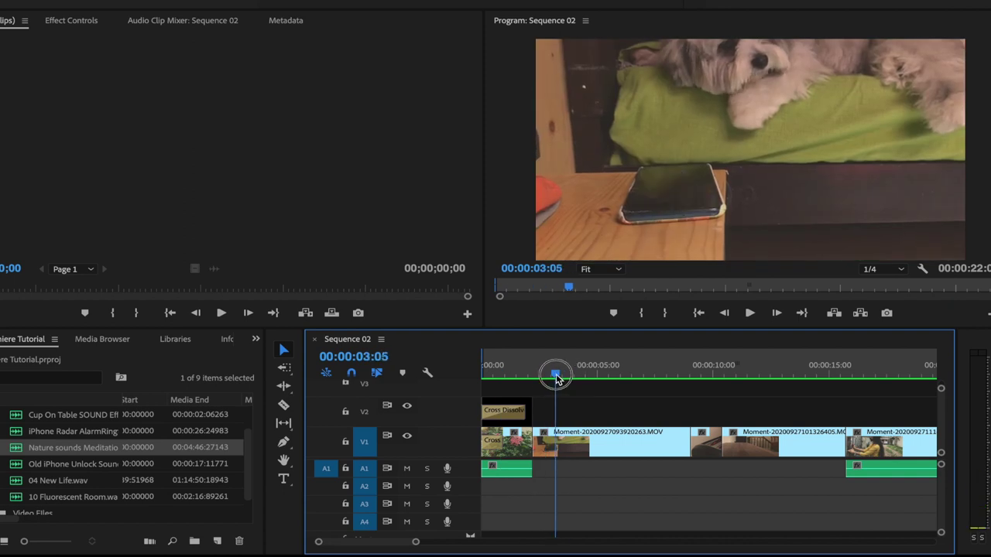
left_click_drag(96, 500, 542, 486)
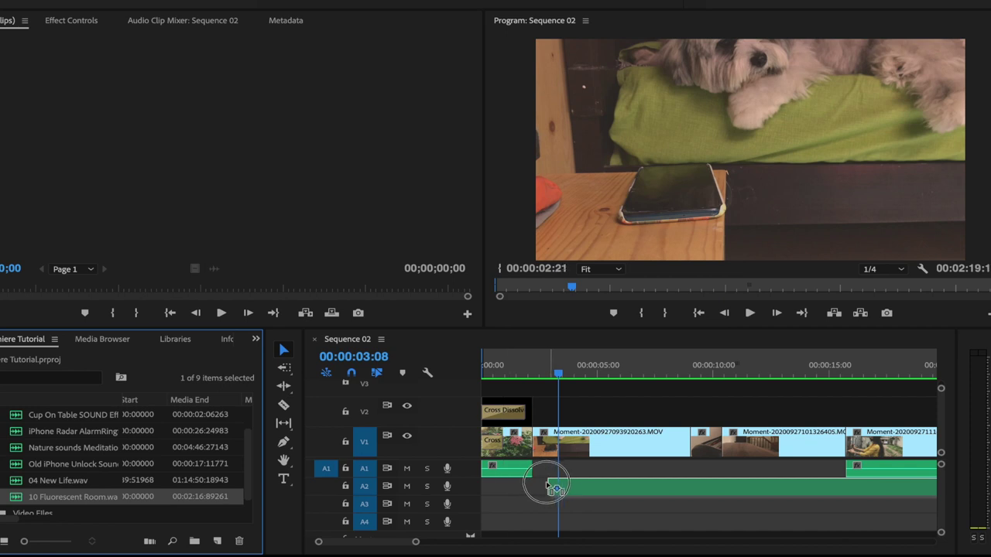
left_click_drag(541, 483, 539, 485)
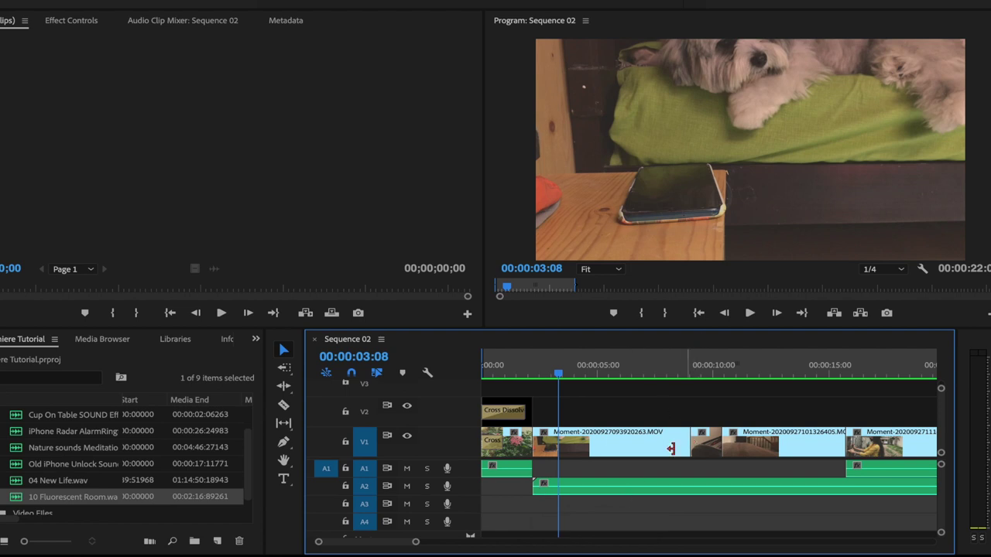
left_click(580, 484)
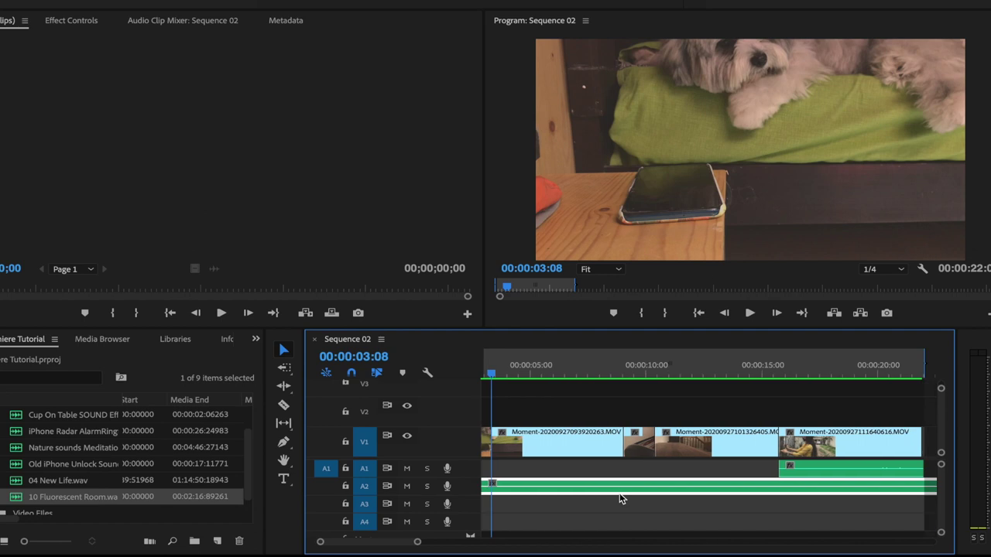
Step: Select the final A1 nature-sounds clip and the last V1 clip to check where they begin
scroll(620, 496, "down", 2)
scroll(620, 498, "up", 2)
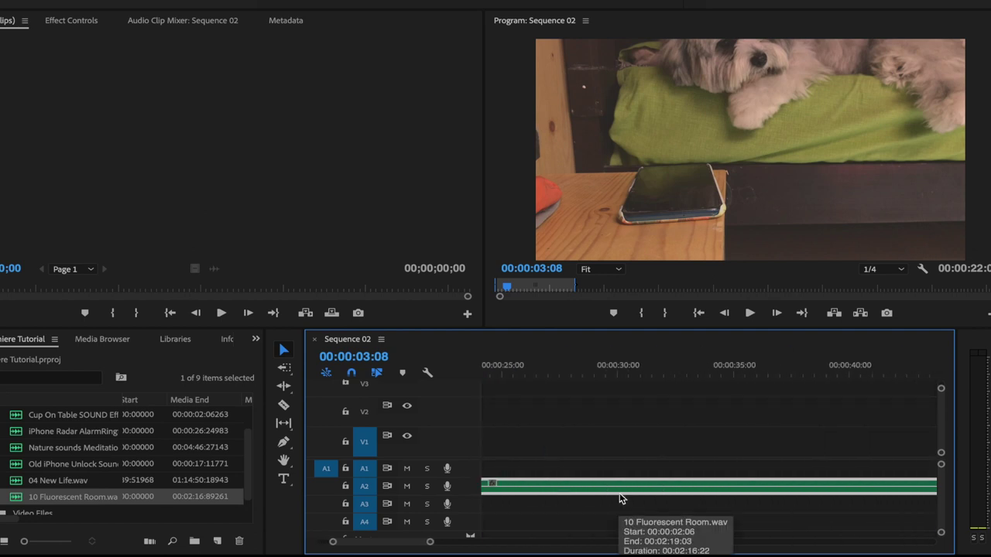
scroll(619, 498, "up", 2)
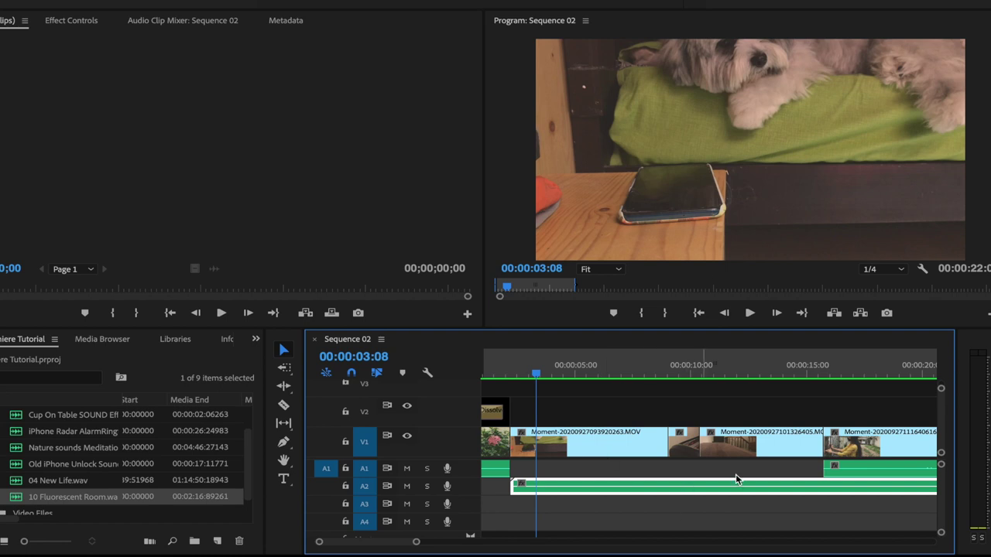
left_click(855, 467)
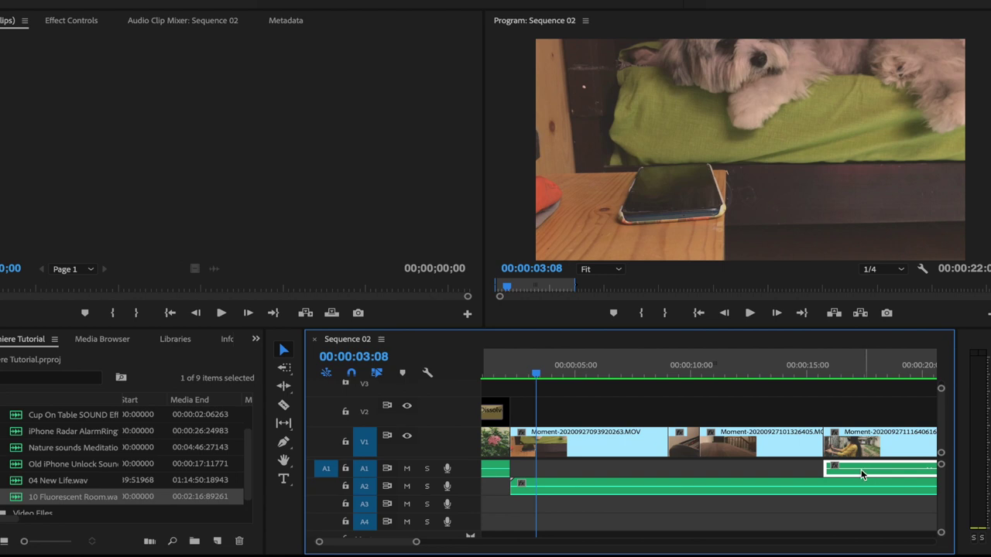
left_click(862, 443)
left_click(866, 469)
Step: Cut the Fluorescent Room audio on A2 at about 00:00:15:17 and delete the part after it
key("c")
left_click(825, 486)
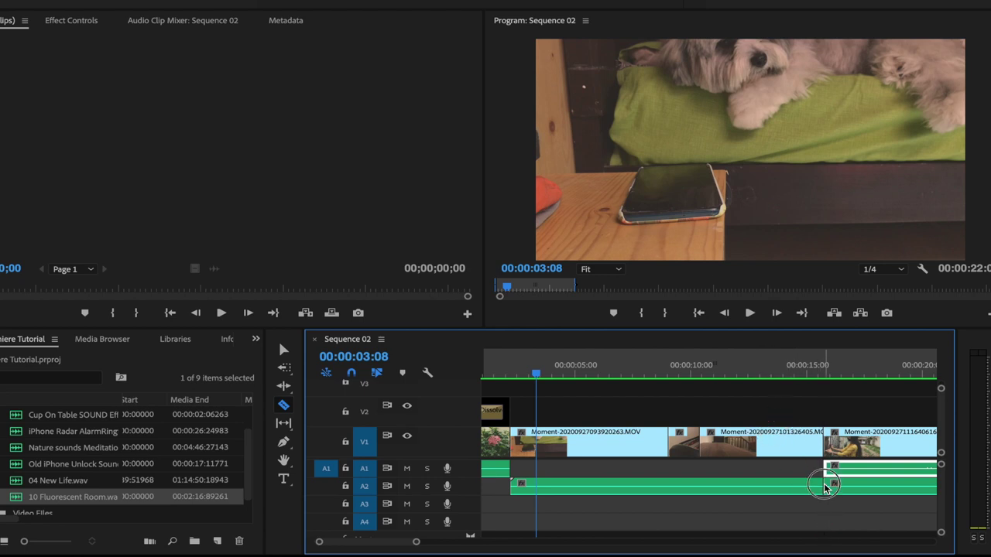
key("v")
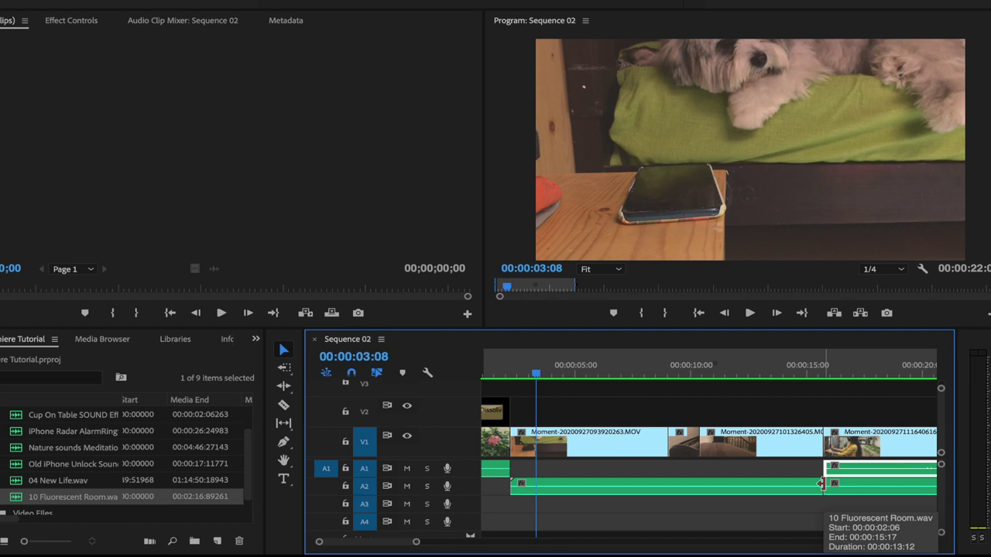
left_click(868, 487)
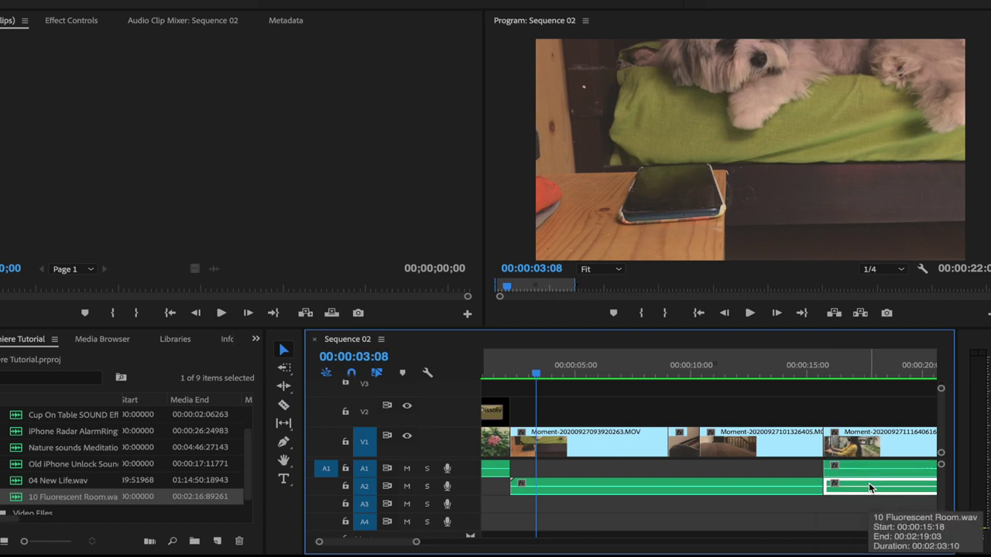
key("Delete")
scroll(571, 411, "up", 2)
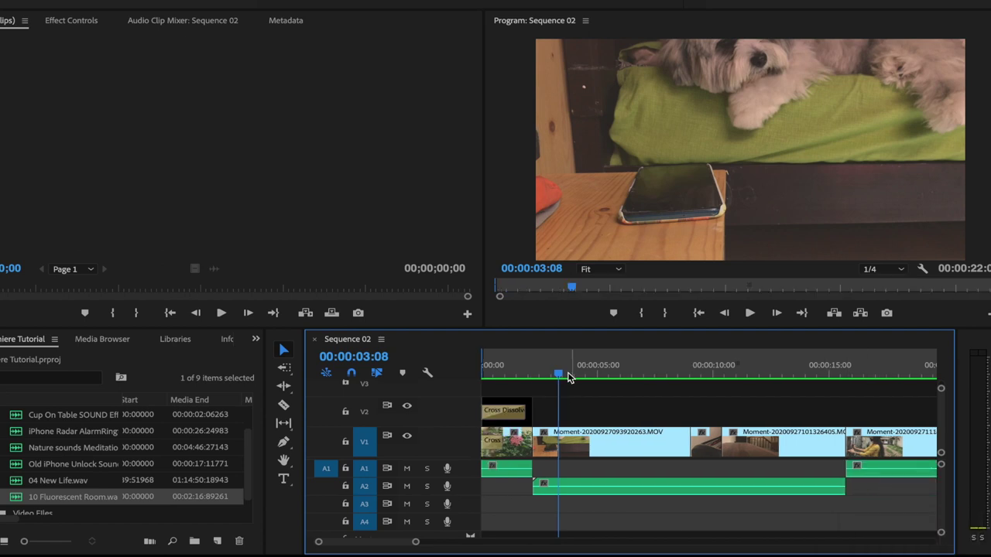
left_click_drag(558, 377, 454, 381)
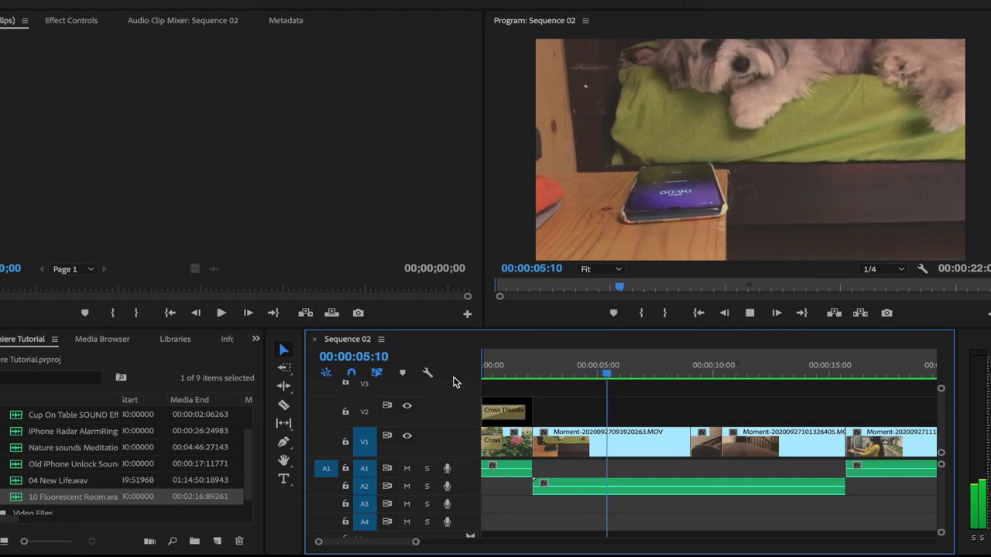
Step: Trim the Fluorescent Room audio's head on A2, extend its end to the last A1 clip, then preview
key("space")
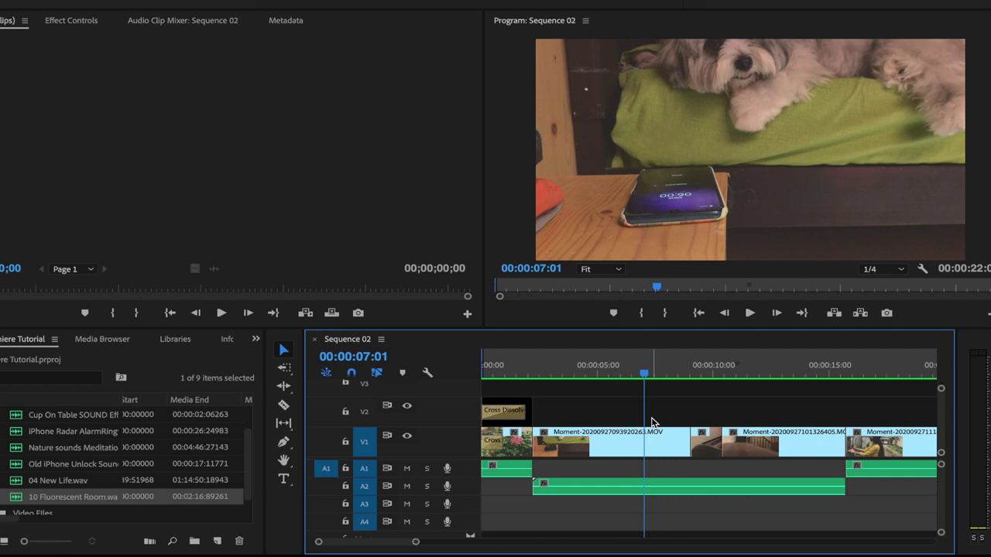
mouse_move(533, 486)
left_mouse_down()
mouse_move(591, 494)
mouse_move(576, 486)
left_mouse_up()
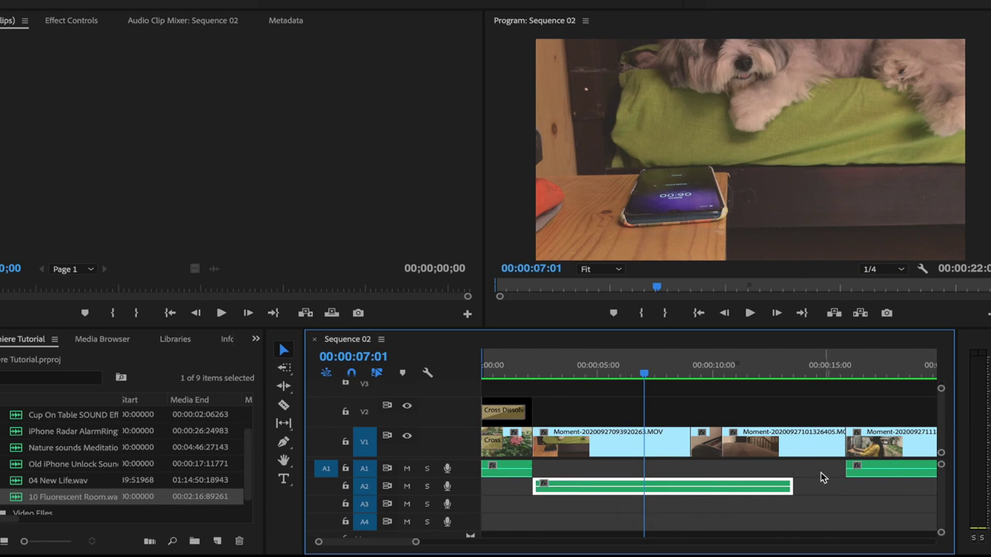
left_click_drag(791, 486, 844, 488)
left_click(516, 377)
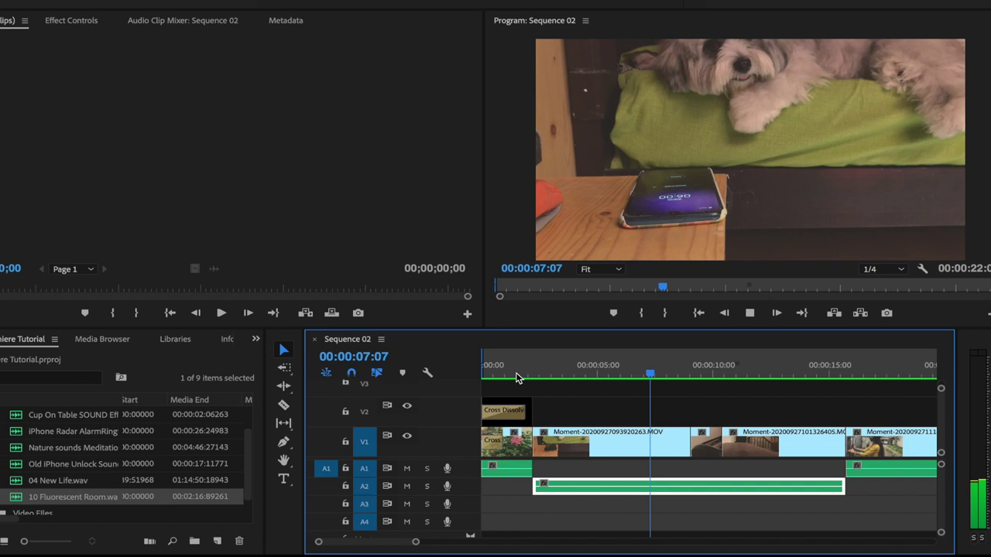
key("space")
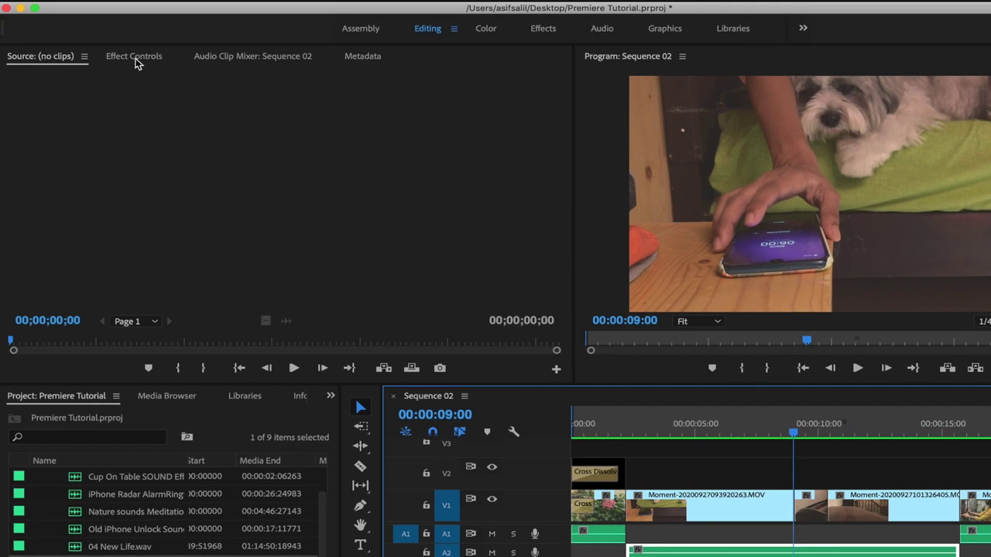
Step: Lower the 10 Fluorescent Room.wav Volume Level in Effect Controls to -6.6 dB while previewing
left_click(125, 55)
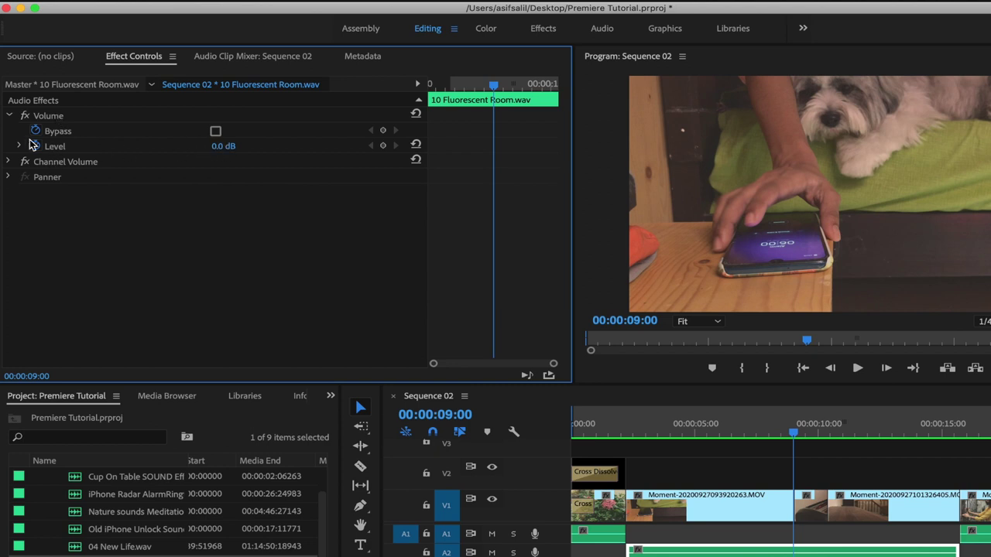
left_click(19, 146)
left_click_drag(327, 181, 329, 181)
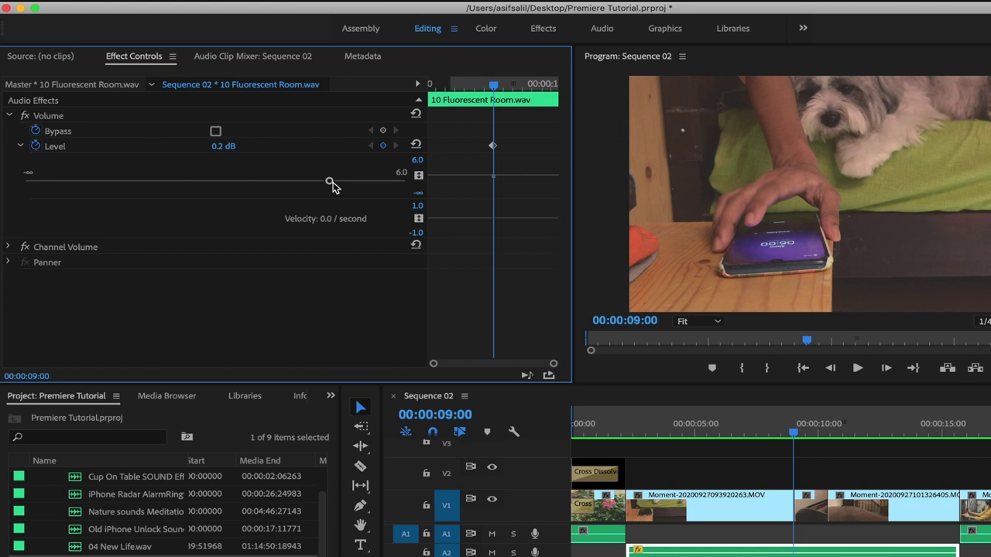
left_click(646, 434)
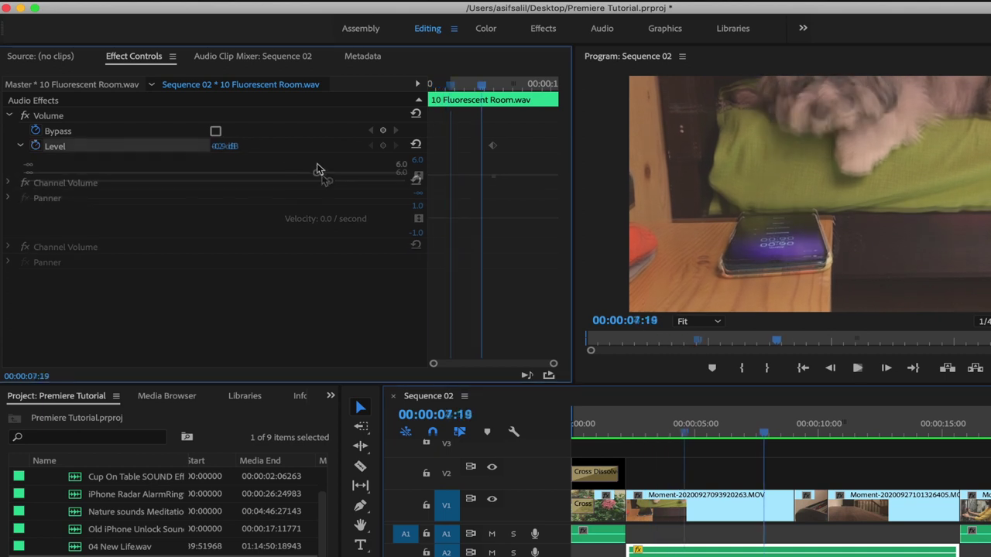
left_click_drag(317, 169, 272, 176)
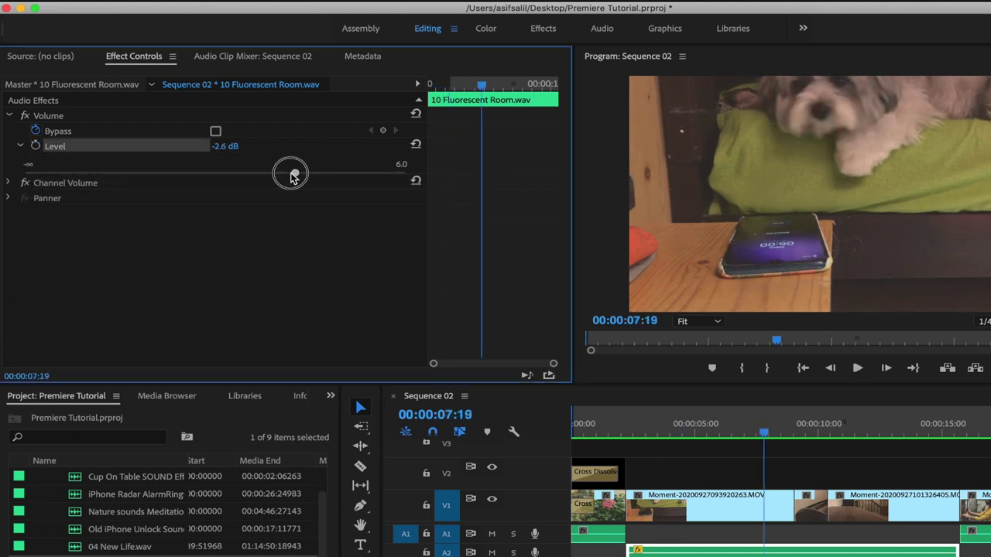
left_click(617, 433)
key("space")
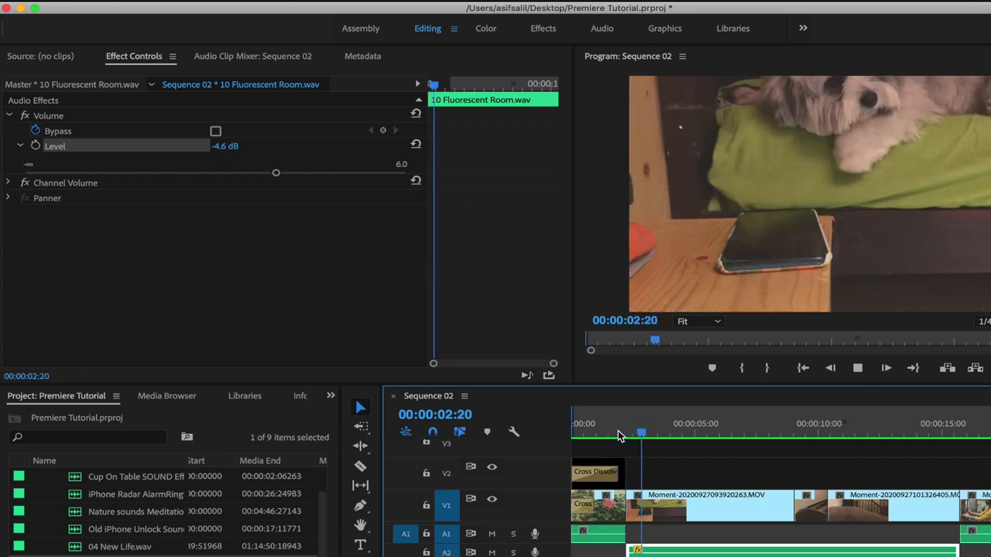
left_click_drag(276, 172, 254, 175)
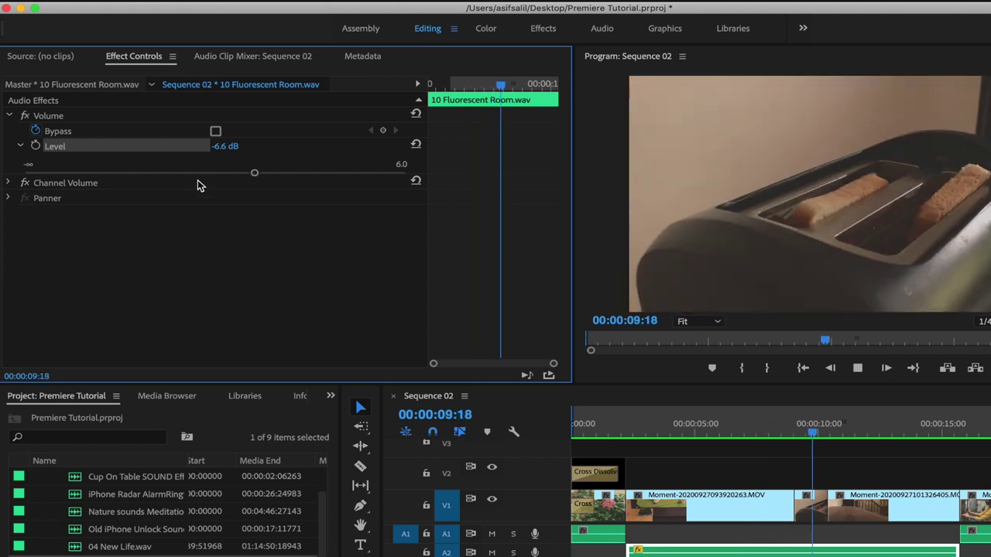
key("space")
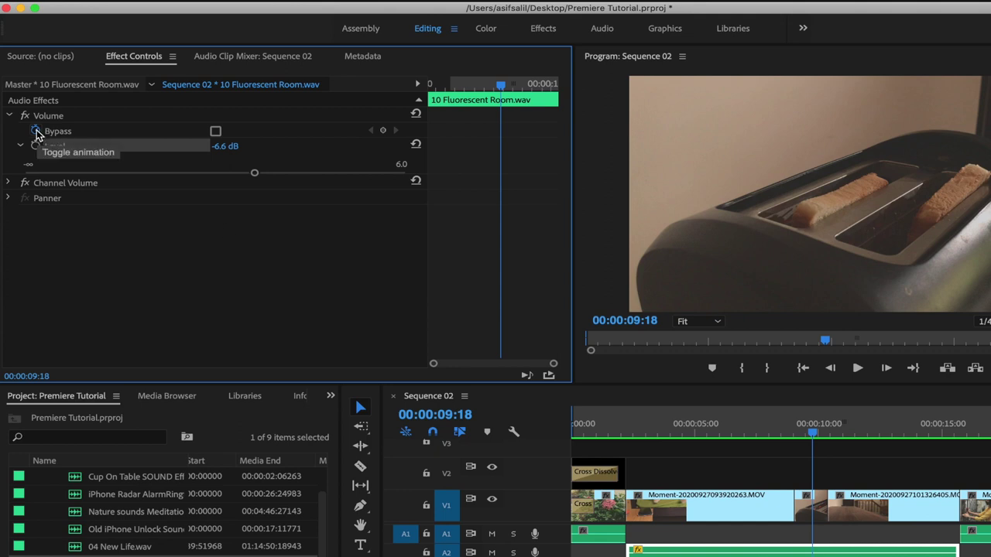
left_click(37, 133)
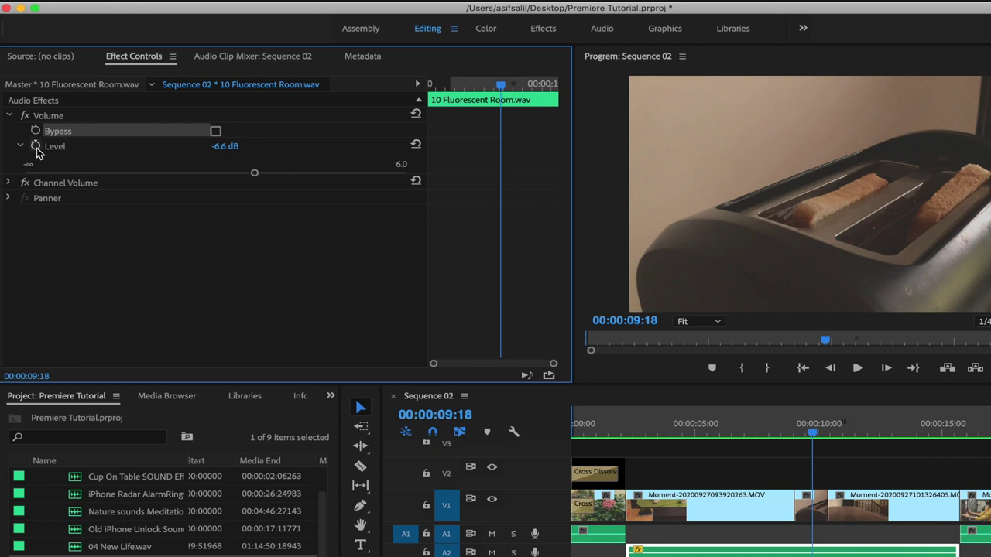
left_click(35, 146)
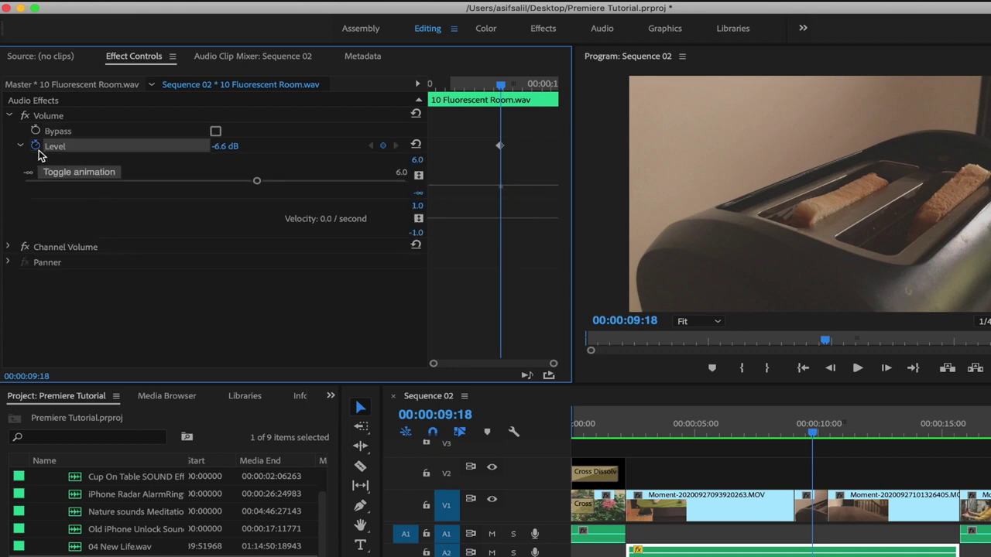
left_click(35, 146)
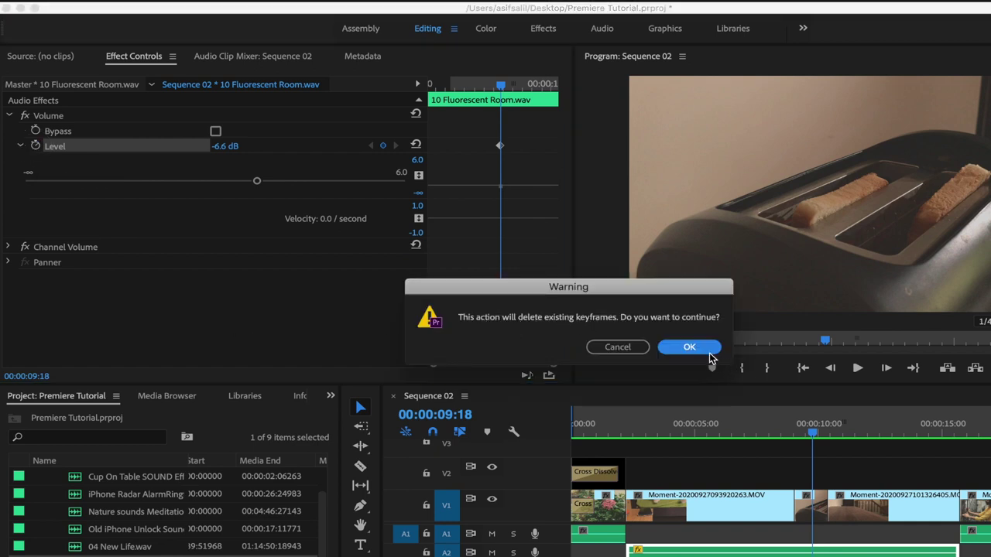
left_click(690, 347)
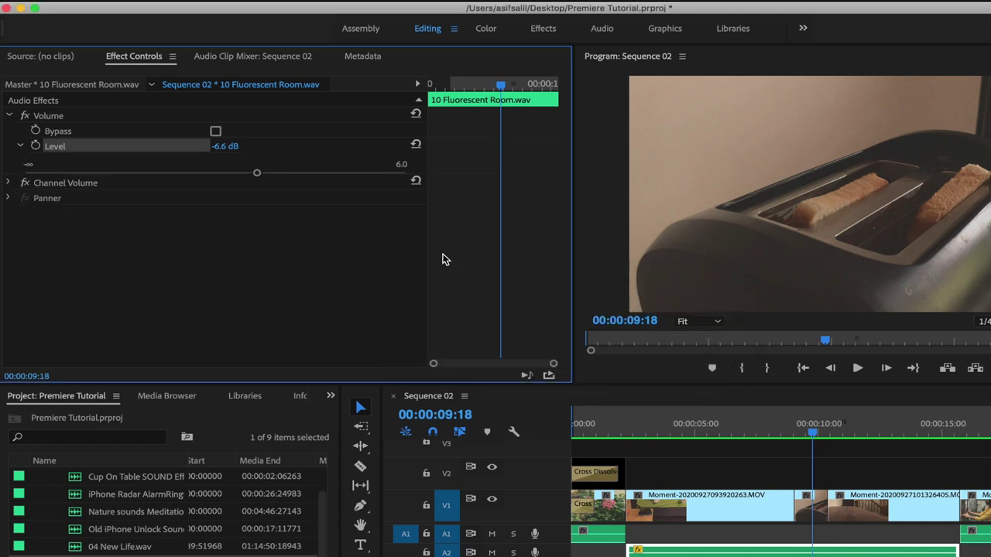
left_click_drag(685, 430, 632, 437)
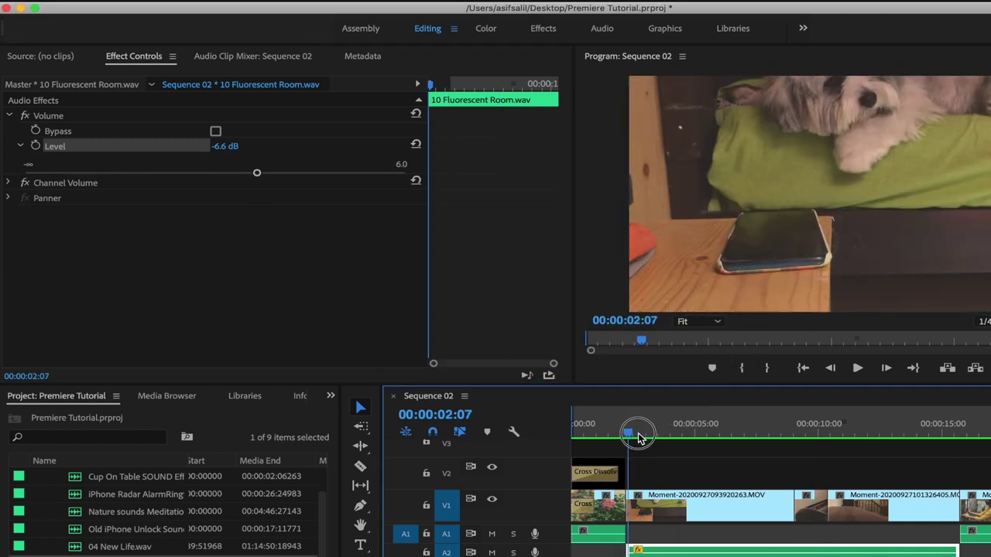
Step: Park the playhead at 00:00:03:11, the frame where the phone lights up
left_click_drag(632, 437, 657, 439)
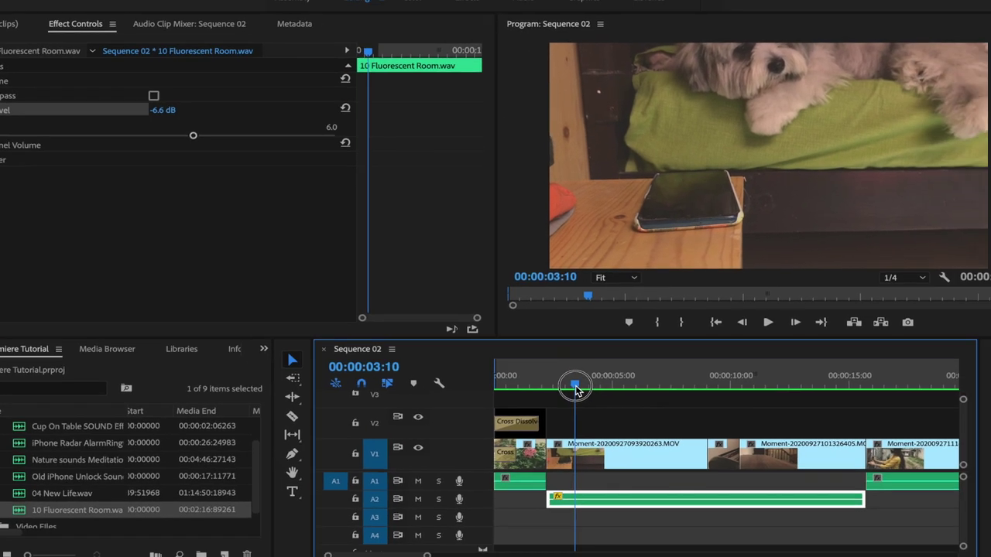
left_click_drag(577, 391, 572, 387)
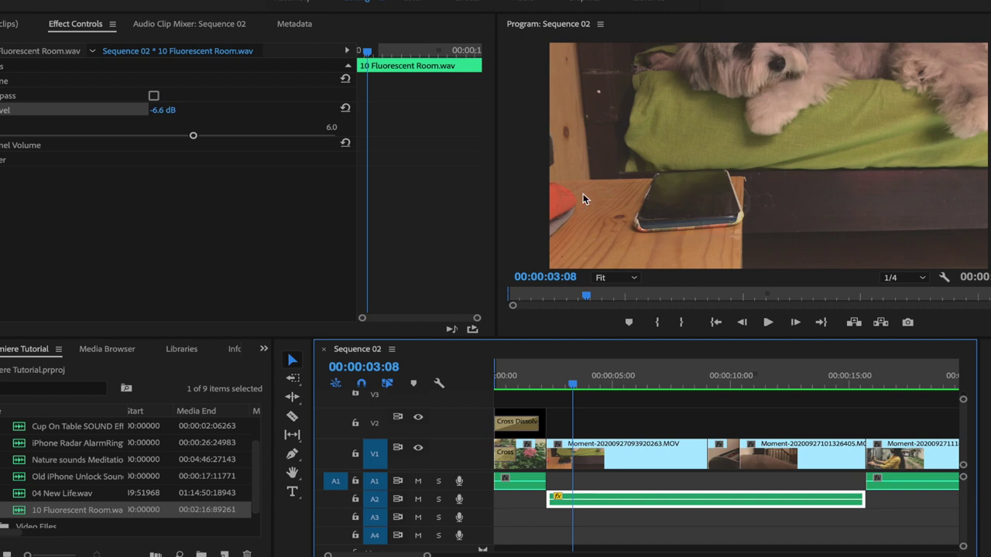
key("Right")
key("Right")
key("Right")
key("Right")
key("Left")
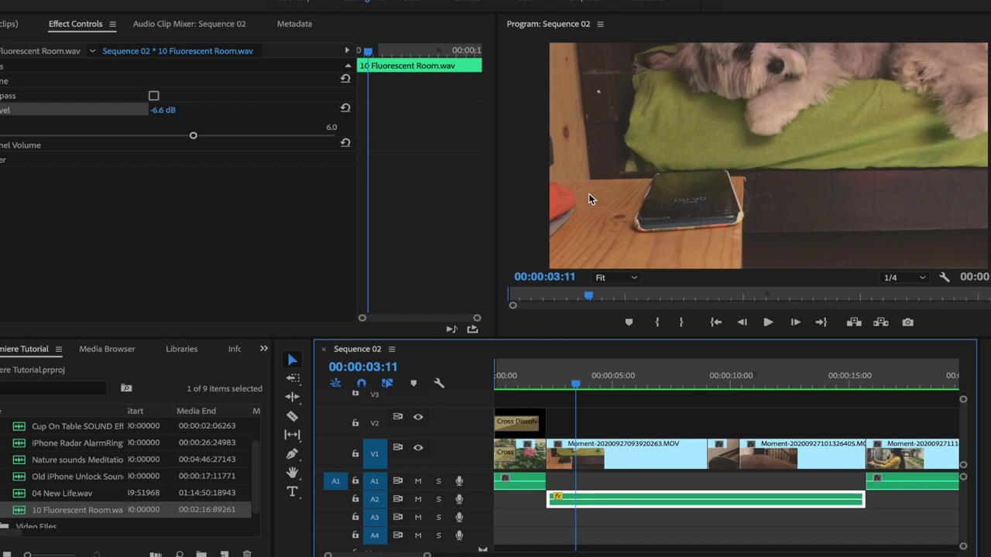
Step: Place the iPhone Radar AlarmRingtone sound on track A3 at the playhead
left_click(64, 450)
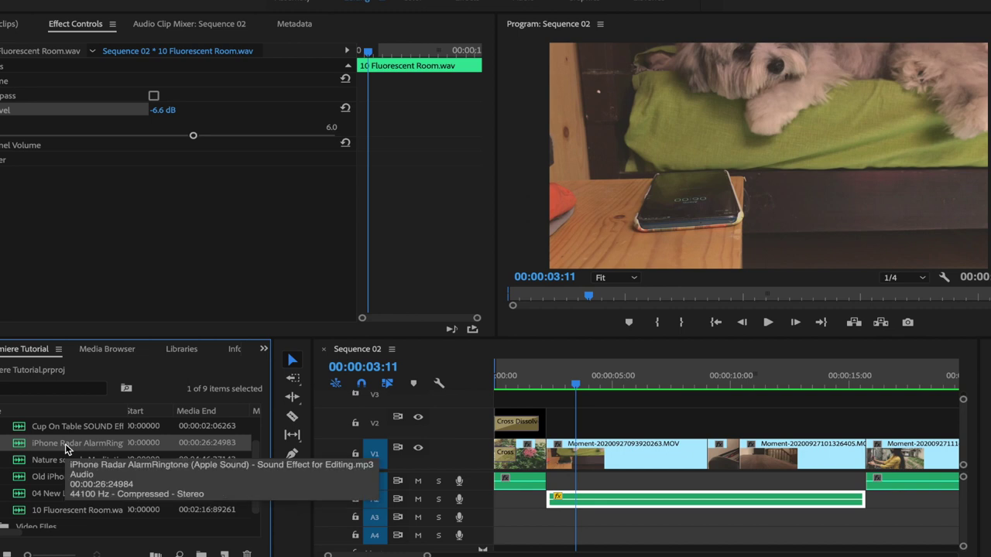
mouse_move(65, 444)
left_mouse_down()
mouse_move(590, 488)
mouse_move(582, 521)
left_mouse_up()
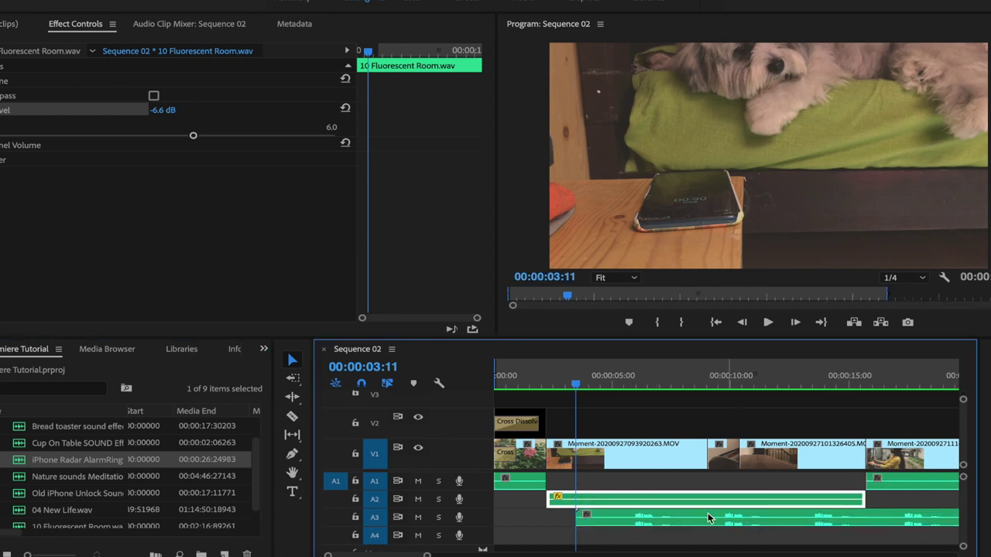
left_click(638, 524)
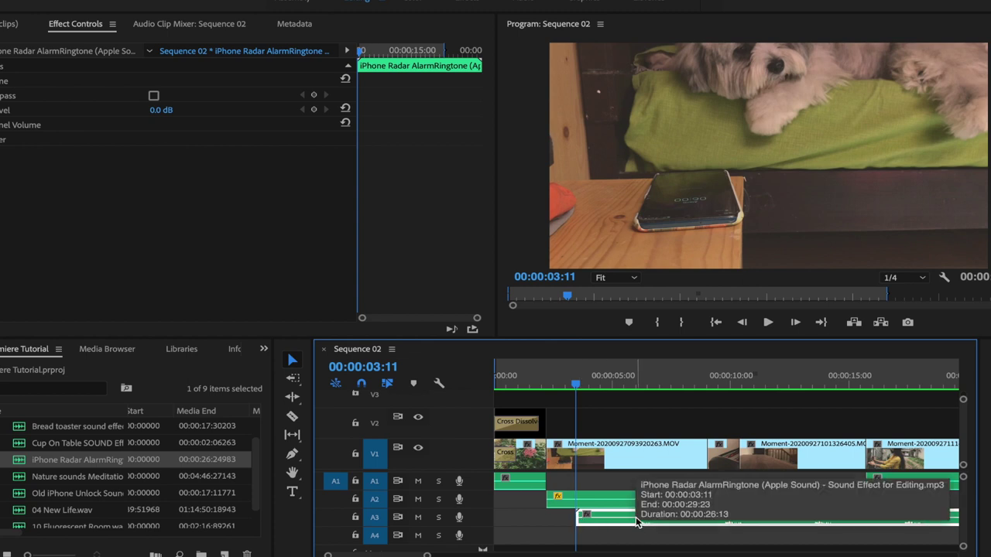
Step: Trim the alarm clip's head on A3 and slide it near the playhead, then play to check timing
left_click_drag(579, 517, 628, 533)
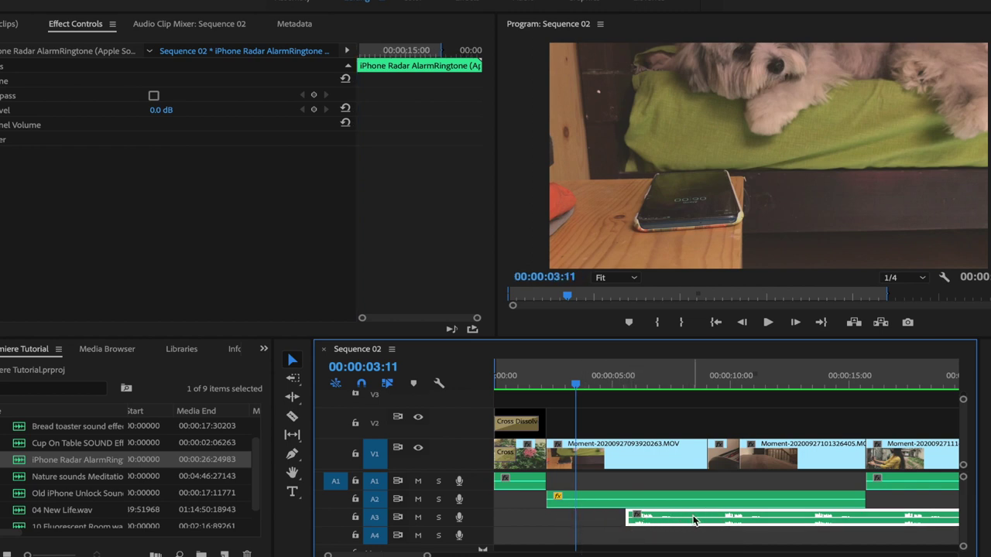
left_click_drag(686, 519, 640, 522)
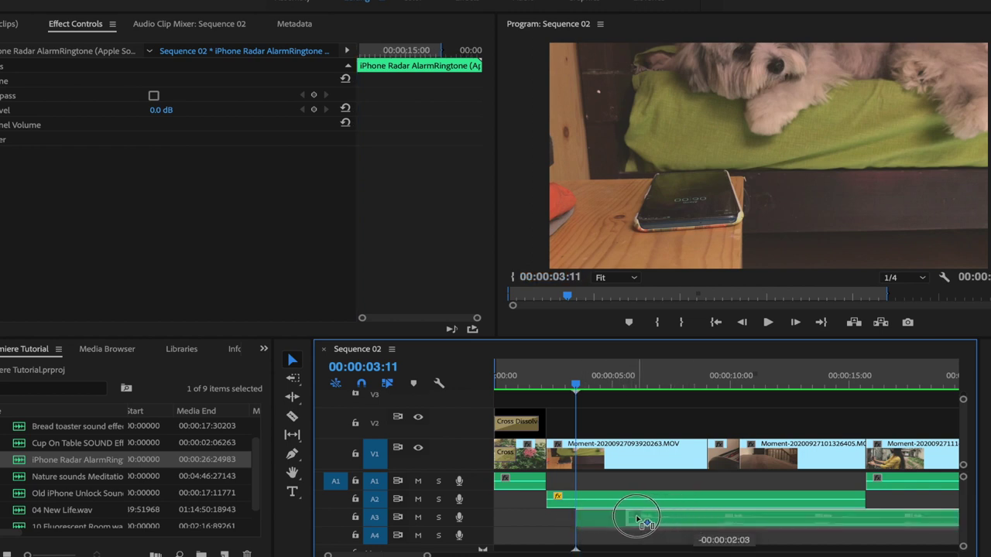
left_click_drag(640, 521, 638, 522)
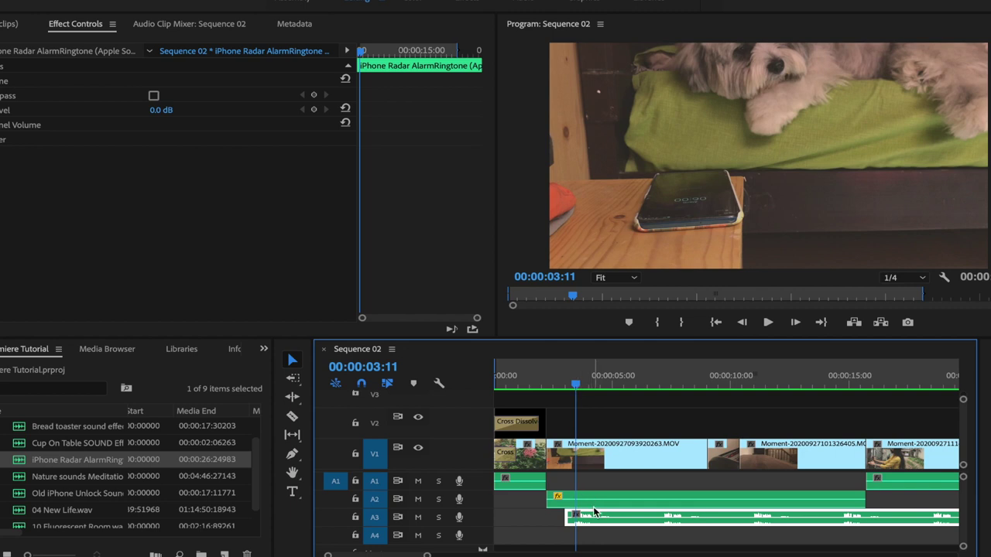
mouse_move(590, 519)
left_mouse_down()
mouse_move(632, 522)
mouse_move(559, 517)
left_mouse_up()
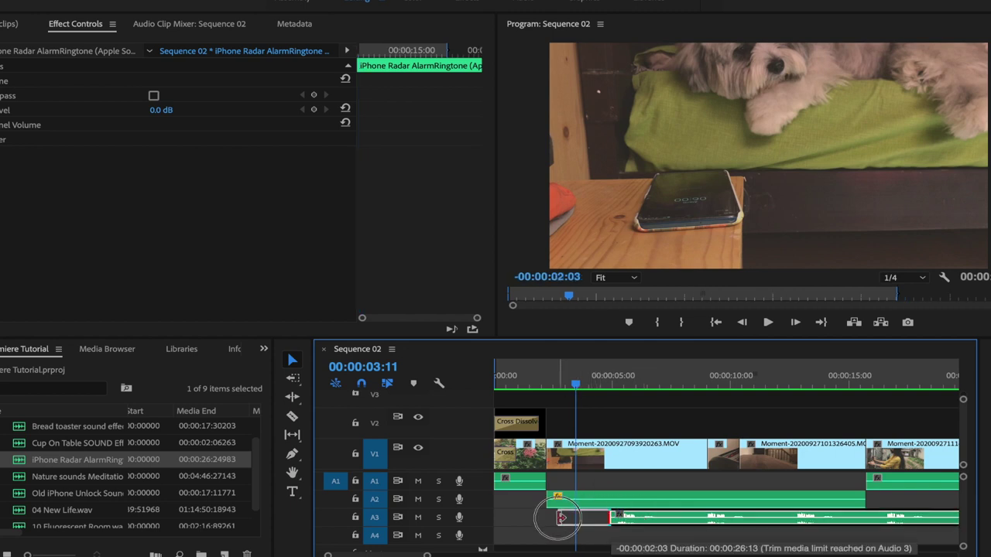
left_click_drag(622, 519, 640, 520)
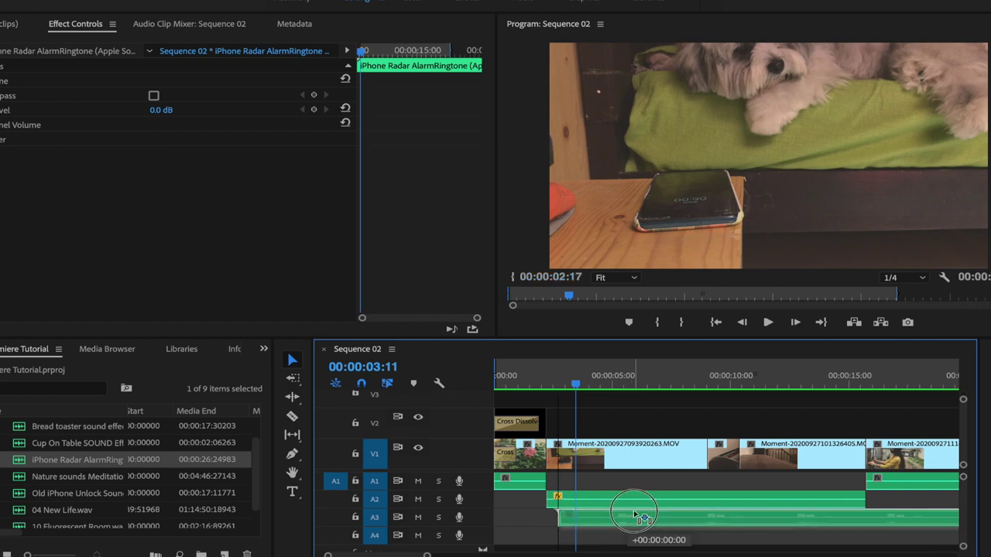
left_click(557, 385)
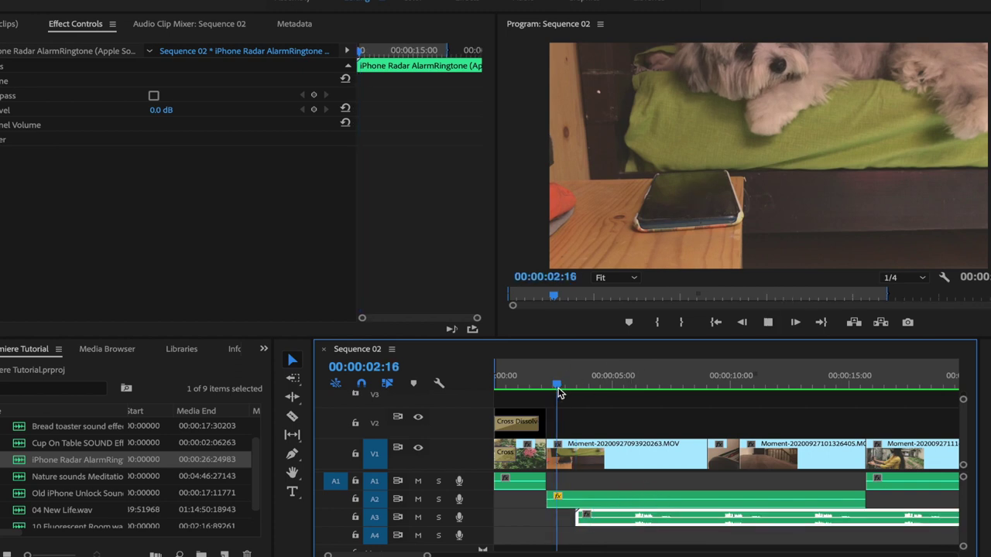
key("space")
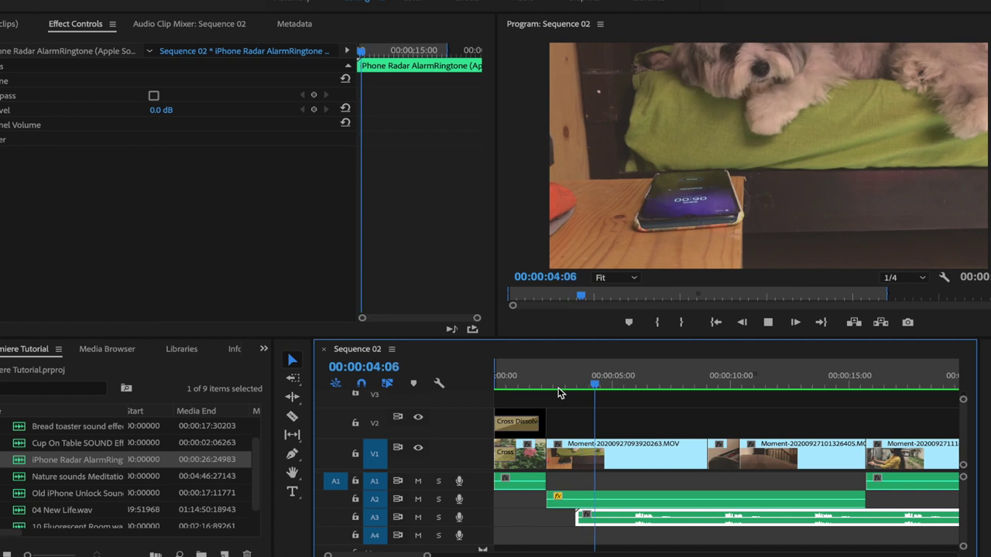
key("space")
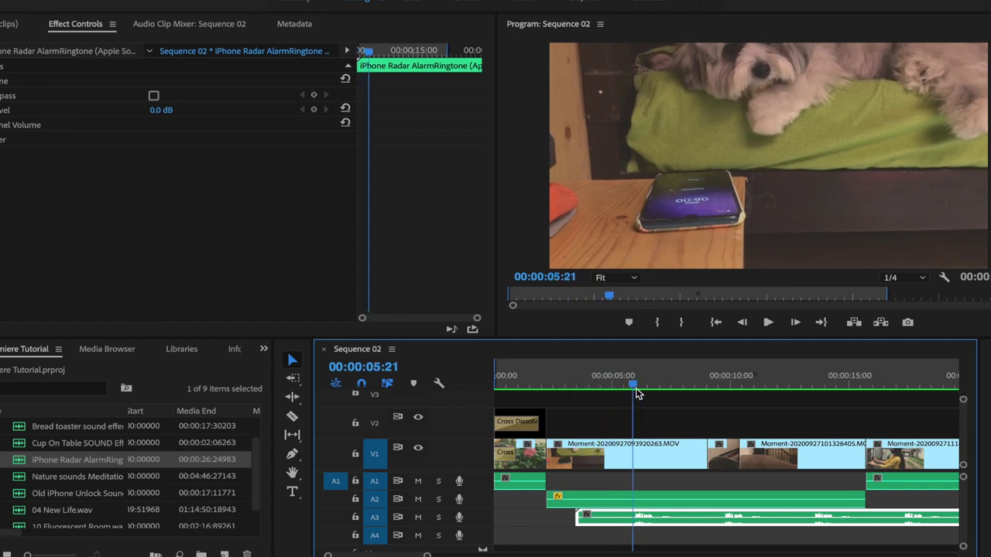
Step: Re-trim and reposition the alarm clip to start at 00:00:03:00, then play from the start
left_click_drag(634, 387, 571, 389)
key("Right")
key("Right")
key("Right")
key("Right")
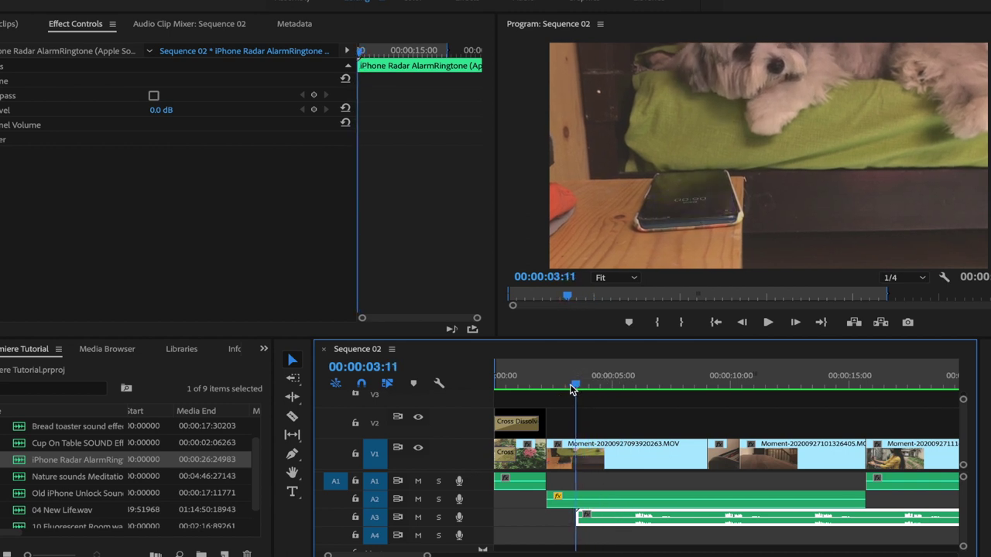
key("Right")
key("Left")
left_click_drag(619, 517, 559, 517)
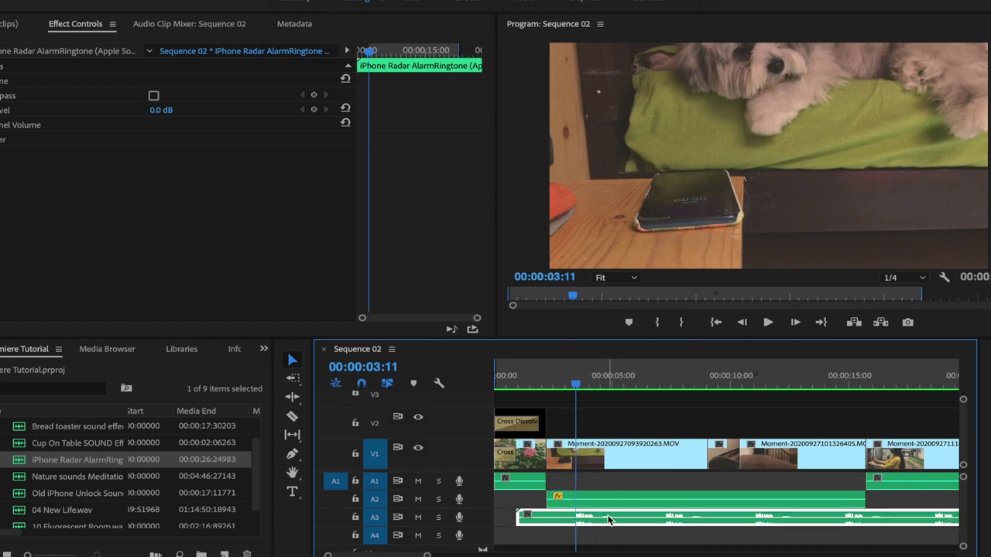
left_click_drag(519, 518, 566, 518)
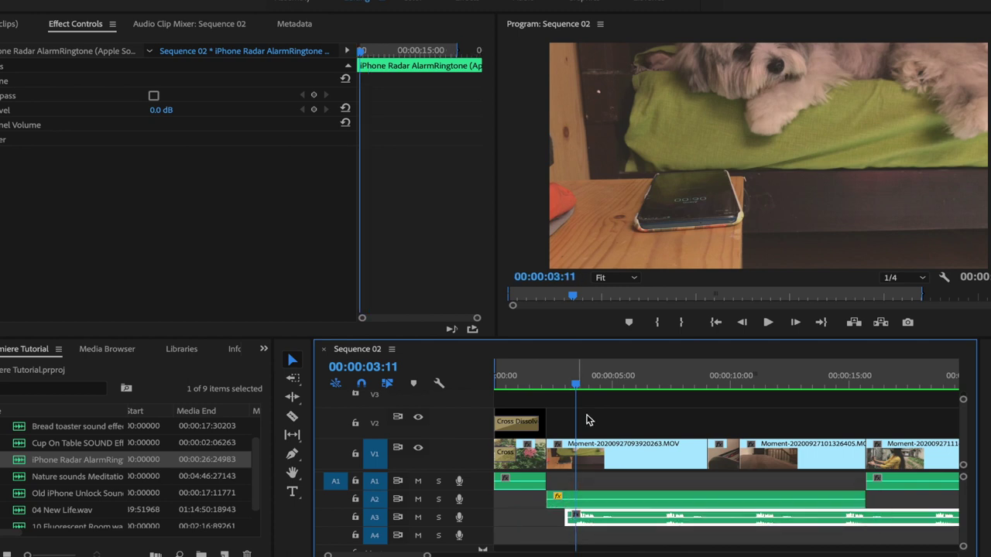
left_click_drag(576, 388, 474, 383)
key("space")
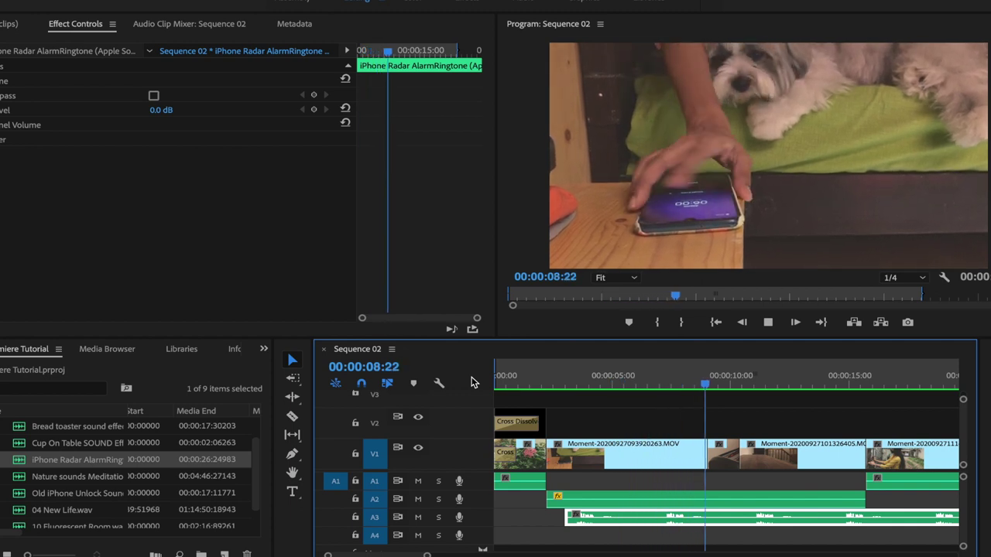
key("space")
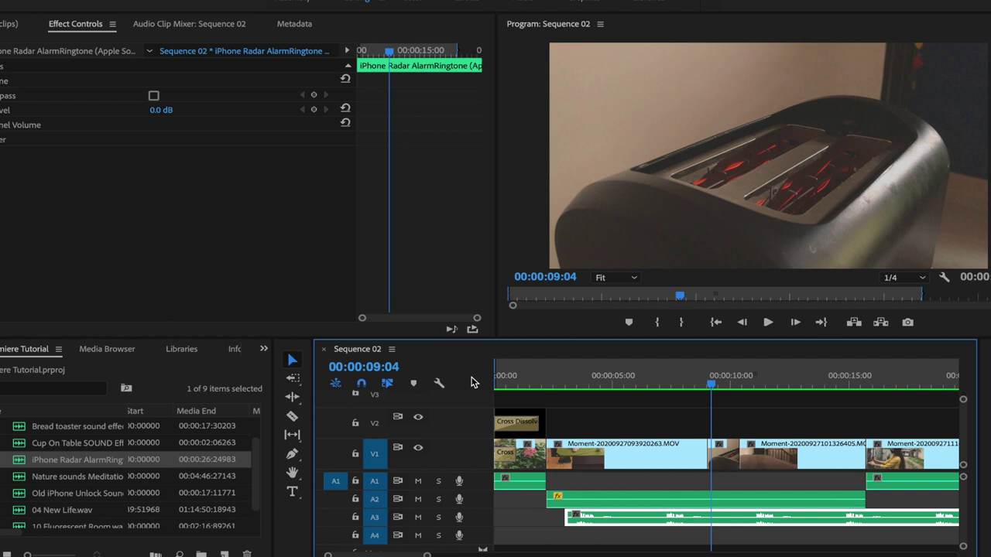
Step: Cue the playhead on the phone tap at frame 00:00:08:20
scroll(704, 536, "down", 1)
left_click_drag(710, 391, 697, 393)
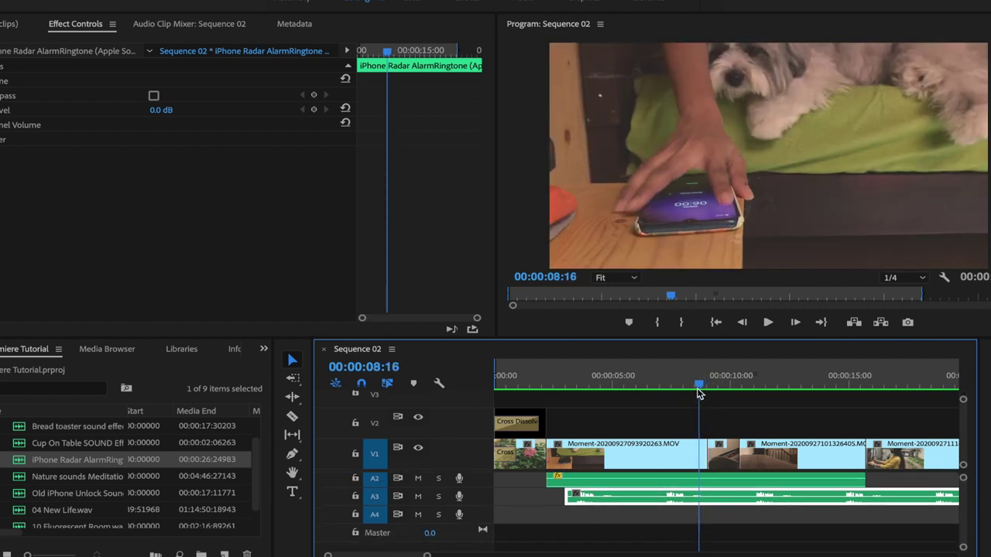
key("Right")
key("Right")
key("Right")
key("Right")
key("Right")
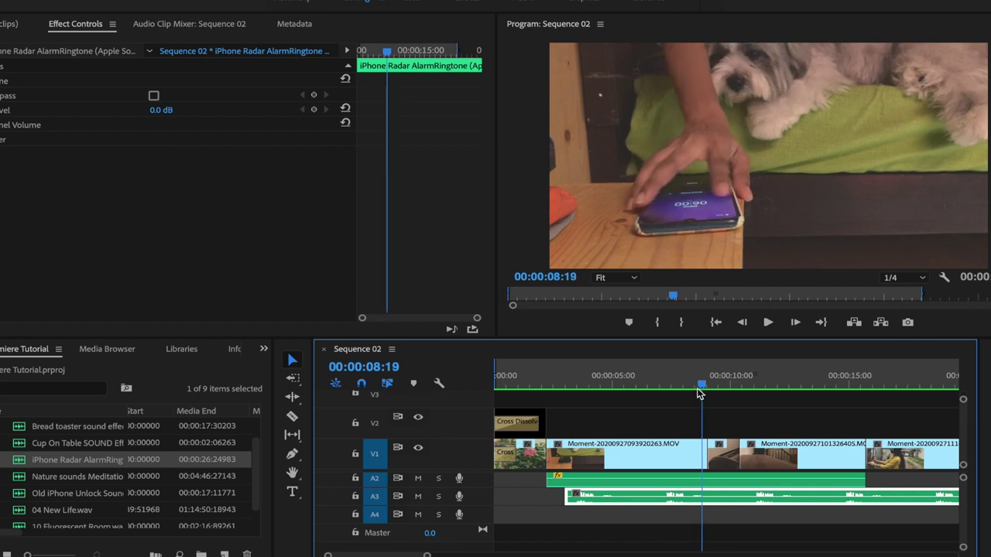
key("Right")
key("Left")
key("Right")
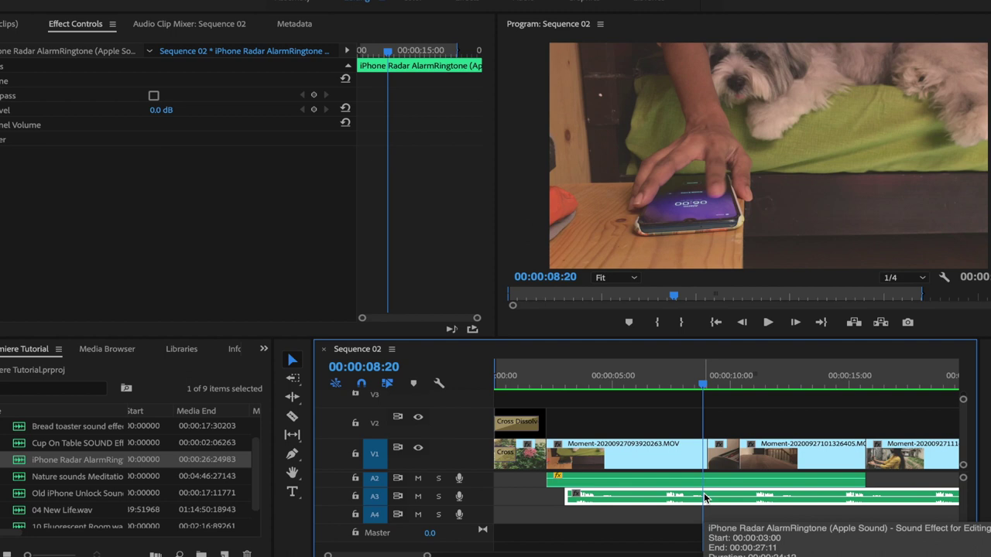
left_click(292, 416)
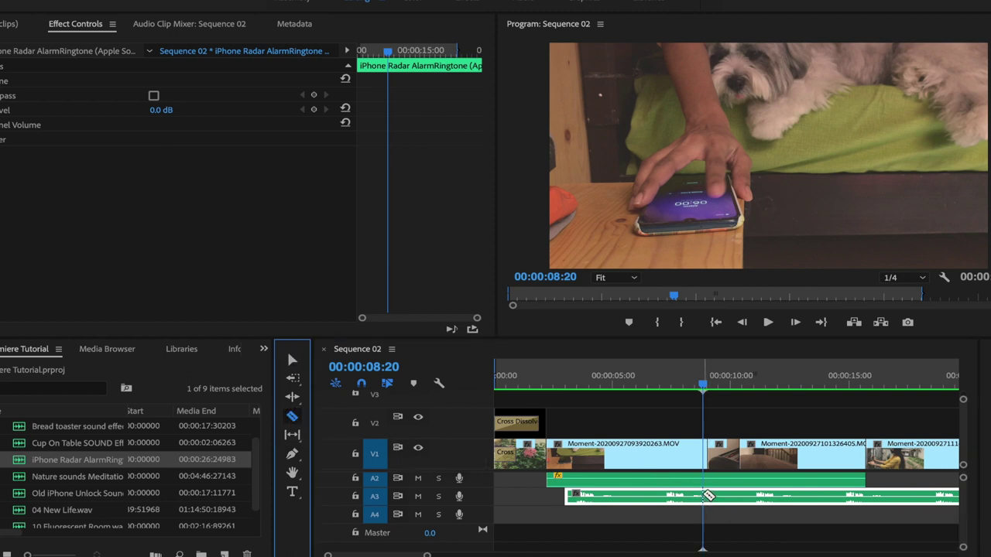
Step: Cut the alarm clip at the phone tap and delete the leftover piece on A3
left_click(708, 496)
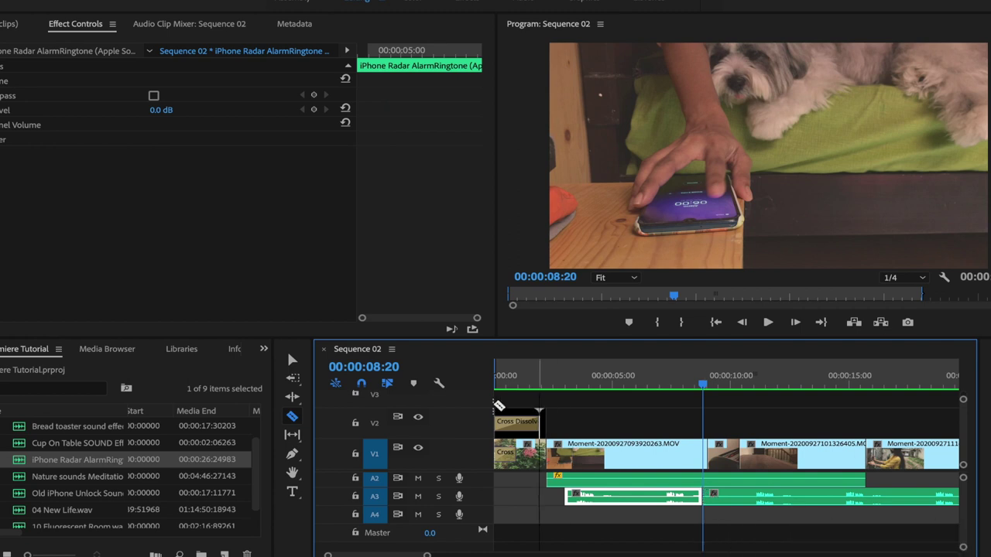
left_click(294, 361)
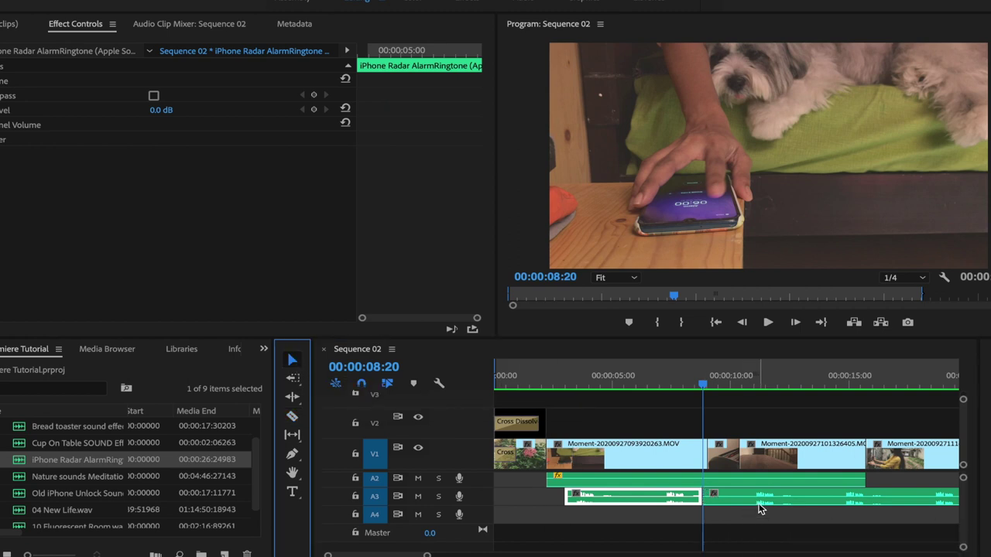
left_click(734, 496)
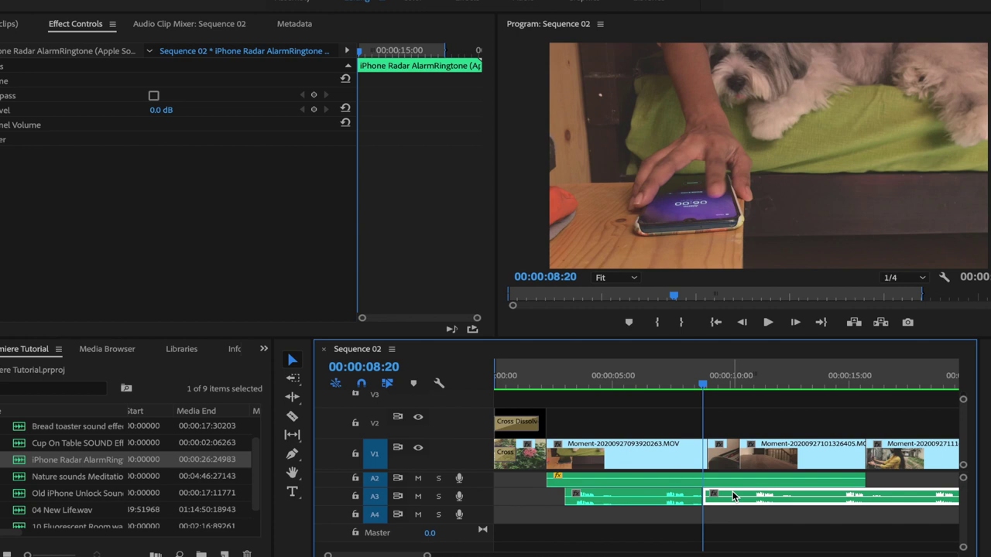
key("Delete")
Step: Replay the alarm ending and scrub back to the exact phone-tap frame
left_click_drag(704, 384, 640, 391)
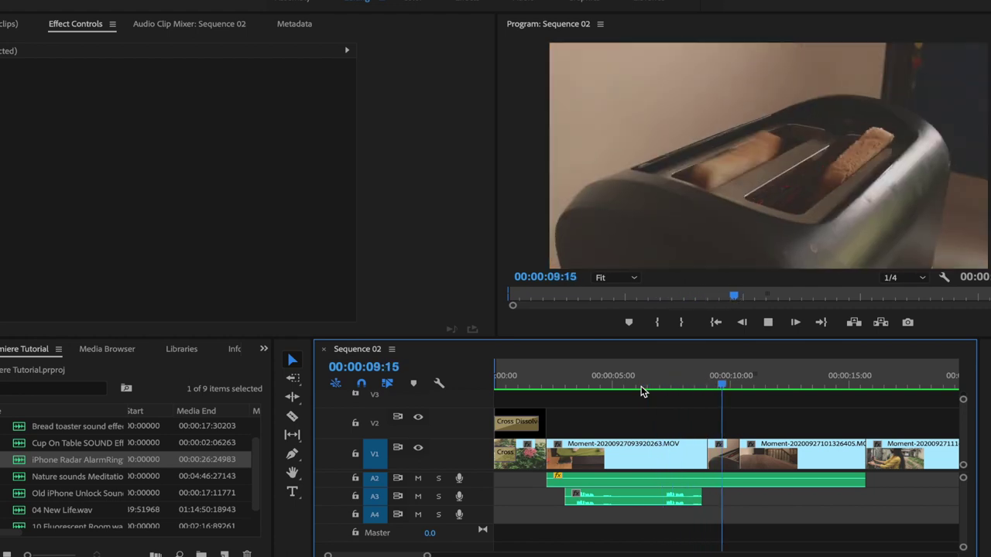
key("space")
left_click_drag(678, 390, 698, 390)
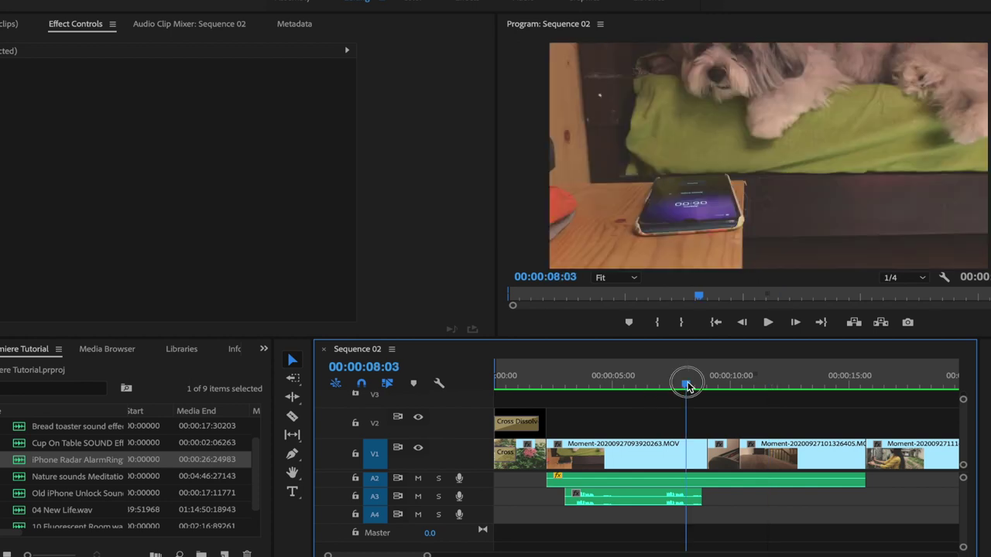
left_click_drag(697, 389, 704, 387)
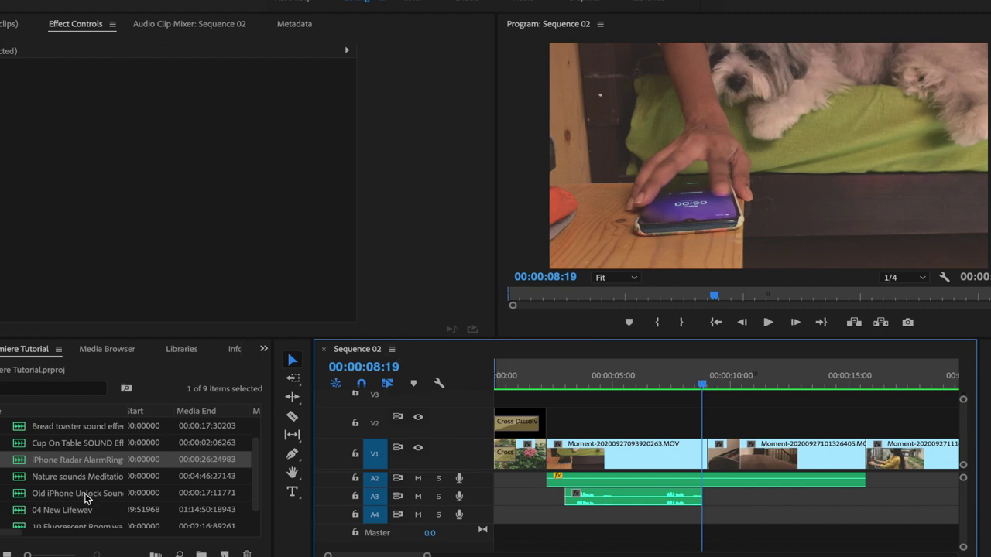
Step: Place the Old iPhone Unlock Sound Effect on track A4, shift it earlier and preview it
left_click(85, 494)
mouse_move(66, 495)
left_mouse_down()
mouse_move(655, 523)
mouse_move(614, 522)
left_mouse_up()
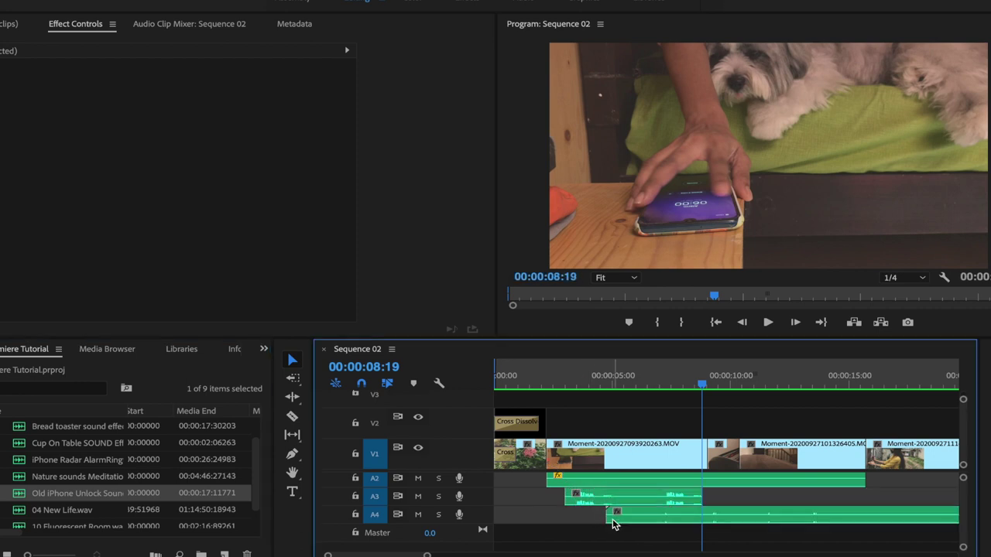
left_click_drag(693, 521, 664, 515)
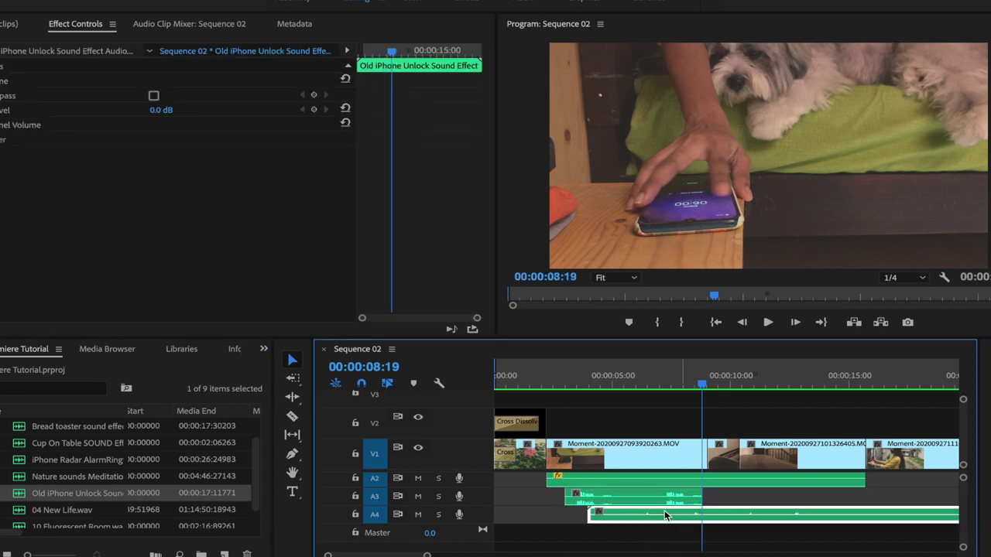
left_click(639, 383)
key("space")
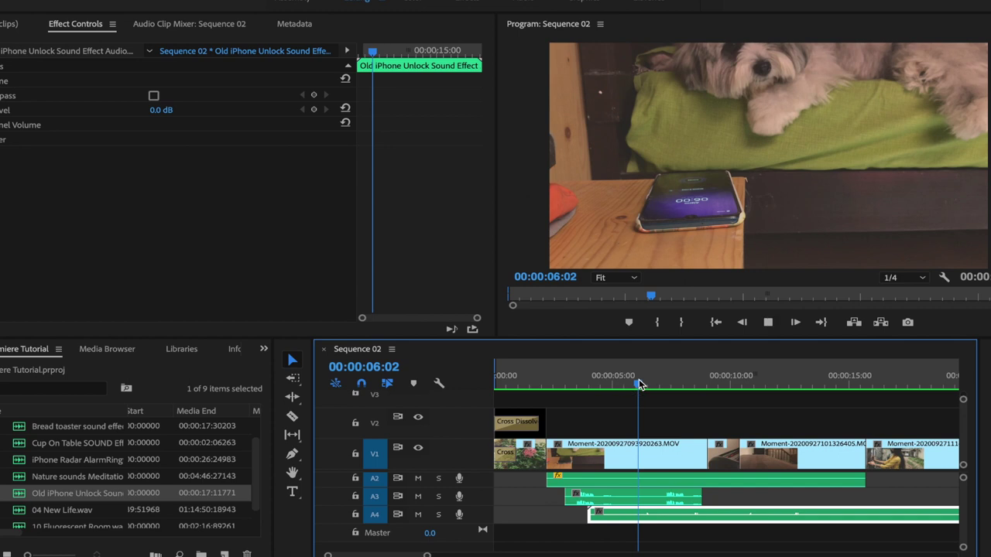
key("space")
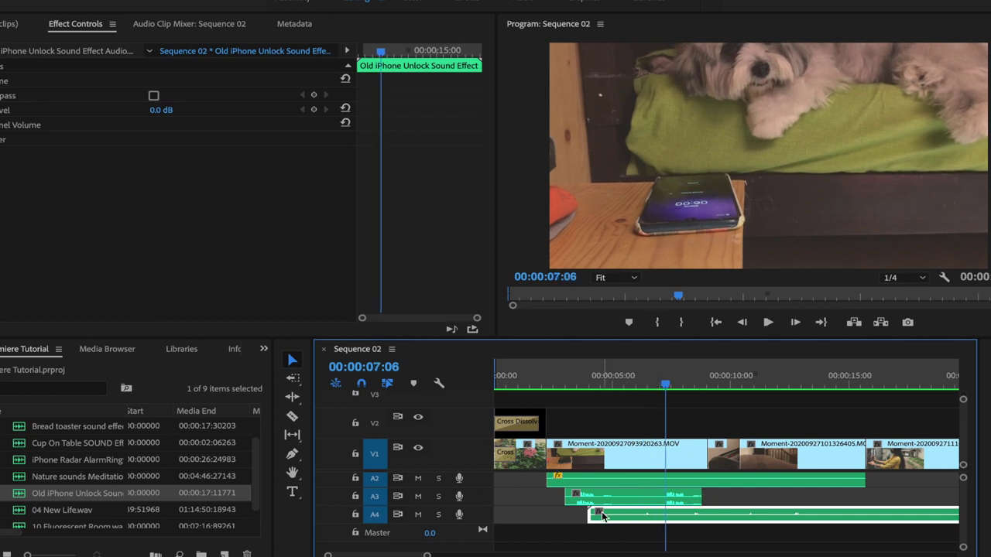
Step: Trim the unlock sound's start, enlarge the audio tracks, and scrub through it at the phone tap
left_click_drag(592, 517, 625, 516)
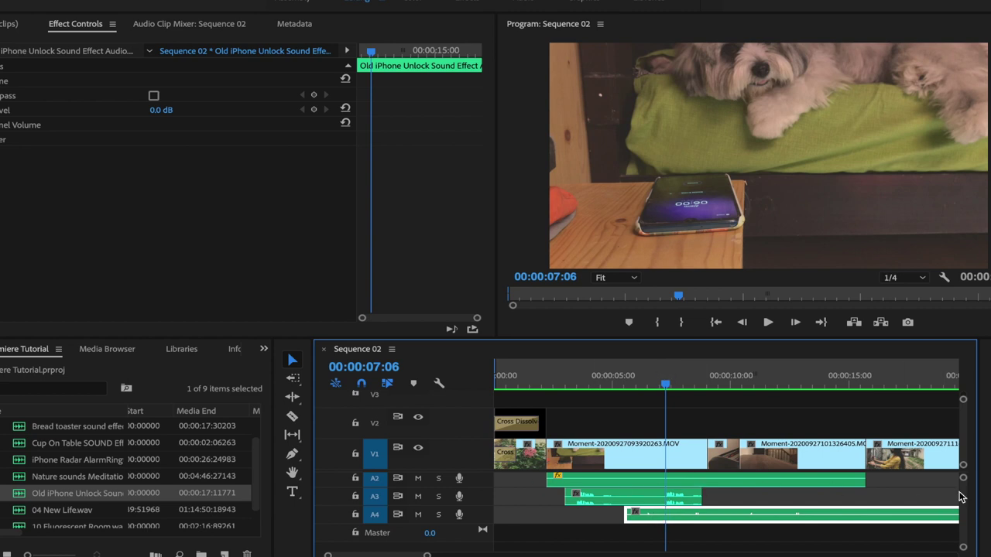
left_click_drag(963, 475, 964, 481)
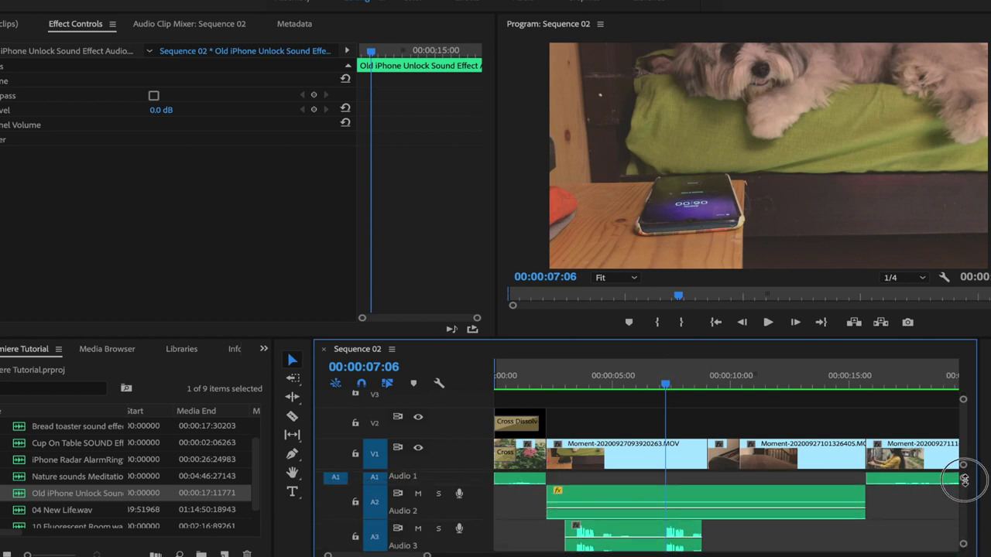
scroll(807, 500, "down", 3)
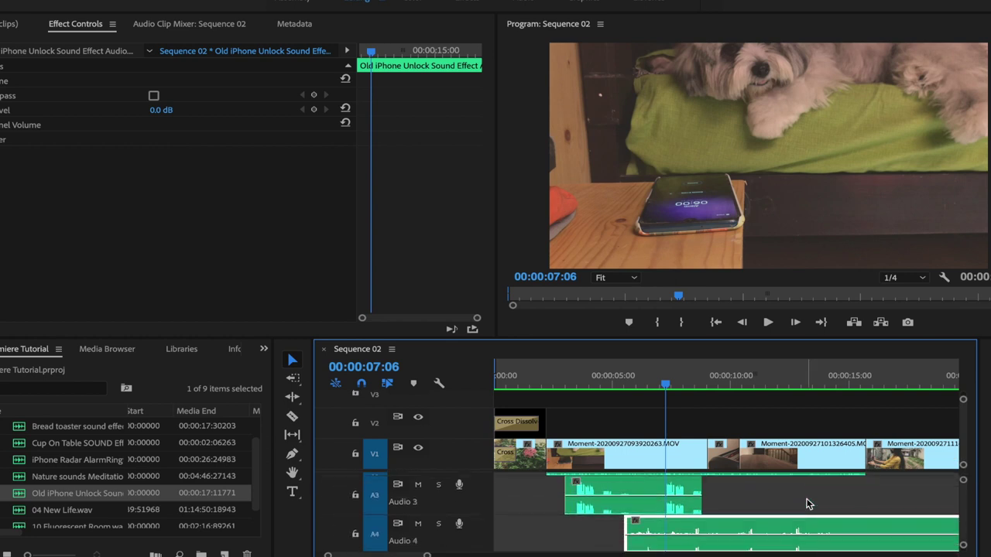
scroll(807, 504, "down", 2)
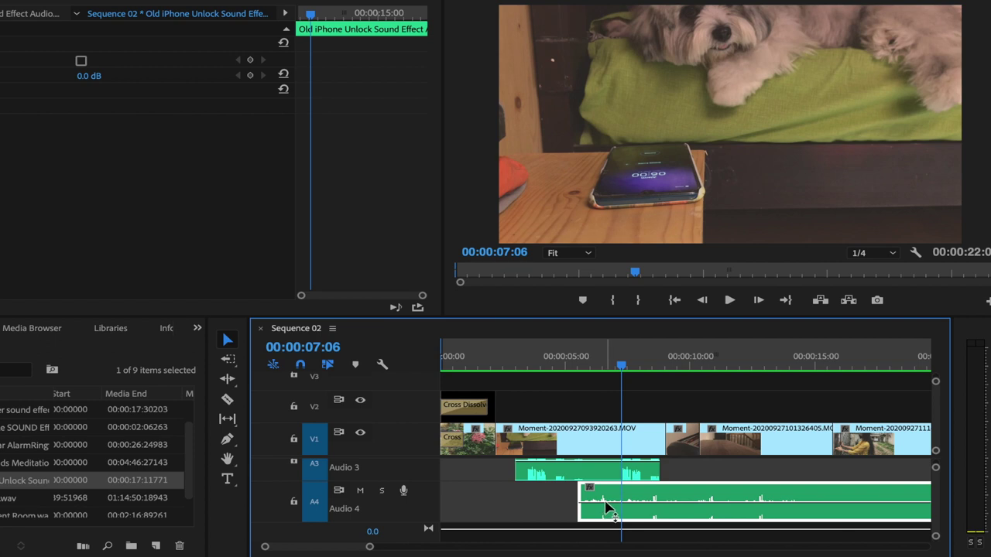
left_click(663, 369)
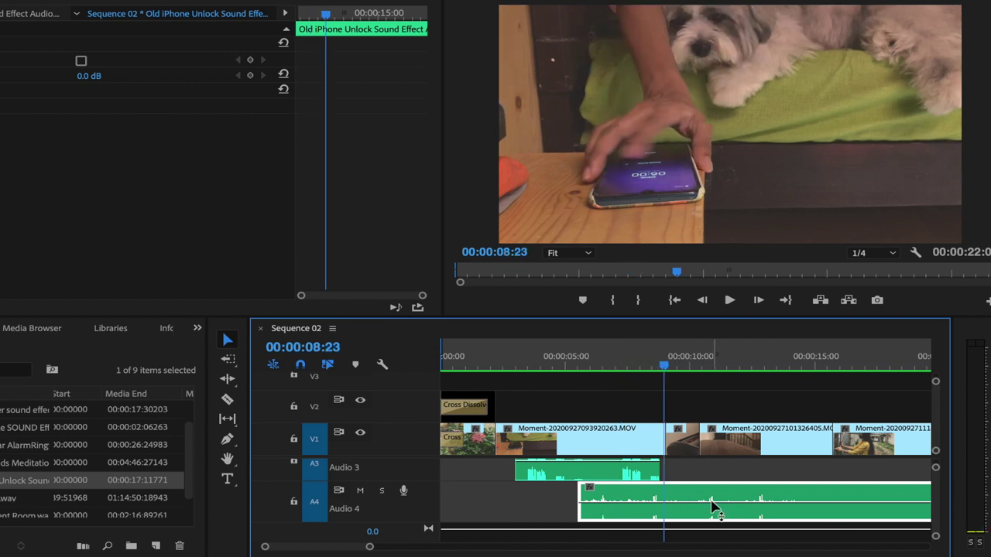
left_click_drag(663, 369, 692, 376)
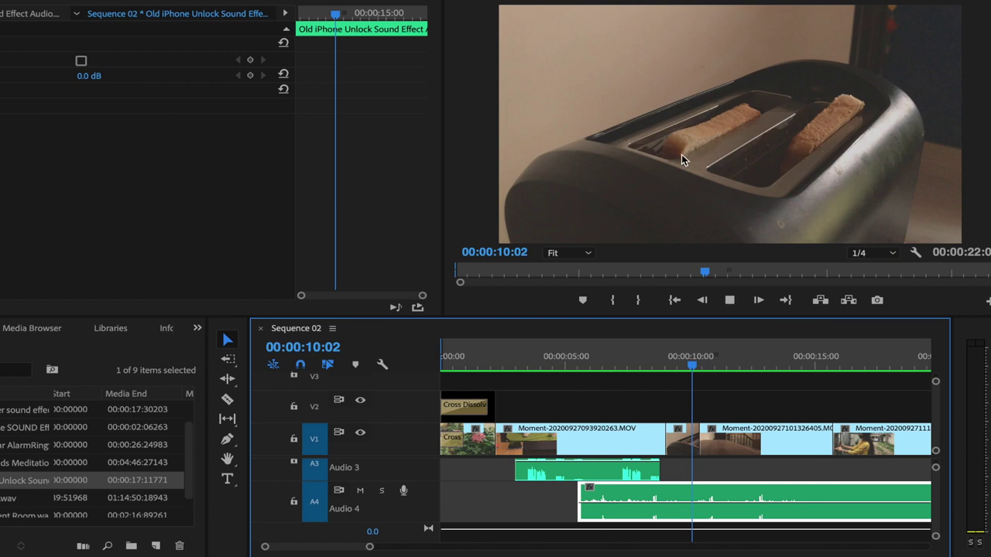
key("space")
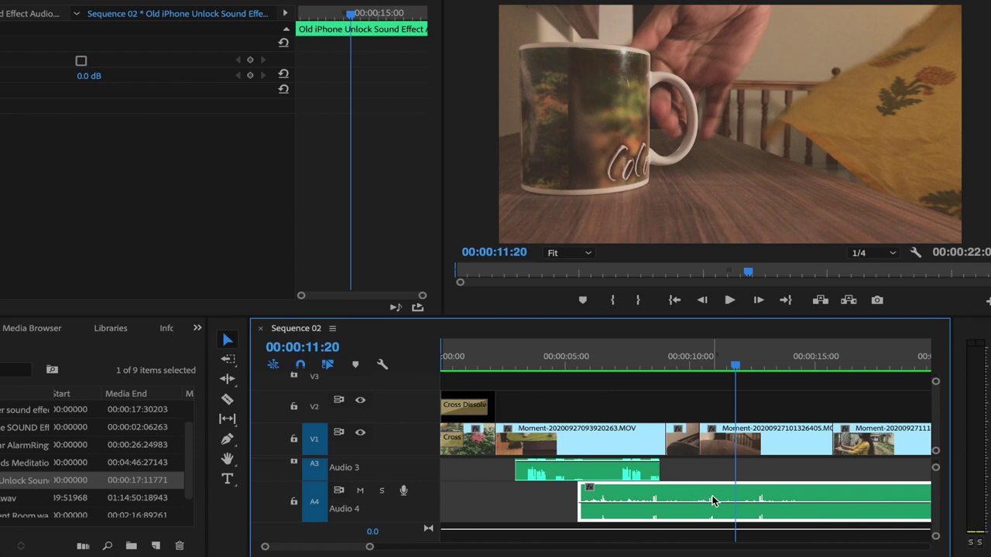
Step: Trim the unlock sound's head, cut it at 00:00:11:20 and delete the tail piece
left_click_drag(581, 503, 686, 504)
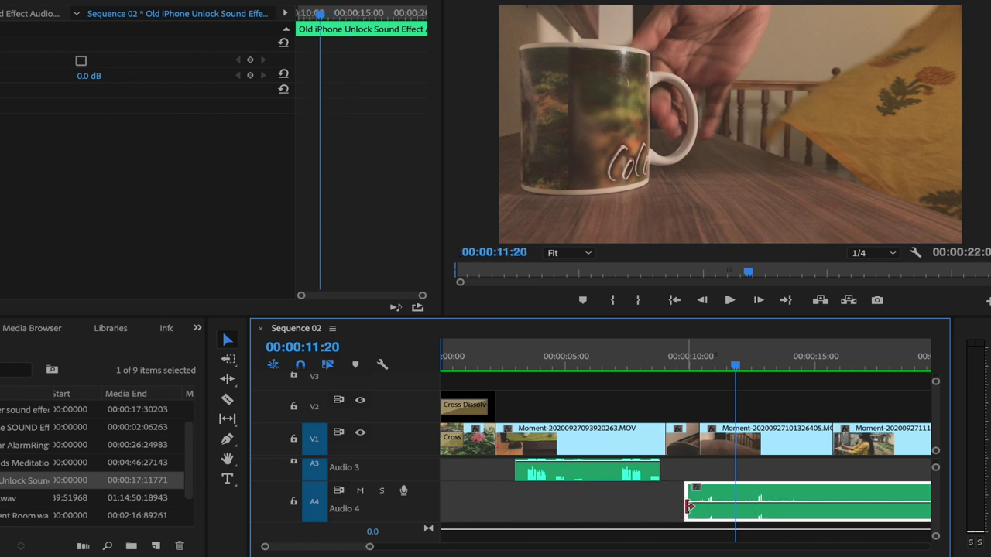
key("c")
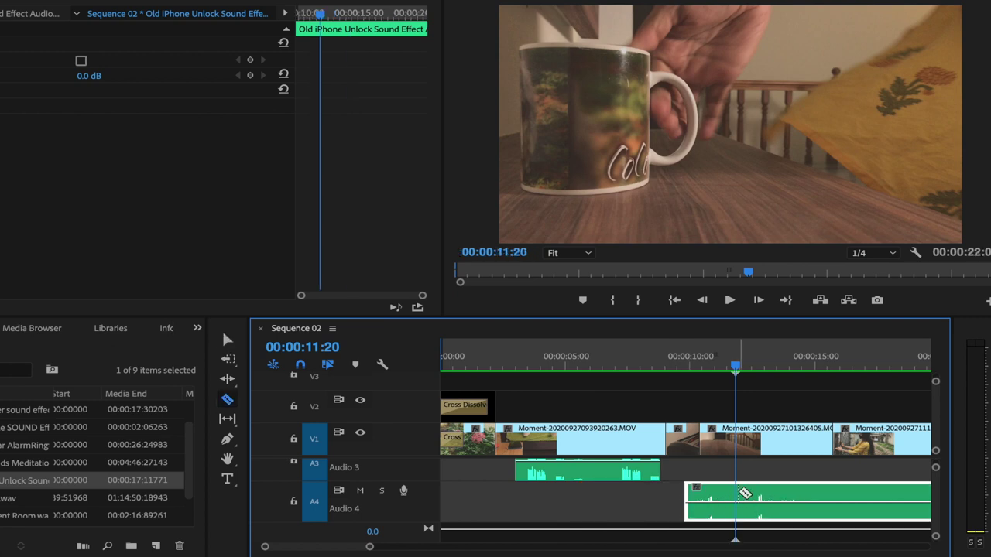
left_click(740, 494)
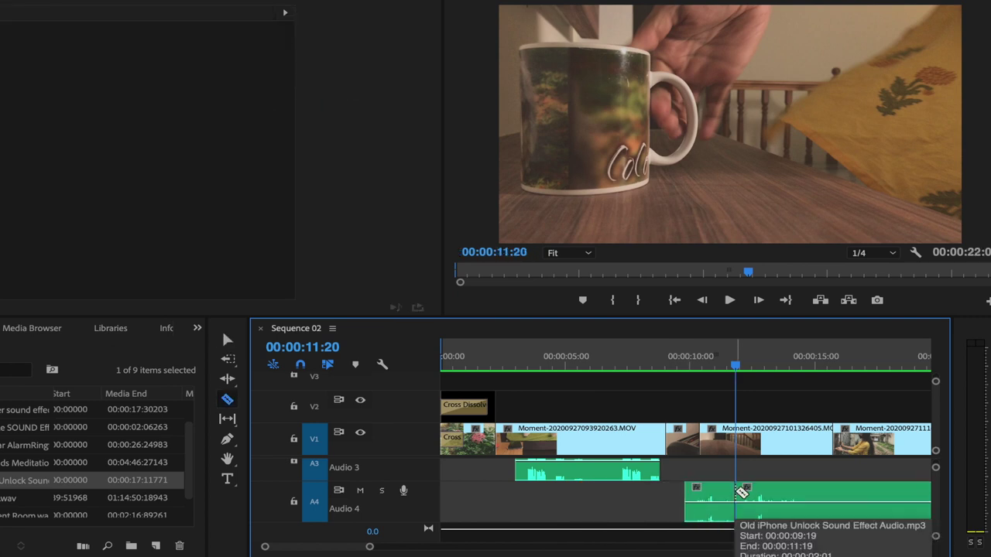
key("v")
left_click(789, 495)
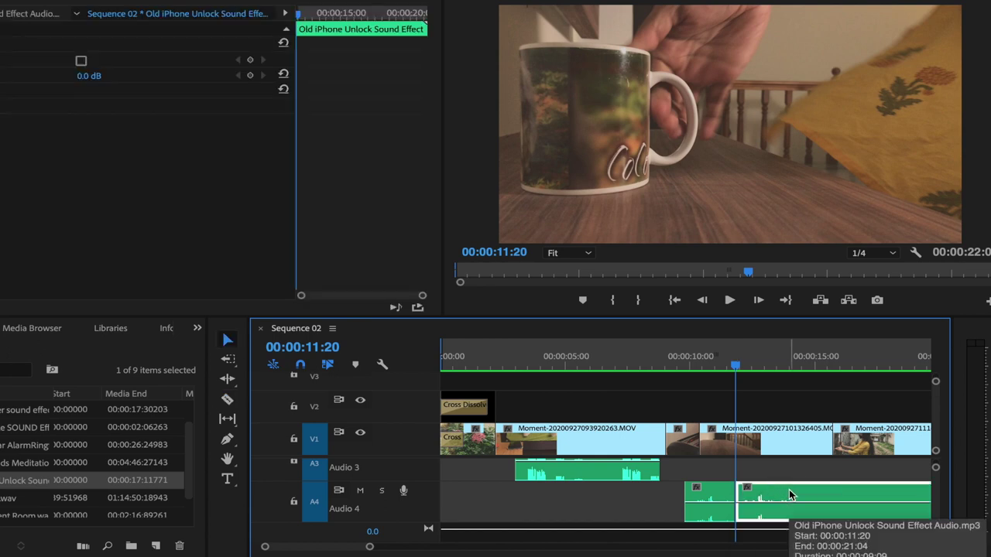
key("Delete")
Step: Find the phone-tap frame and align the unlock sound to run 00:00:07:21–00:00:09:21
left_click(642, 368)
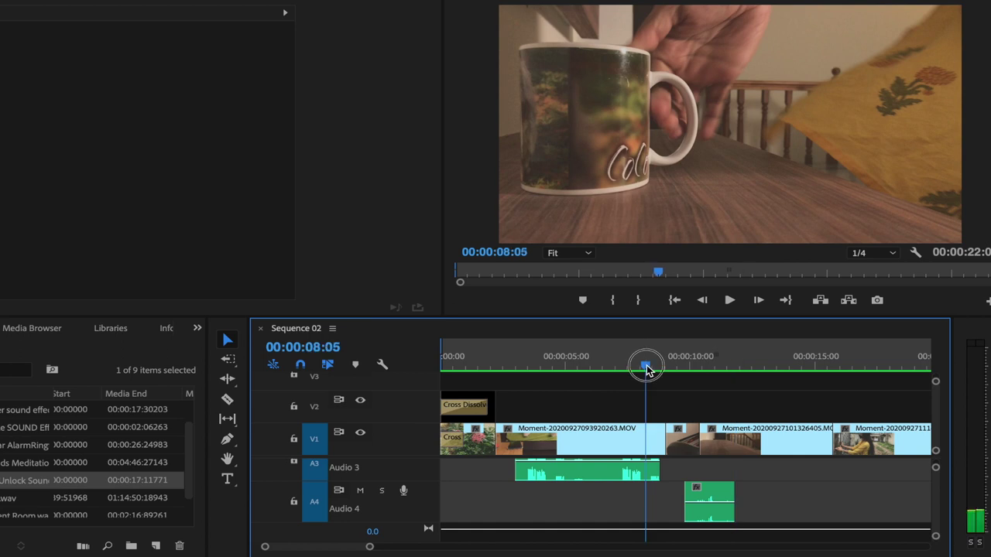
key("Right")
key("Right")
key("Right")
key("Right")
key("Right")
key("Right")
key("Right")
key("Right")
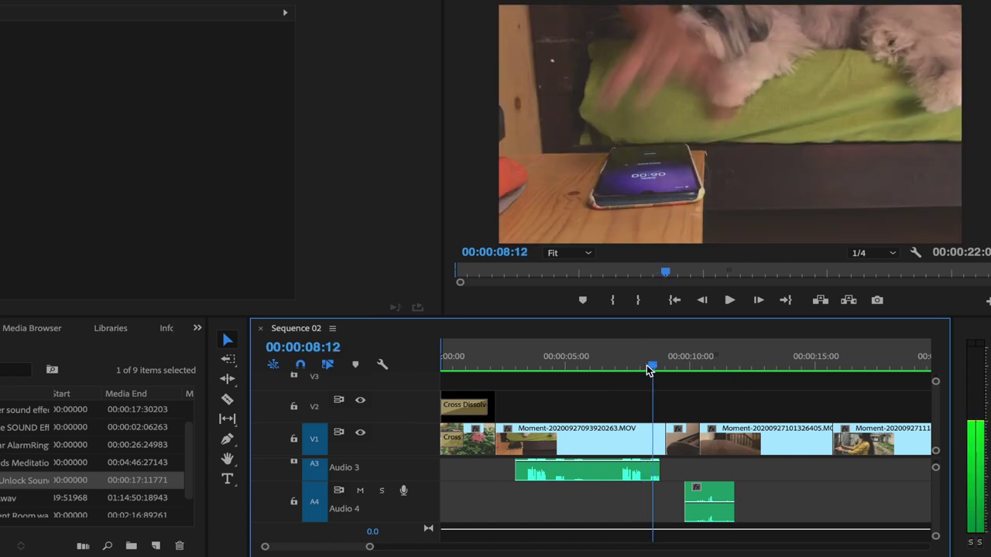
key("Right")
key("Right")
key("Right")
key("Right")
key("Right")
key("Right")
key("Right")
key("Right")
key("Right")
key("Right")
key("Right")
key("Right")
key("Right")
key("Left")
key("Left")
key("Left")
key("Right")
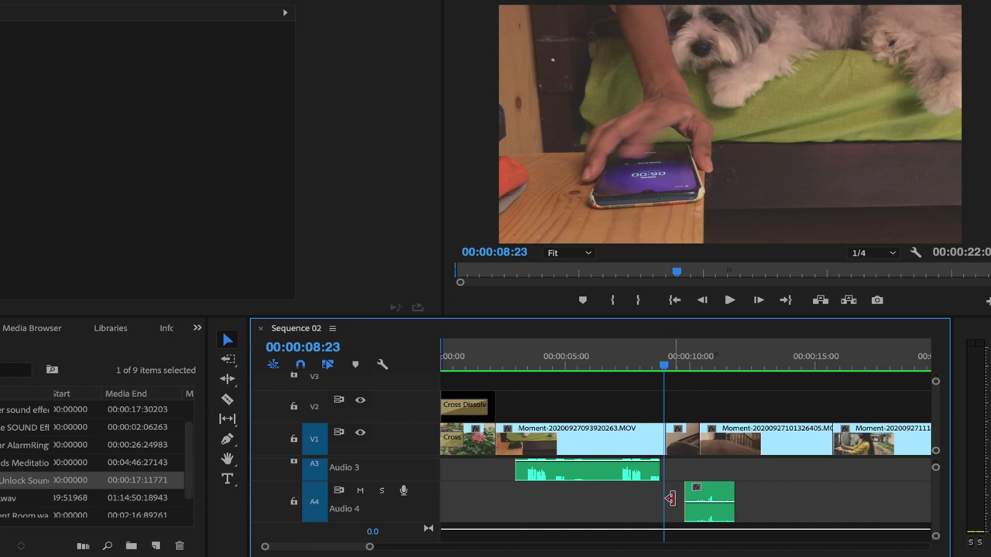
left_click_drag(714, 497, 680, 496)
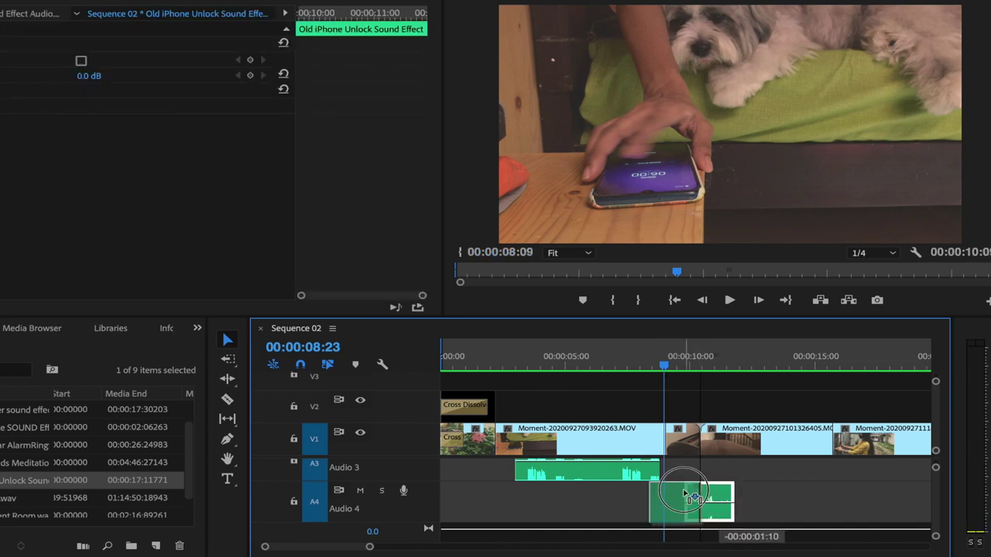
left_click_drag(689, 496, 672, 496)
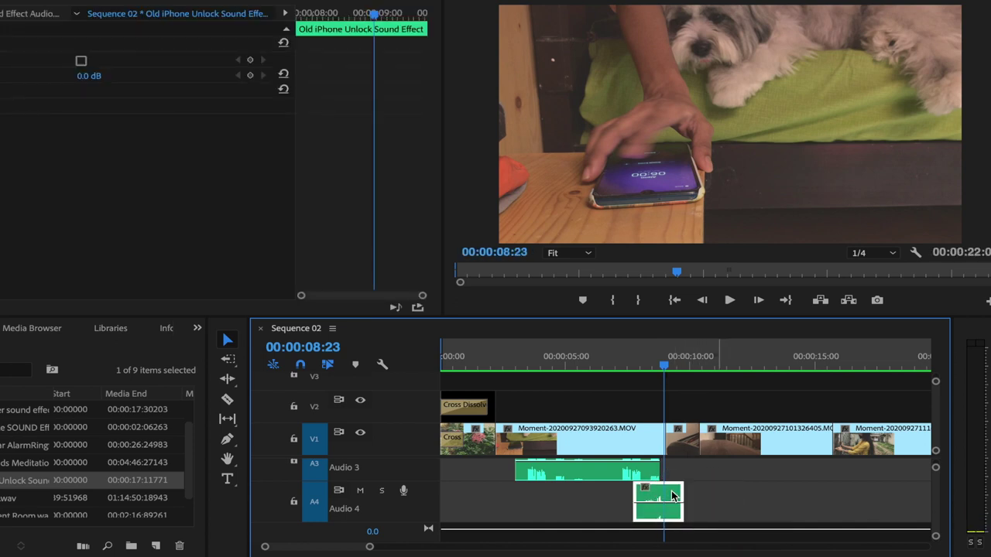
scroll(672, 496, "up", 3)
scroll(672, 495, "up", 1)
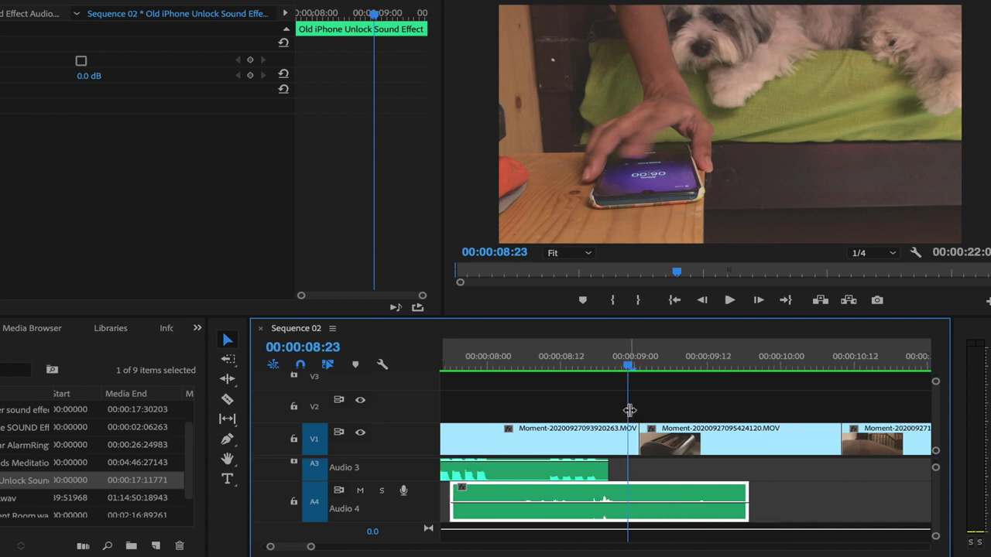
mouse_move(648, 496)
left_mouse_down()
mouse_move(671, 497)
mouse_move(659, 498)
left_mouse_up()
Step: Zoom the timeline out to the whole sequence and play it from the beginning
key("minus")
key("minus")
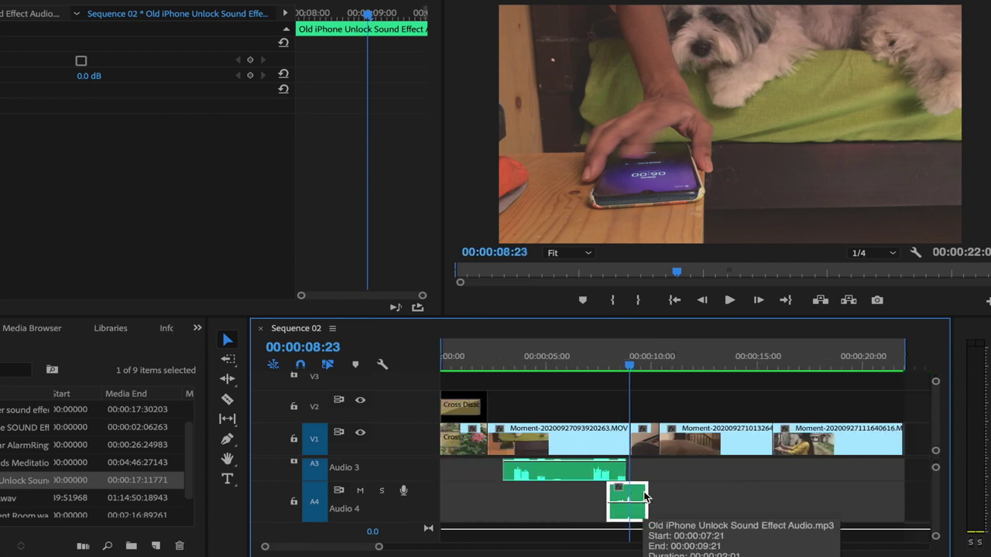
key("minus")
key("minus")
left_click_drag(528, 362, 422, 374)
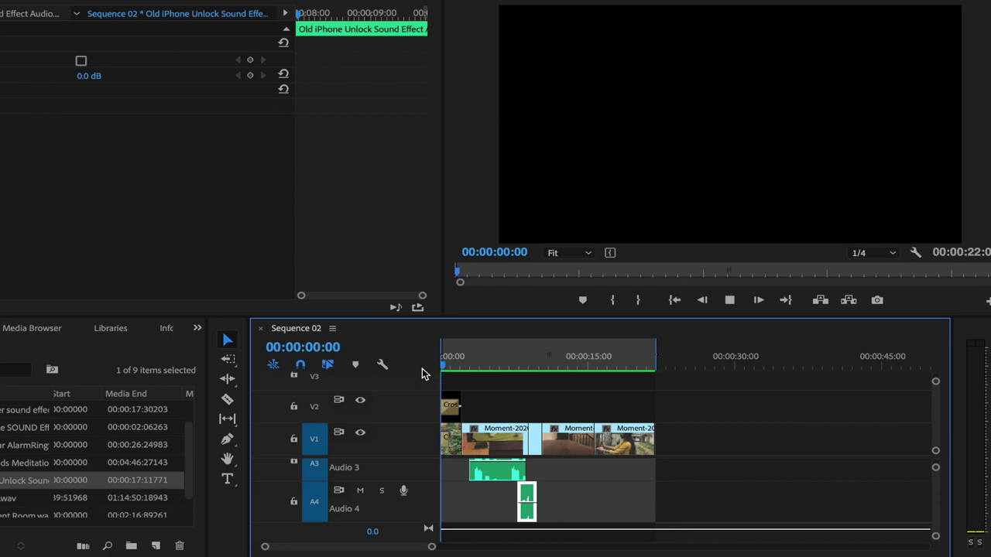
key("space")
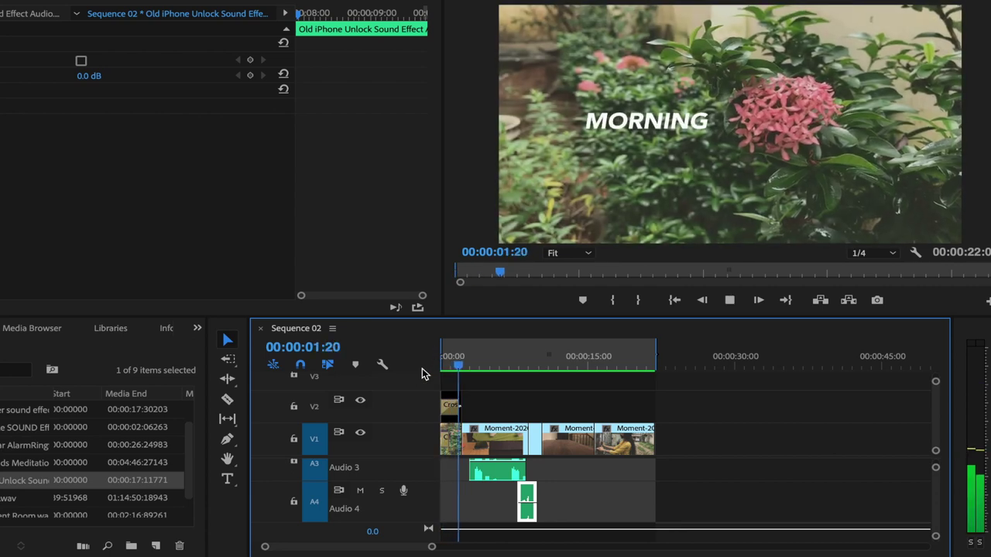
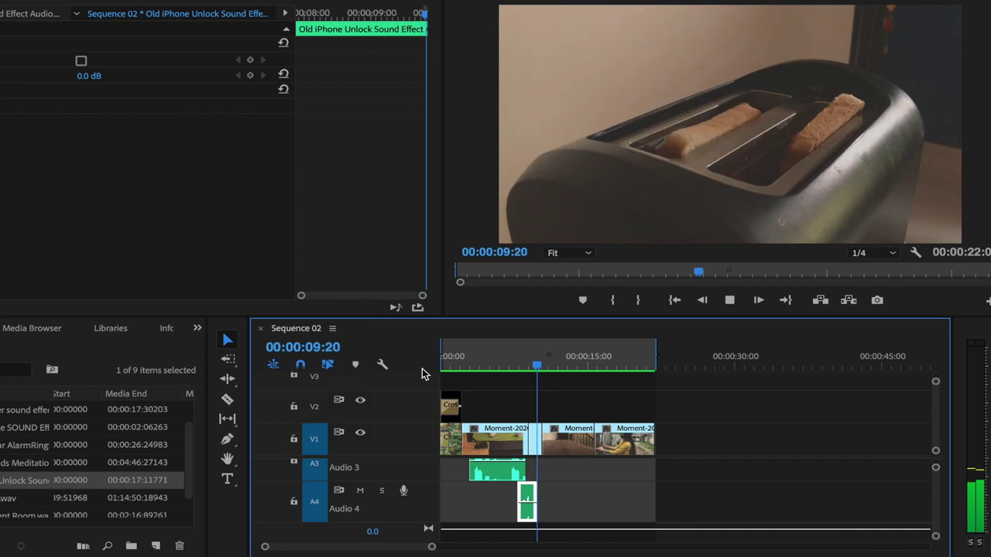
Step: Stop playback and park the playhead near 00:00:09:06, where the toaster starts glowing red
key("space")
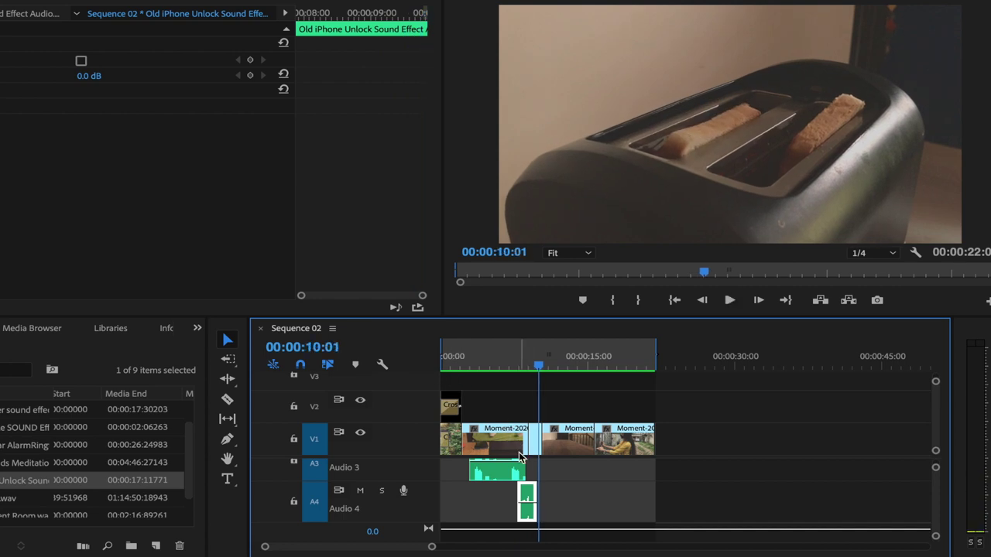
scroll(520, 456, "up", 2)
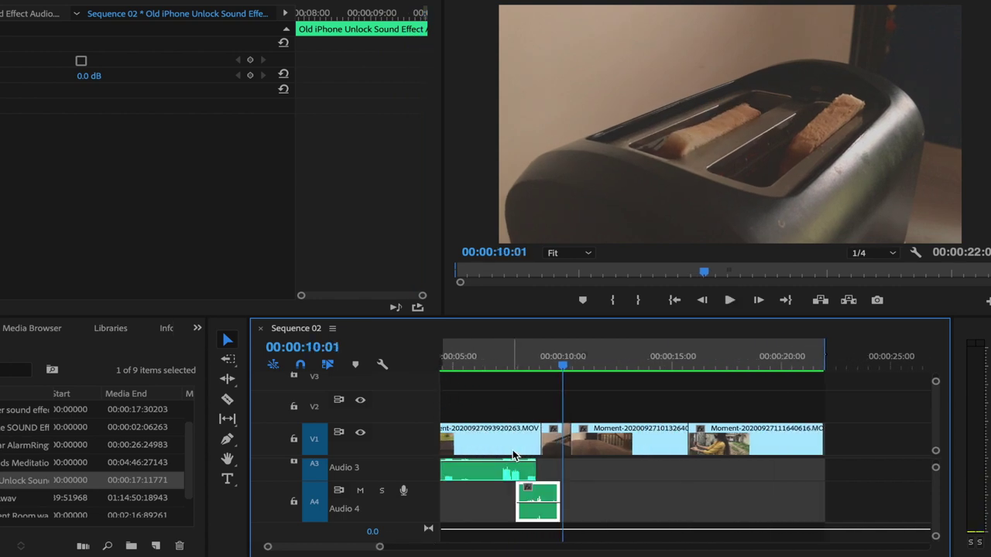
scroll(513, 457, "up", 2)
scroll(513, 456, "up", 2)
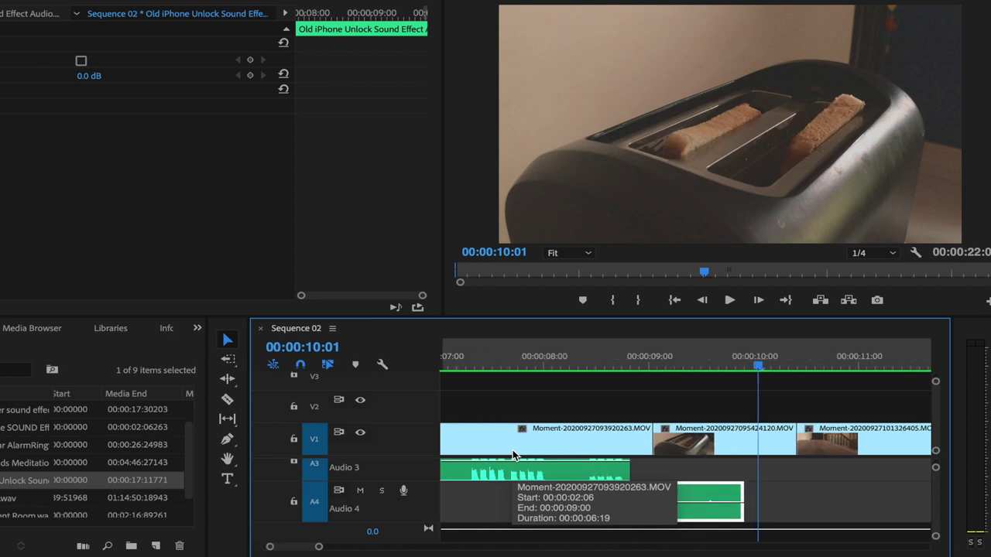
scroll(513, 456, "down", 2)
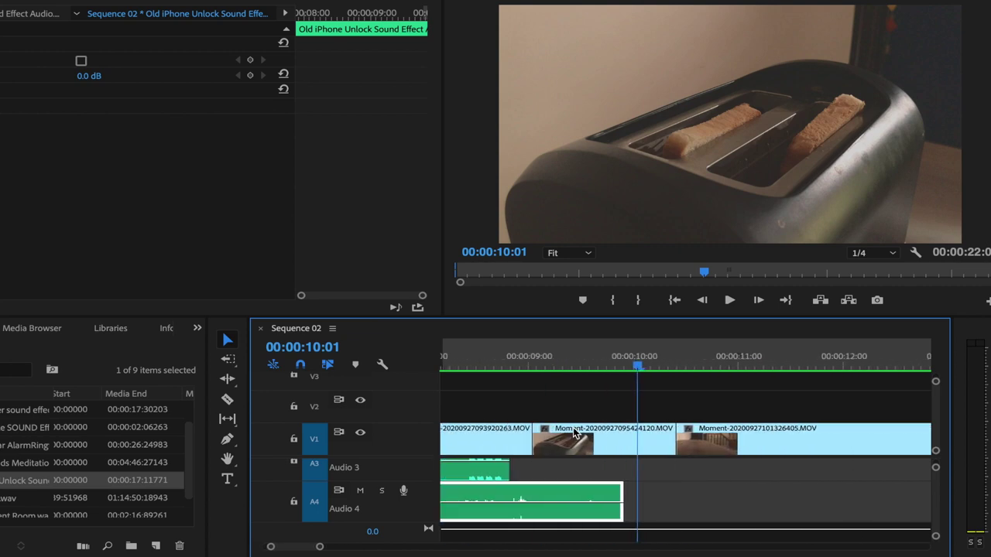
left_click_drag(562, 362, 580, 366)
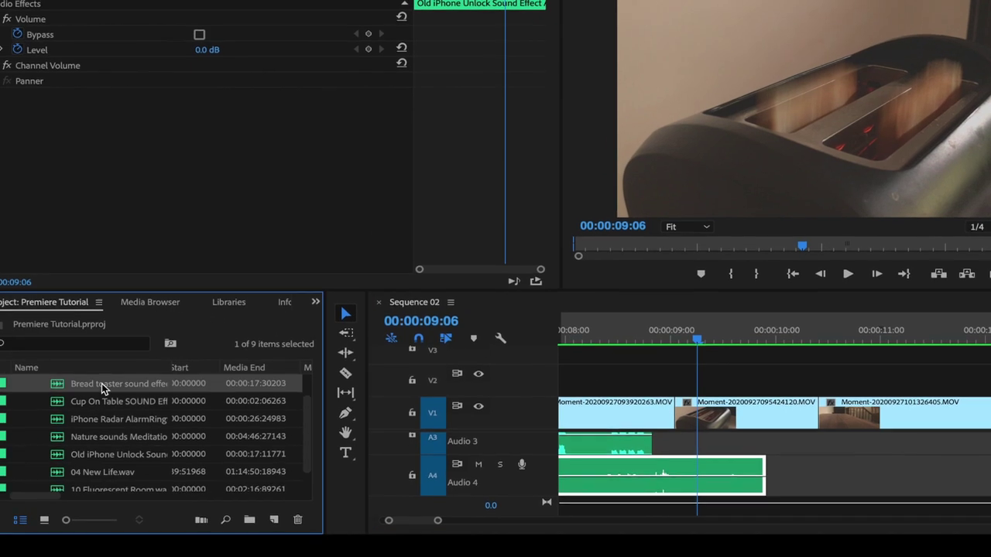
Step: Place the Bread toaster sound effect on Audio 3, preview it, and save the project
left_click(130, 392)
mouse_move(130, 391)
left_mouse_down()
mouse_move(661, 422)
mouse_move(633, 473)
left_mouse_up()
scroll(581, 478, "down", 3)
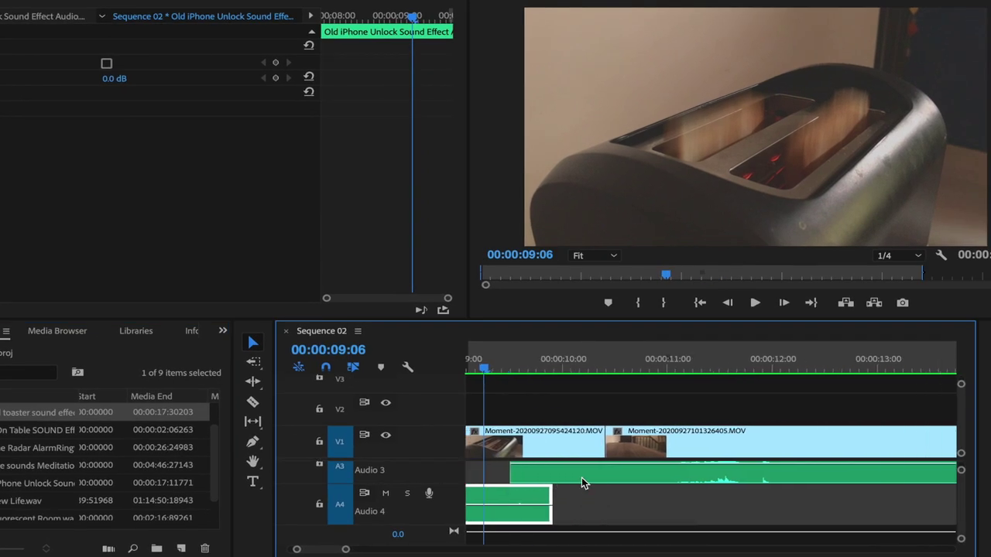
left_click(655, 369)
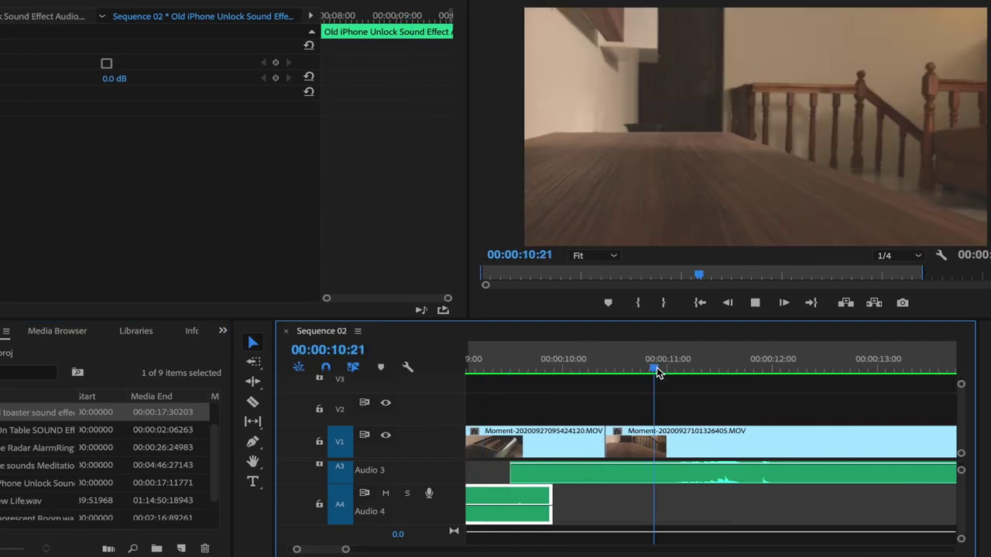
key("space")
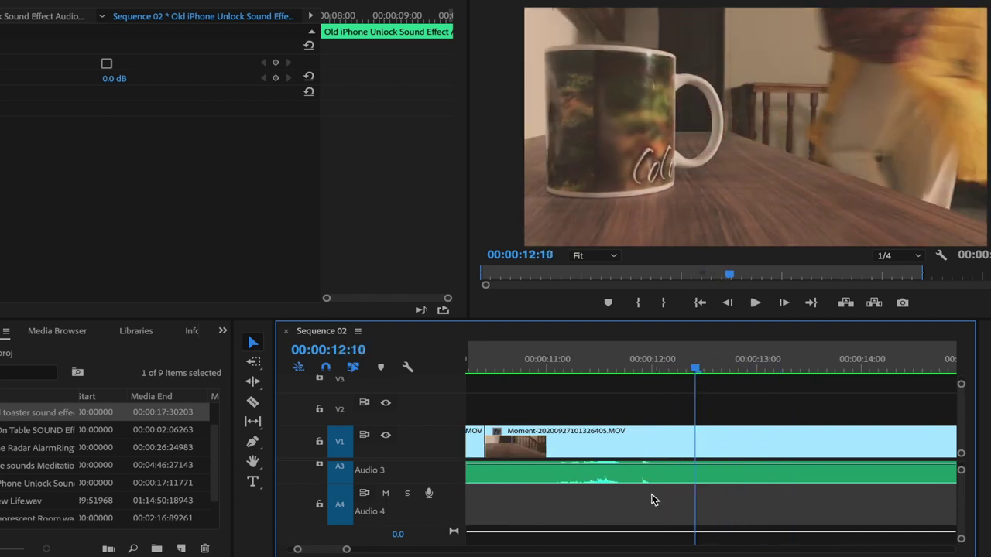
scroll(680, 476, "up", 2)
scroll(674, 479, "up", 1)
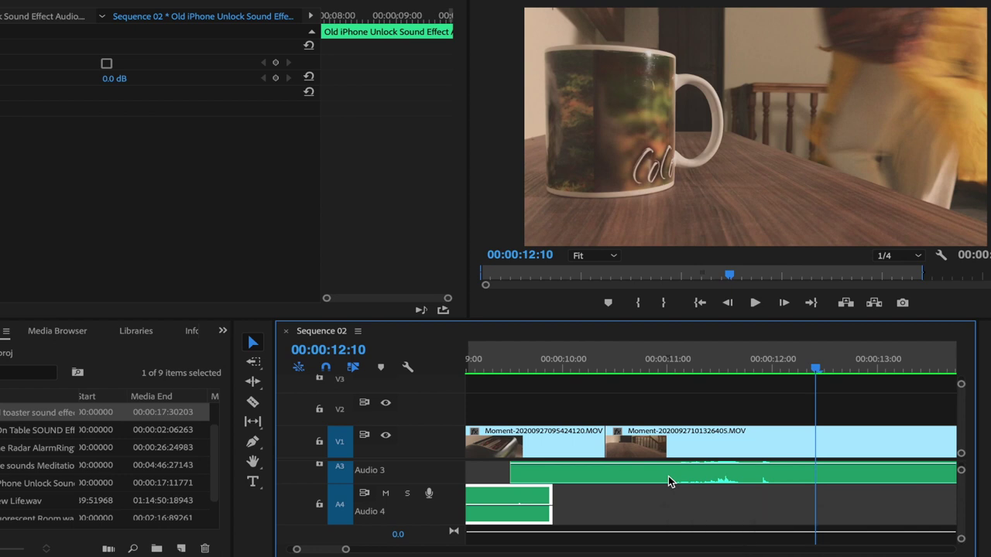
key("ctrl+s")
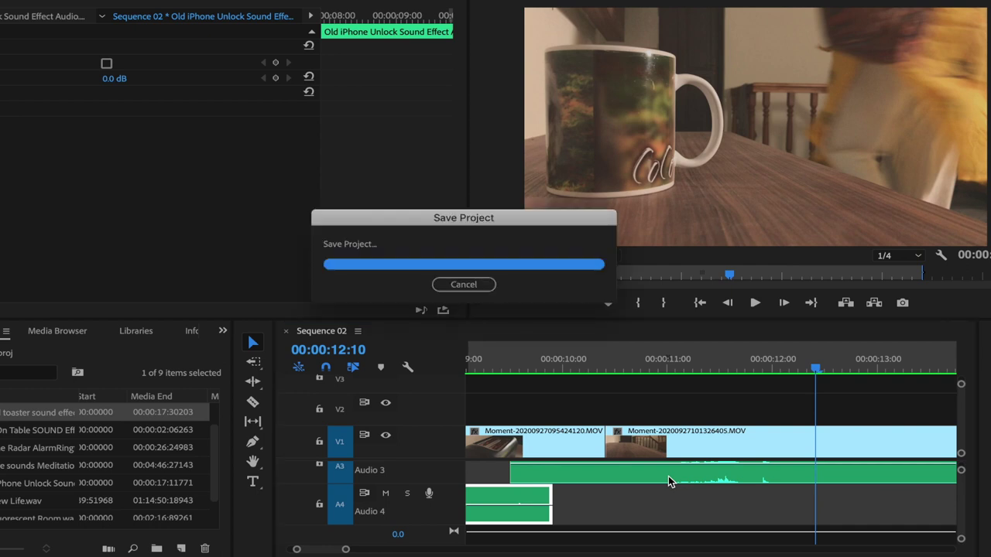
Step: Split the toaster sound with the Razor tool and delete its leading and trailing pieces
key("c")
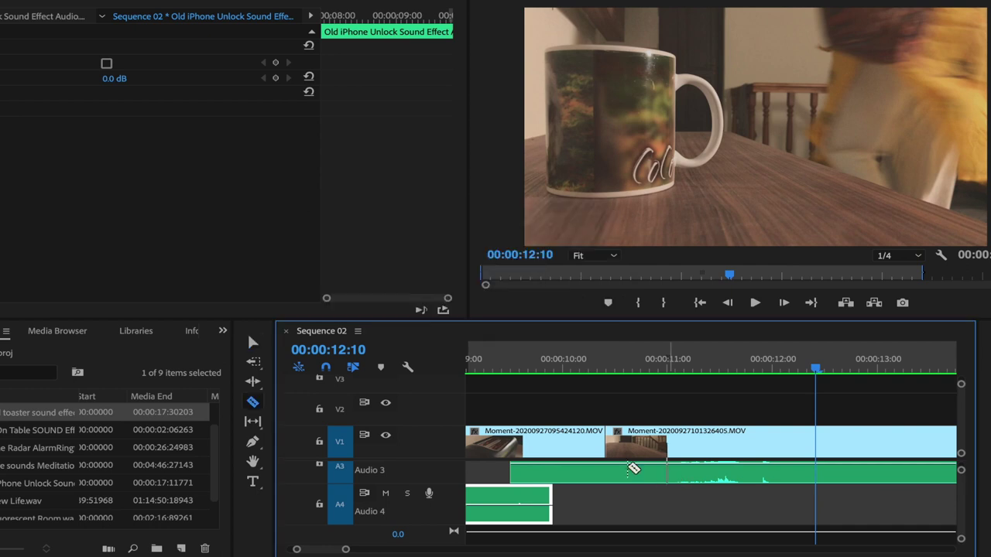
left_click(256, 403)
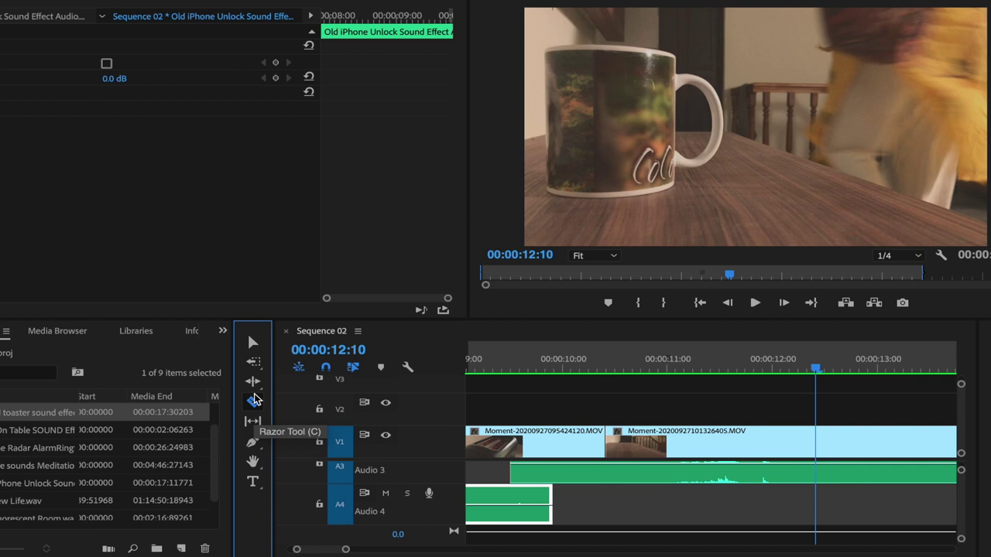
left_click(654, 473)
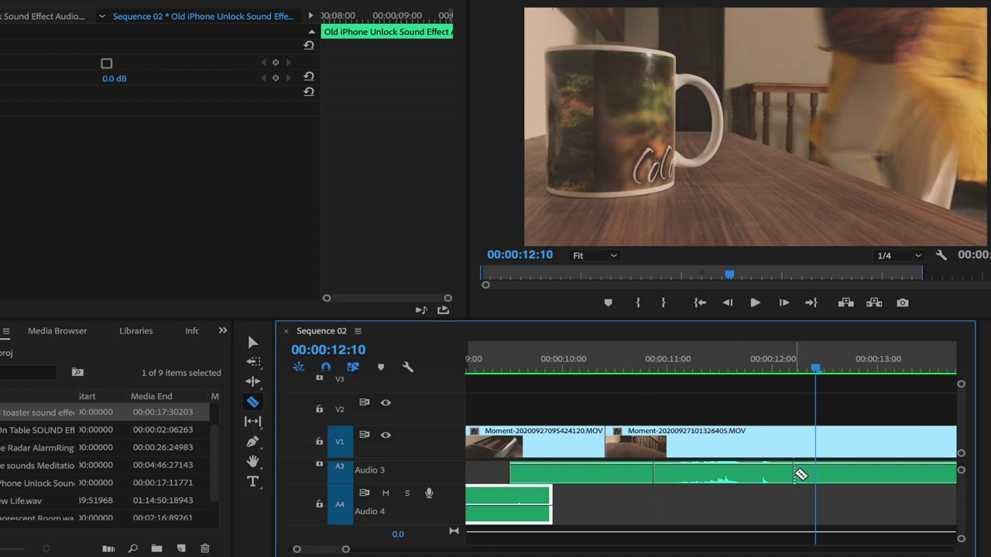
key("v")
left_click(829, 479)
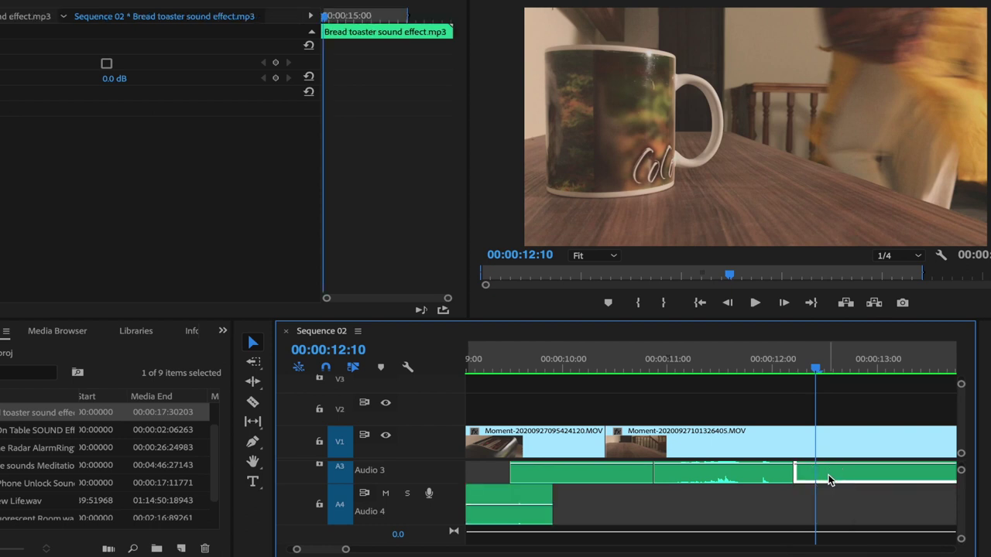
key("Delete")
left_click(624, 480)
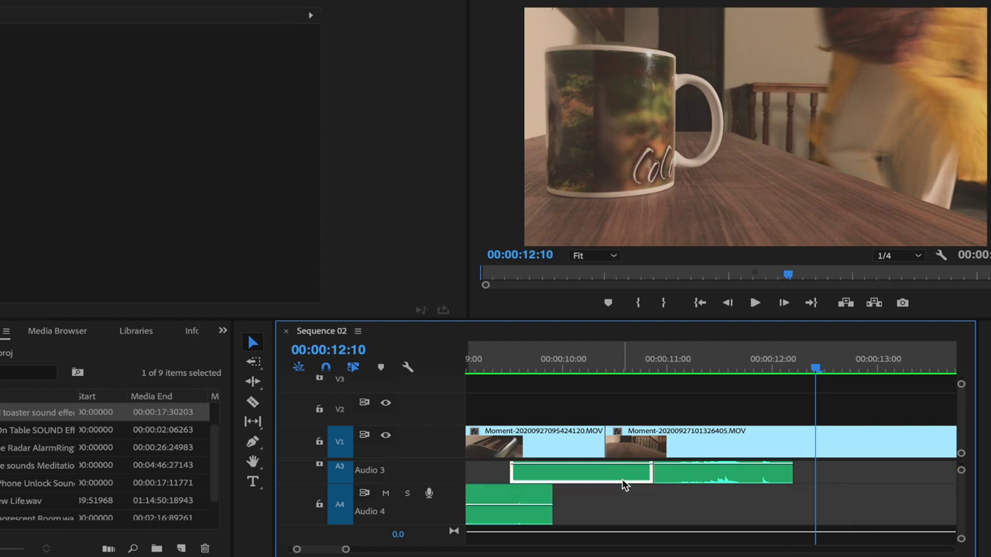
key("Delete")
Step: Park the playhead at 00:00:09:06
scroll(624, 486, "up", 1)
scroll(624, 485, "up", 3)
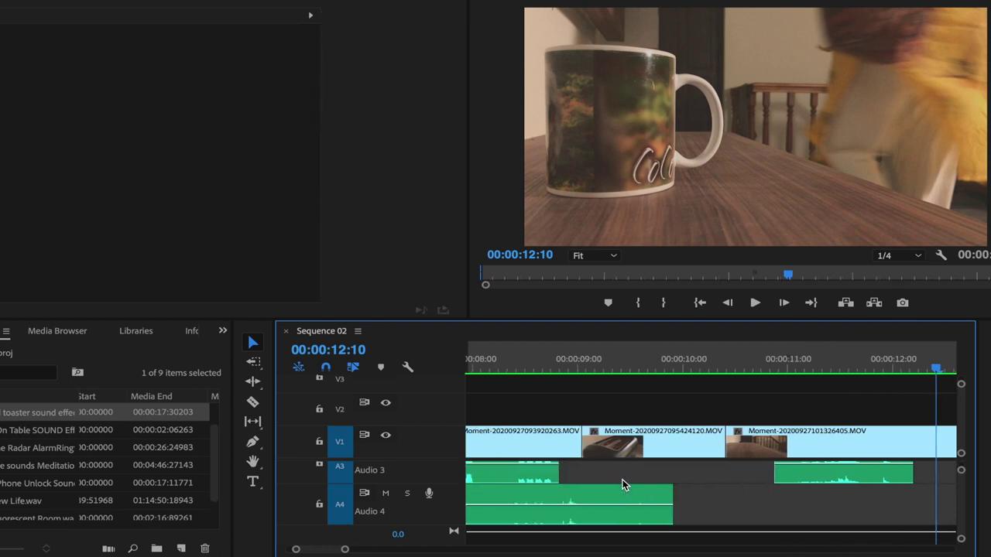
left_click(588, 368)
key("Right")
key("Right")
key("Right")
key("Right")
key("Right")
key("Left")
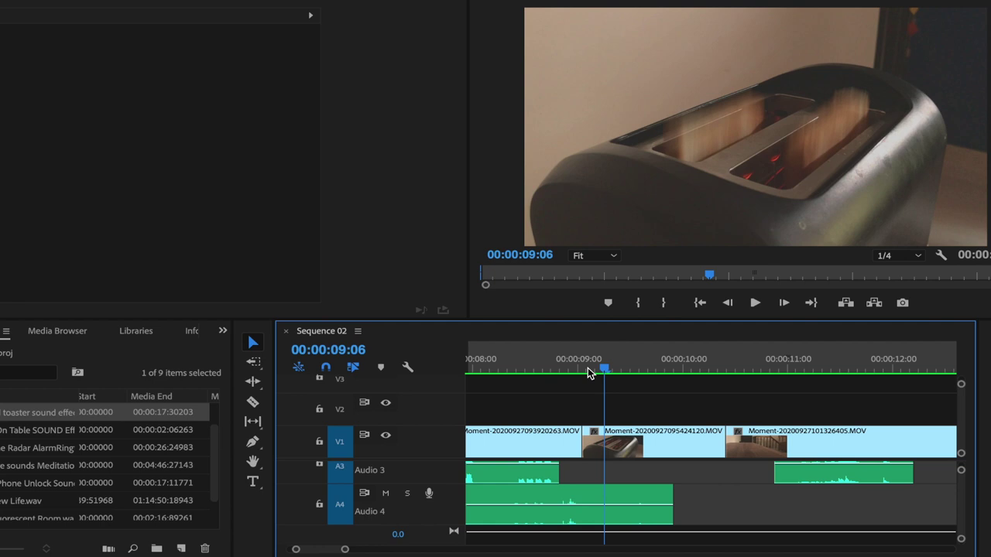
Step: Move the trimmed toaster sound below Audio 4 onto a new Audio 5 track
left_click_drag(690, 470, 619, 486)
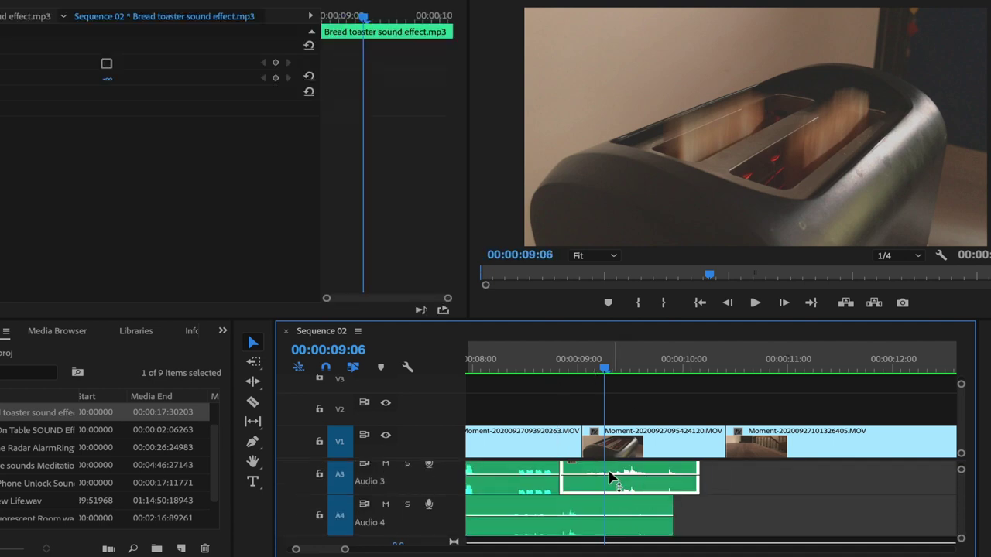
scroll(606, 484, "up", 3)
scroll(605, 489, "down", 2)
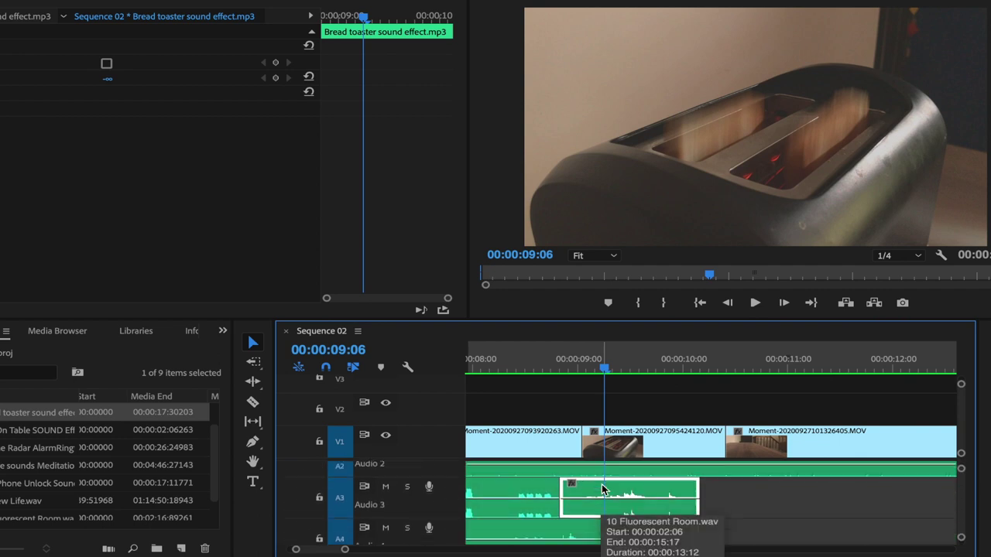
scroll(628, 498, "down", 1)
scroll(629, 498, "down", 1)
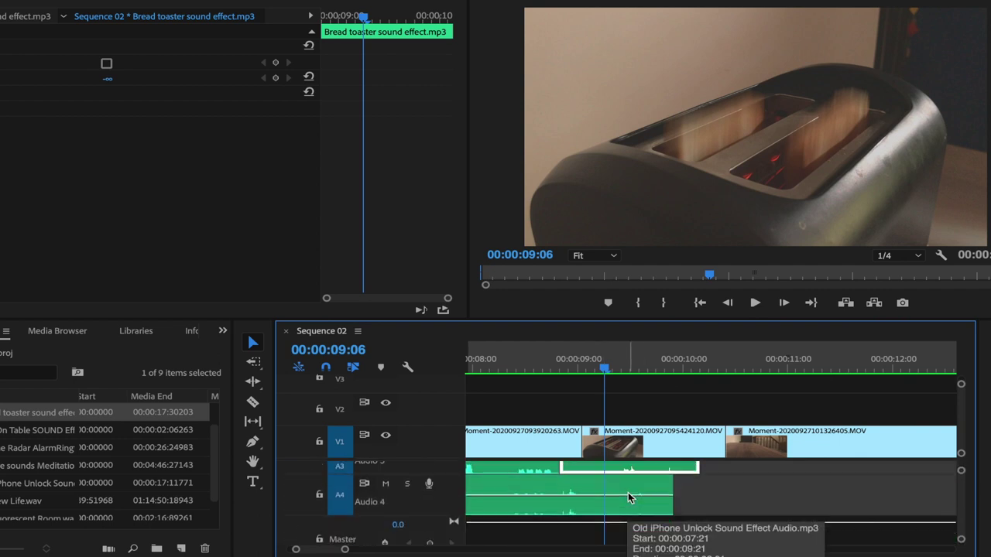
left_click_drag(649, 471, 653, 526)
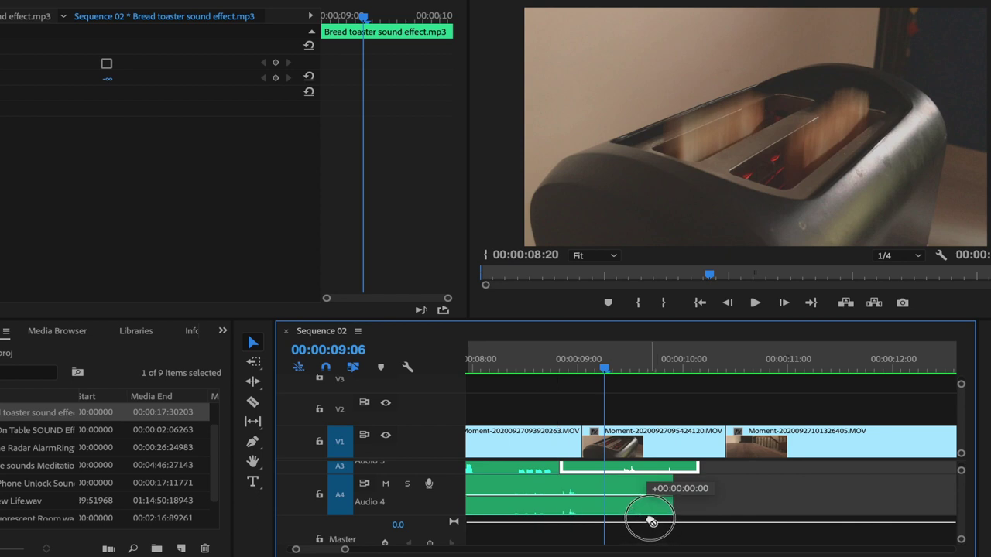
mouse_move(654, 526)
left_mouse_down()
mouse_move(747, 499)
mouse_move(793, 500)
mouse_move(750, 539)
left_mouse_up()
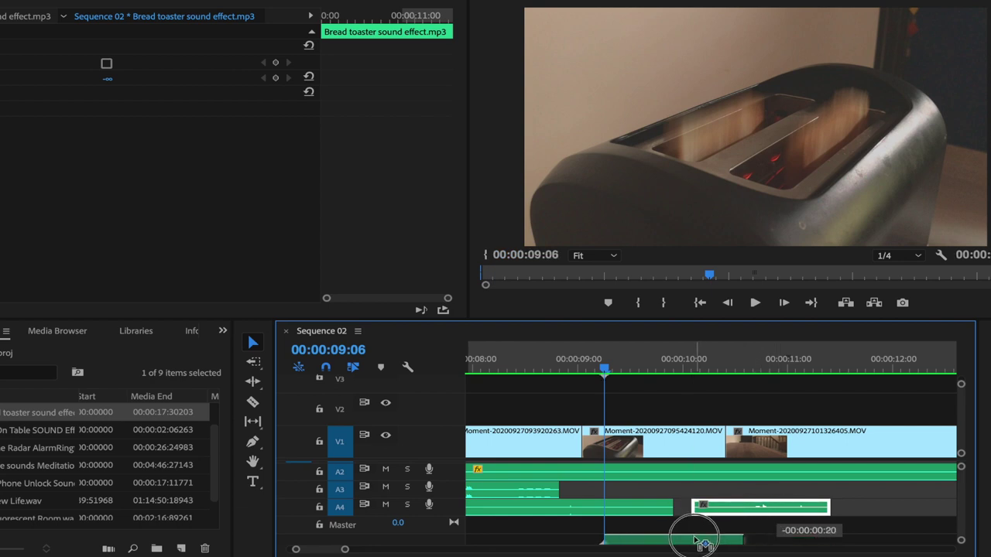
left_click_drag(750, 540, 687, 542)
Step: Nudge the toaster sound to start about 00:00:08:20 and play back to check timing
scroll(745, 480, "down", 2)
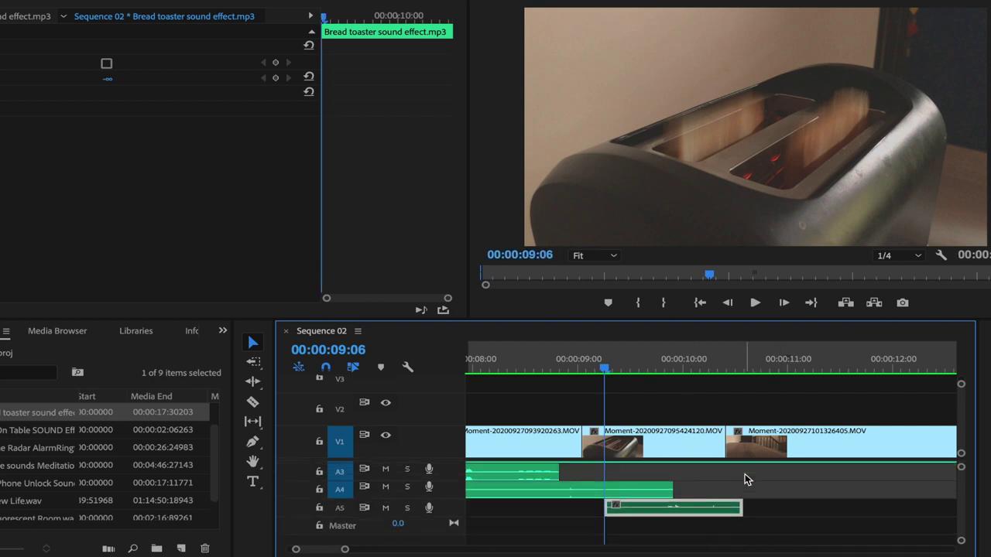
left_click_drag(702, 508, 647, 509)
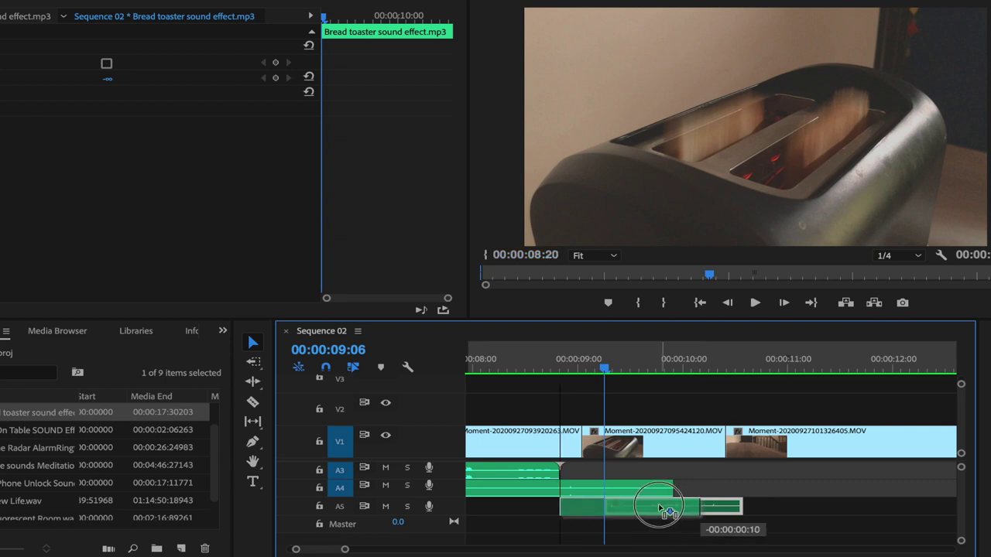
left_click_drag(639, 507, 635, 507)
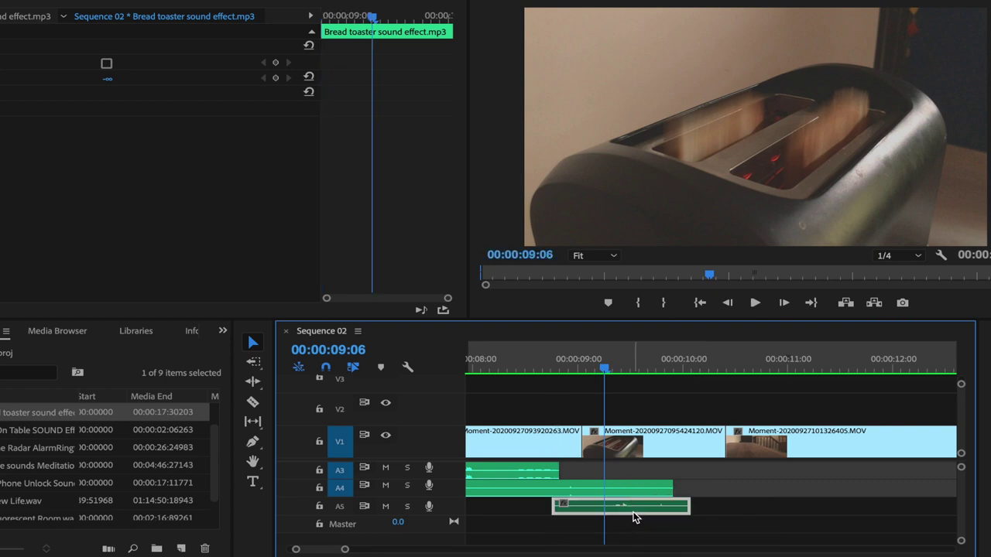
left_click_drag(609, 373, 543, 370)
key("space")
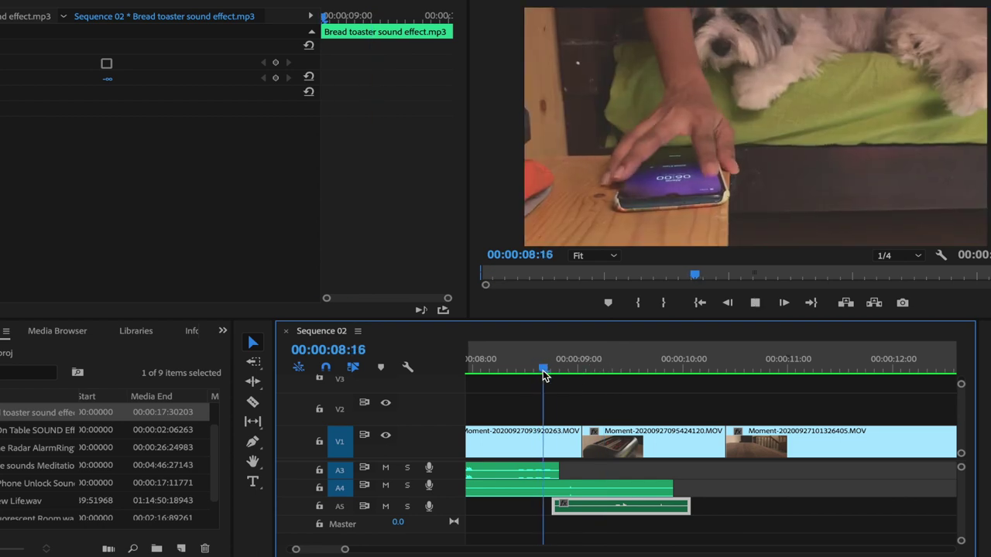
key("space")
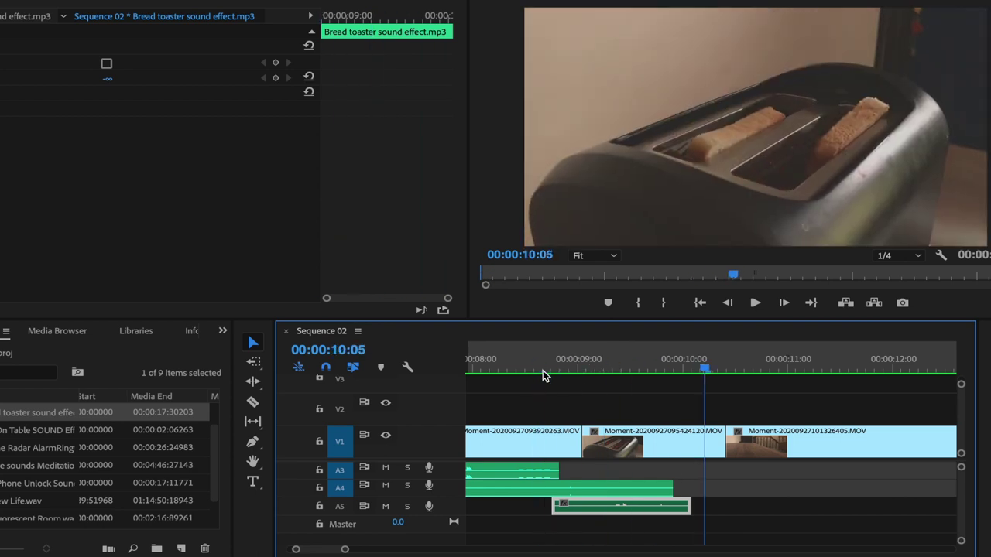
left_click_drag(570, 370, 565, 369)
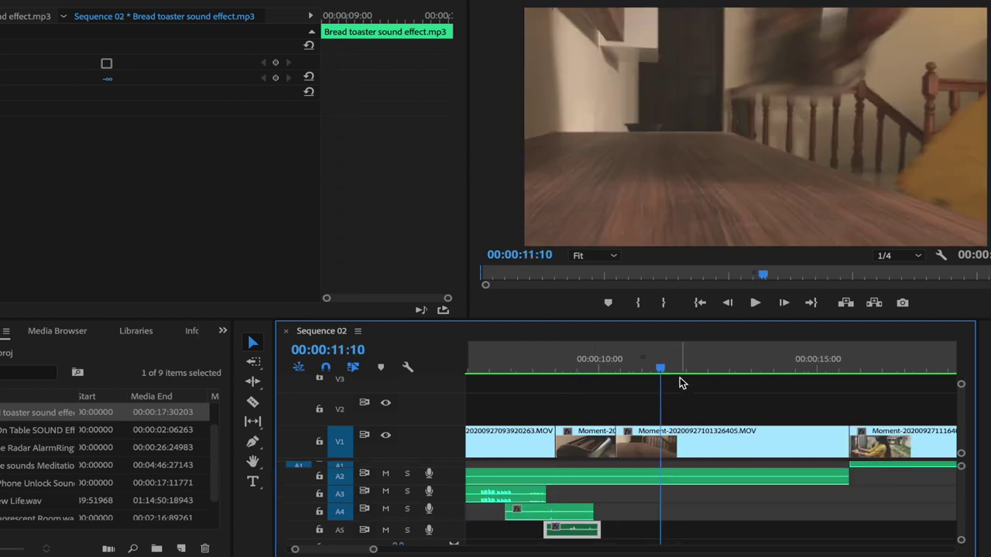
mouse_move(662, 374)
left_mouse_down()
mouse_move(575, 375)
mouse_move(667, 376)
left_mouse_up()
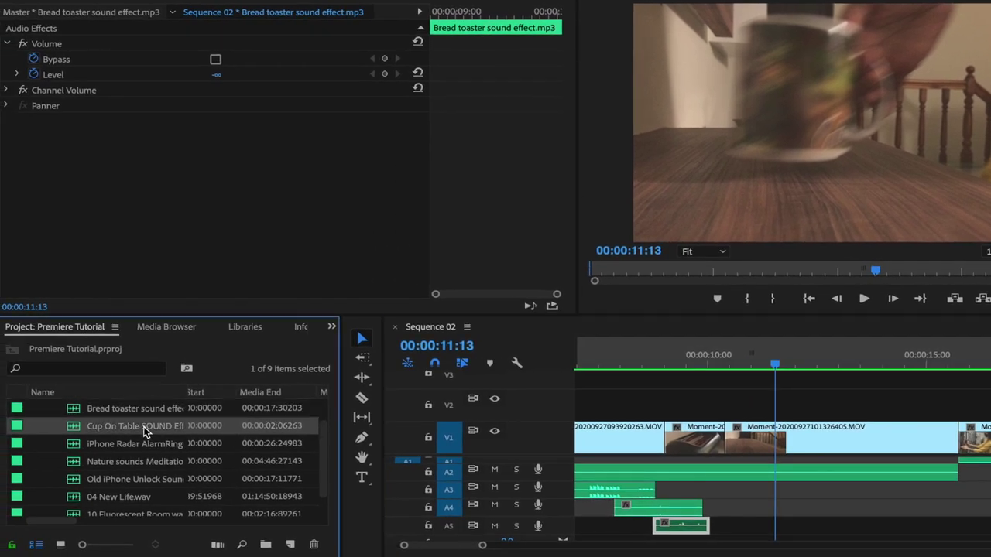
Step: Place the Cup On Table sound on Audio 3, enlarge the audio tracks, and preview the cup landing
left_click_drag(120, 432, 633, 508)
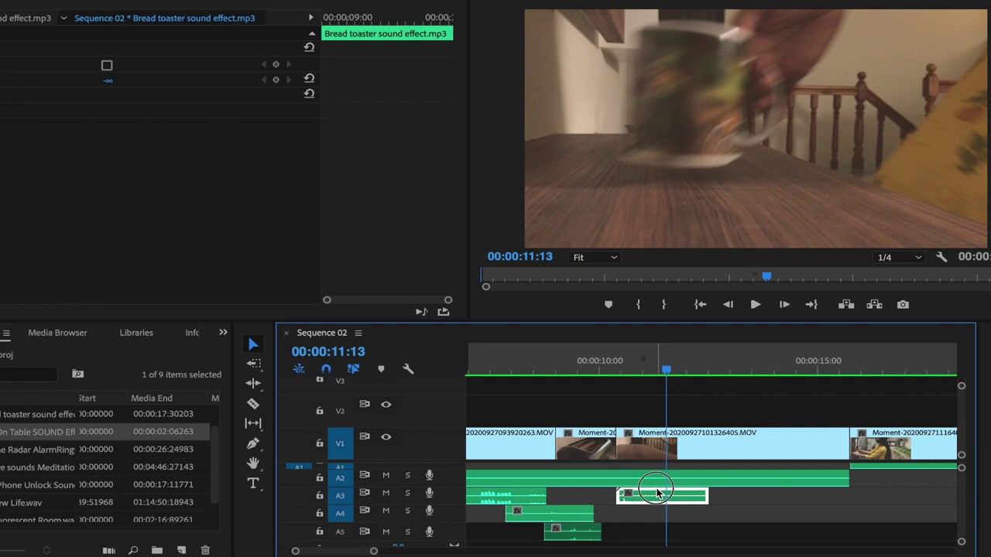
left_click_drag(674, 502, 685, 495)
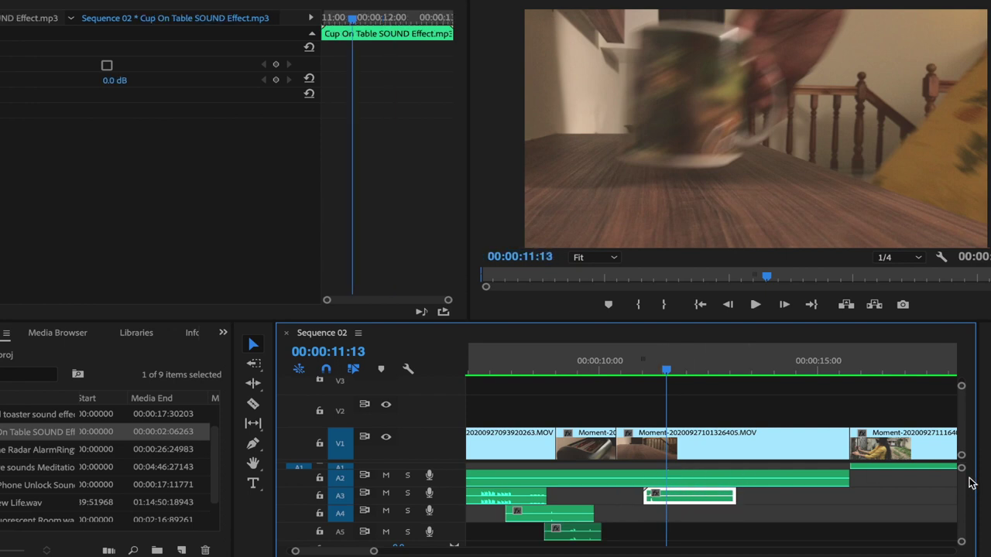
left_click_drag(962, 472, 962, 470)
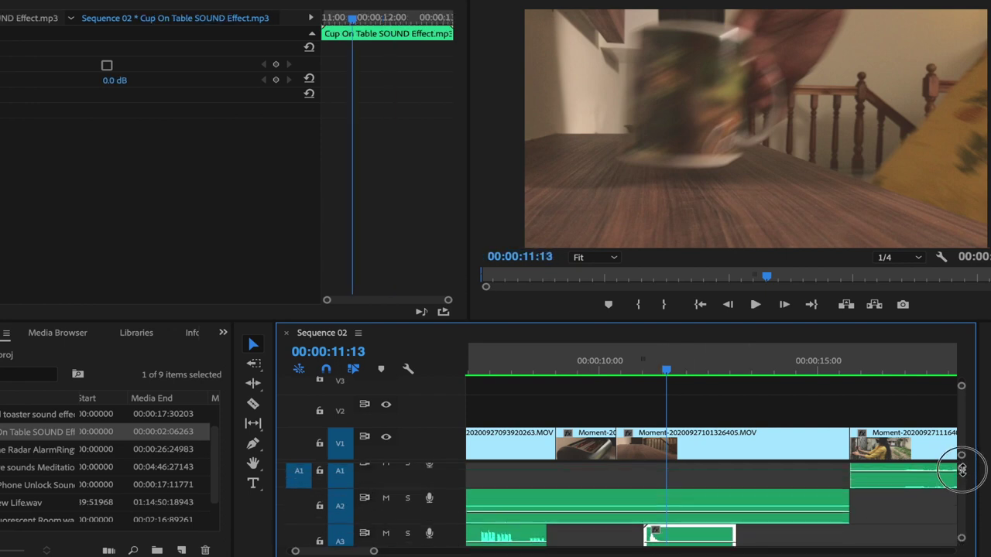
scroll(817, 492, "down", 2)
scroll(817, 491, "down", 2)
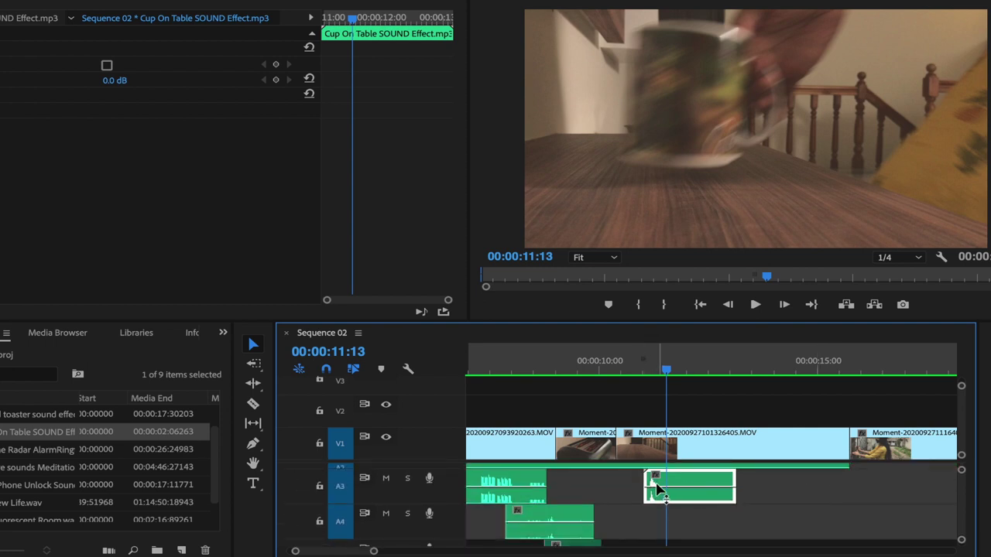
left_click_drag(667, 380, 647, 377)
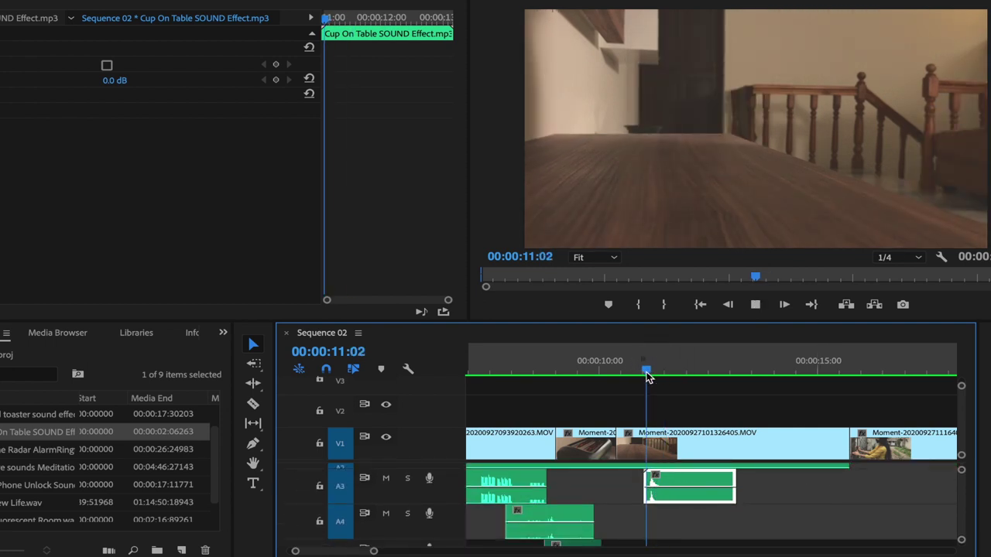
key("space")
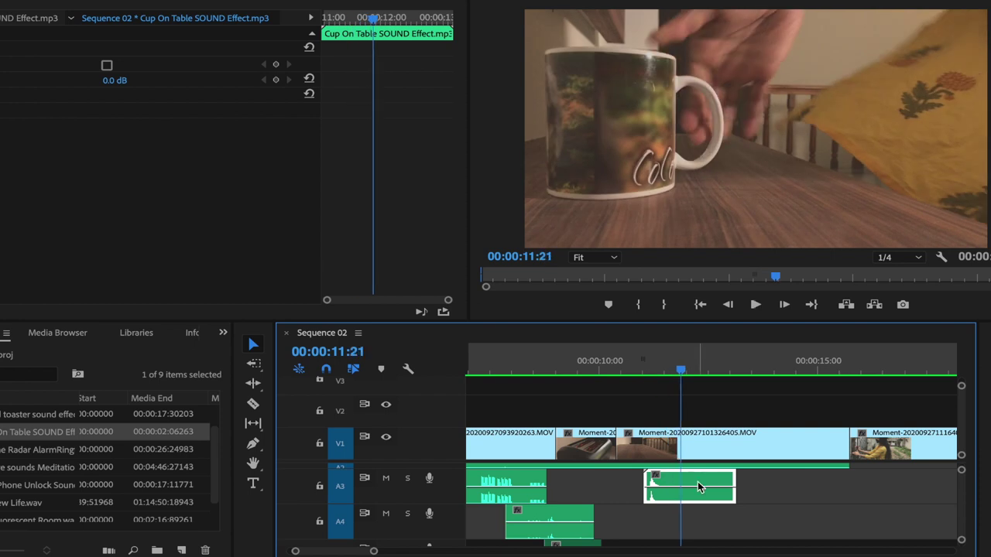
left_click_drag(683, 375, 670, 374)
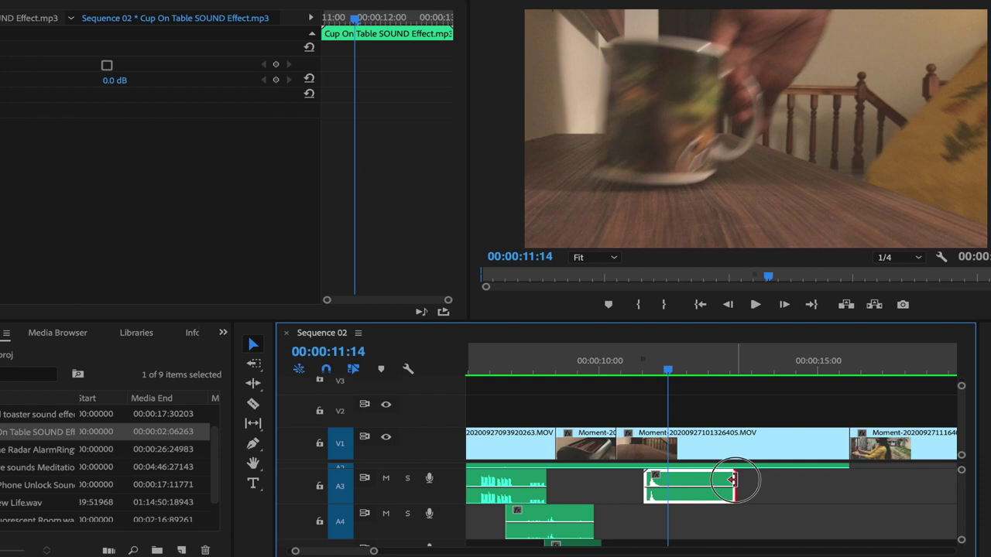
Step: Shorten the cup sound from its end and find the cup's impact frame near 00:00:11:13
left_click_drag(732, 481, 663, 481)
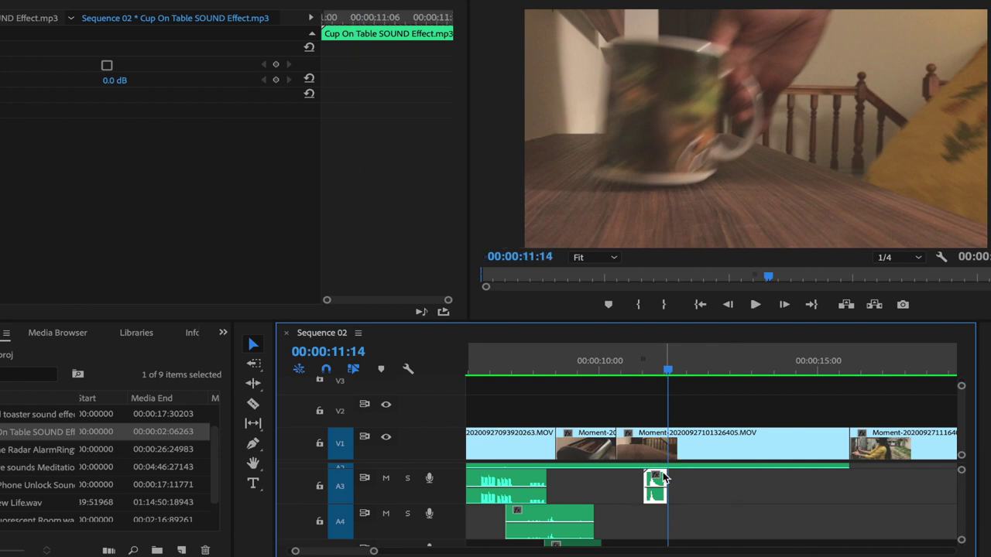
key("=")
key("=")
key("=")
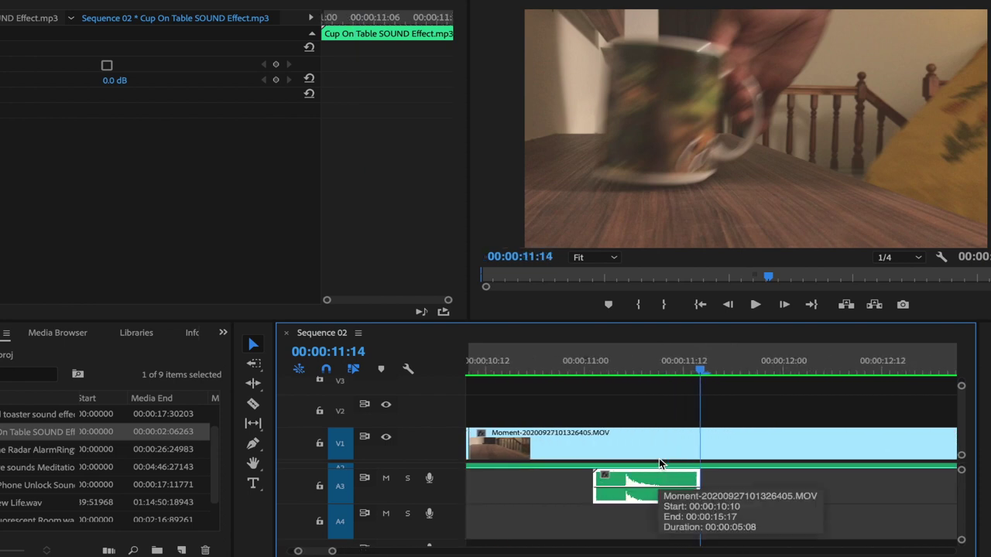
key("=")
left_click(699, 375)
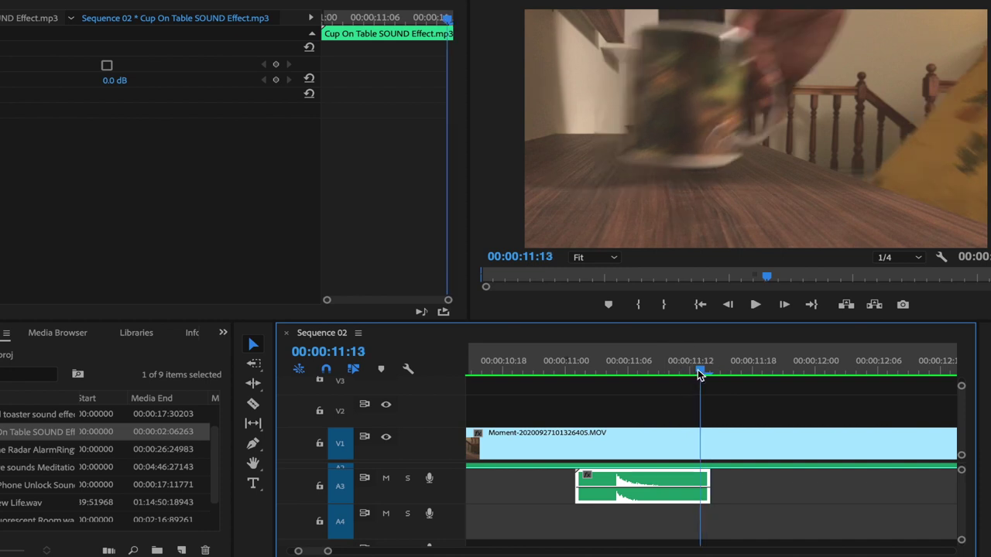
key("Right")
key("Right")
key("Left")
key("Right")
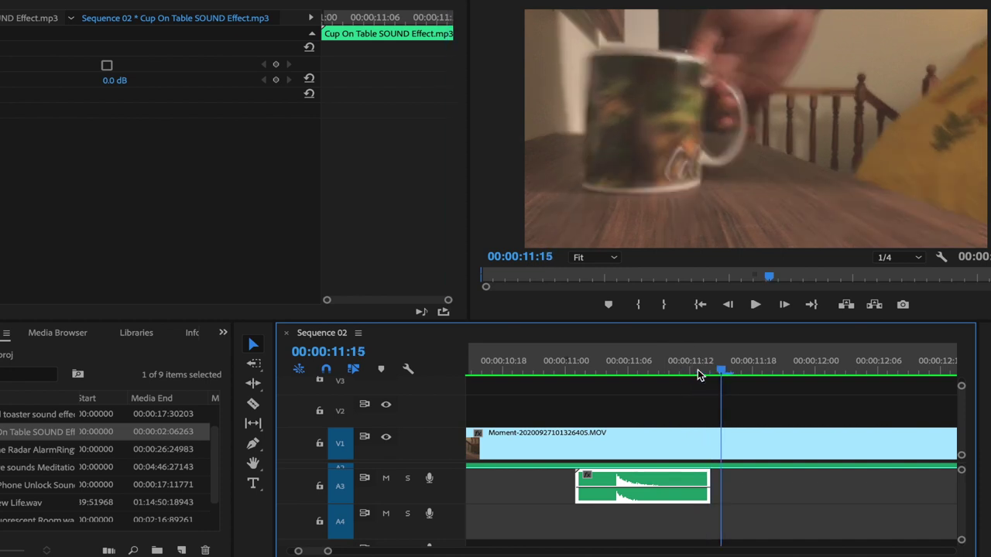
Step: Slide the 13-frame cup sound along Audio 3 so it starts at 00:00:11:11
left_click_drag(648, 478, 758, 481)
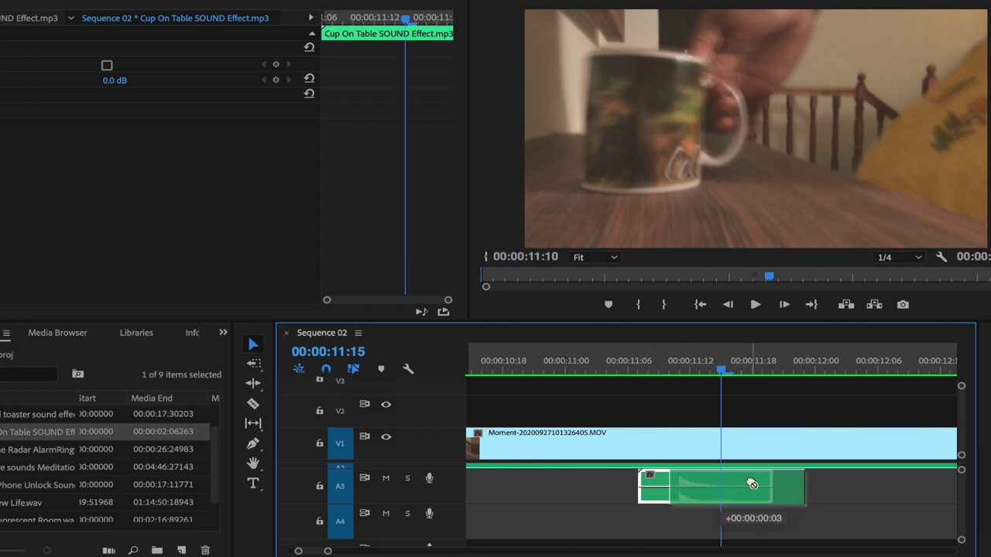
left_click_drag(759, 484, 764, 486)
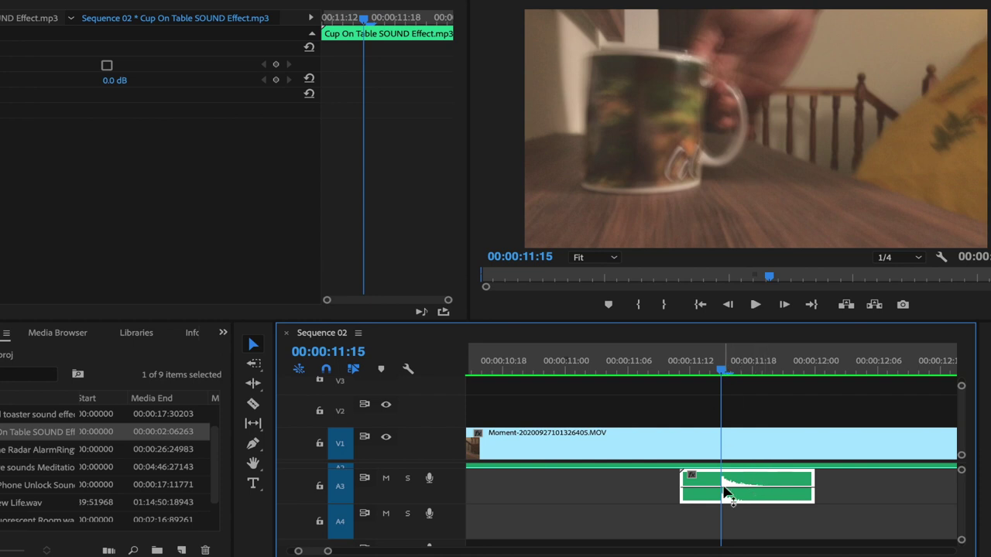
key("equal")
key("equal")
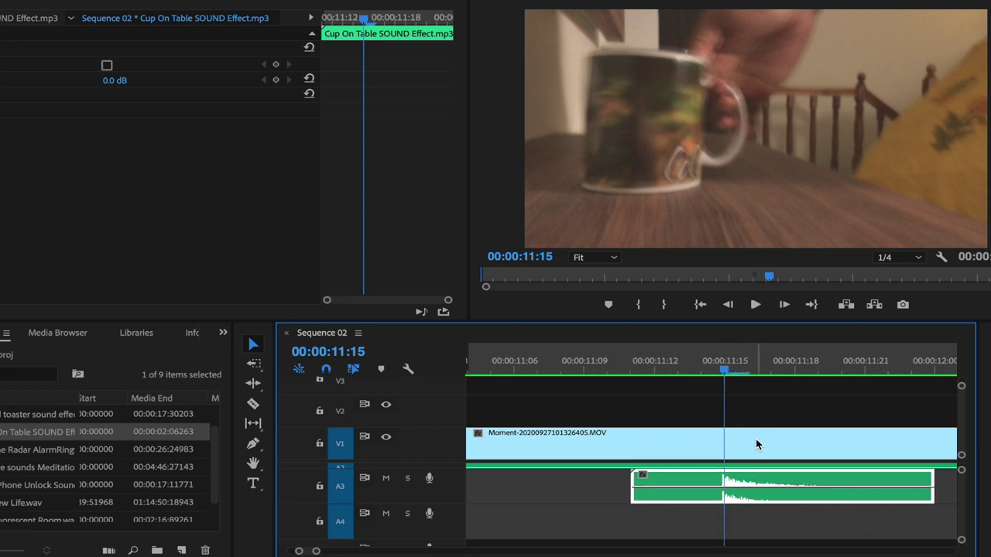
left_click_drag(762, 479, 773, 481)
scroll(755, 484, "up", 1)
mouse_move(753, 485)
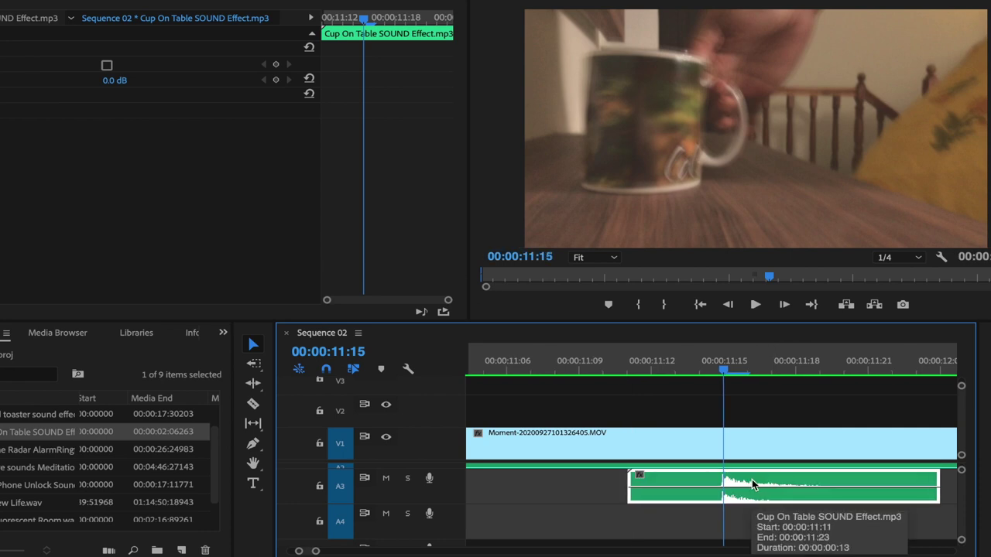
scroll(748, 480, "down", 1)
scroll(751, 482, "down", 2)
scroll(752, 480, "down", 2)
scroll(735, 465, "down", 1)
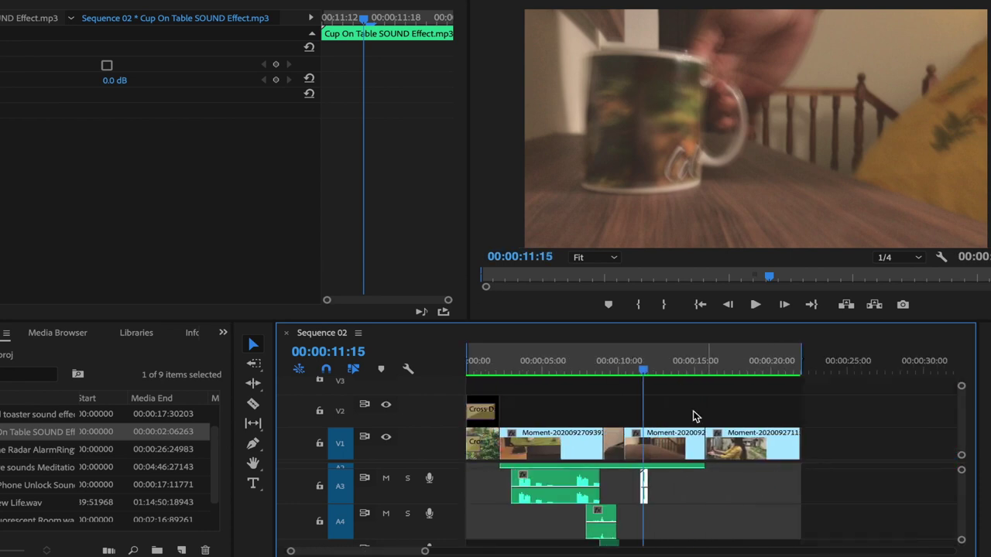
left_click(619, 376)
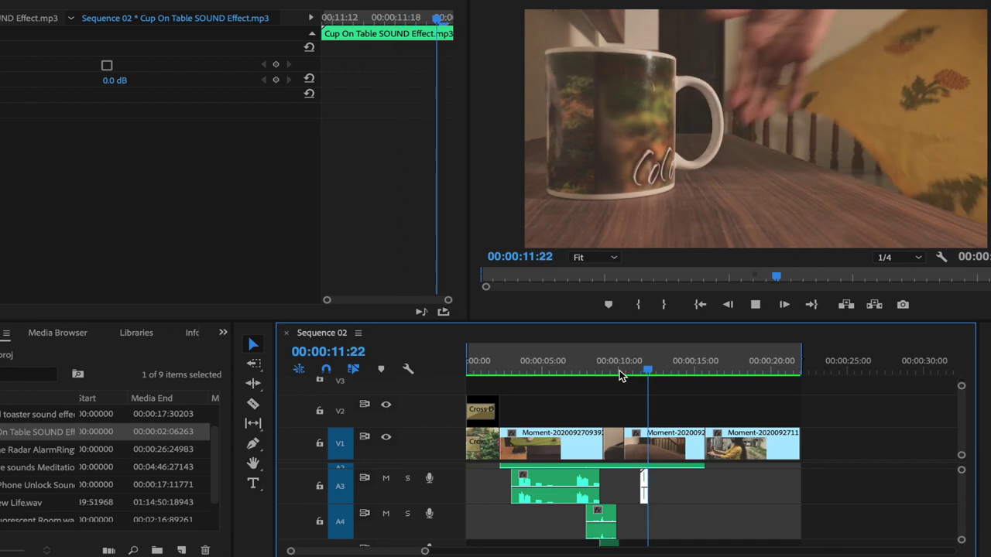
key("space")
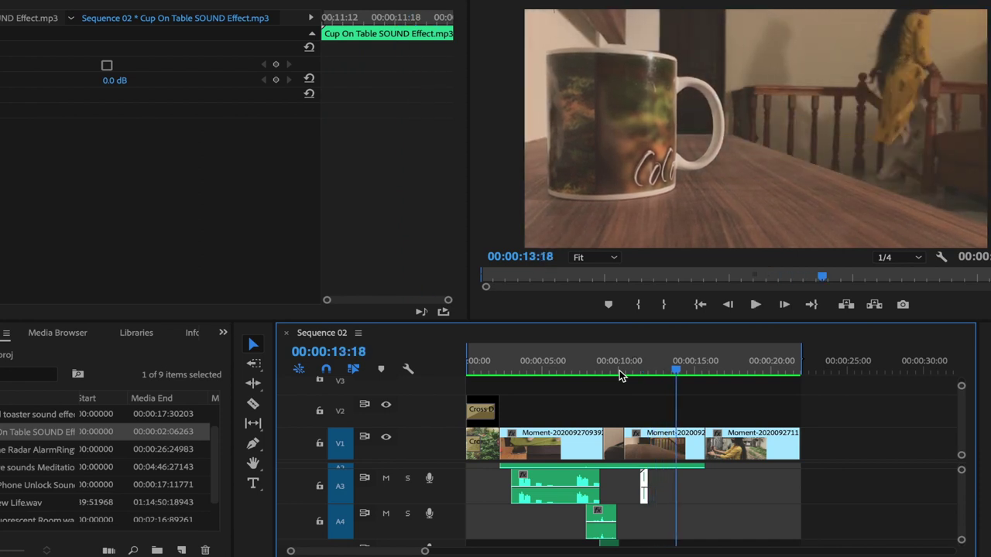
scroll(663, 486, "up", 3)
left_click_drag(531, 372, 681, 390)
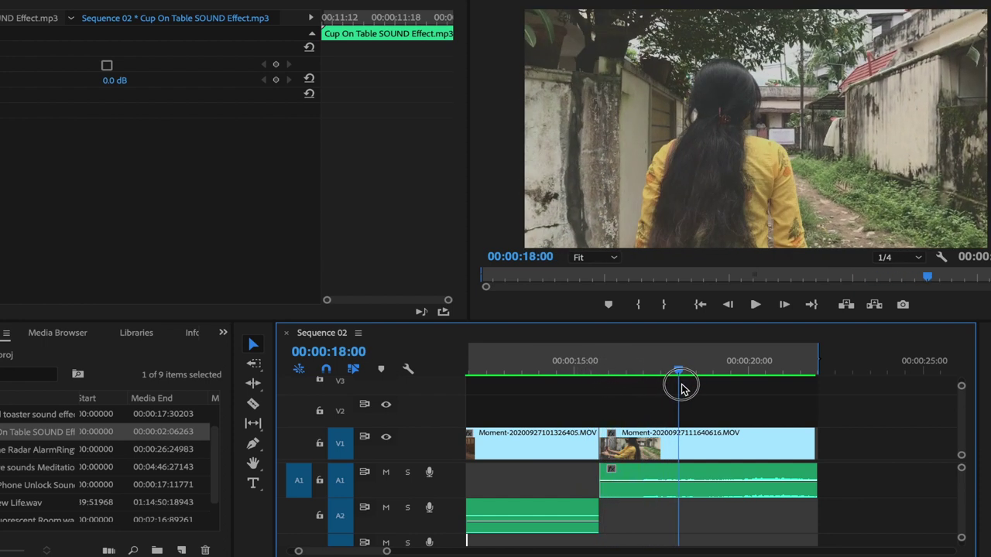
left_click_drag(682, 389, 640, 378)
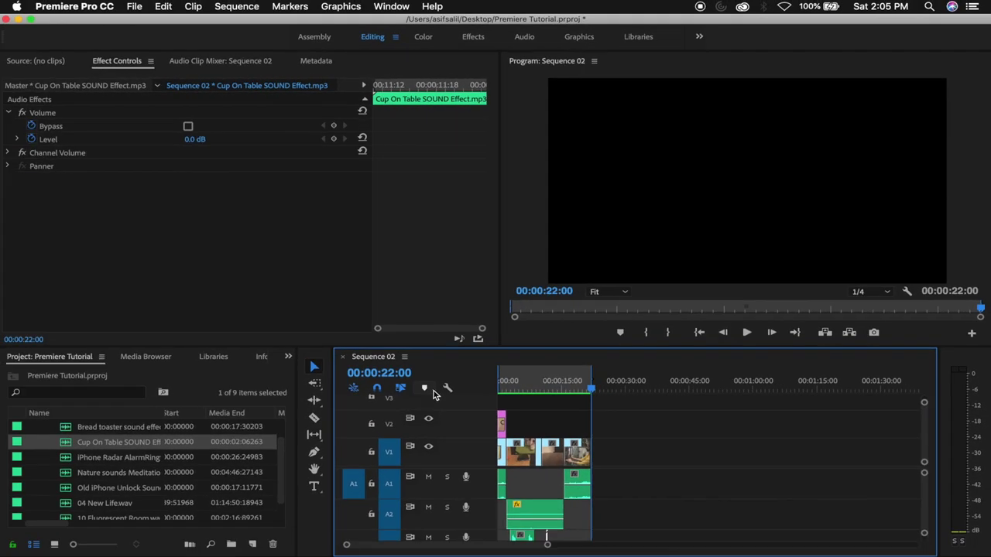
Step: Drop 04 New Life.wav from the Project panel onto a new A6 track
scroll(585, 478, "down", 2)
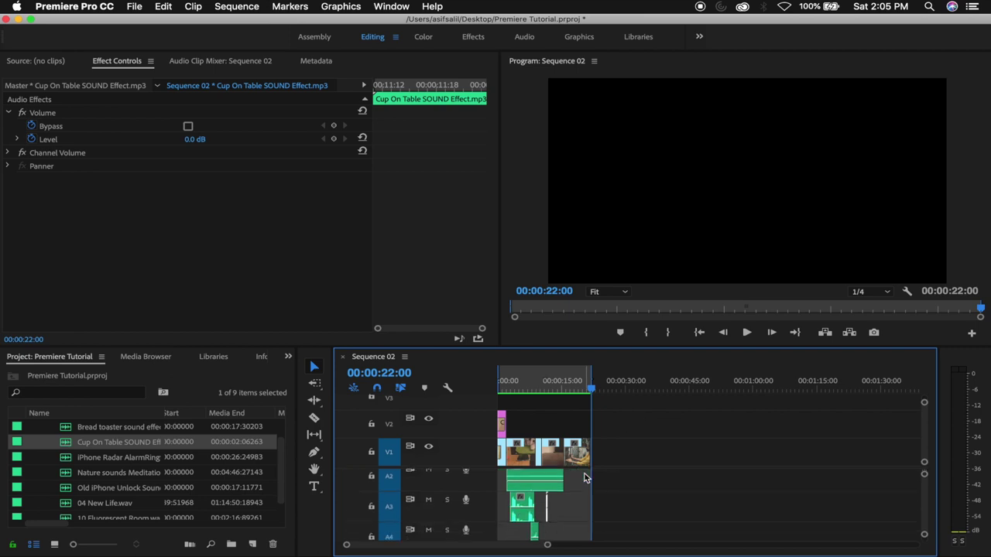
scroll(584, 478, "down", 2)
scroll(585, 478, "down", 2)
scroll(585, 477, "down", 2)
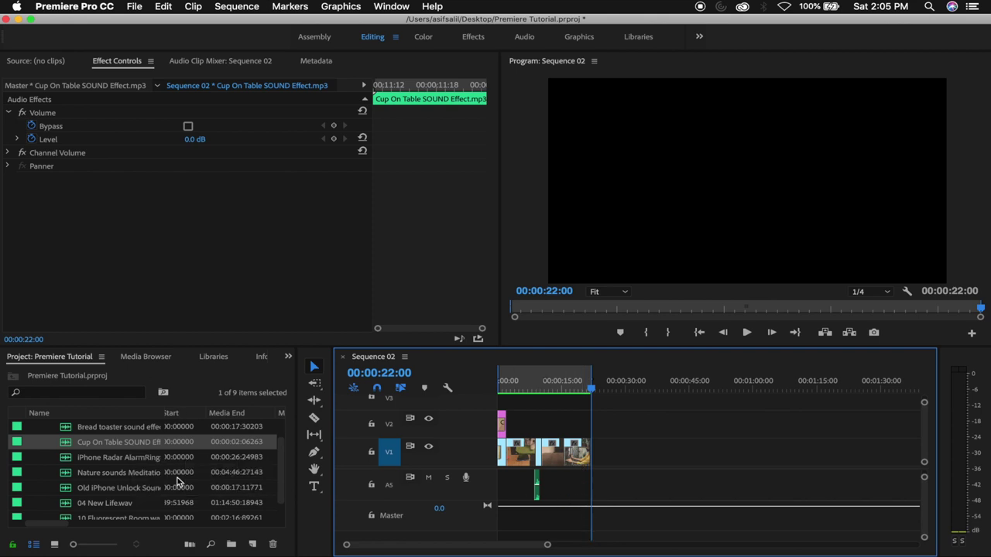
scroll(95, 479, "down", 2)
left_click(103, 479)
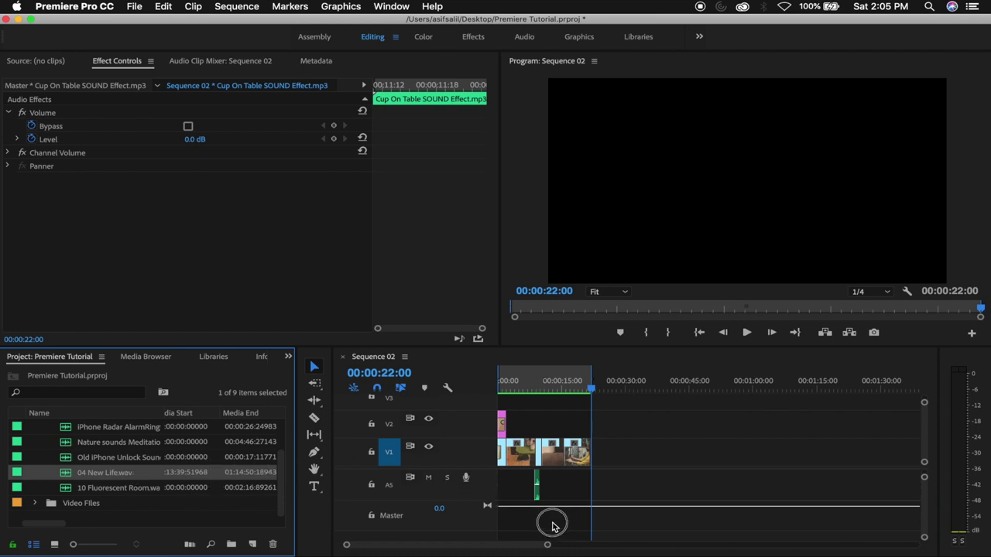
left_click_drag(553, 525, 575, 512)
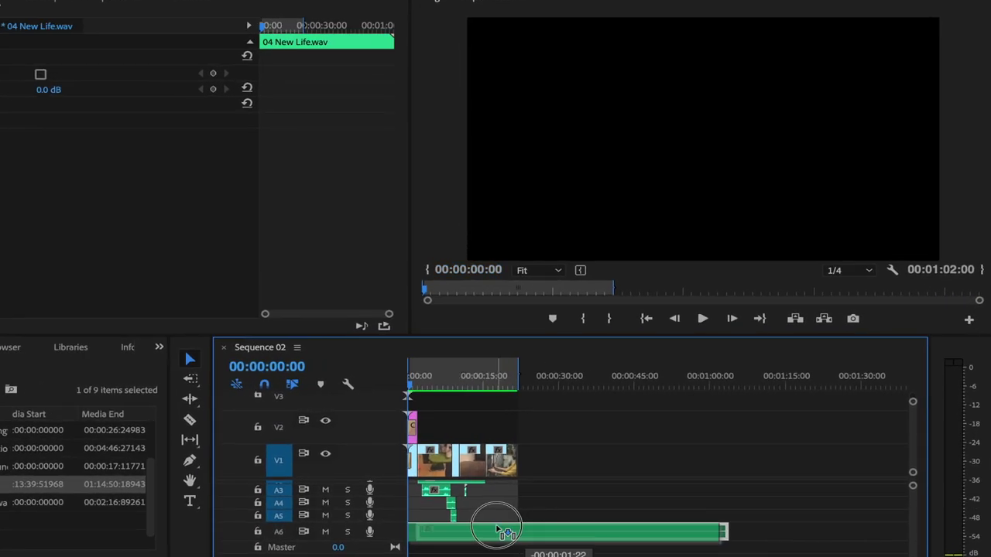
left_click_drag(497, 530, 497, 531)
Step: Trim the music's start and align the clip to 00:00:00:00
key("=")
key("=")
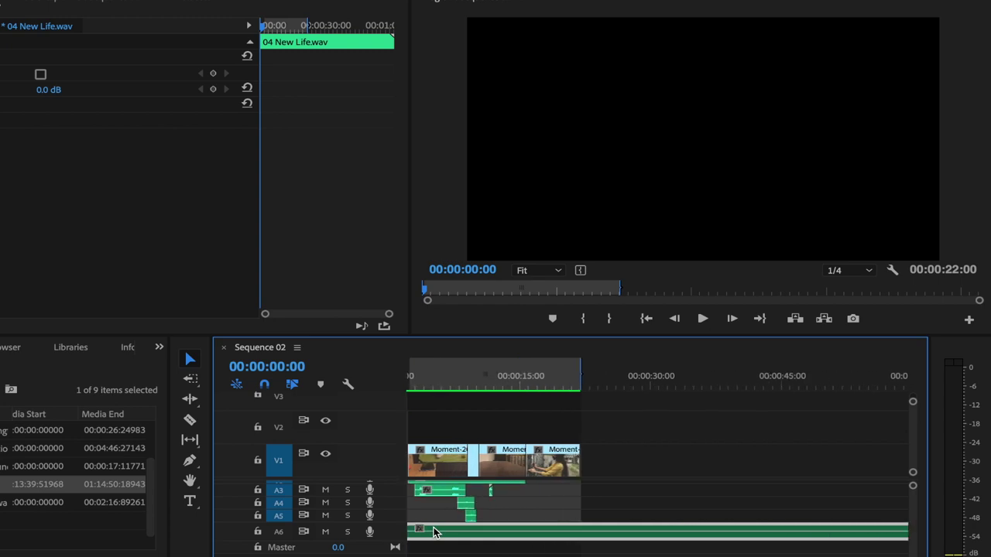
key("=")
key("=")
scroll(501, 544, "up", 2)
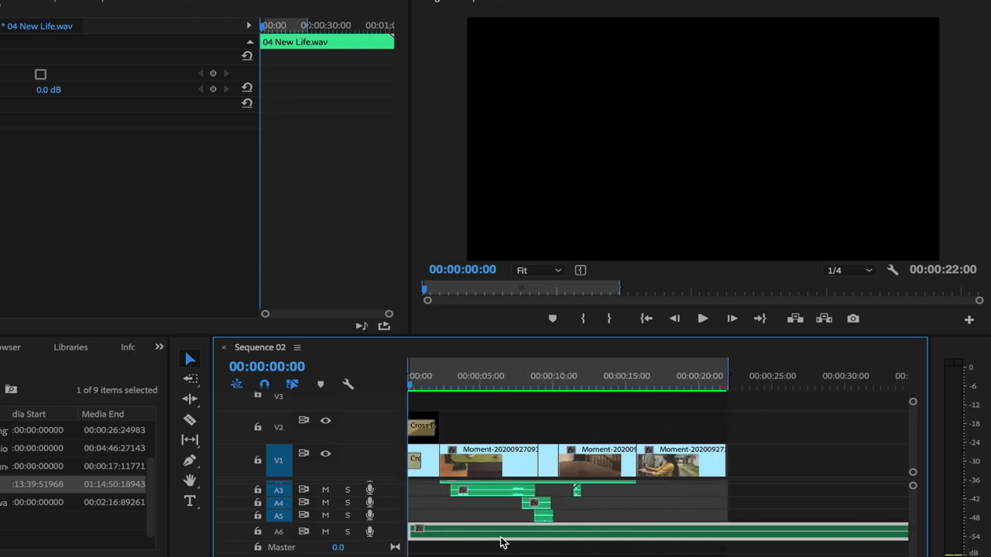
scroll(501, 543, "down", 3)
scroll(501, 544, "down", 5)
scroll(500, 544, "down", 5)
scroll(501, 544, "down", 3)
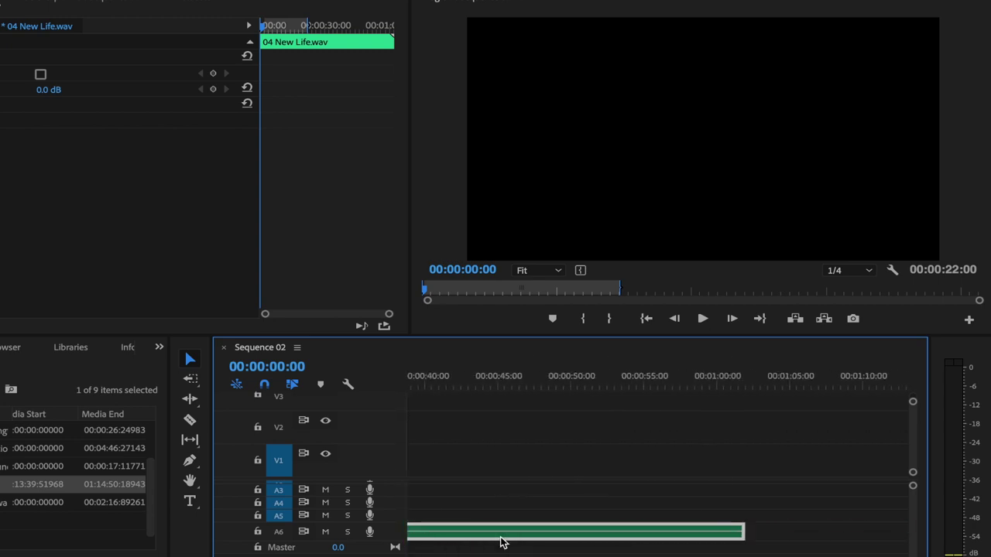
scroll(501, 544, "up", 10)
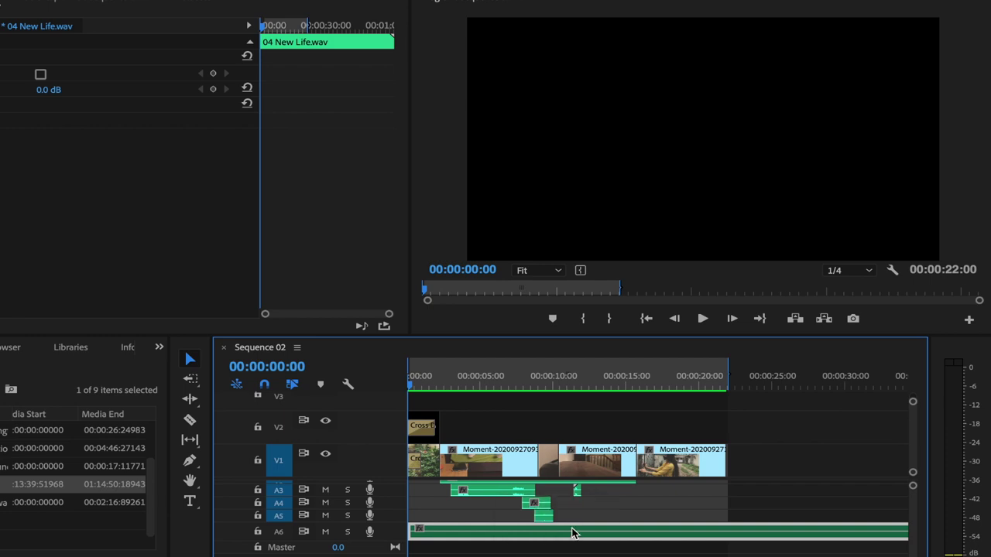
left_click_drag(416, 531, 514, 533)
left_click_drag(619, 531, 489, 541)
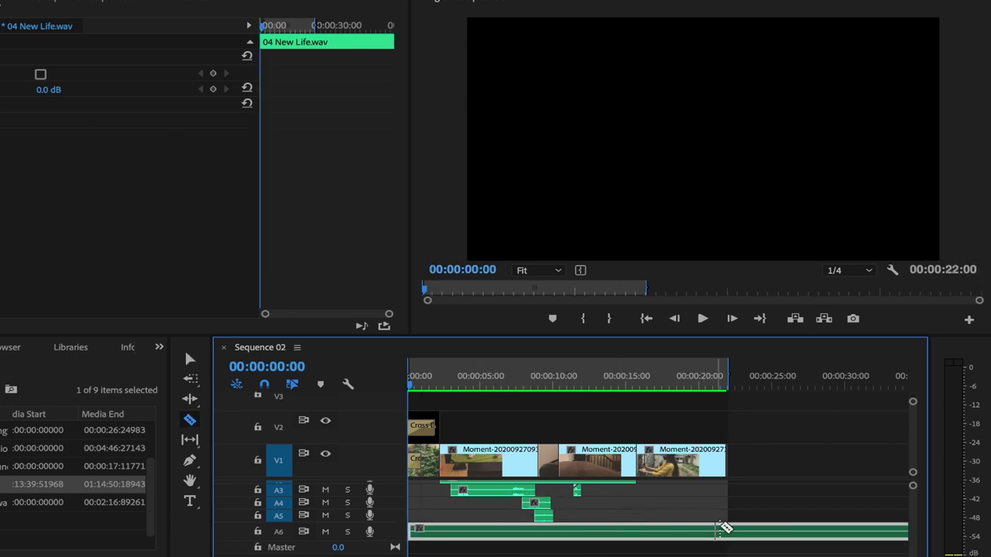
Step: Razor the A6 music at 00:00:22:00 and delete the part after the cut
left_click(734, 531)
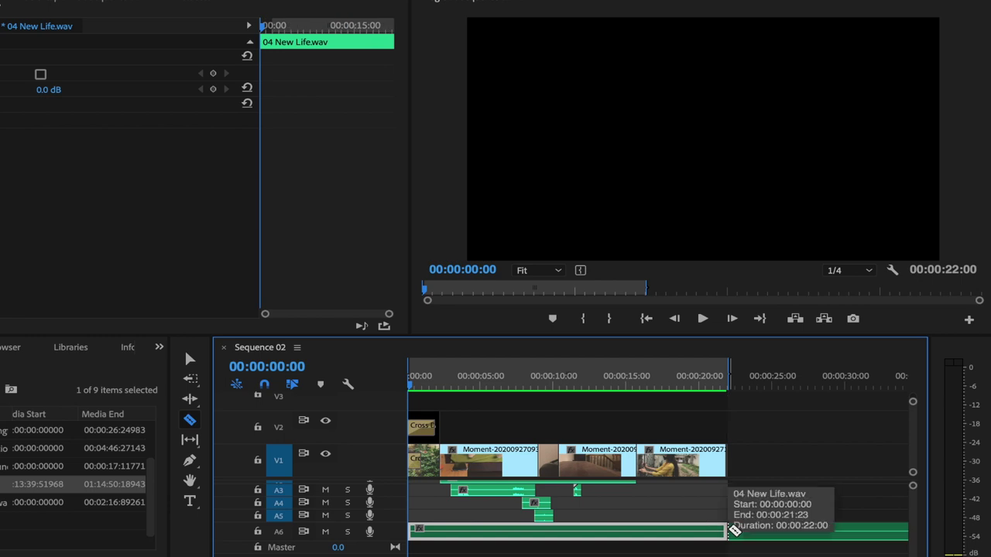
left_click(810, 531)
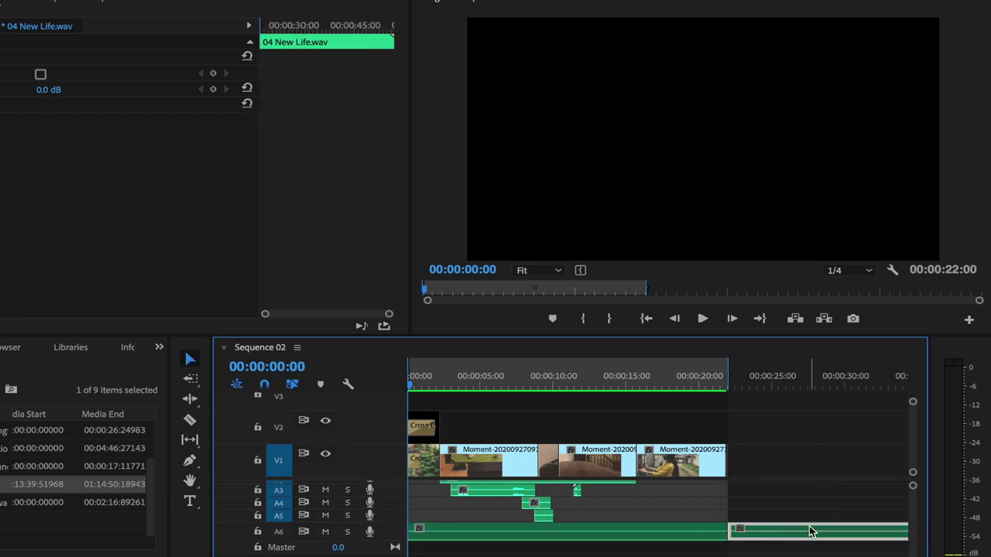
key("Delete")
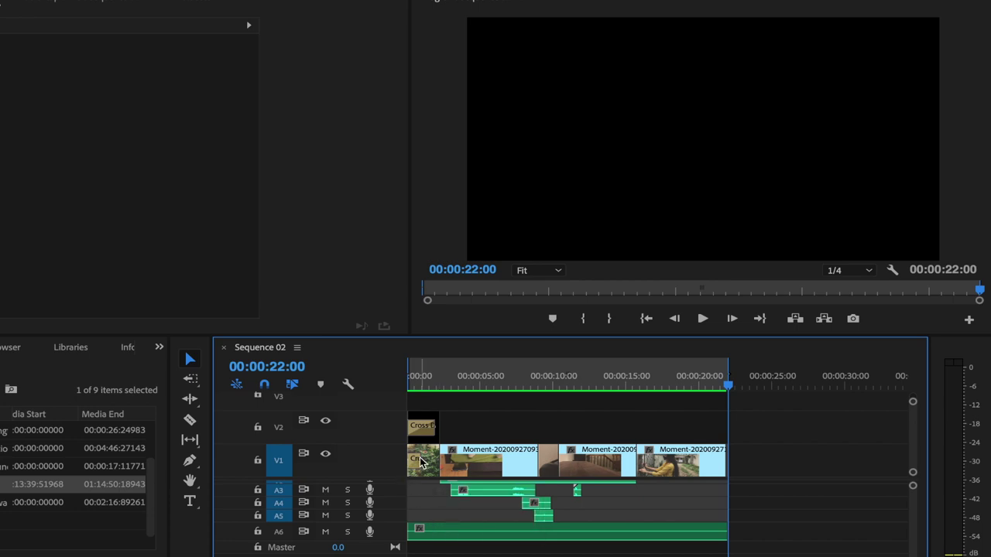
Step: Select the Cross Dissolve transitions on V2 and V1, then the A6 music clip
scroll(419, 463, "up", 3)
scroll(418, 463, "up", 3)
scroll(418, 462, "up", 2)
left_click(472, 437)
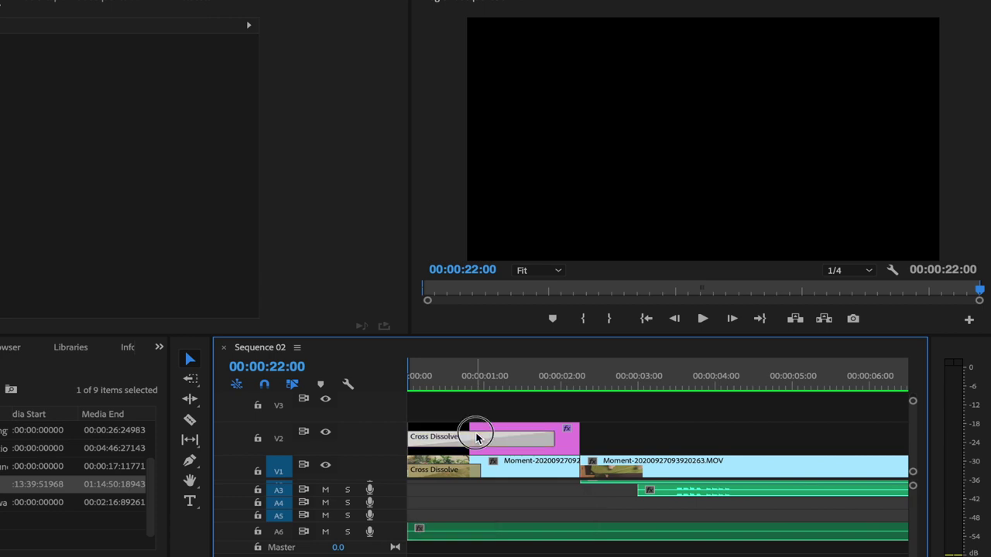
left_click(447, 475)
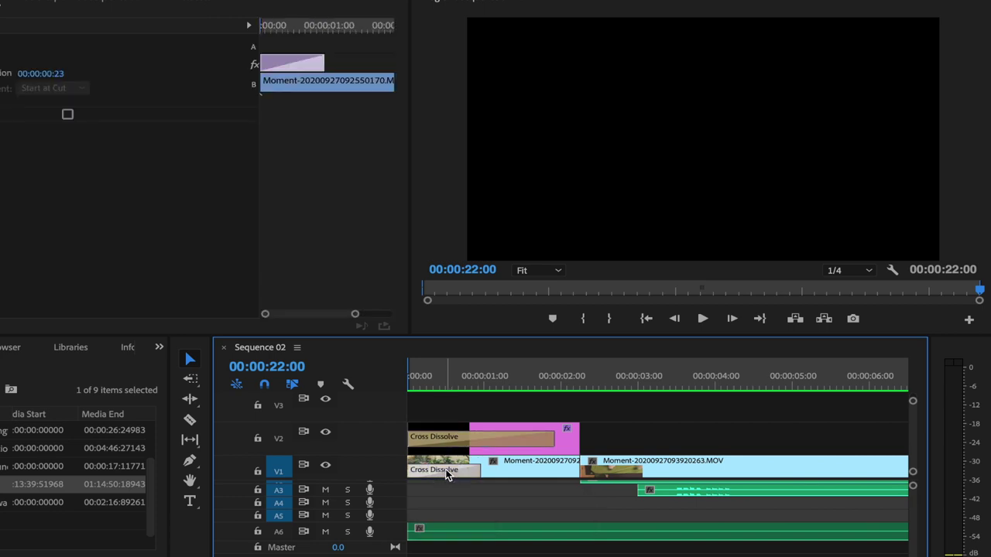
left_click(435, 532)
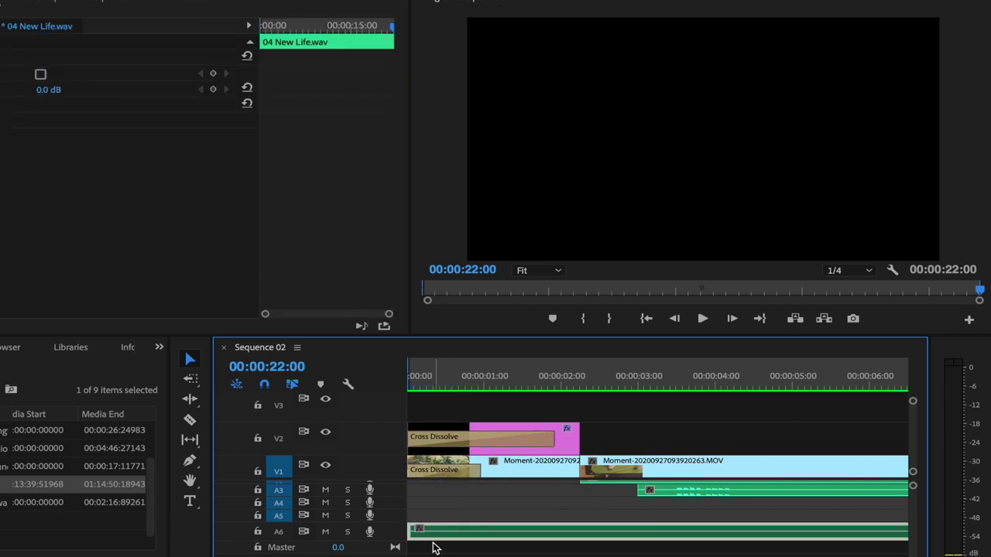
Step: Extend the last Moment clip on V1 to 00:00:22:00 and select its end edit point
scroll(434, 548, "down", 2)
scroll(434, 548, "down", 2)
scroll(434, 548, "down", 2)
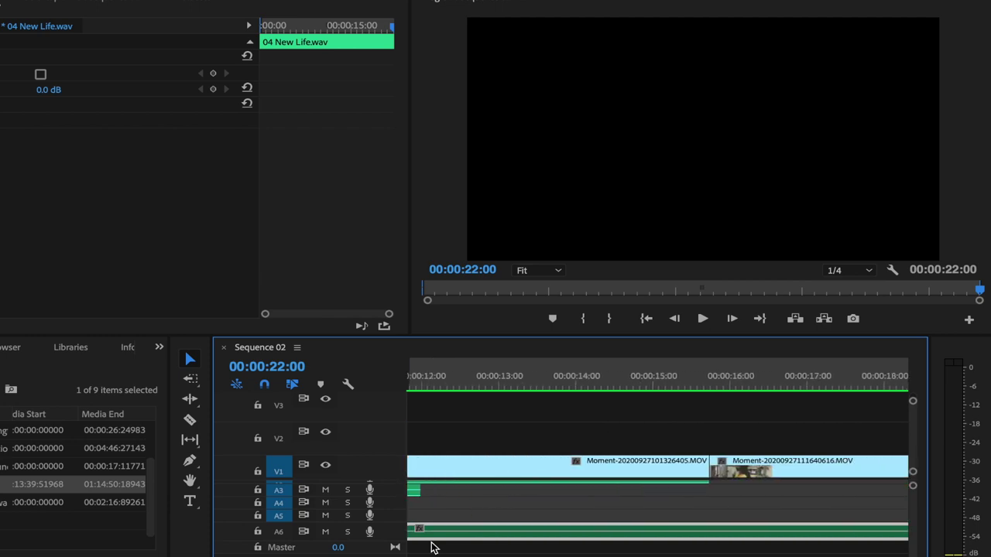
scroll(434, 548, "down", 4)
scroll(434, 548, "down", 1)
left_click_drag(714, 464, 723, 465)
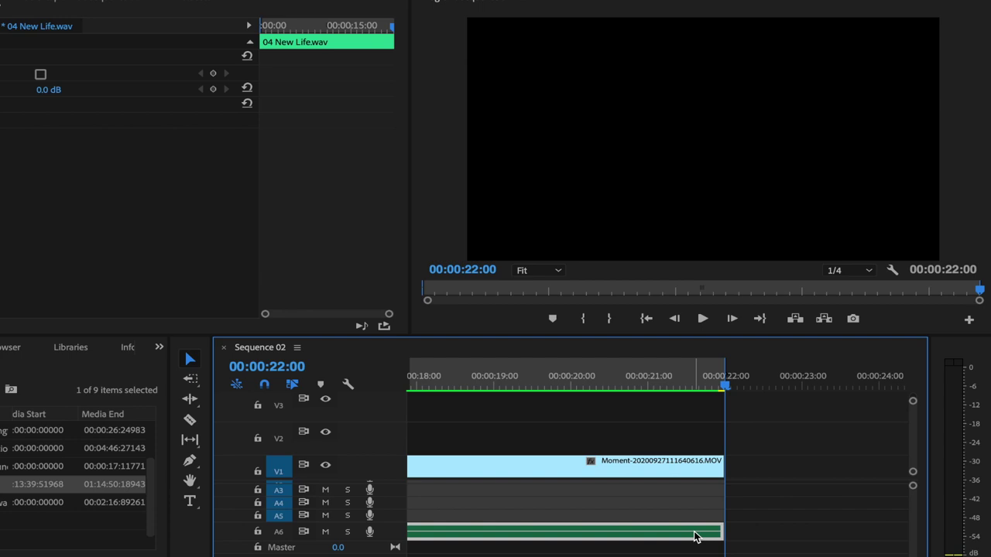
left_click(721, 533)
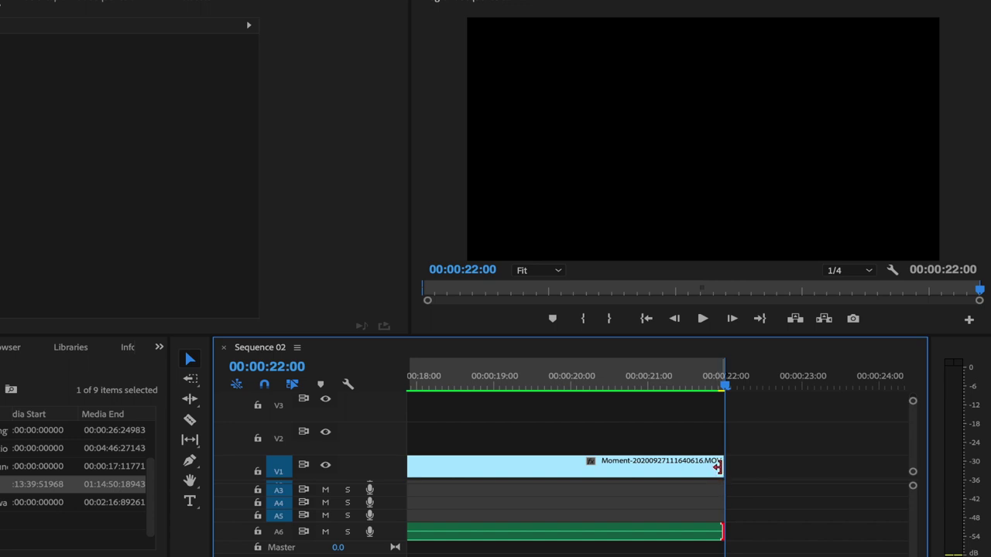
left_click(719, 463)
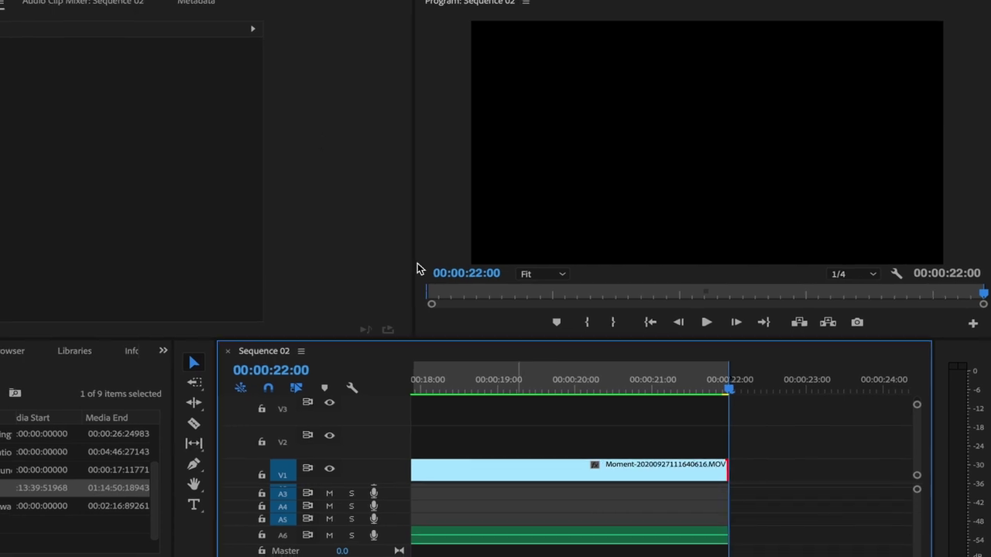
Step: Apply a Film Dissolve at the last Moment clip's end and lengthen it to 00:00:01:21
left_click(180, 7)
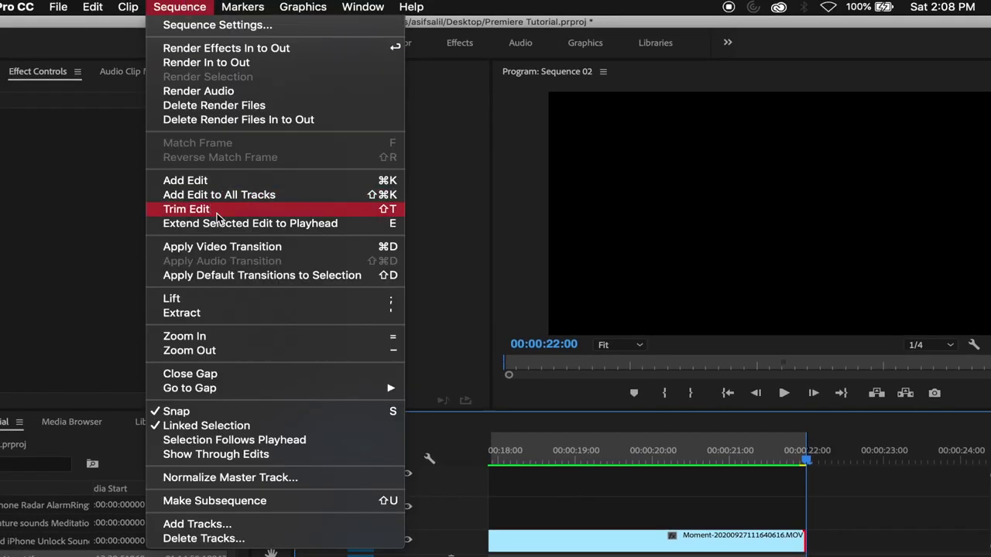
left_click(228, 247)
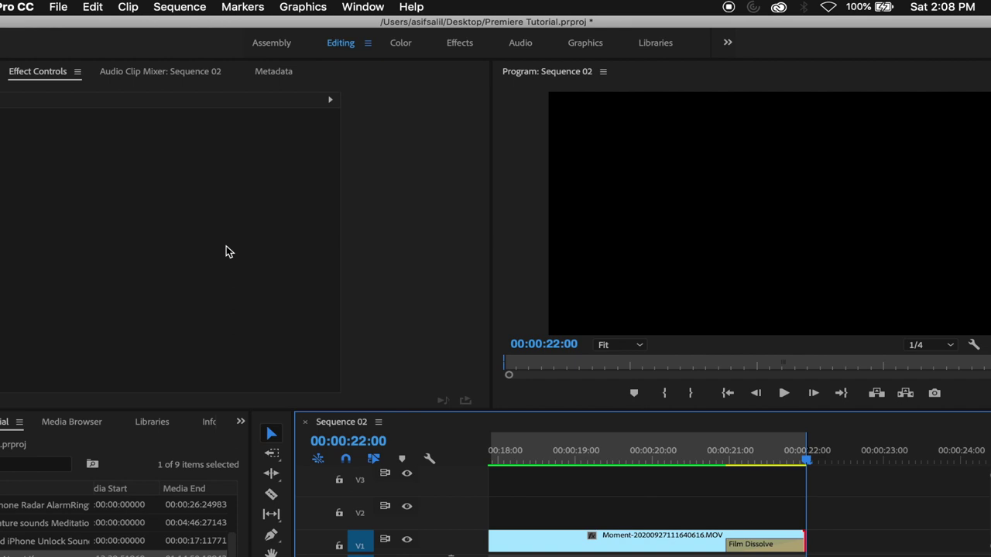
left_click(734, 545)
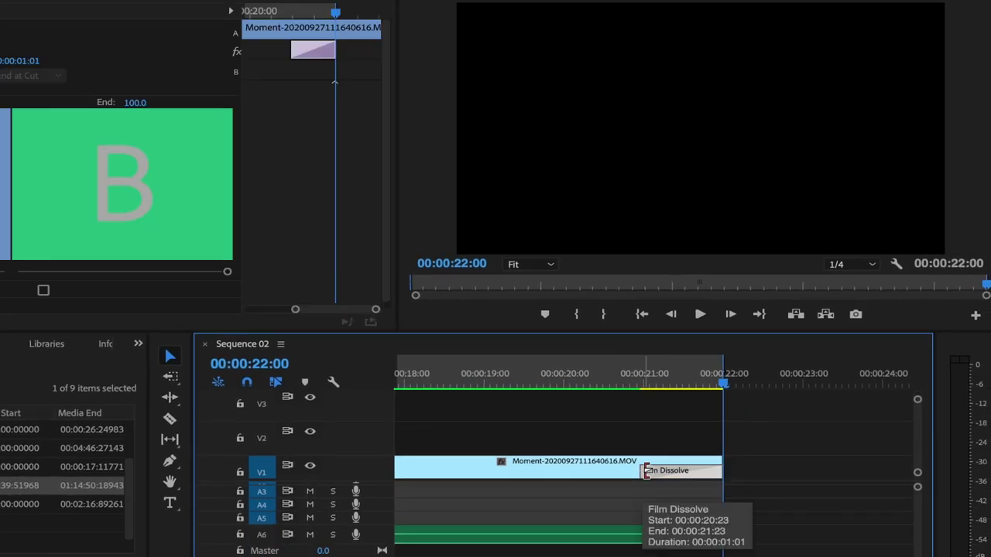
left_click_drag(646, 471, 605, 471)
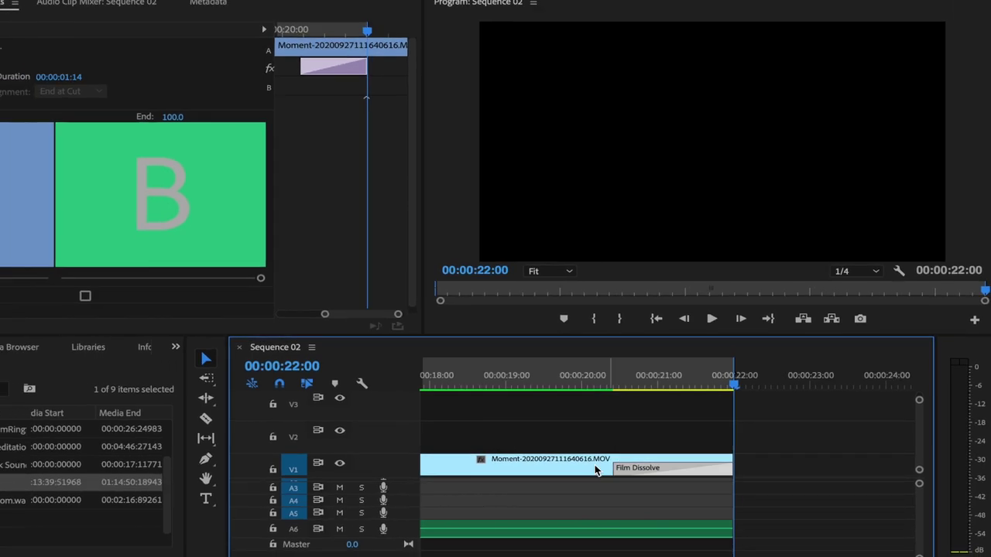
left_click(594, 464)
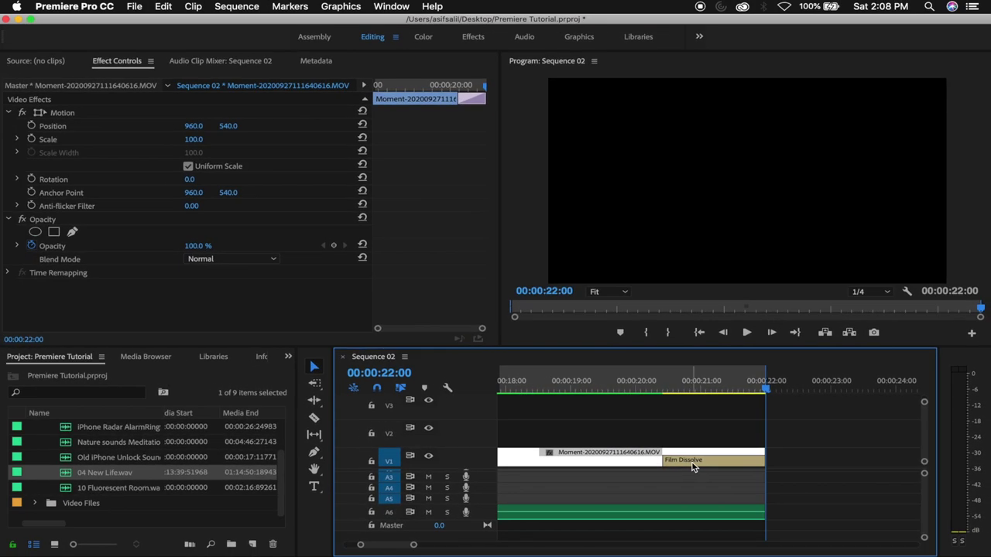
left_click(693, 465)
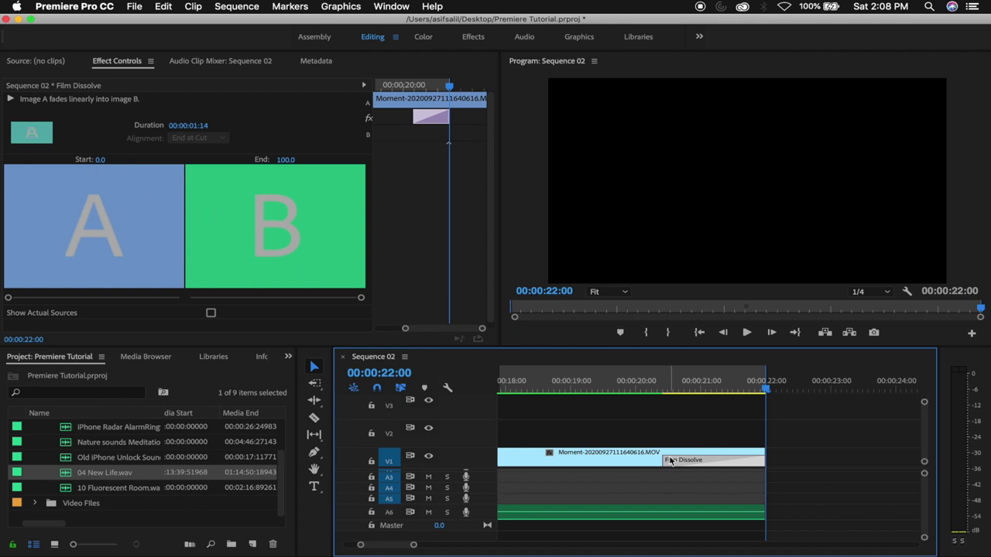
left_click_drag(665, 461, 647, 462)
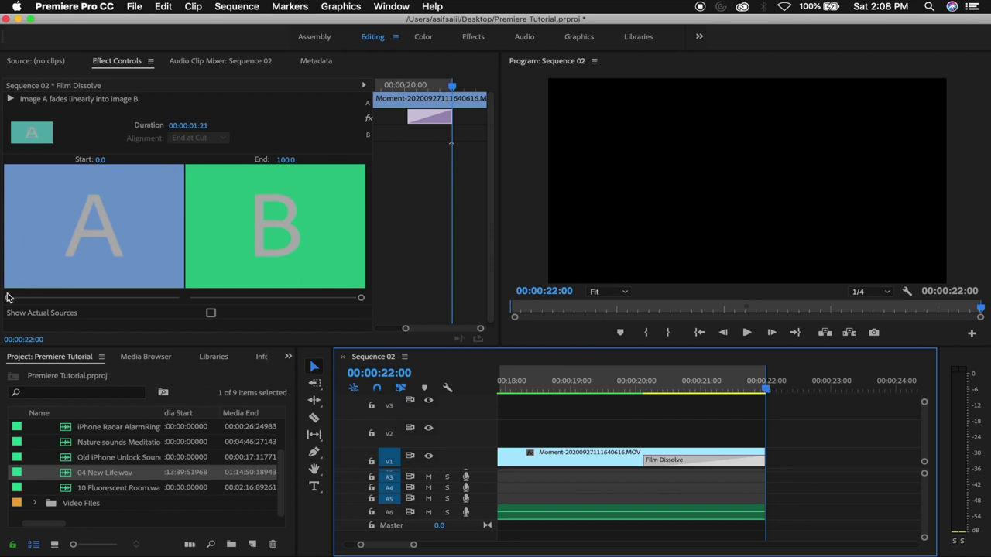
mouse_move(8, 299)
left_mouse_down()
mouse_move(132, 299)
mouse_move(3, 297)
left_mouse_up()
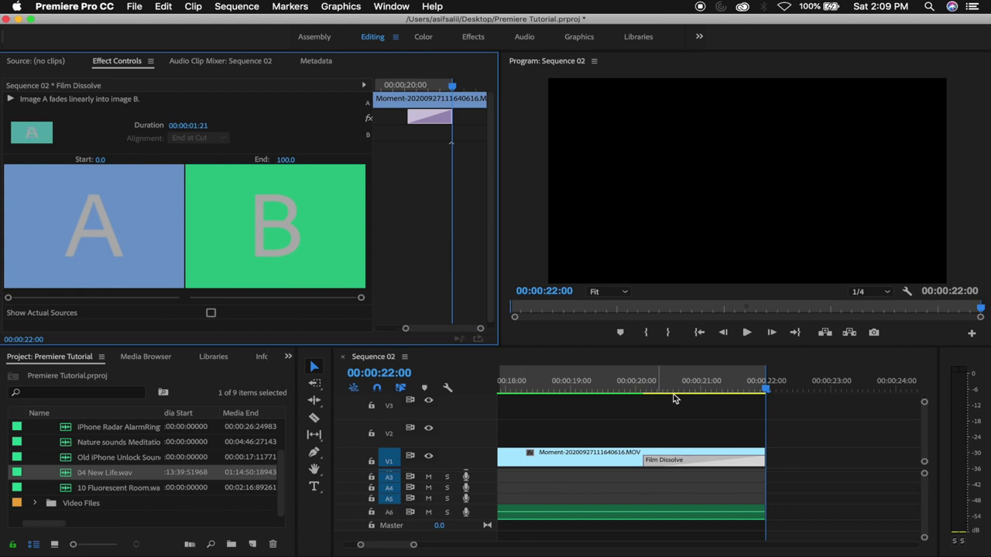
left_click(633, 391)
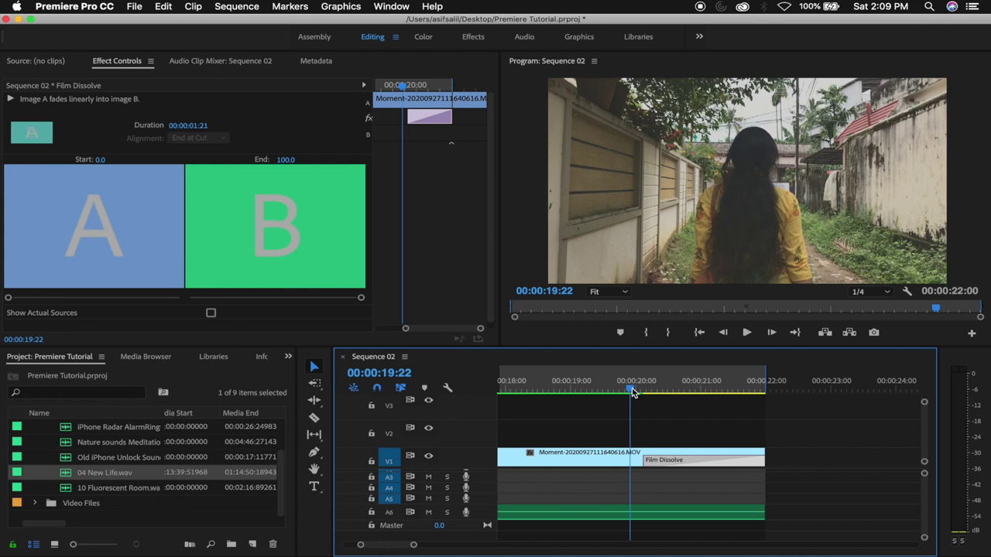
Step: Preview the fade to black, then select the end of the 04 New Life.wav clip on A6
left_click(614, 464)
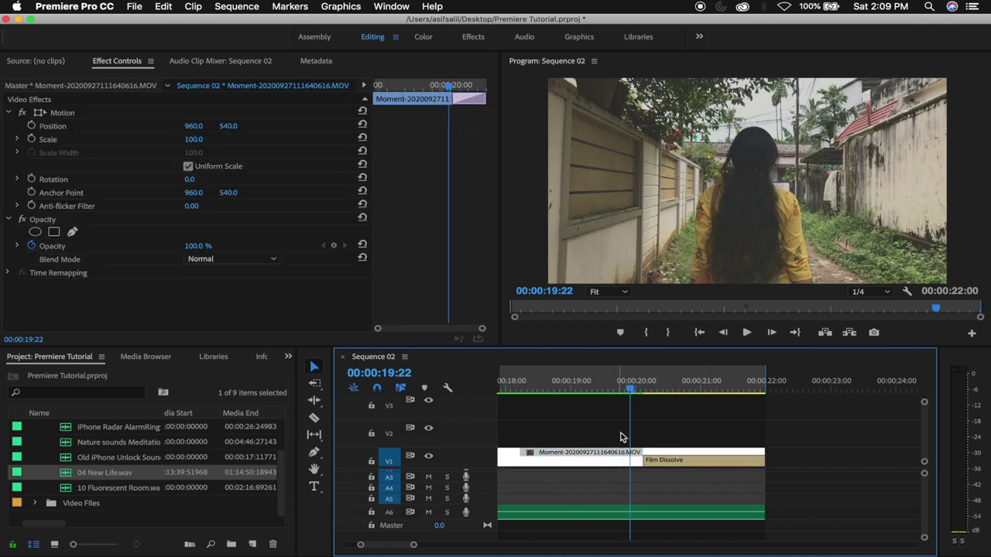
left_click(623, 434)
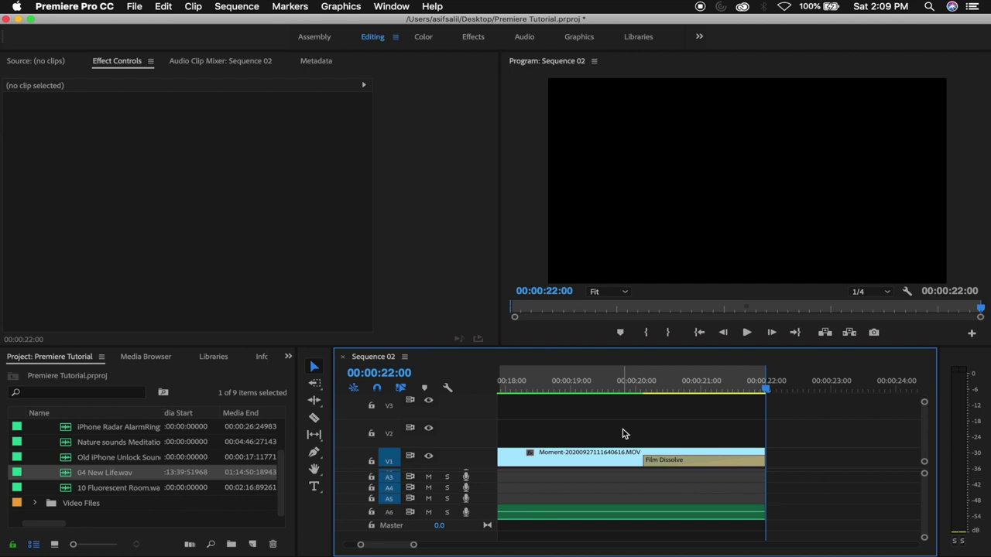
left_click(761, 511)
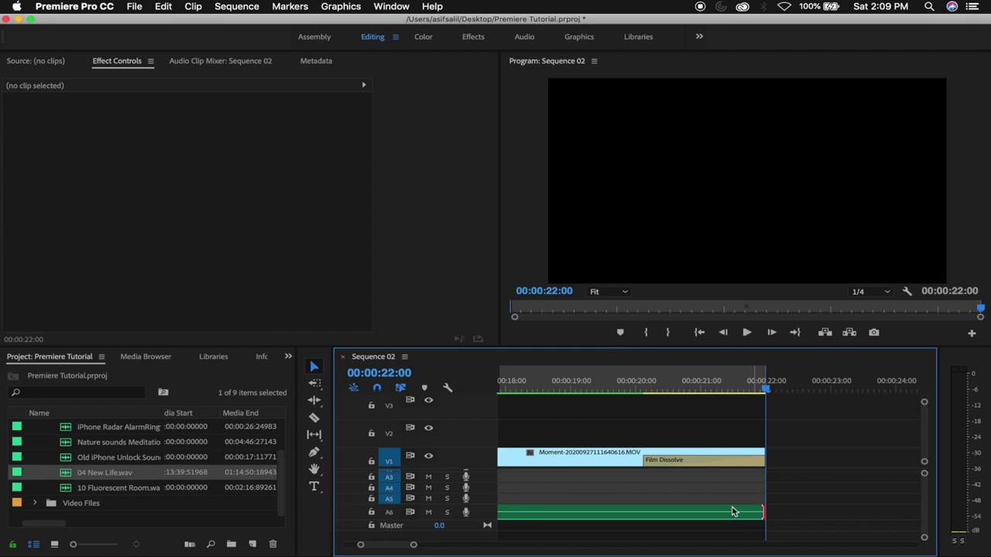
Step: Add a Constant Power fade at the music's end, lengthened to about 00:00:01:20
left_click(236, 6)
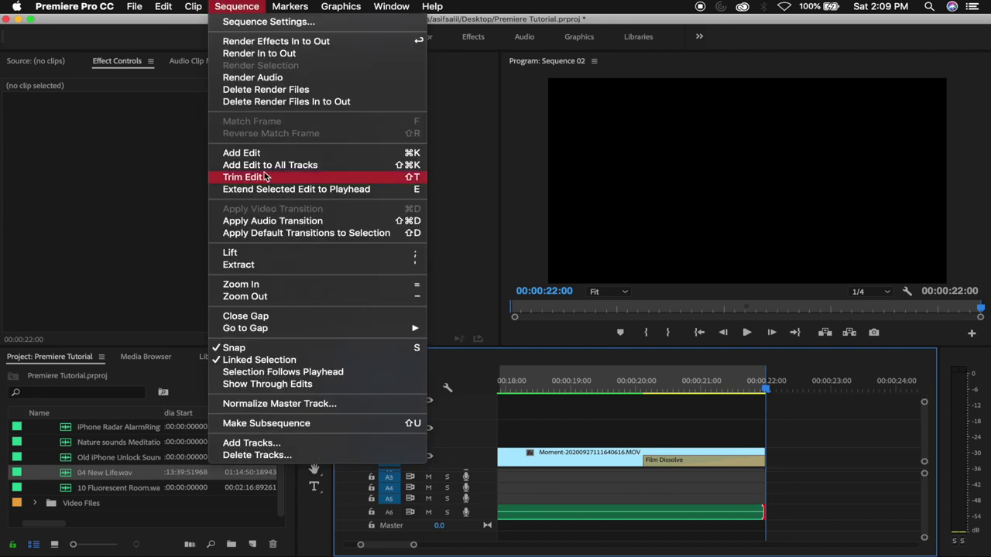
left_click(279, 222)
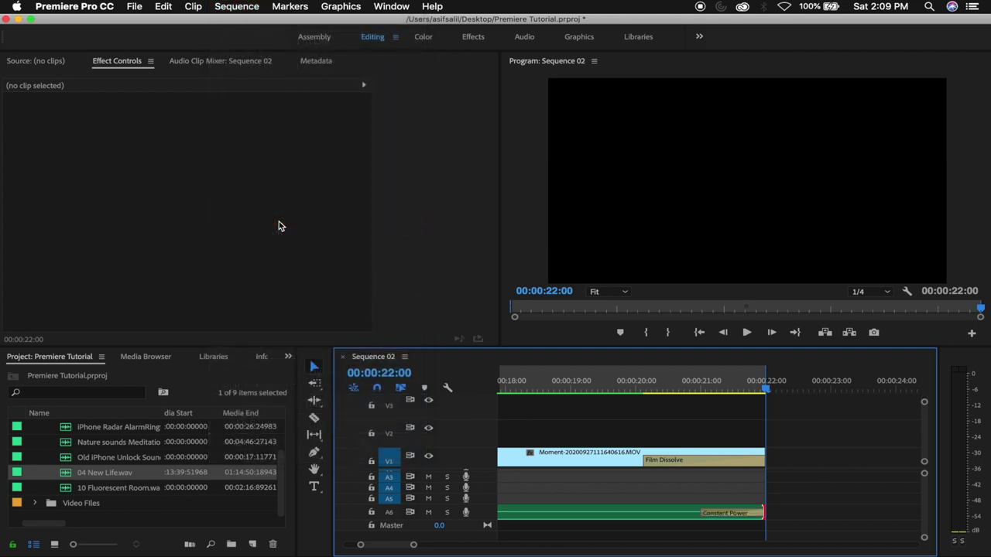
left_click(718, 514)
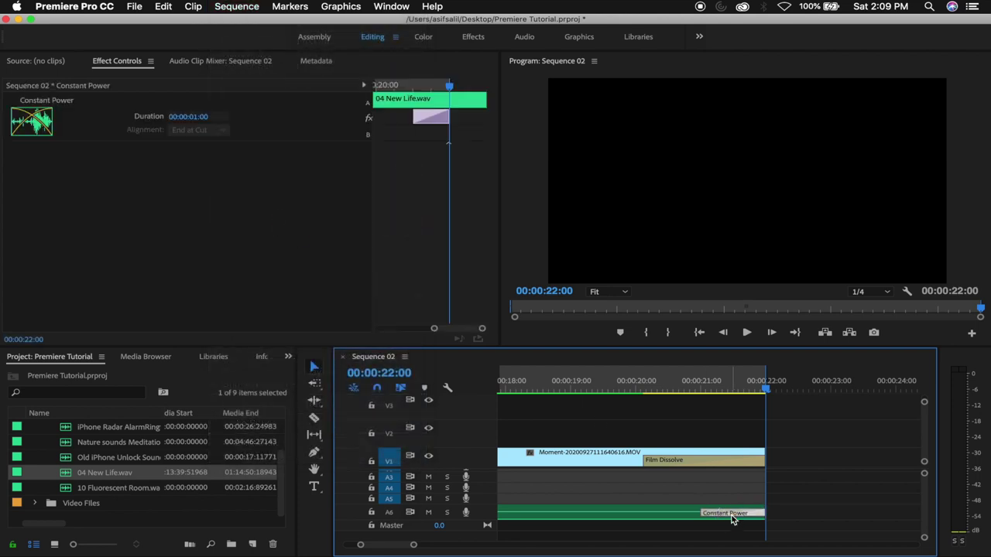
left_click_drag(706, 514, 650, 514)
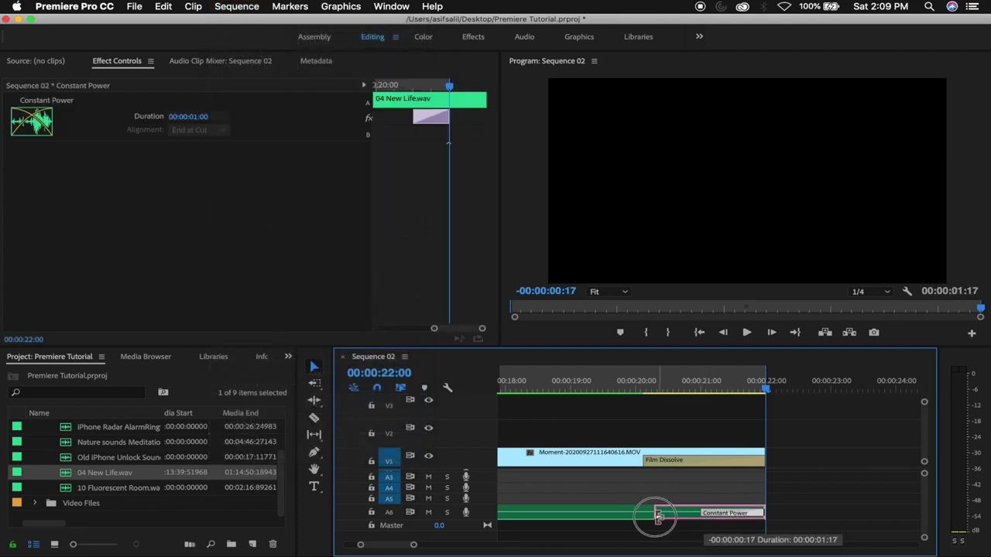
left_click_drag(650, 516, 650, 515)
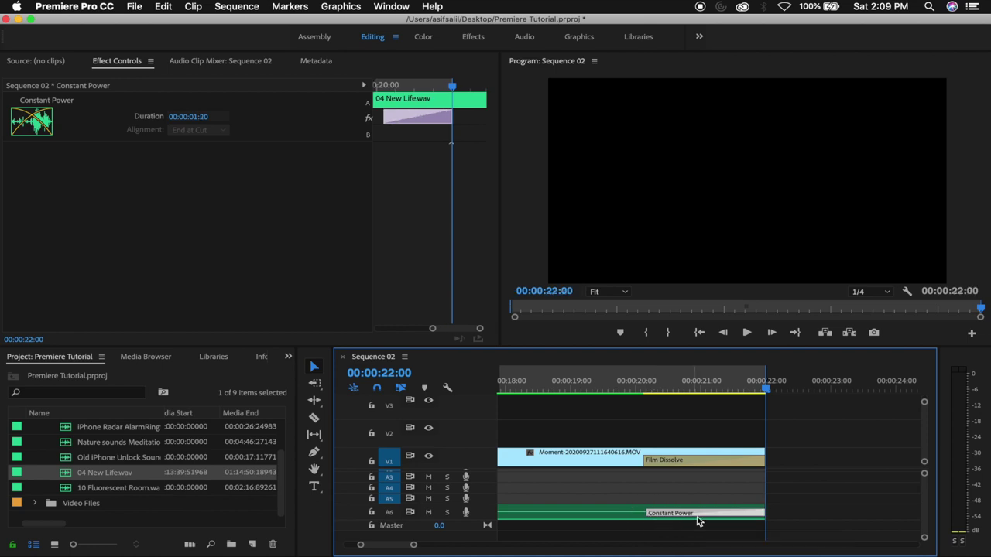
left_click(700, 520)
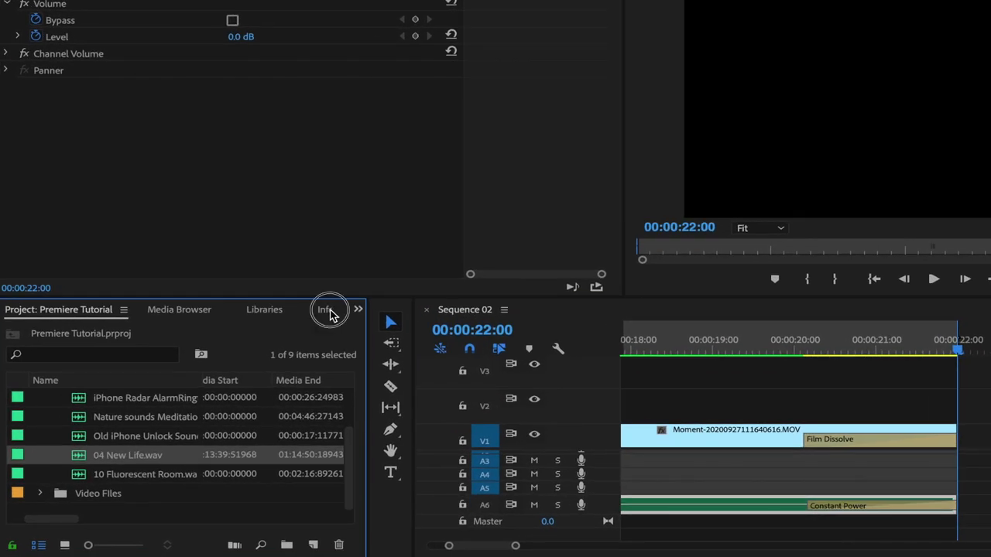
Step: Show the Crossfade audio transitions in the Effects panel
left_click(329, 312)
left_click(325, 311)
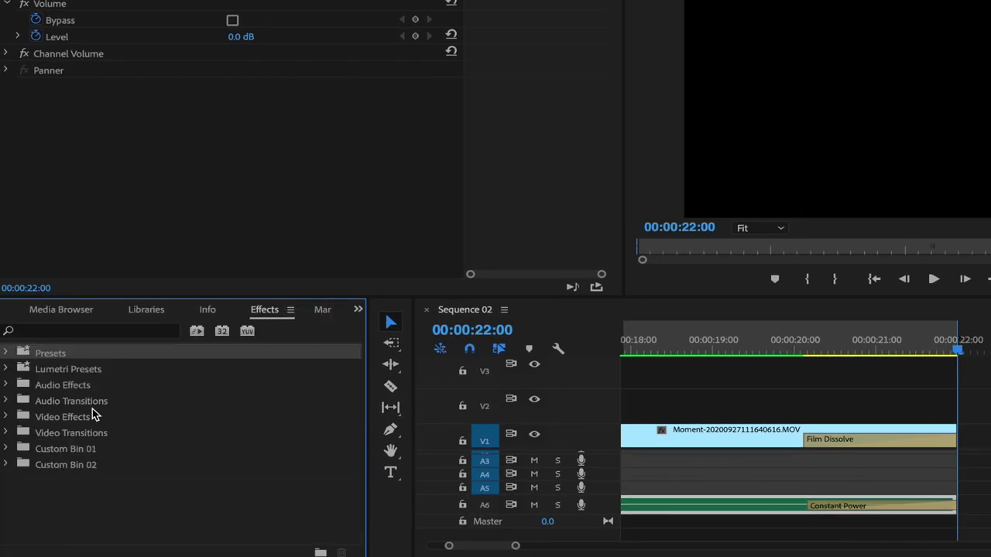
left_click(6, 402)
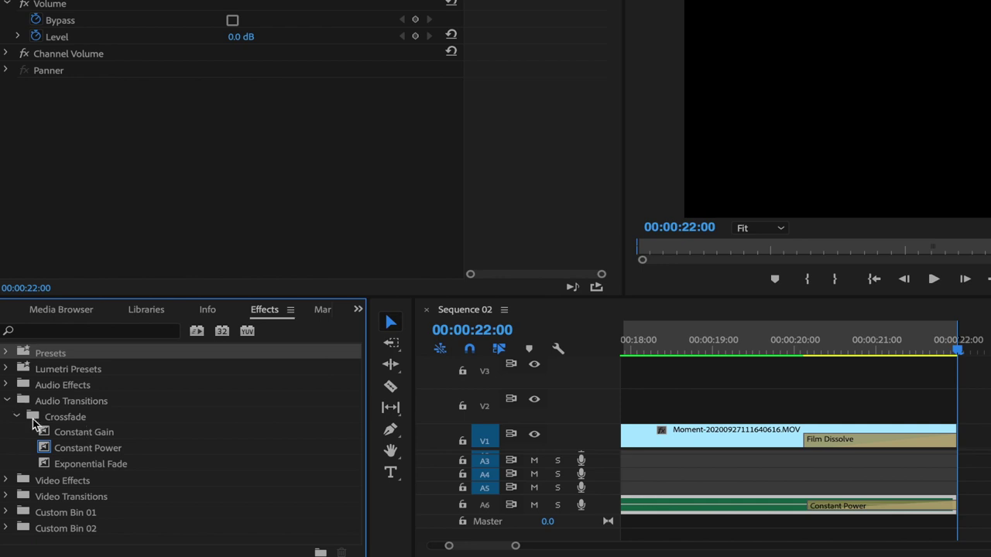
left_click(87, 447)
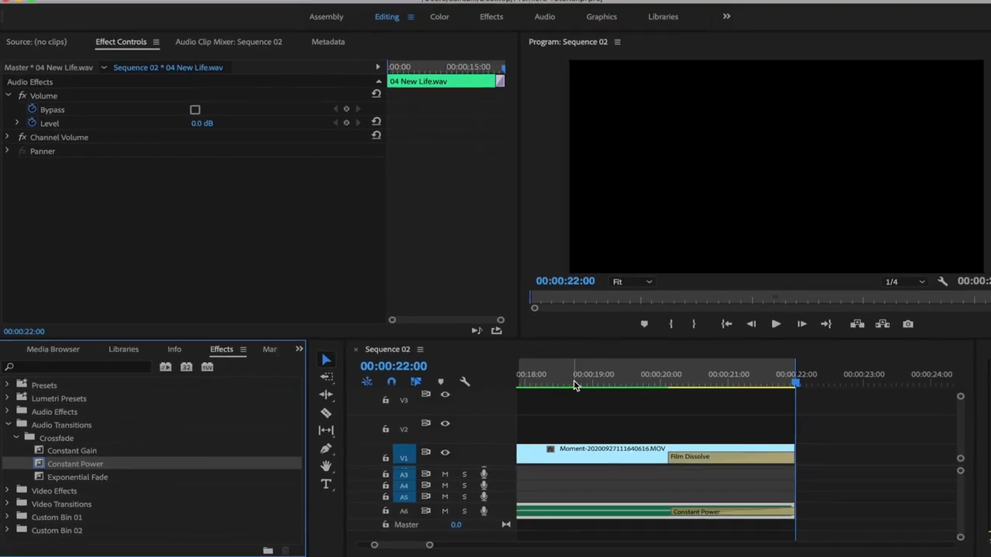
Step: Replace the music's closing Constant Power fade with Exponential Fade and view the whole sequence
left_click(575, 385)
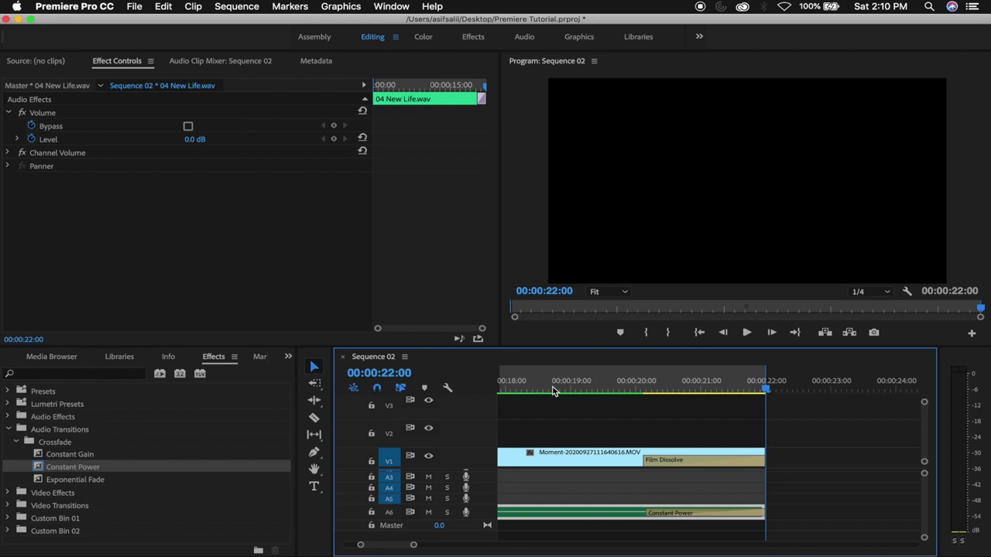
left_click(699, 517)
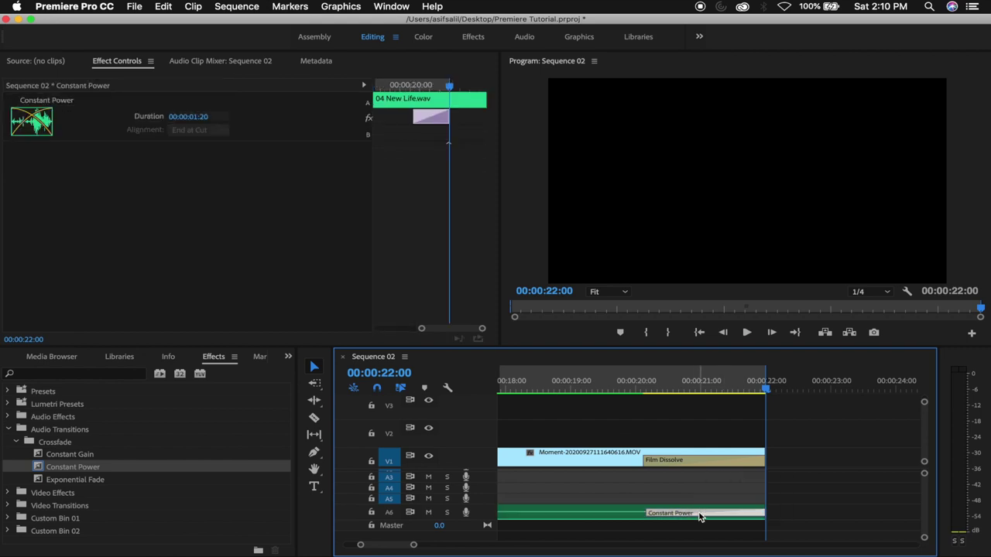
left_click_drag(75, 480, 774, 511)
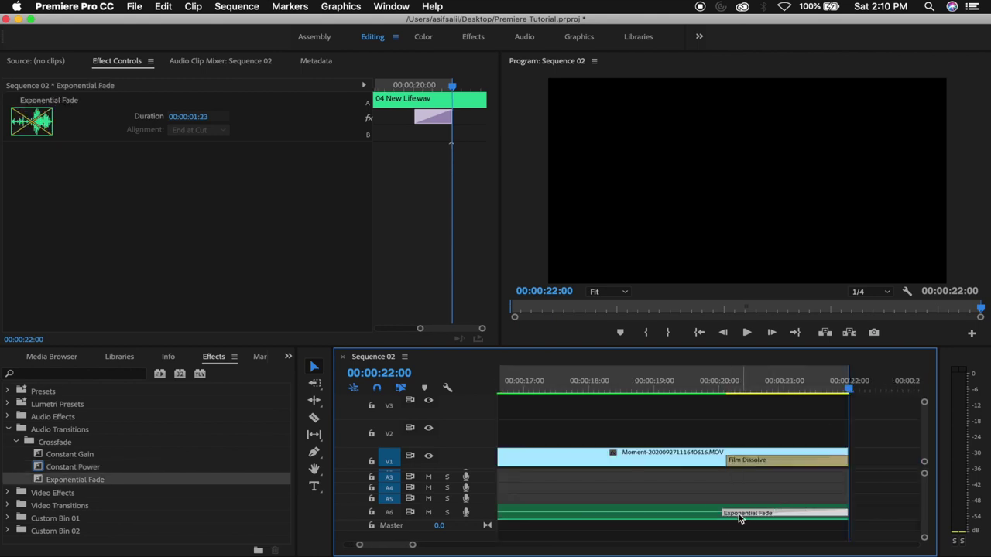
key("minus")
key("minus")
key("minus")
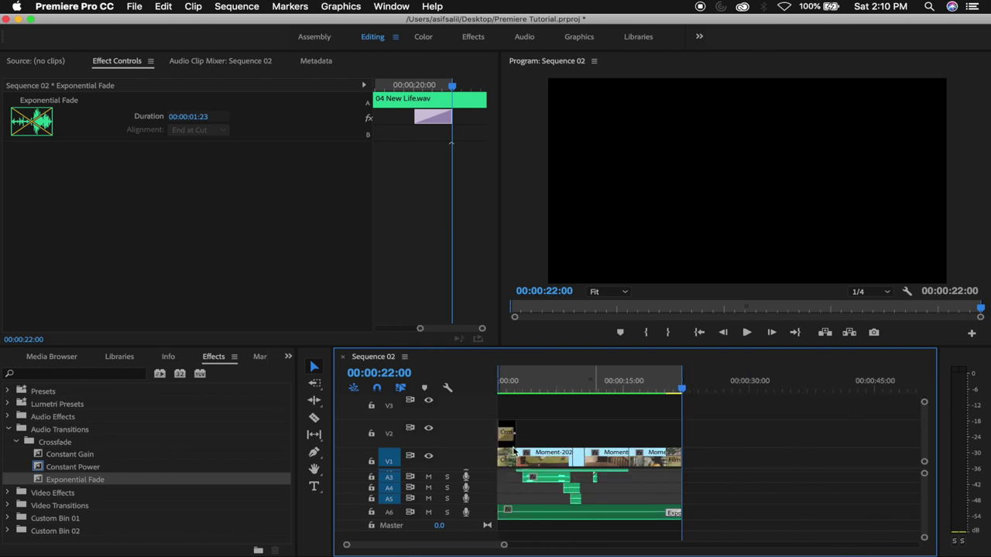
left_click(497, 387)
Step: Add a Constant Power fade-in to 04 New Life.wav on A6, lengthen it to 00:00:02:07, and preview
key("equal")
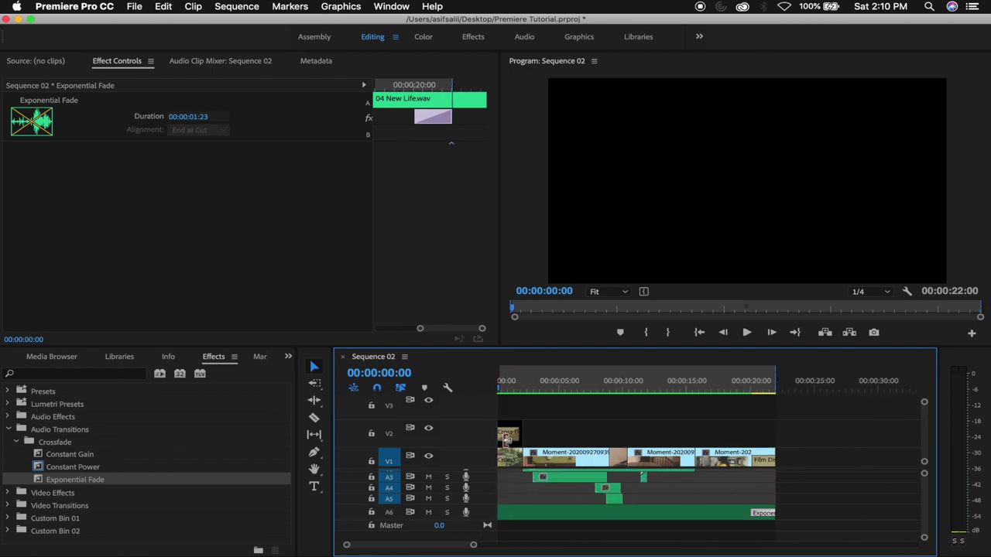
key("equal")
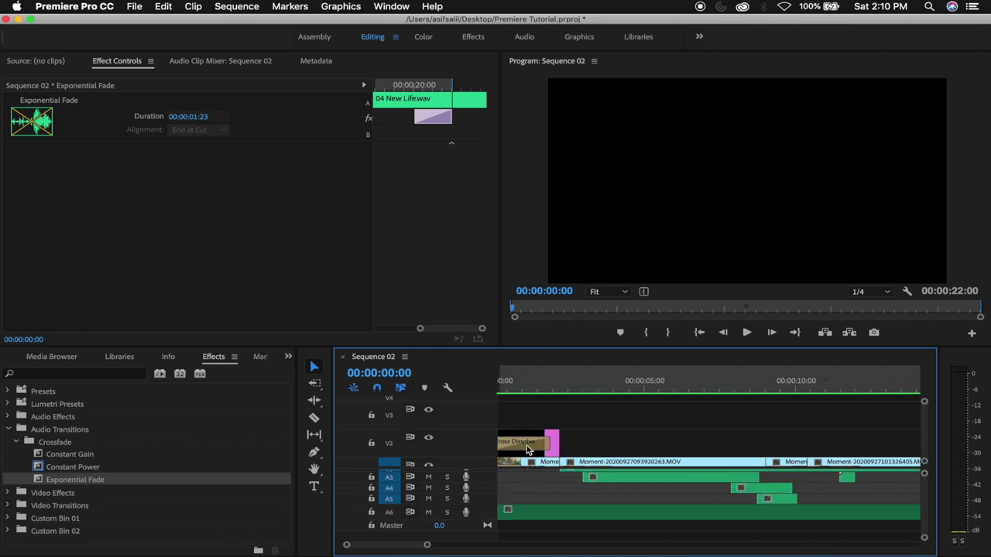
key("equal")
key("equal")
key("super+equal")
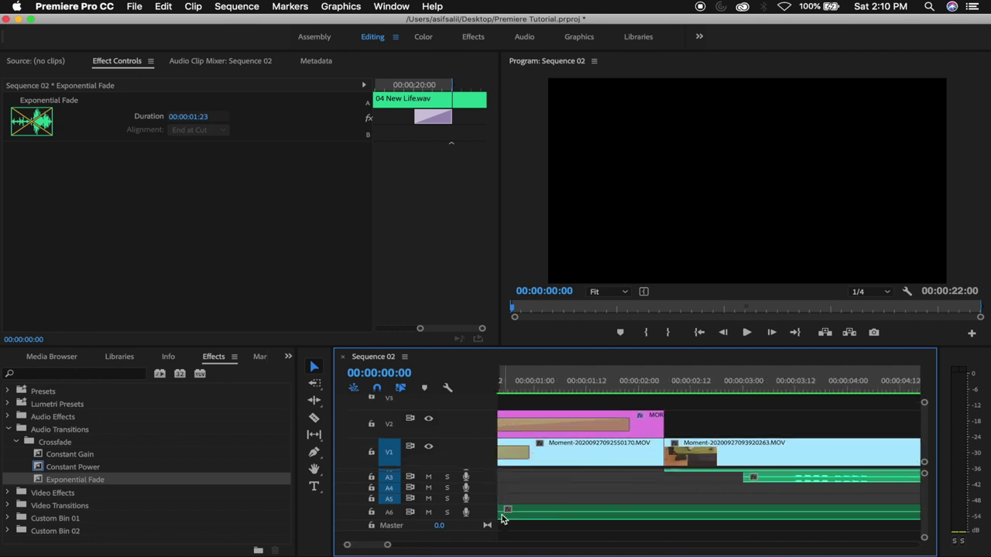
left_click(501, 516)
scroll(501, 518, "up", 3)
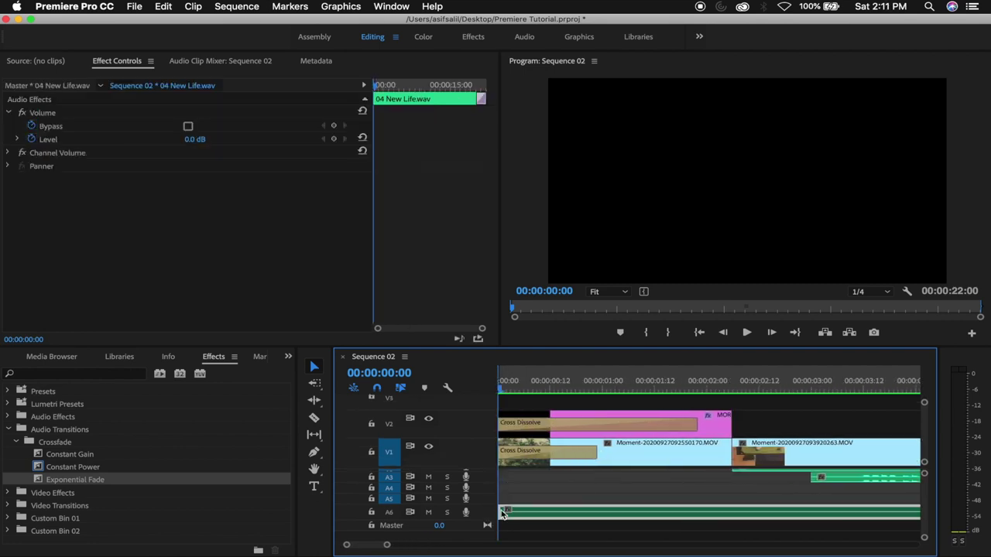
left_click(499, 512)
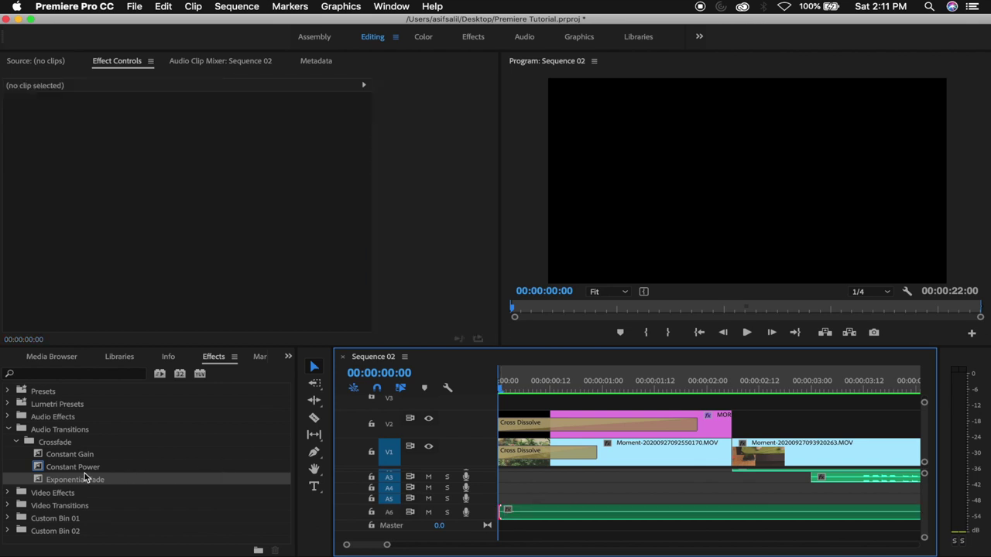
left_click_drag(85, 473, 504, 515)
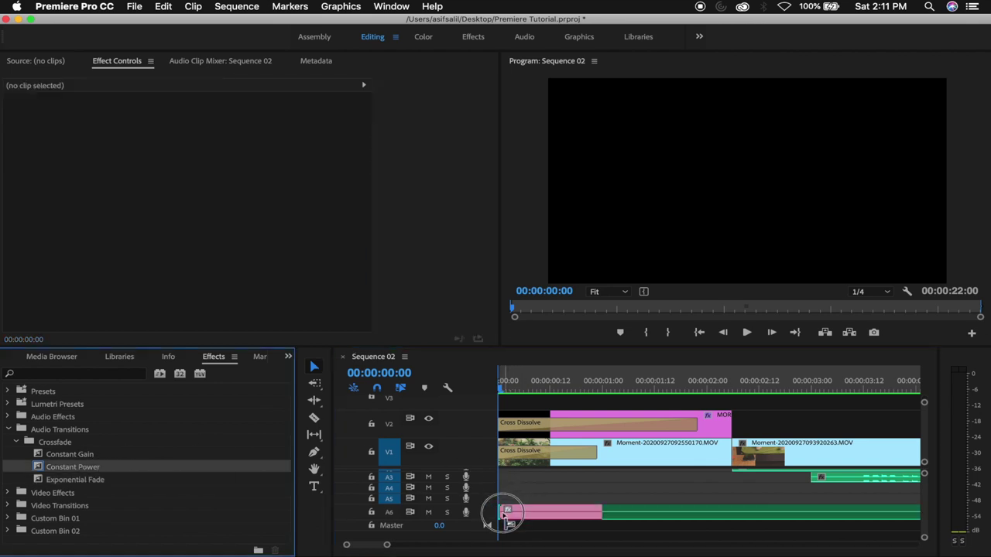
left_click_drag(601, 513, 746, 512)
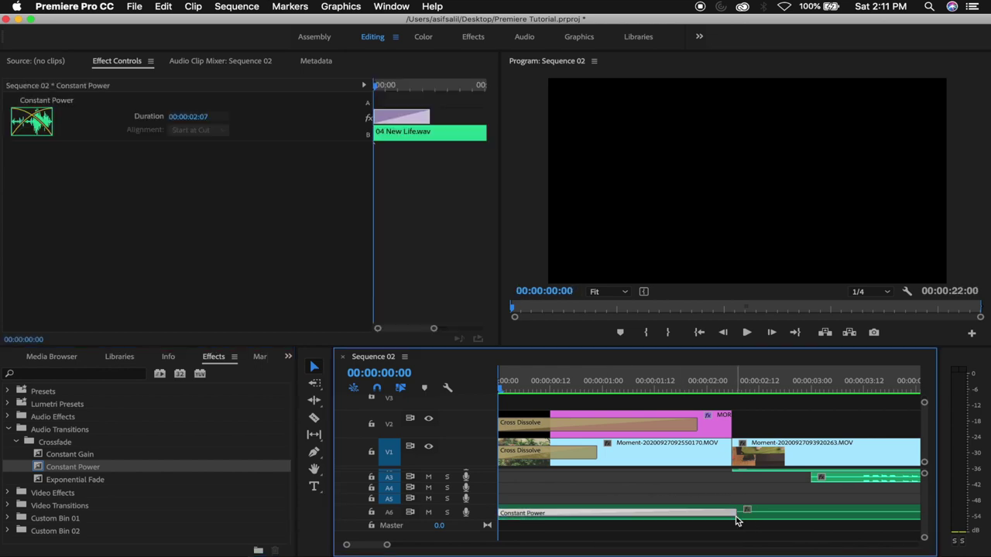
key("space")
key("space")
key("space")
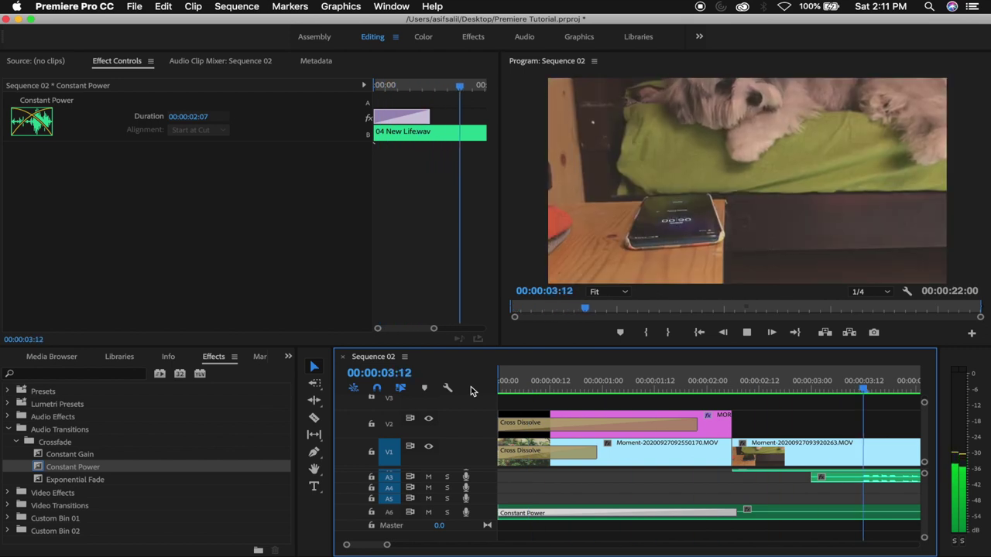
Step: Lengthen the A6 music's ending Exponential Fade to 00:00:04:14 and play the sequence back
key("space")
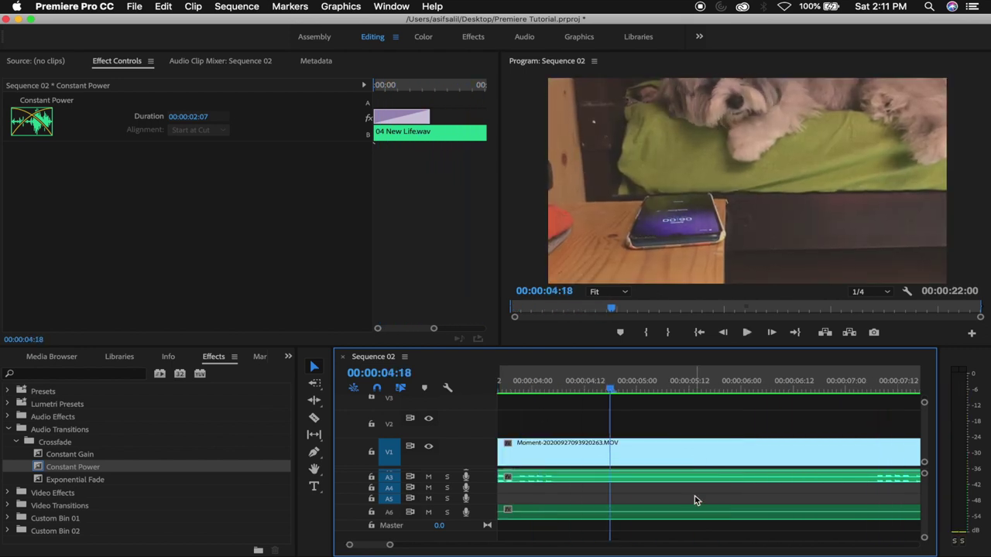
key("minus")
key("minus")
key("minus")
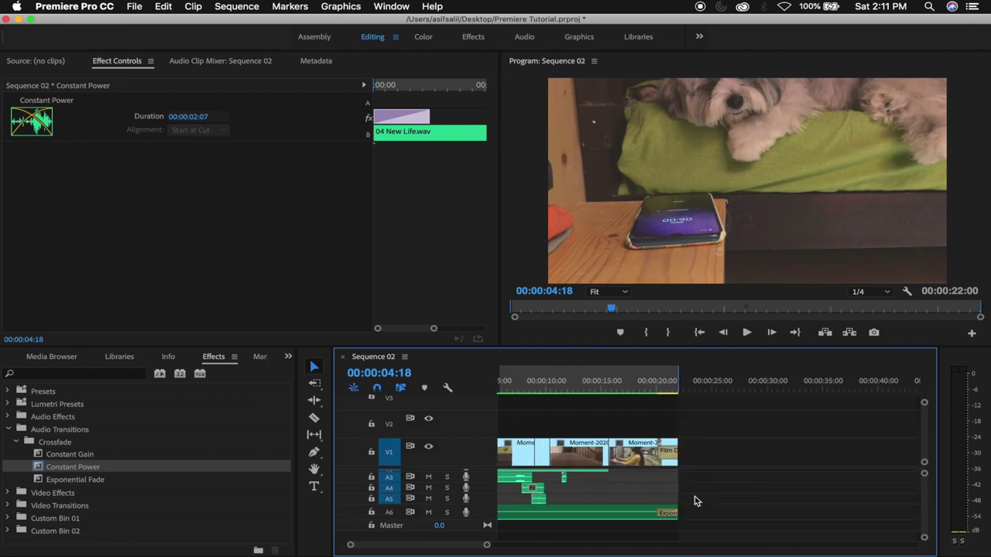
left_click_drag(662, 513, 627, 515)
left_click(617, 391)
key("space")
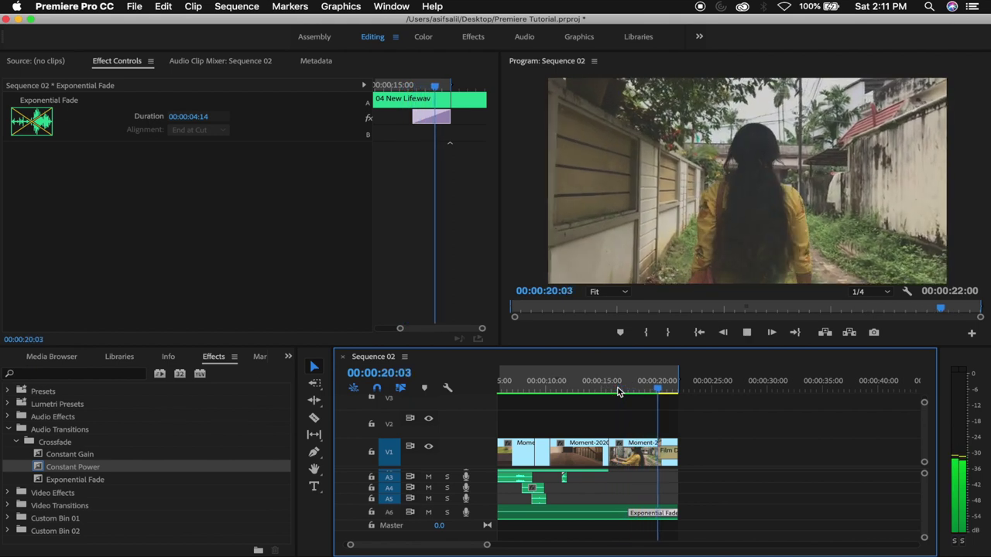
key("space")
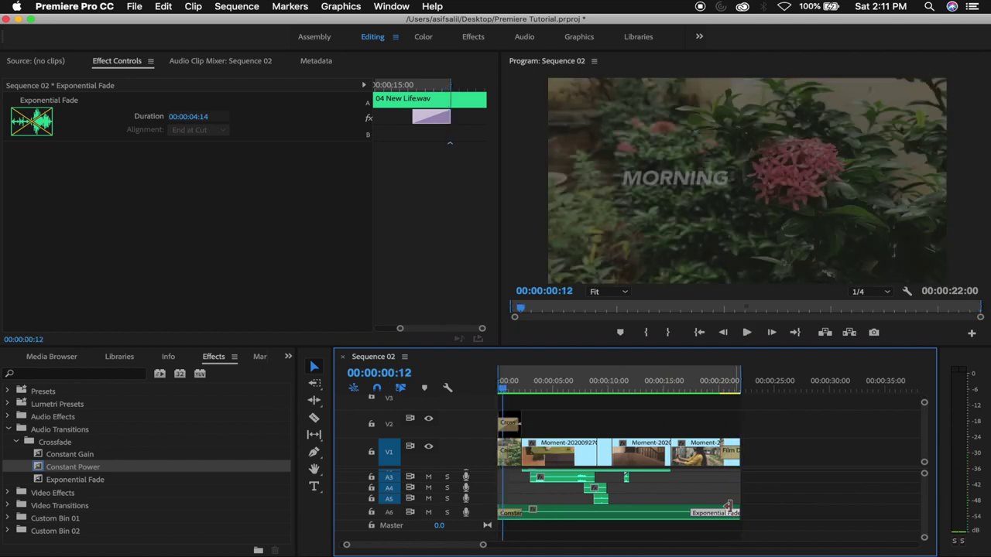
scroll(733, 514, "up", 2)
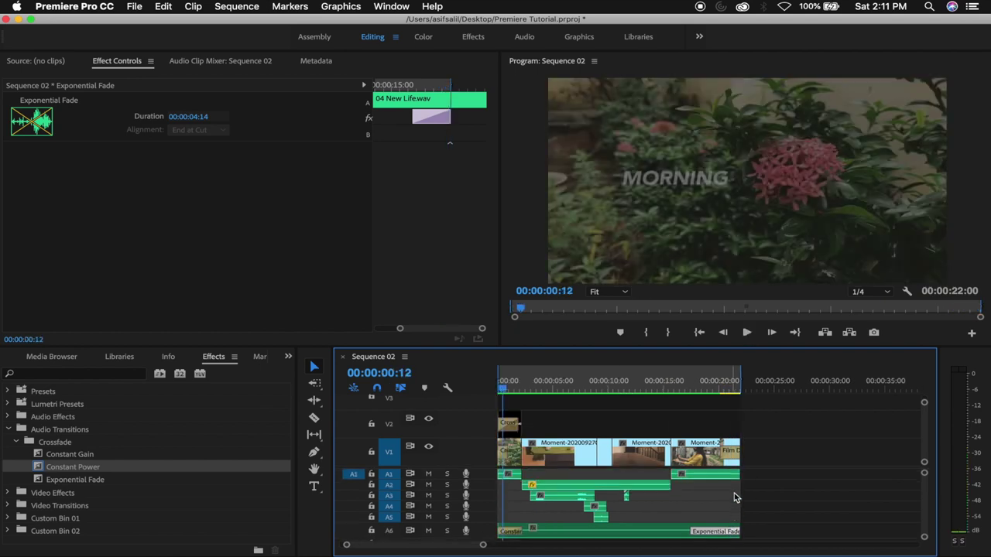
Step: Add a Constant Power fade-out to the end of the A1 Nature sounds clip, lengthened to 00:00:01:21
left_click(718, 479)
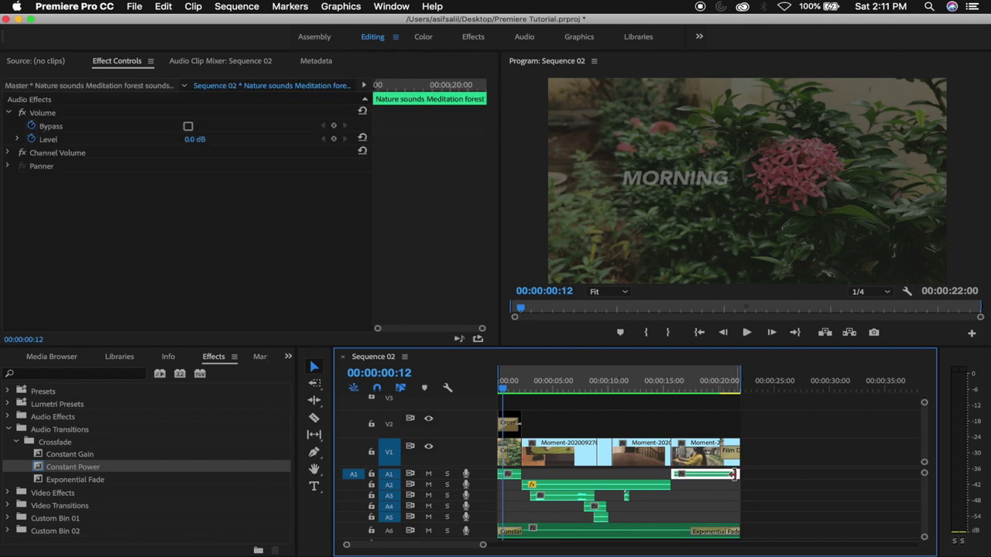
scroll(733, 476, "up", 2)
scroll(733, 476, "up", 2)
scroll(732, 475, "up", 2)
scroll(733, 475, "up", 2)
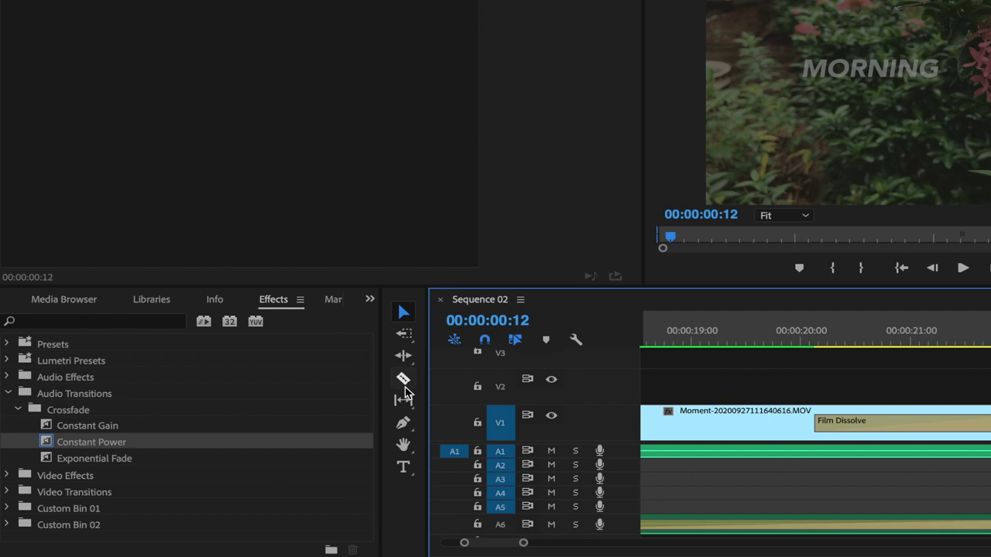
left_click(125, 444)
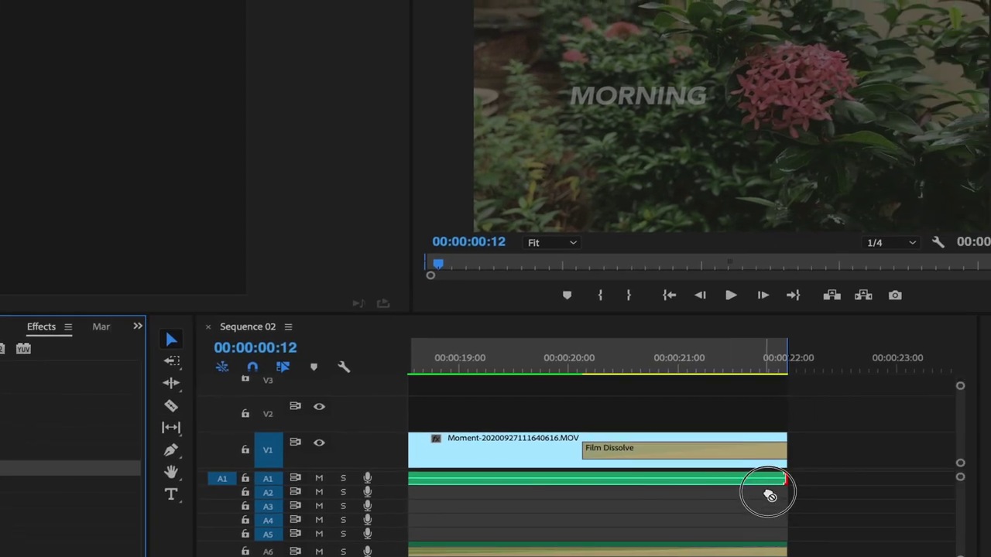
left_click_drag(126, 443, 782, 479)
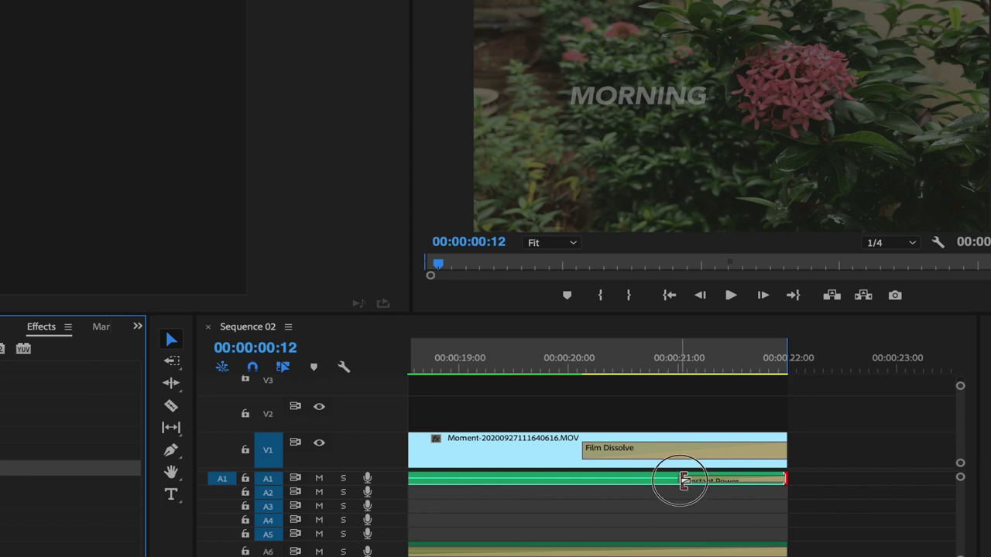
left_click_drag(683, 481, 589, 480)
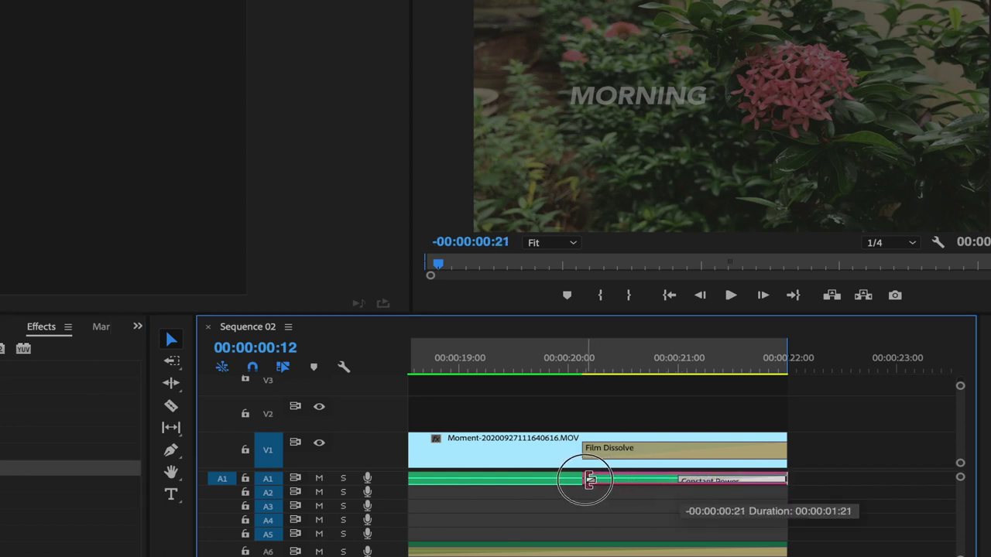
Step: Shorten the A6 music's Exponential Fade to 00:00:01:18
scroll(588, 496, "left", 5)
scroll(588, 517, "down", 2)
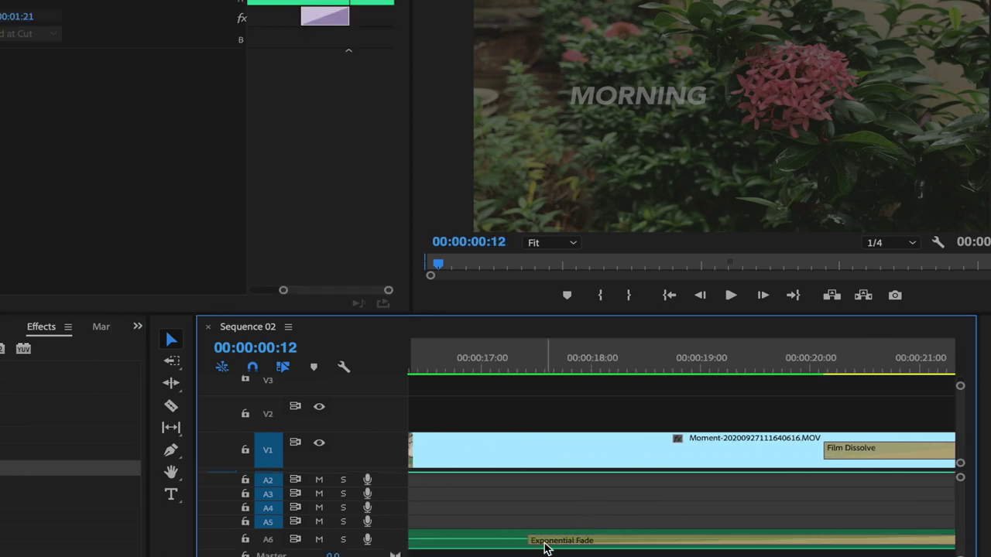
left_click_drag(544, 548, 844, 508)
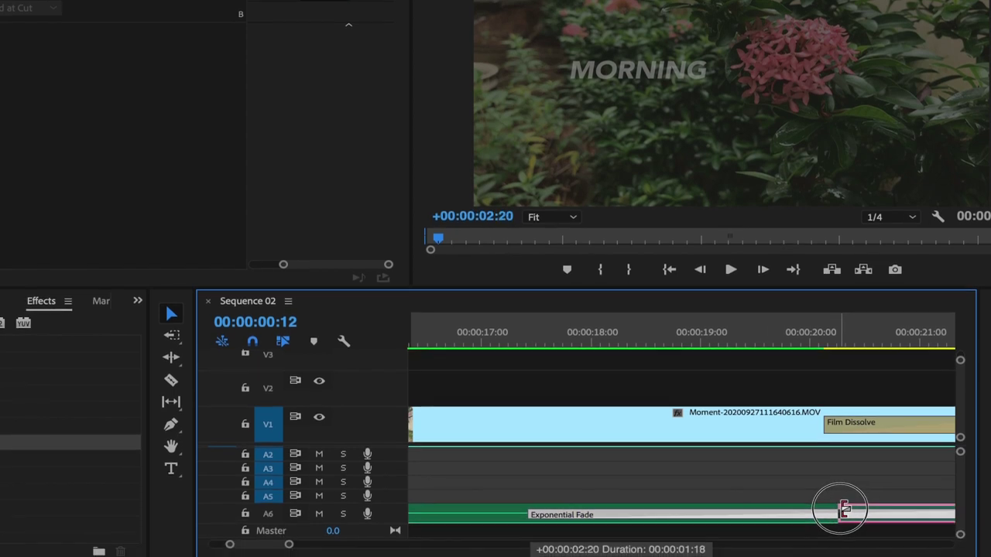
scroll(845, 507, "down", 1)
scroll(846, 511, "right", 3)
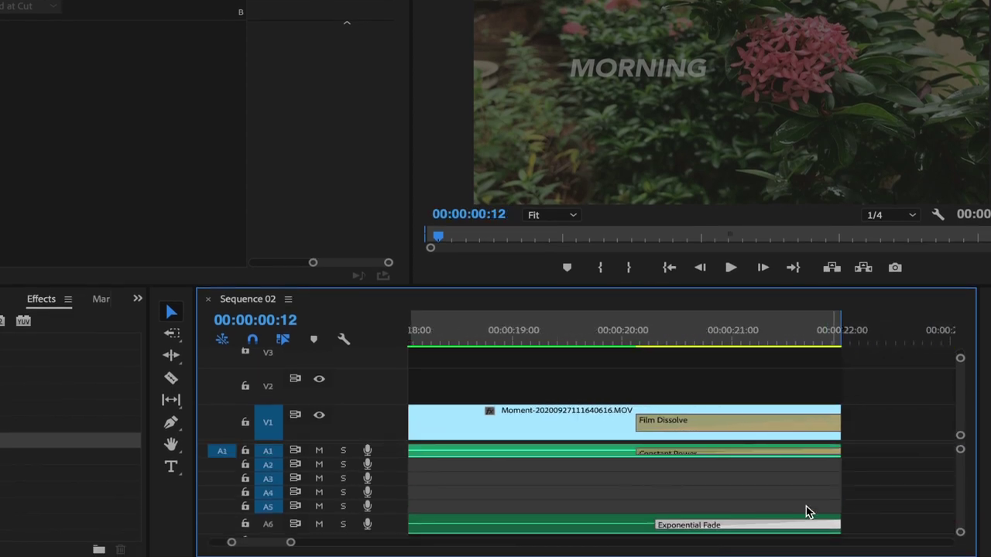
Step: Apply the default Constant Power fade-in to the A1 Nature sounds clip start, trimmed to 00:00:00:23
left_click(659, 526)
left_click_drag(658, 526, 642, 526)
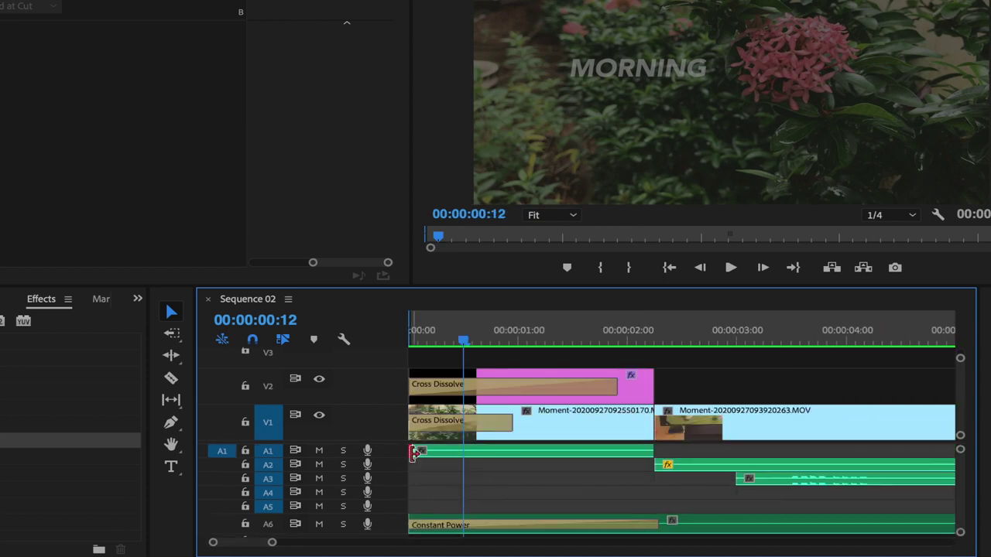
left_click(411, 451)
left_click(415, 451)
key("ctrl+shift+d")
left_click_drag(513, 451, 507, 451)
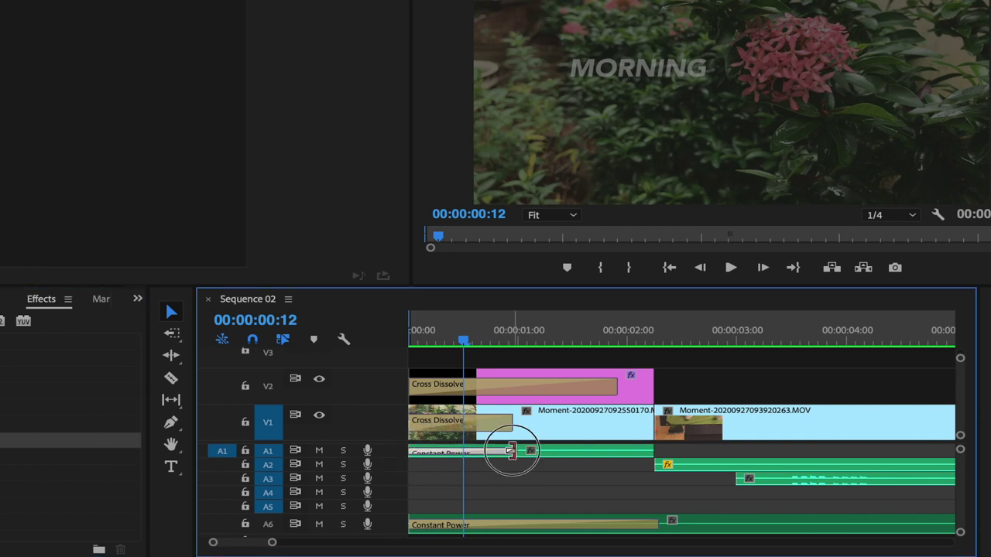
key("minus")
key("minus")
key("minus")
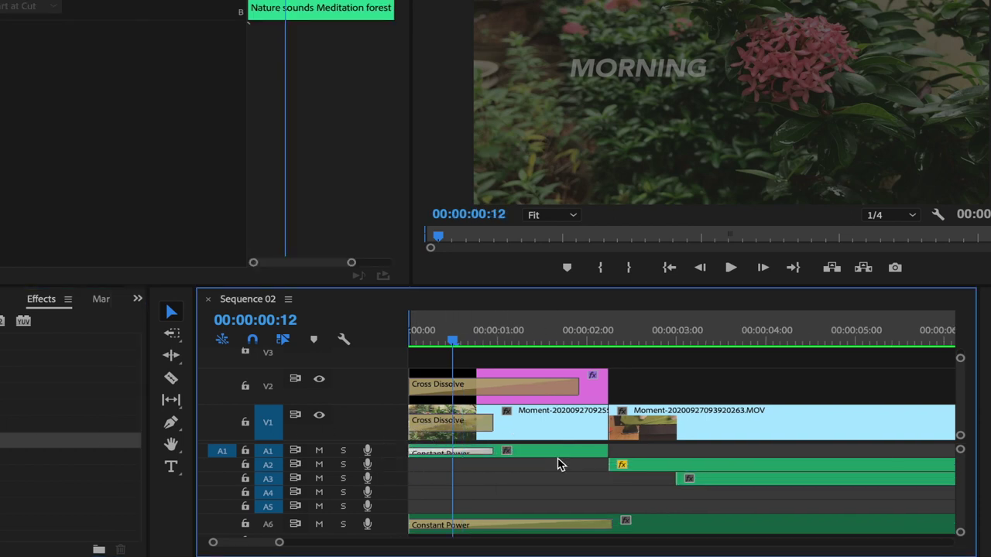
key("minus")
left_click_drag(427, 336, 405, 341)
scroll(805, 408, "up", 5)
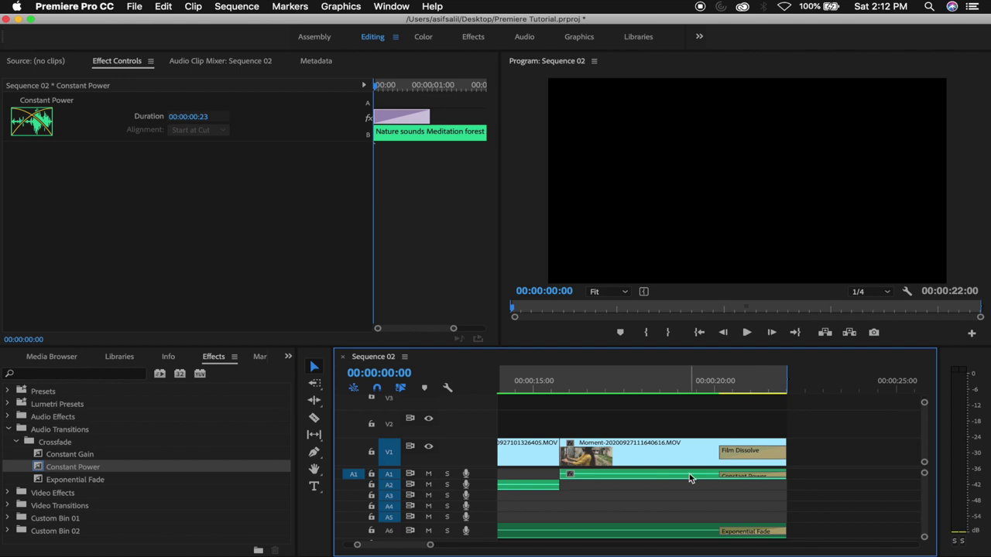
scroll(690, 476, "up", 5)
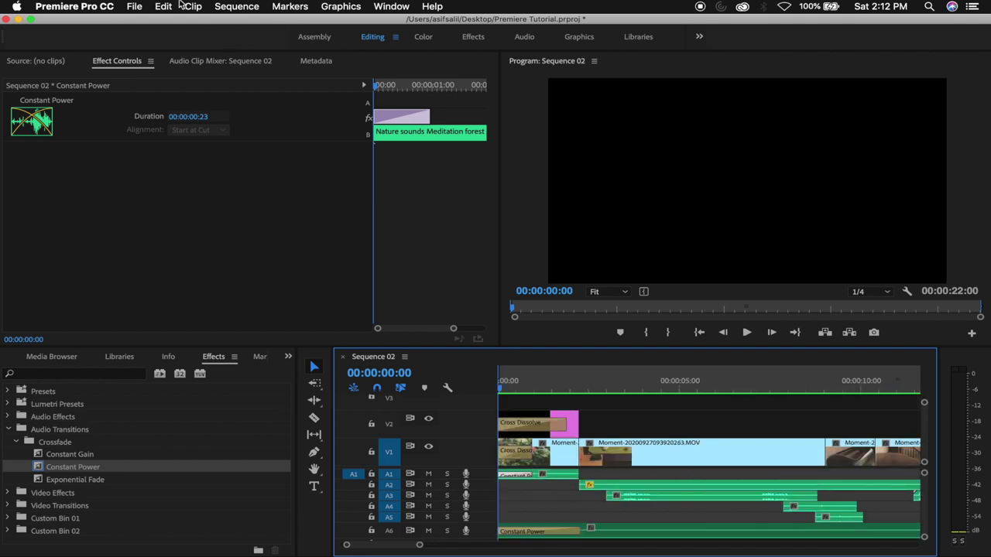
Step: Render Sequence 02 with Sequence > Render In to Out
left_click(236, 6)
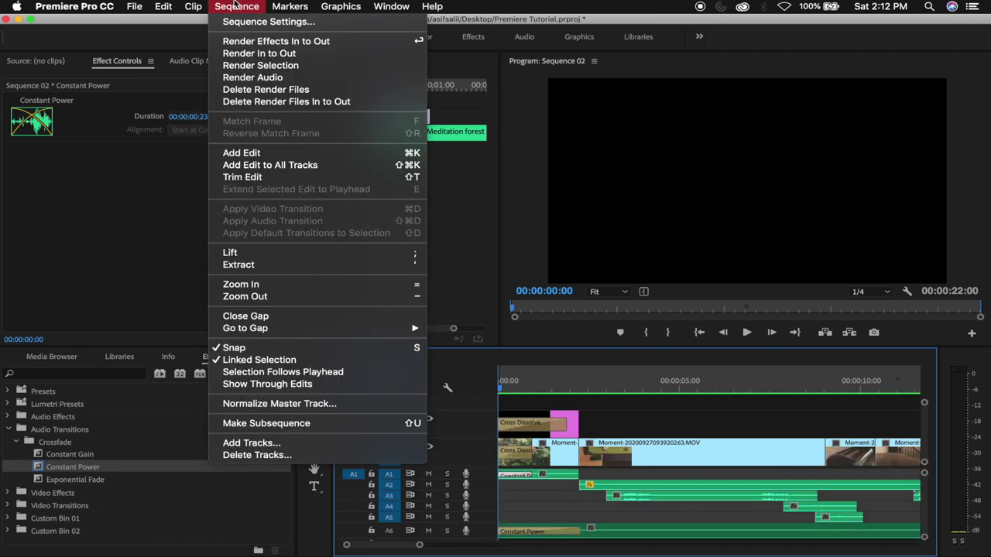
left_click(267, 54)
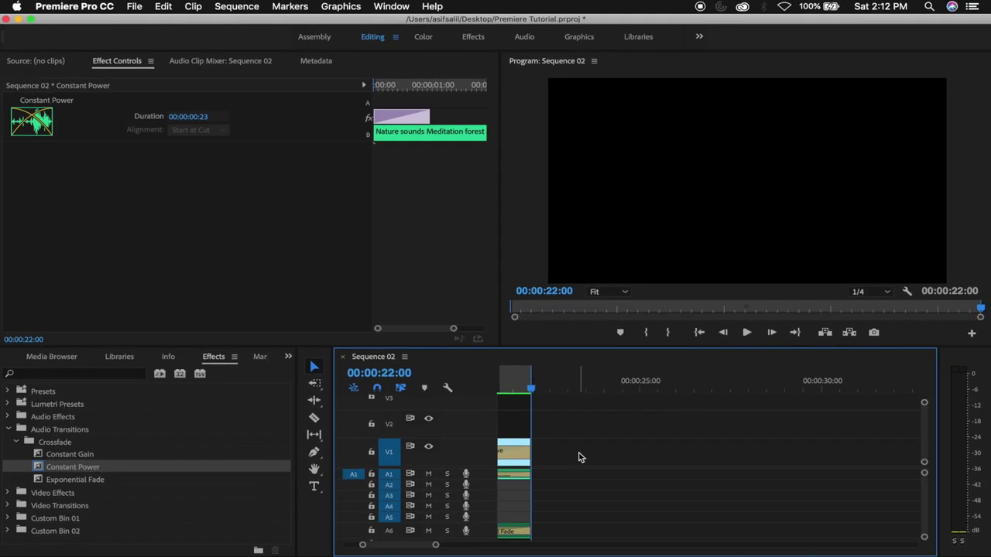
Step: Scrub through the rendered Sequence 02 to preview its fades
scroll(579, 453, "left", 5)
scroll(578, 451, "left", 5)
left_click(731, 385)
key("minus")
key("minus")
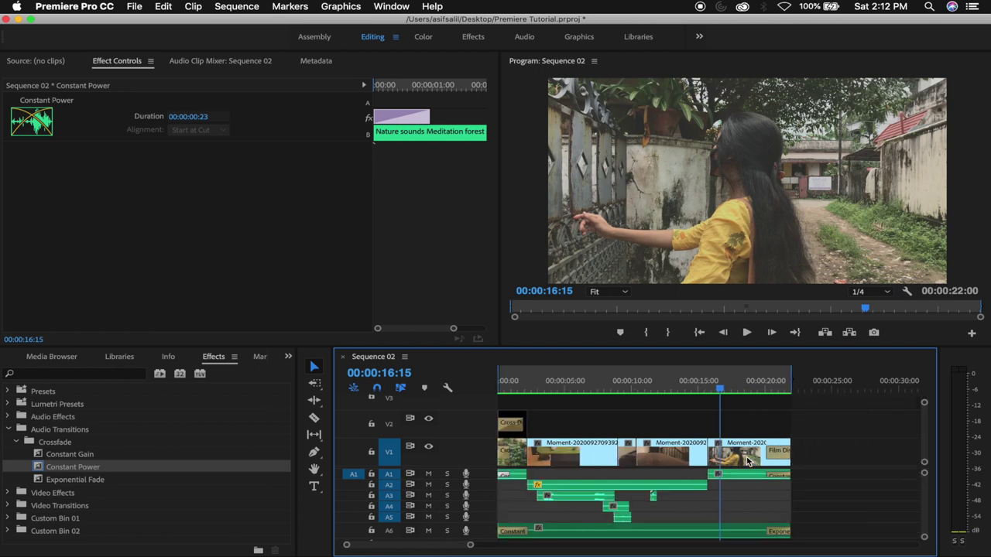
key("minus")
key("minus")
scroll(635, 461, "down", 2)
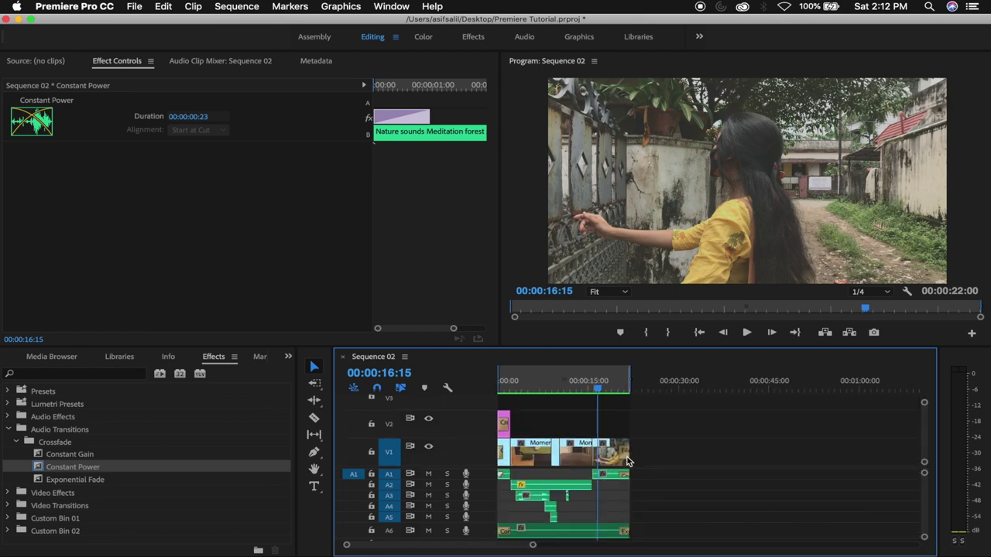
left_click(537, 390)
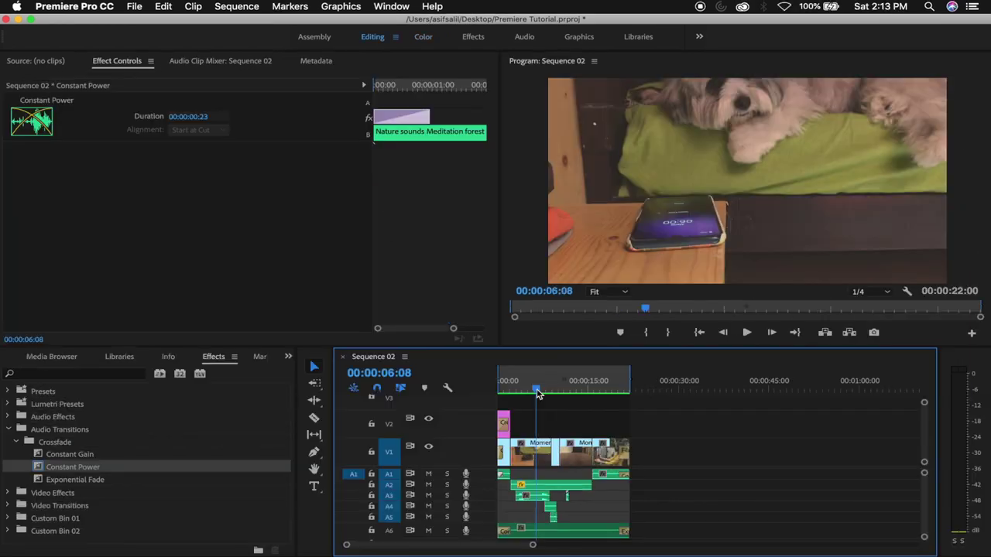
left_click_drag(539, 394, 614, 391)
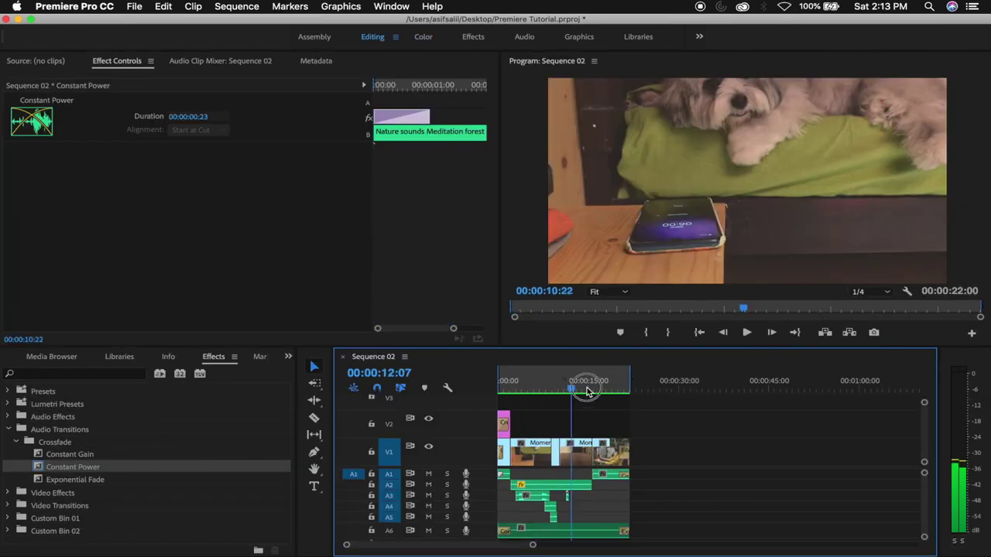
Step: Place the playhead at the sequence end, 00:00:21:23, with the whole sequence fitting the timeline
key("=")
left_click_drag(614, 391, 681, 393)
scroll(682, 393, "up", 5)
left_click_drag(512, 392, 493, 392)
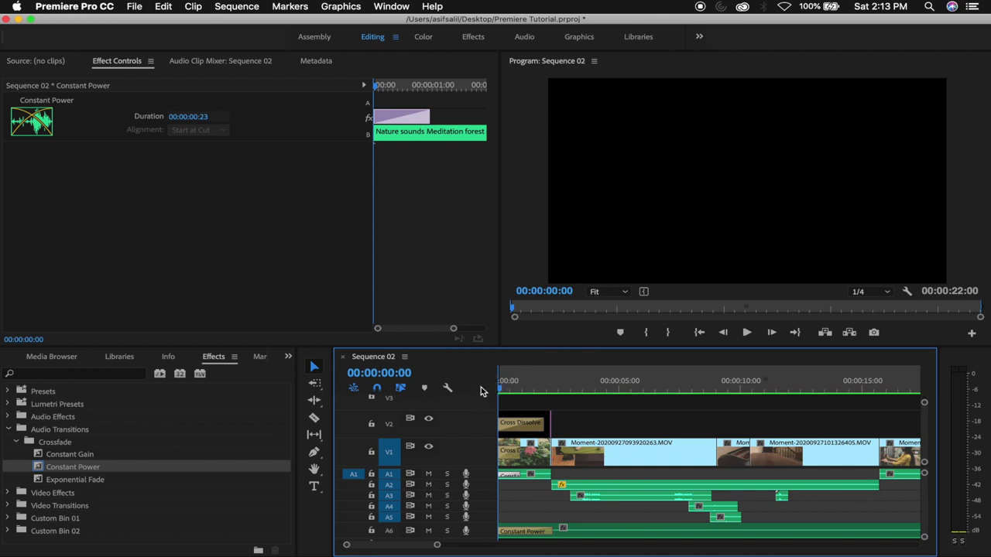
scroll(844, 455, "right", 5)
scroll(844, 455, "right", 5)
left_click(719, 387)
left_click_drag(718, 389, 723, 394)
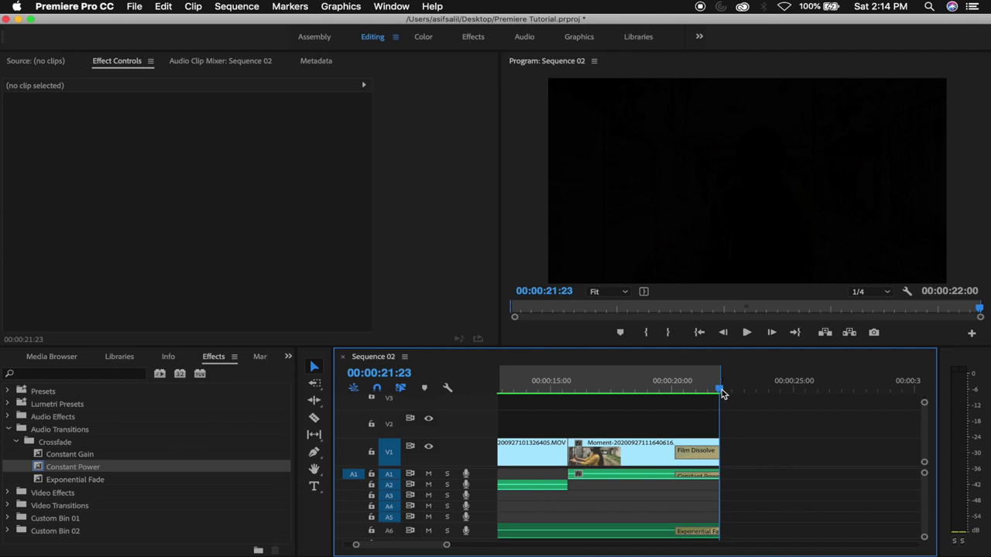
scroll(789, 447, "right", 3)
scroll(789, 447, "right", 3)
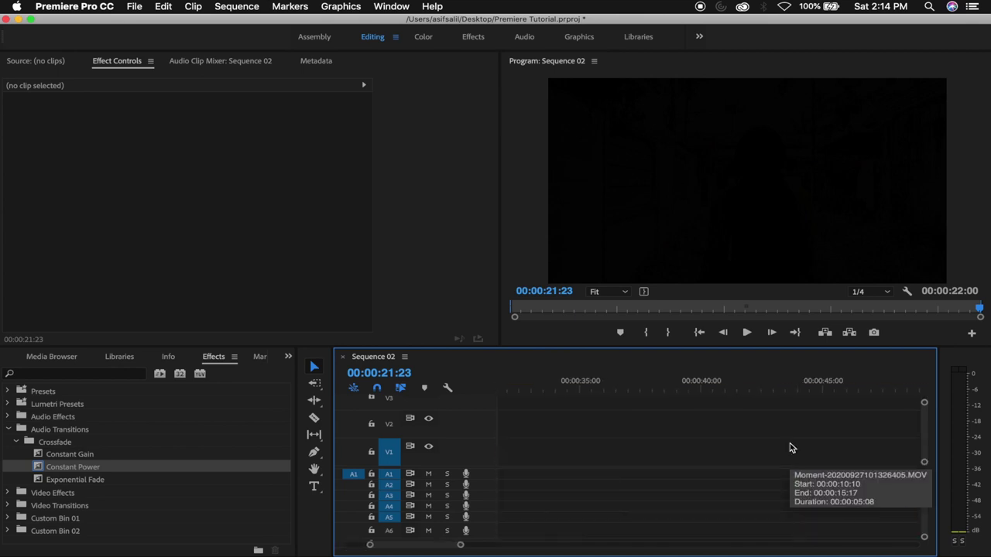
scroll(789, 447, "left", 10)
scroll(792, 449, "down", 2, "alt")
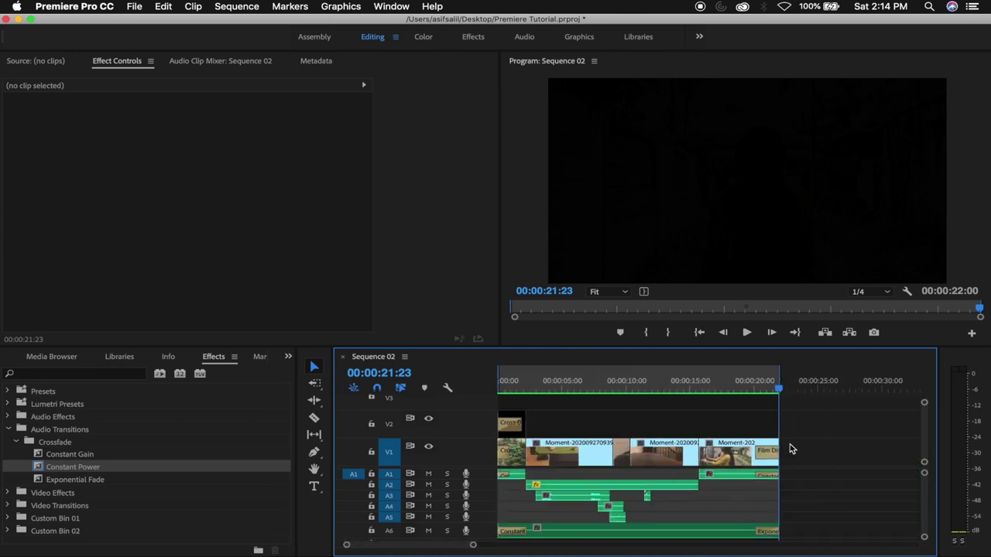
scroll(792, 449, "down", 2, "alt")
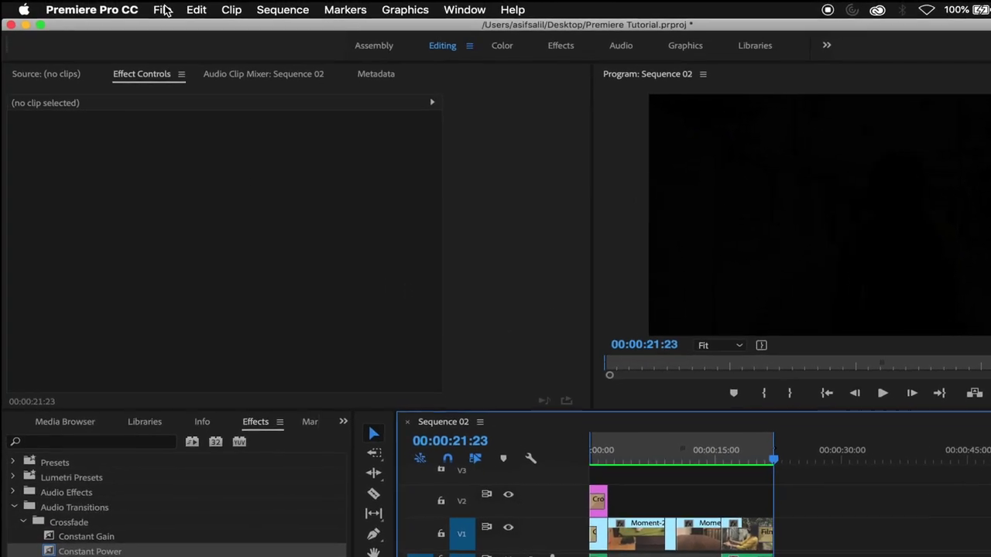
left_click(162, 10)
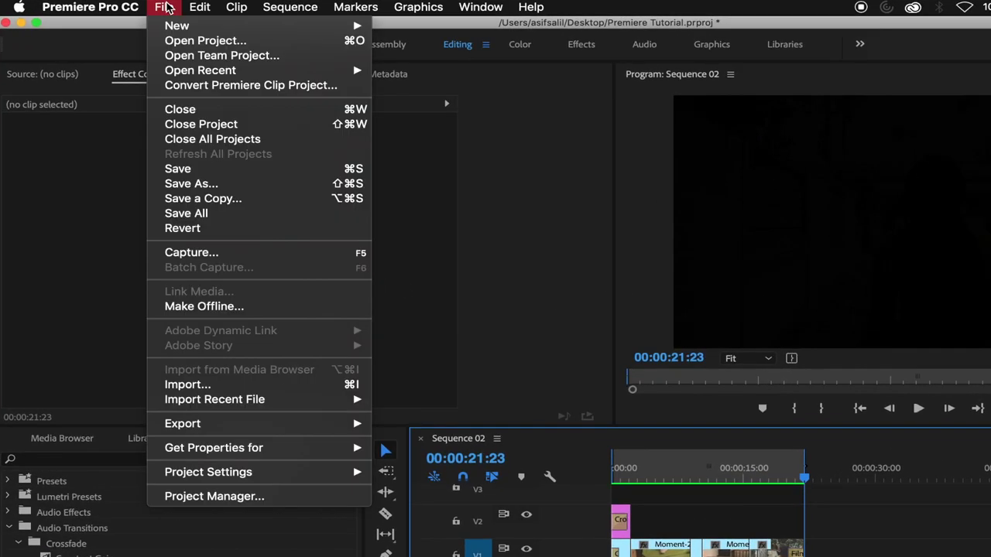
mouse_move(233, 424)
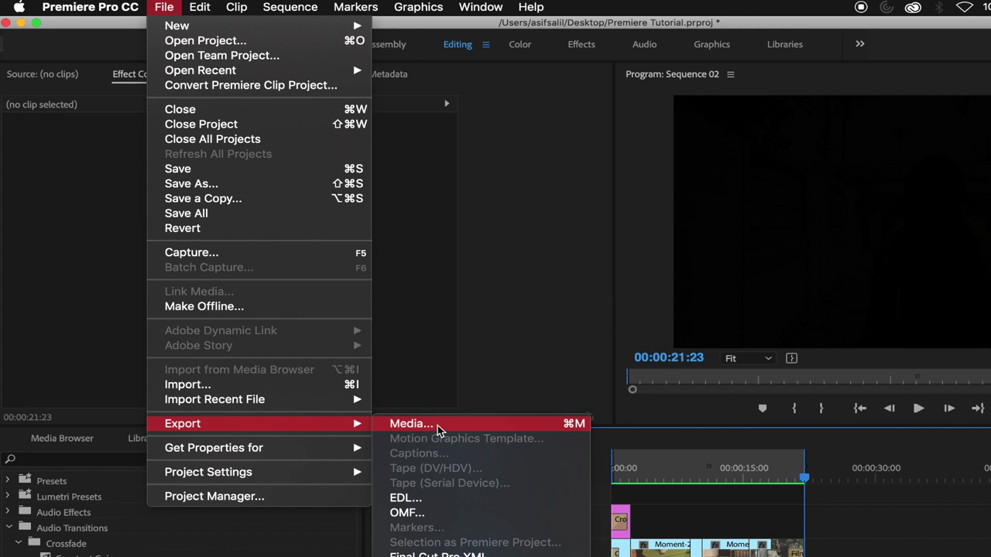
Step: Set the Sequence 02 media export to H.264 format with the YouTube 1080p HD preset
left_click(392, 425)
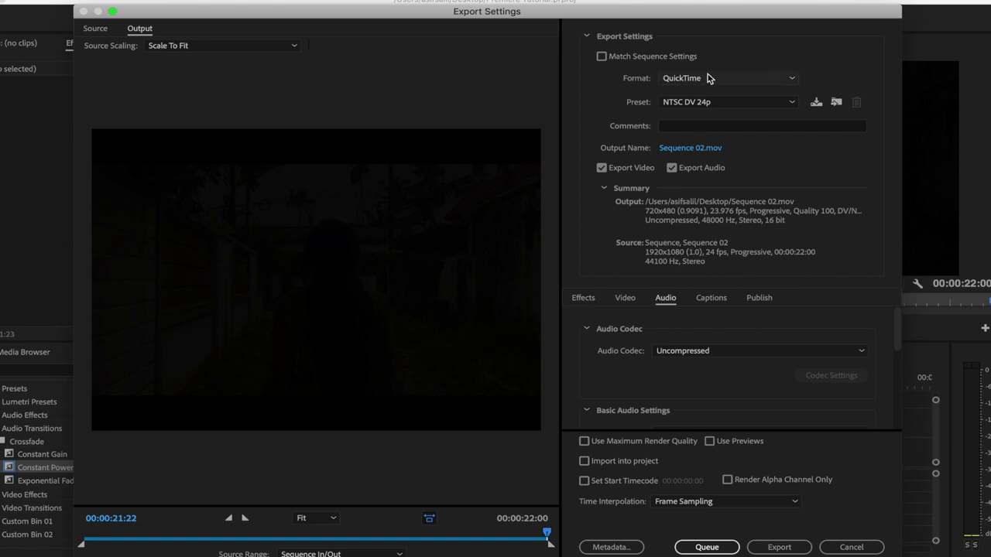
left_click(681, 79)
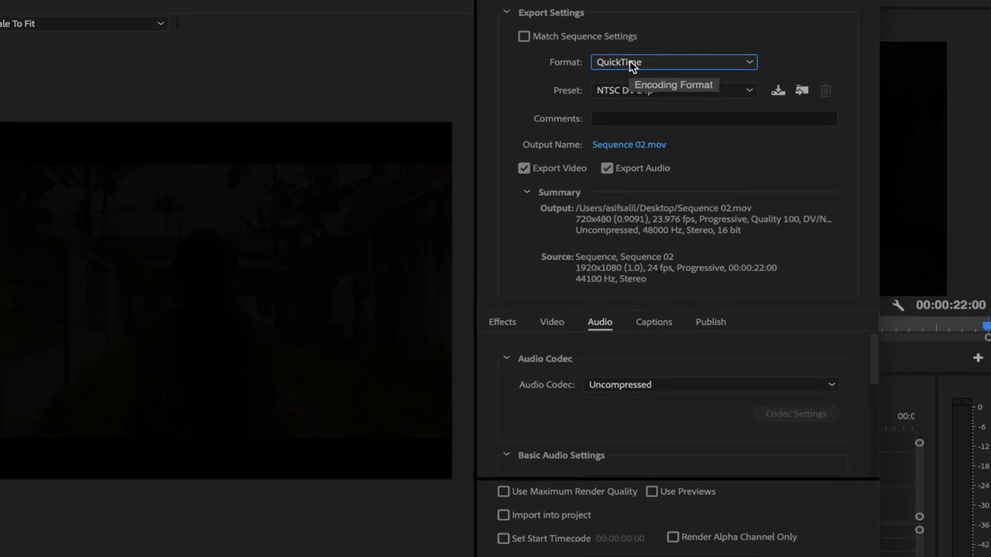
left_click(631, 66)
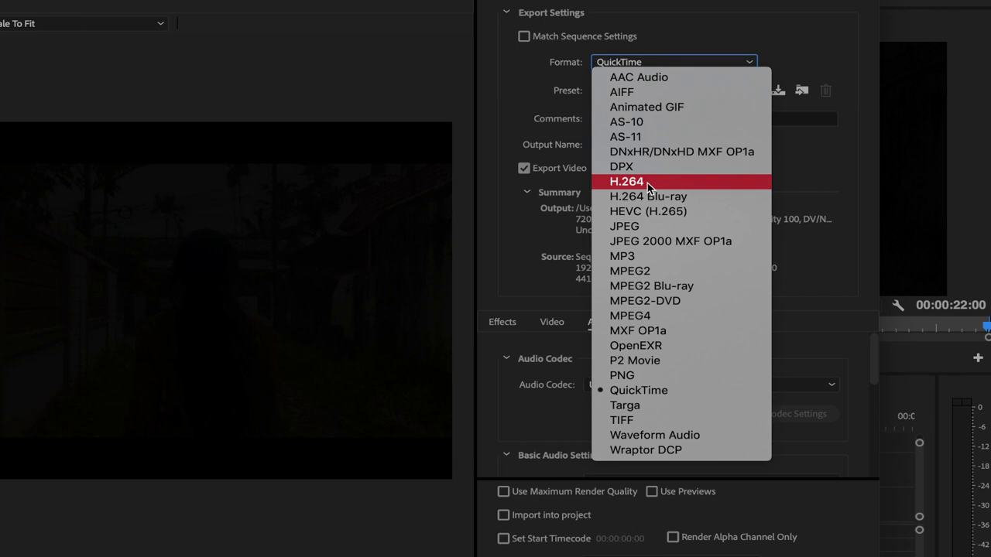
left_click(647, 183)
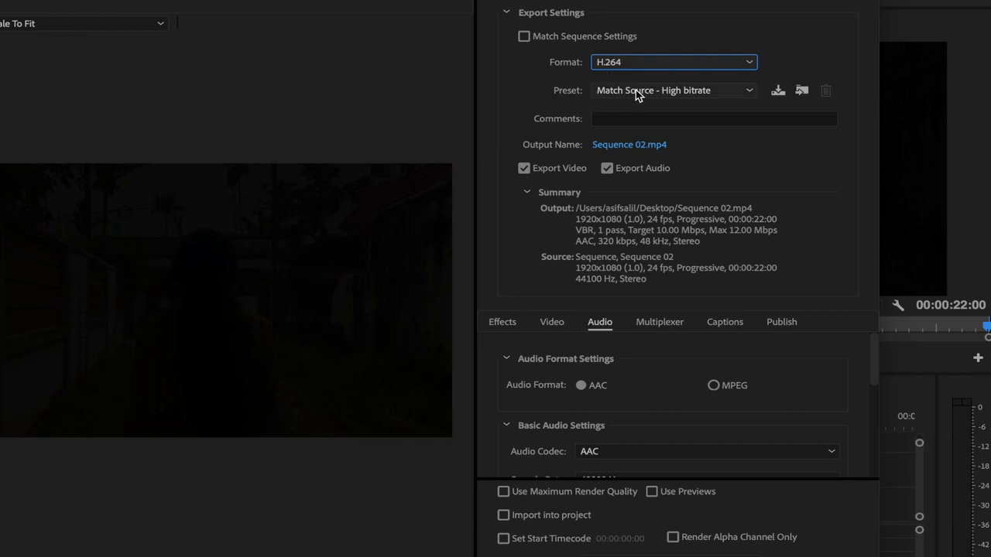
left_click(731, 91)
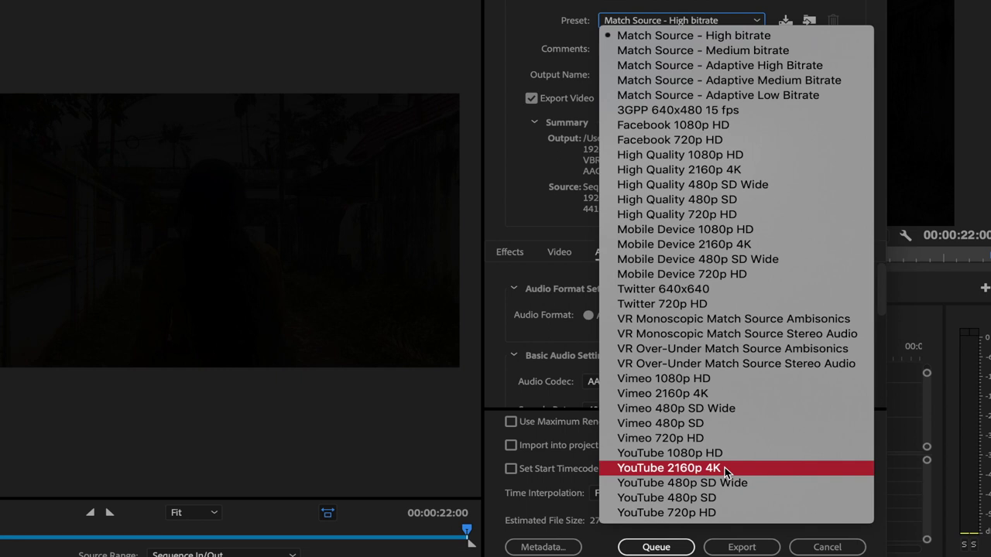
left_click(724, 462)
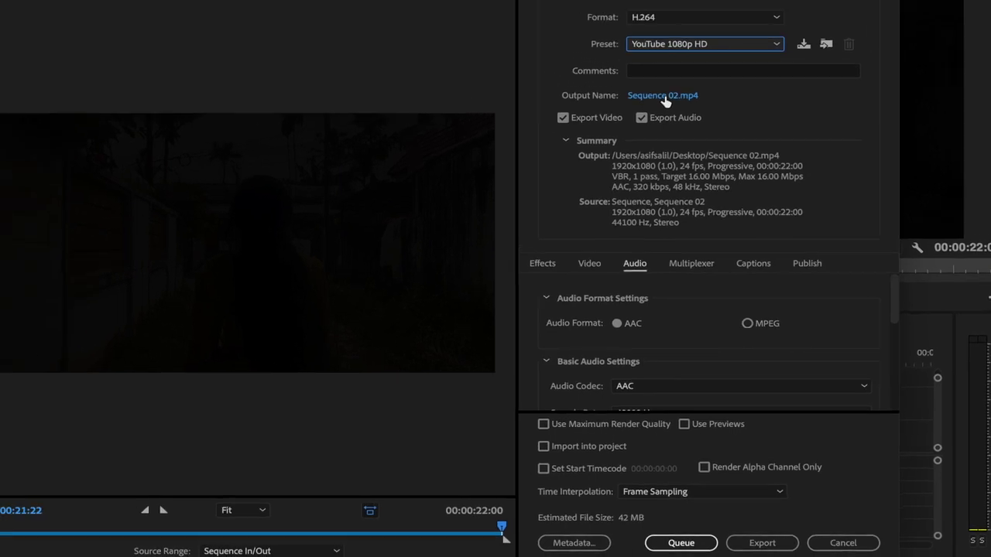
left_click(638, 78)
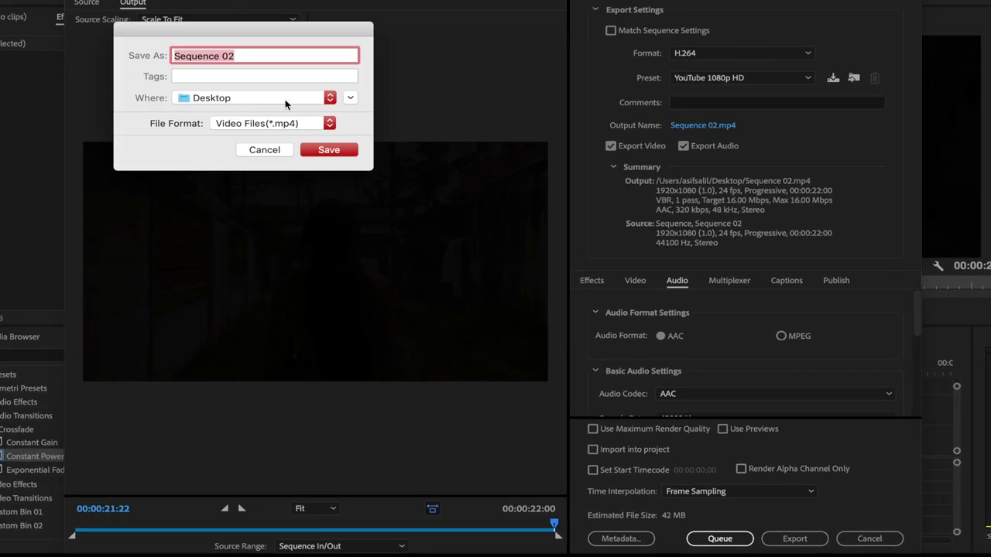
Step: Name the export output MORNING.mp4, saved to the Desktop
left_click(329, 125)
left_click(323, 126)
type("morning")
key("BackSpace")
key("BackSpace")
key("BackSpace")
key("BackSpace")
key("BackSpace")
key("BackSpace")
key("BackSpace")
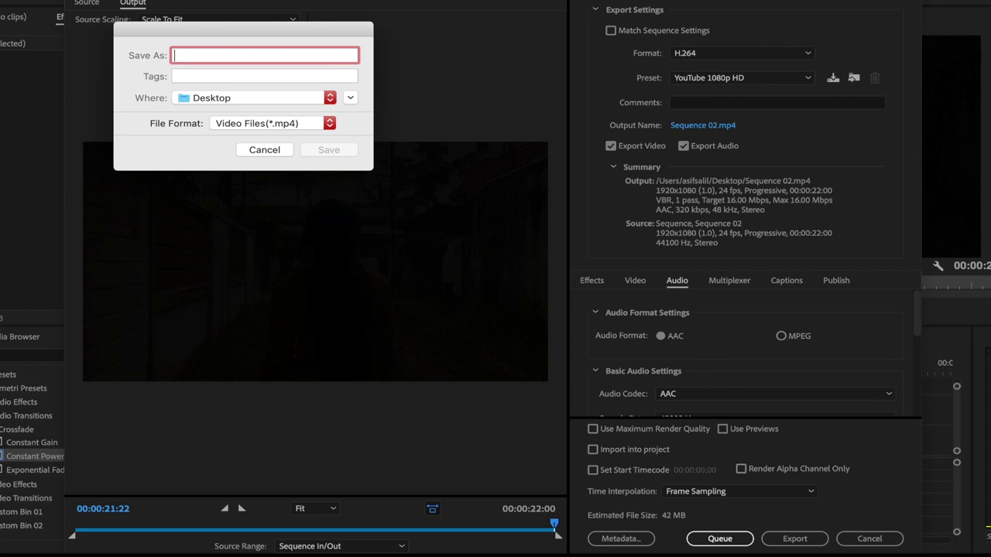
type("MORNING")
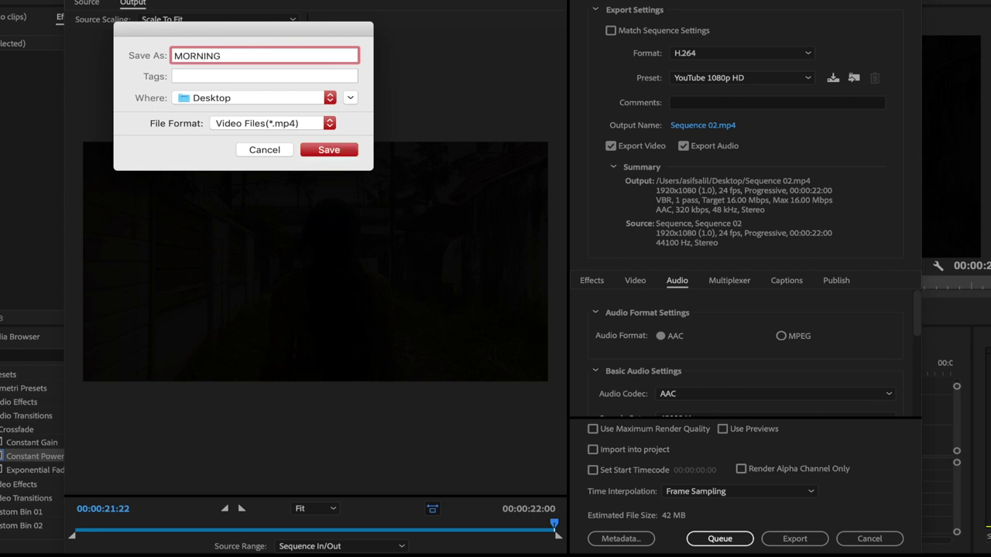
left_click(284, 98)
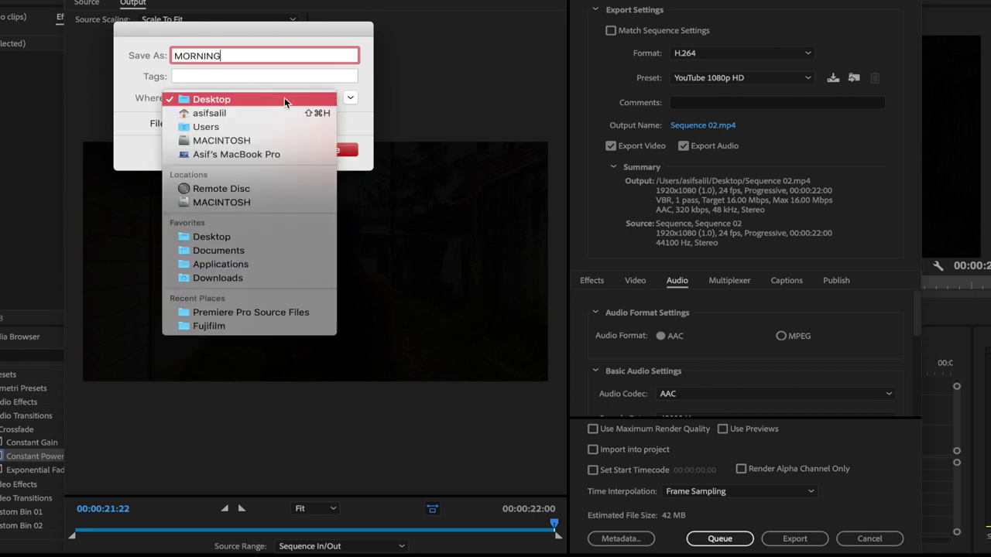
left_click(298, 97)
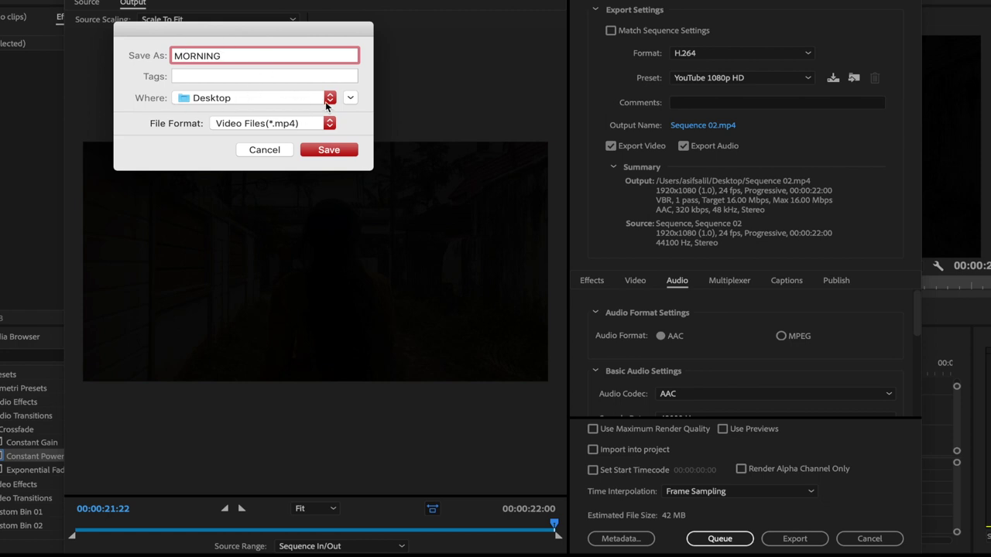
left_click(335, 151)
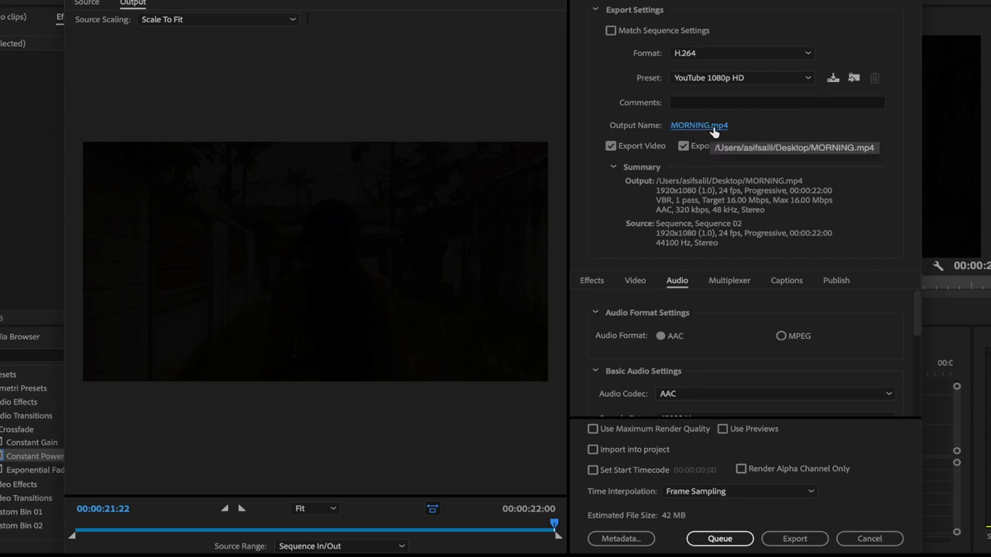
Step: Review the Video export settings and enable Use Maximum Render Quality and Use Previews
scroll(715, 350, "down", 1)
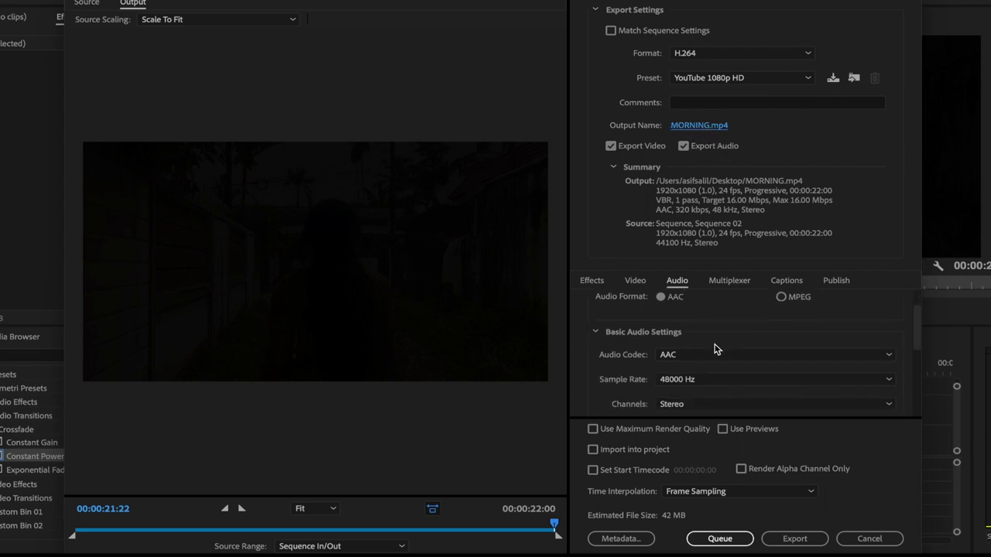
scroll(715, 350, "up", 1)
left_click(641, 285)
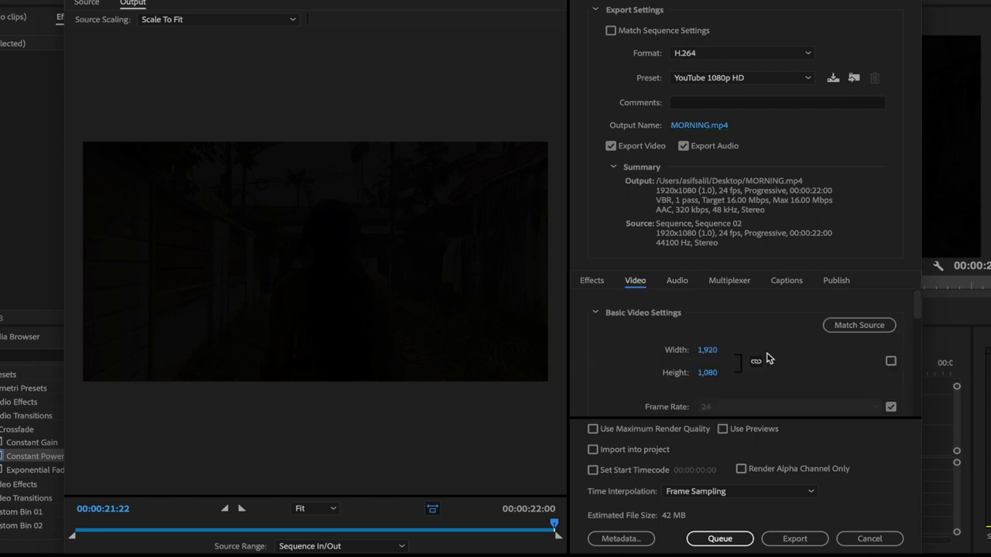
scroll(769, 359, "down", 1)
scroll(769, 358, "down", 2)
scroll(768, 359, "down", 2)
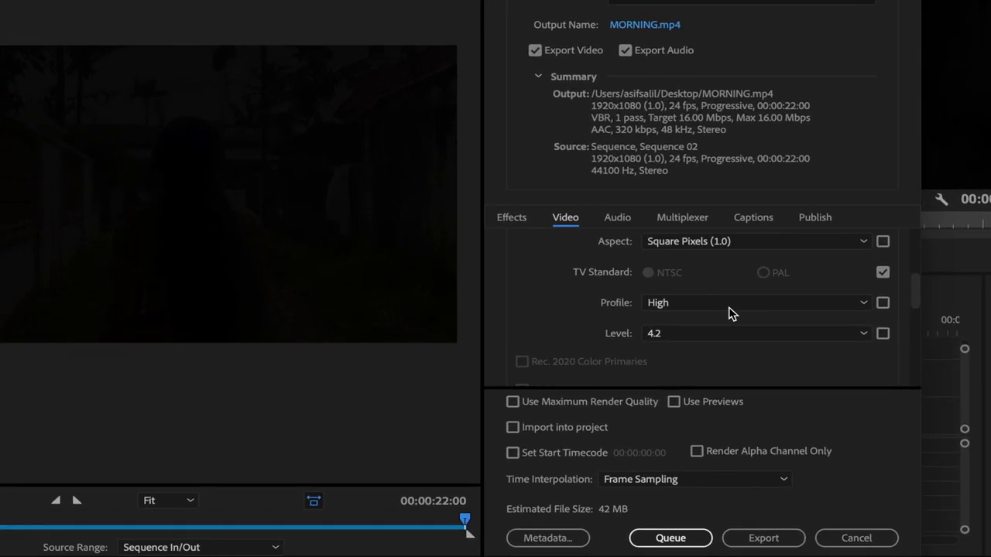
scroll(565, 324, "up", 2)
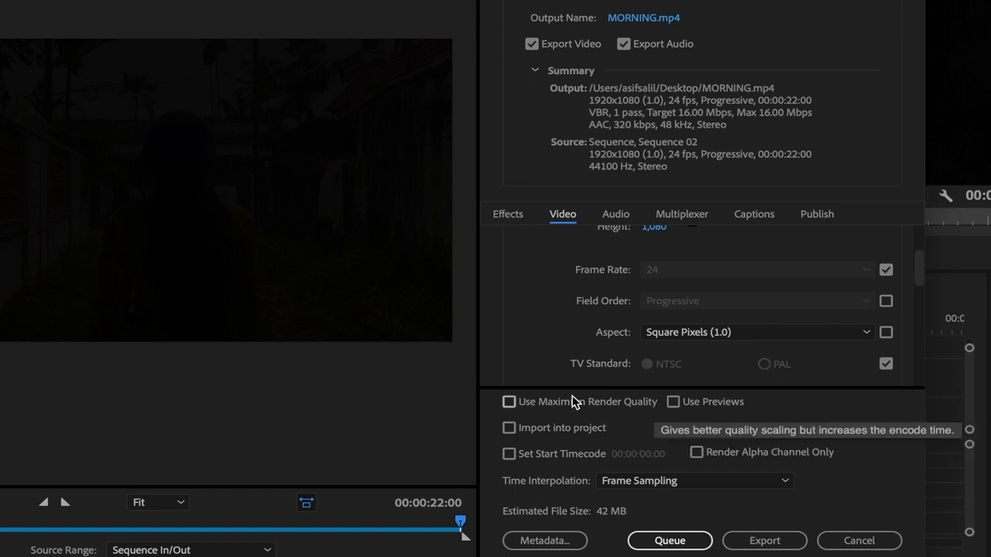
left_click(509, 401)
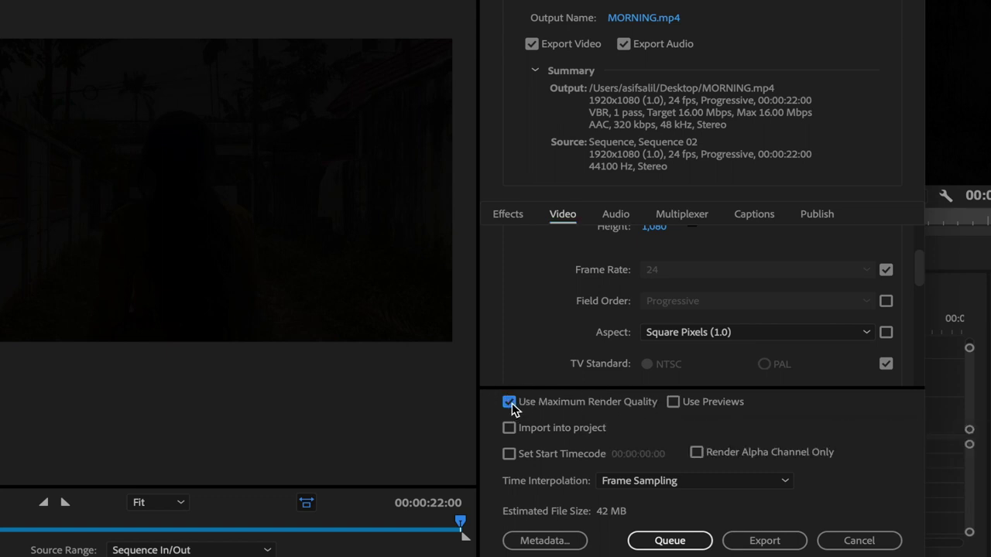
left_click(673, 404)
Step: Render Sequence 02 out to MORNING.mp4, save the project, and minimize Premiere Pro
left_click(771, 542)
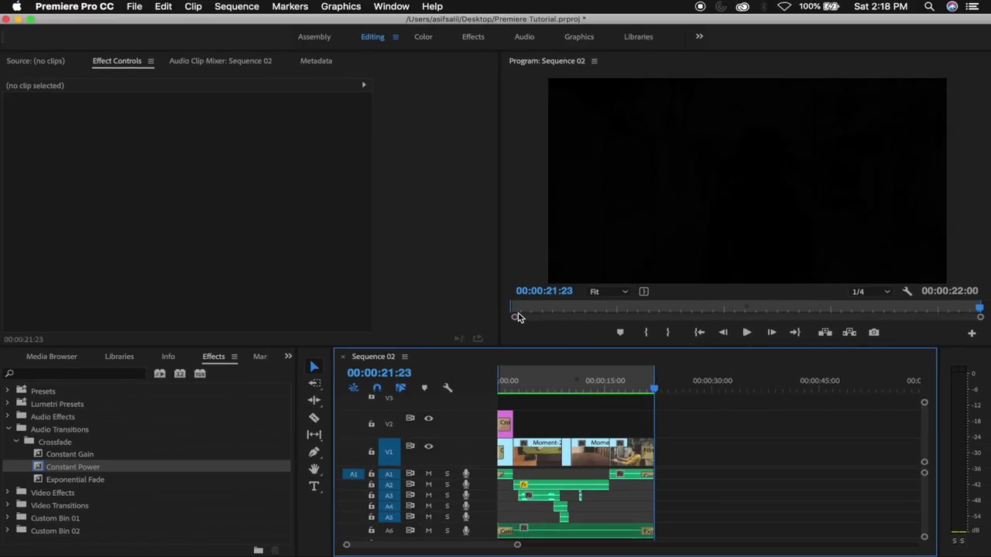
key("ctrl+s")
left_click(18, 19)
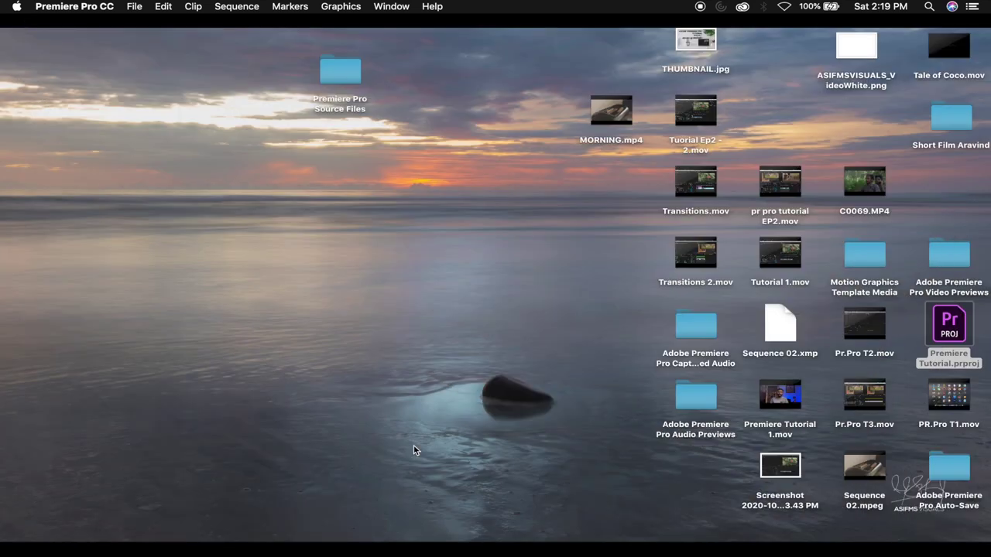
Step: Move MORNING.mp4 to the middle of the desktop and play it to its 00:22 end in QuickTime
left_click(977, 370)
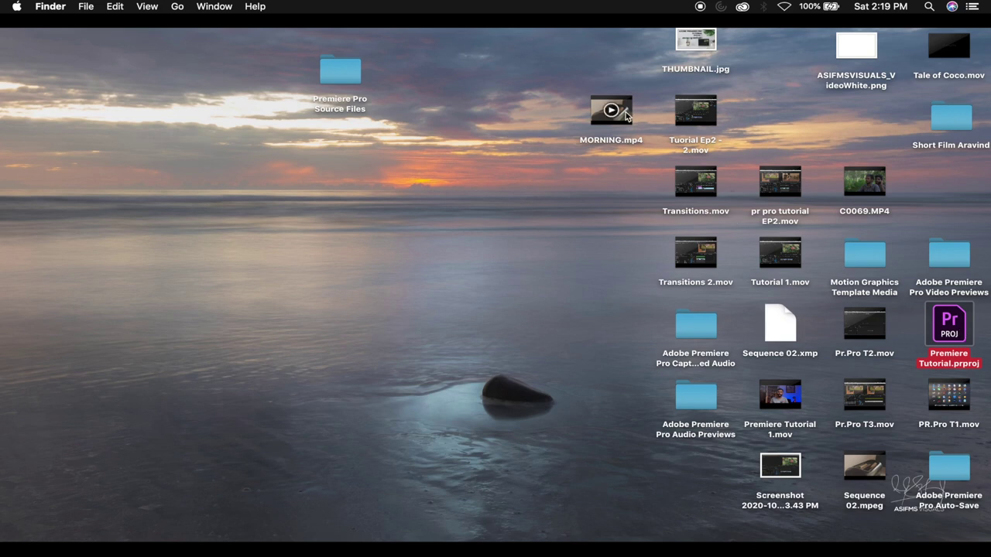
left_click_drag(627, 114, 405, 213)
left_click(323, 171)
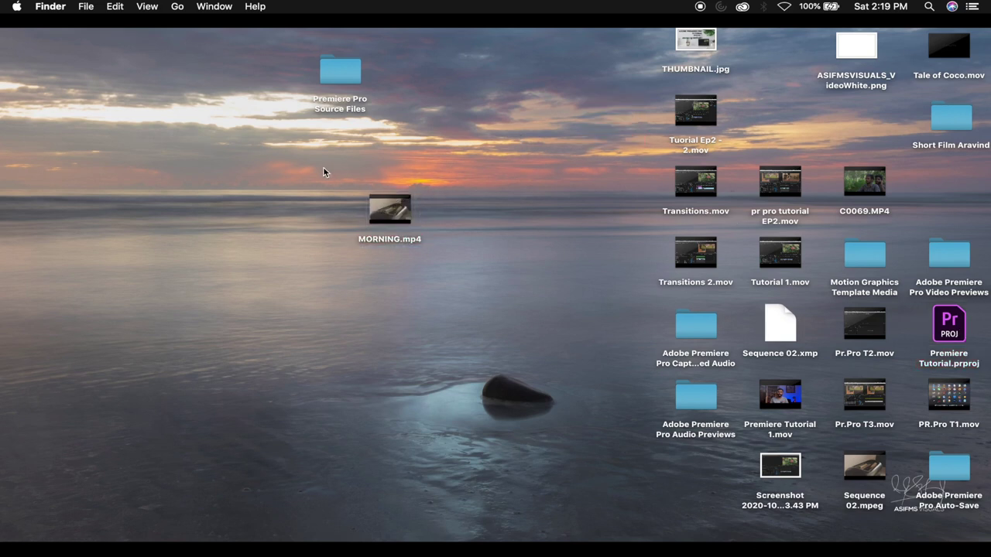
left_click_drag(260, 314, 495, 175)
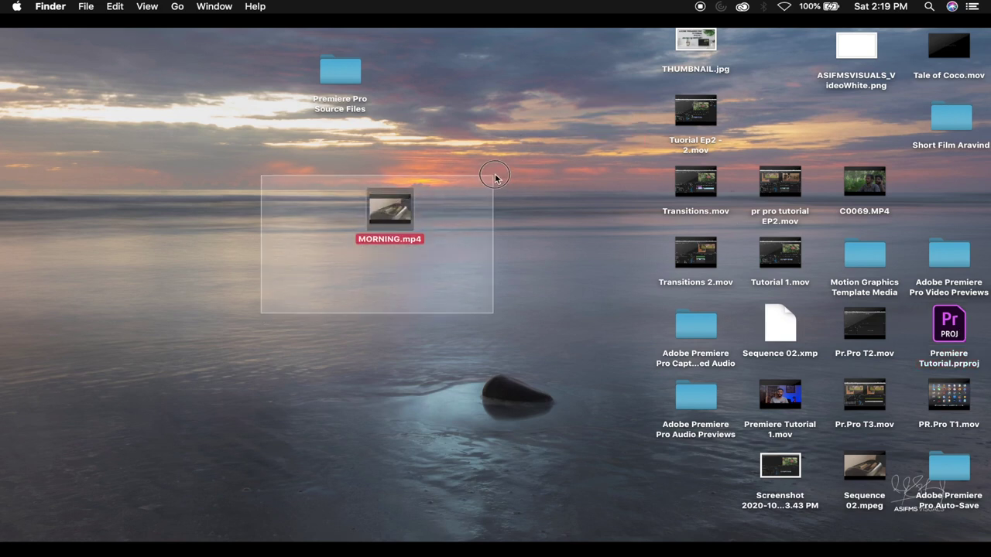
double_click(401, 245)
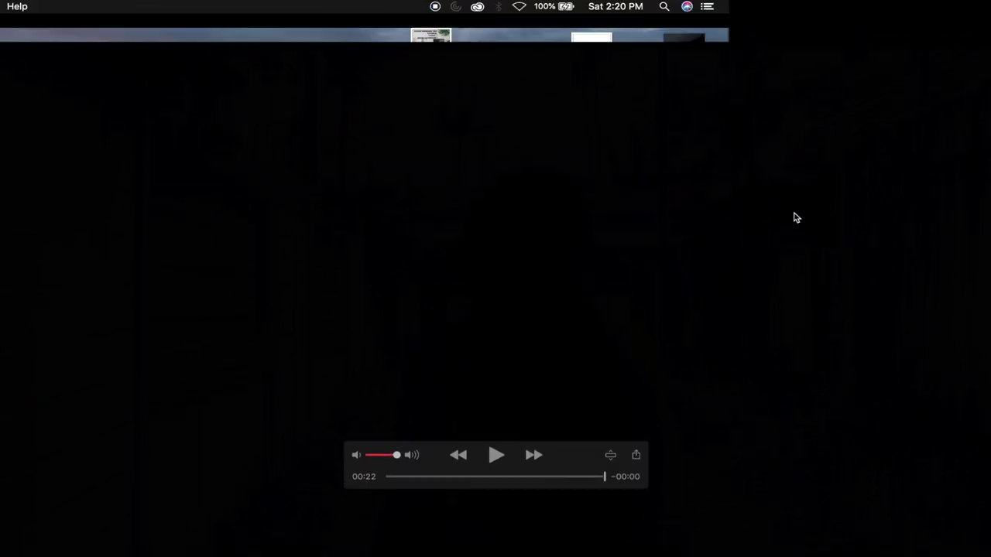
left_click(34, 6)
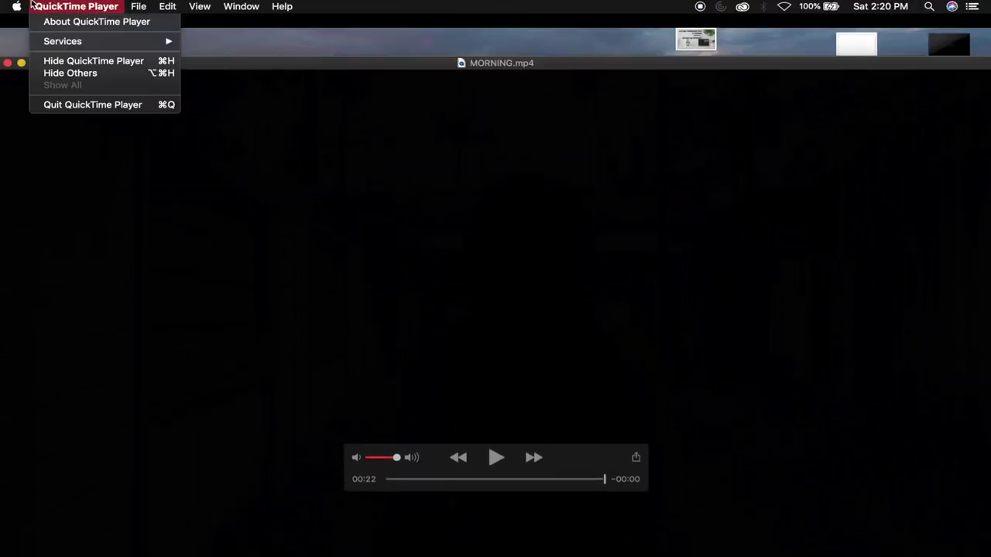
Step: Quit QuickTime Player, dismiss its save prompt, and return to Premiere Pro's Sequence 02
left_click(98, 108)
key("Return")
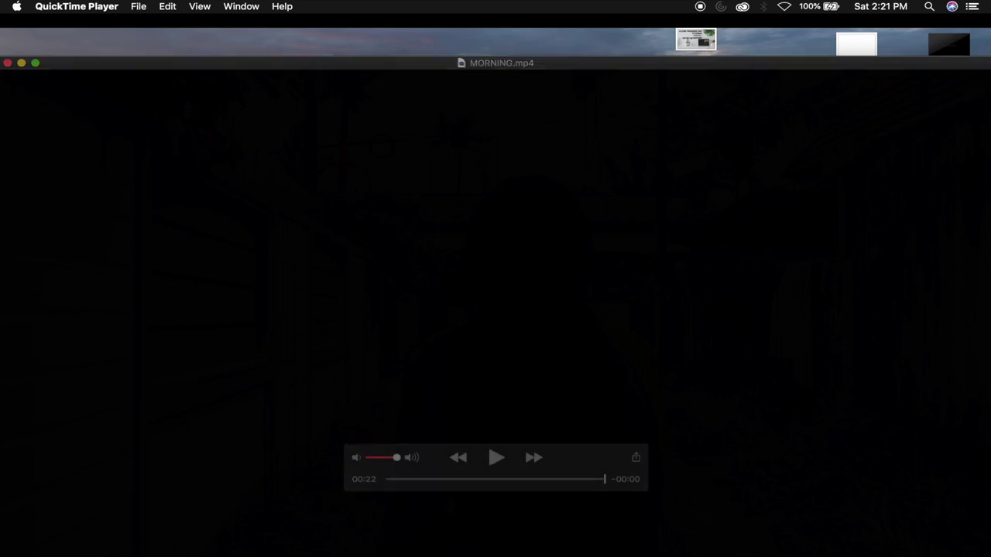
mouse_move(697, 551)
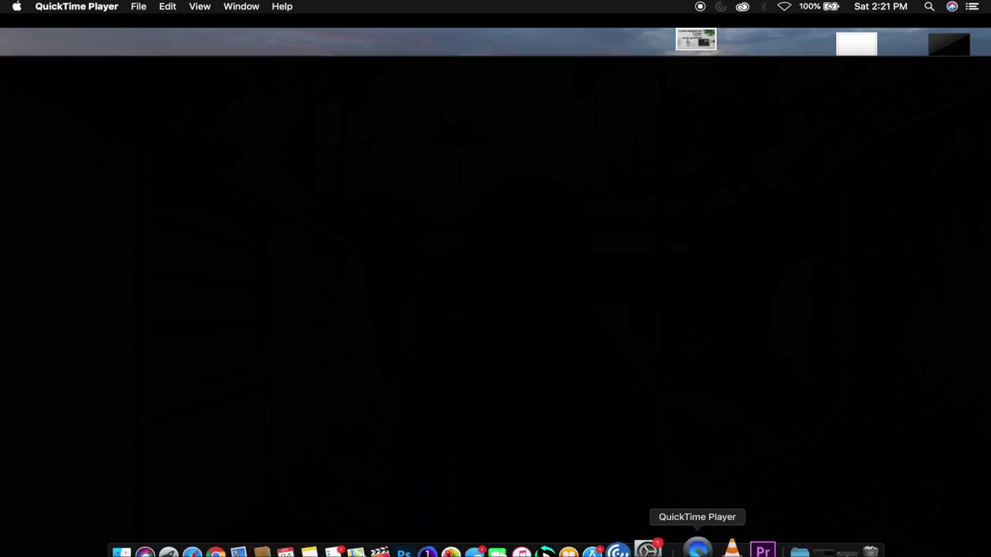
left_click(747, 551)
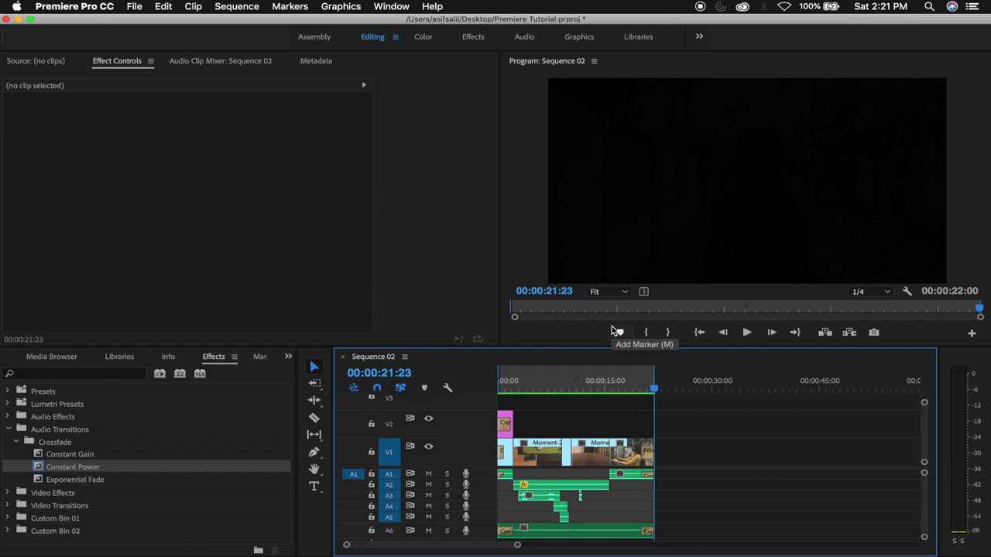